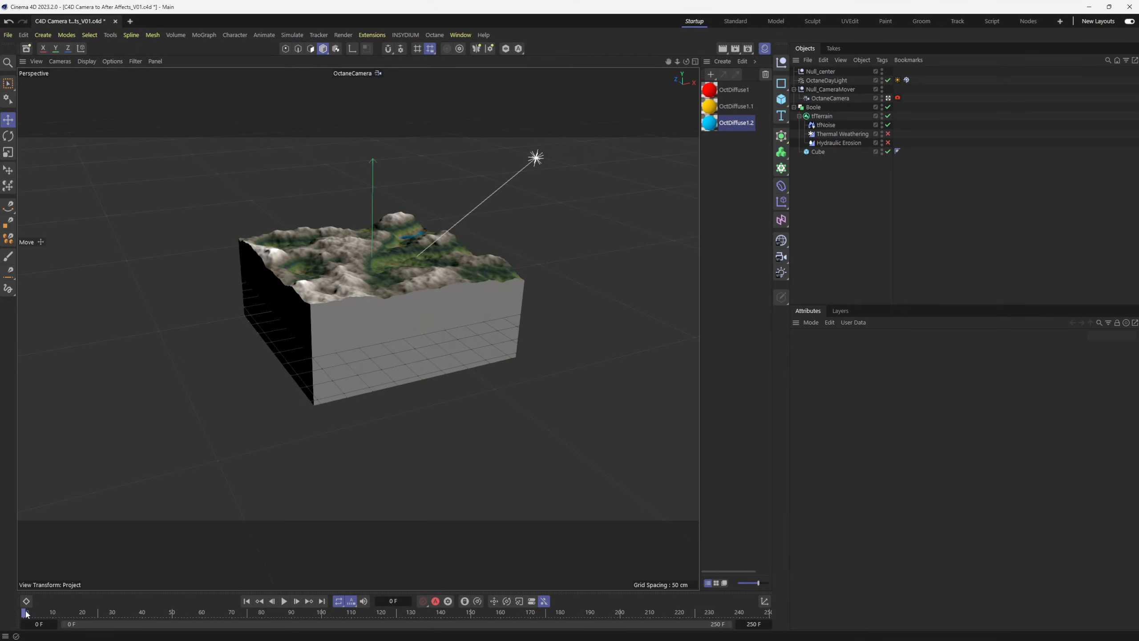
Scrub the animation from frame 0 to frame 70 with the boolean's Cube selected to preview how the terrain is cut
{"action": "mouse_move", "coordinate": [25, 614]}
{"action": "left_mouse_down"}
{"action": "mouse_move", "coordinate": [80, 614]}
{"action": "mouse_move", "coordinate": [29, 614]}
{"action": "left_mouse_up"}
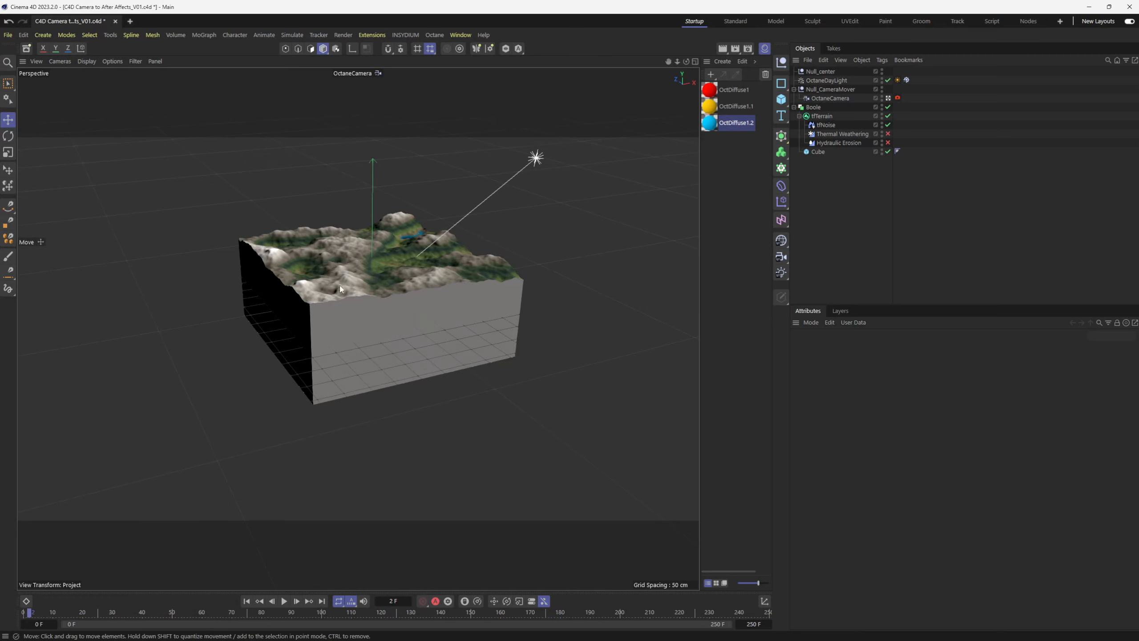
{"action": "left_click", "coordinate": [24, 614]}
{"action": "left_click_drag", "start_coordinate": [23, 615], "coordinate": [56, 613]}
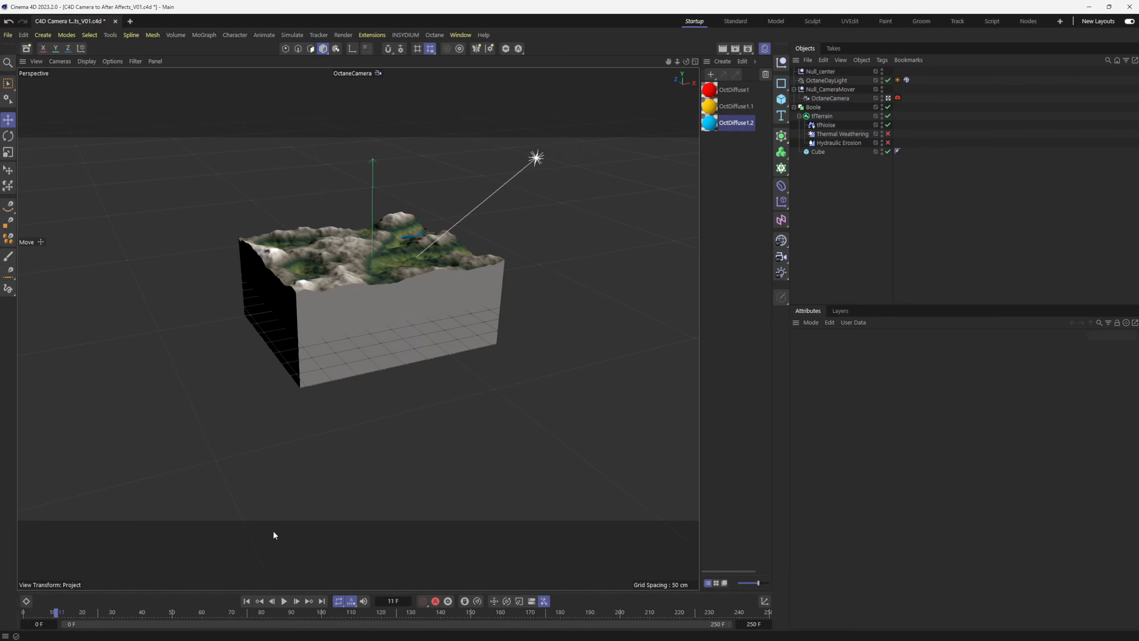
{"action": "left_click", "coordinate": [819, 151]}
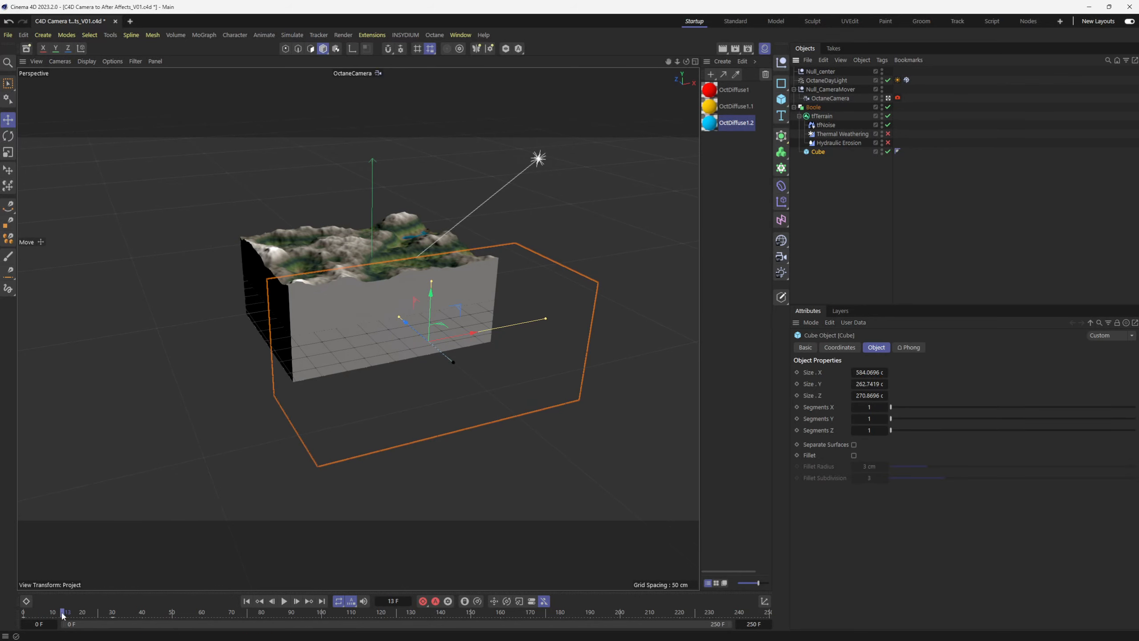
{"action": "left_click_drag", "start_coordinate": [63, 613], "coordinate": [232, 621]}
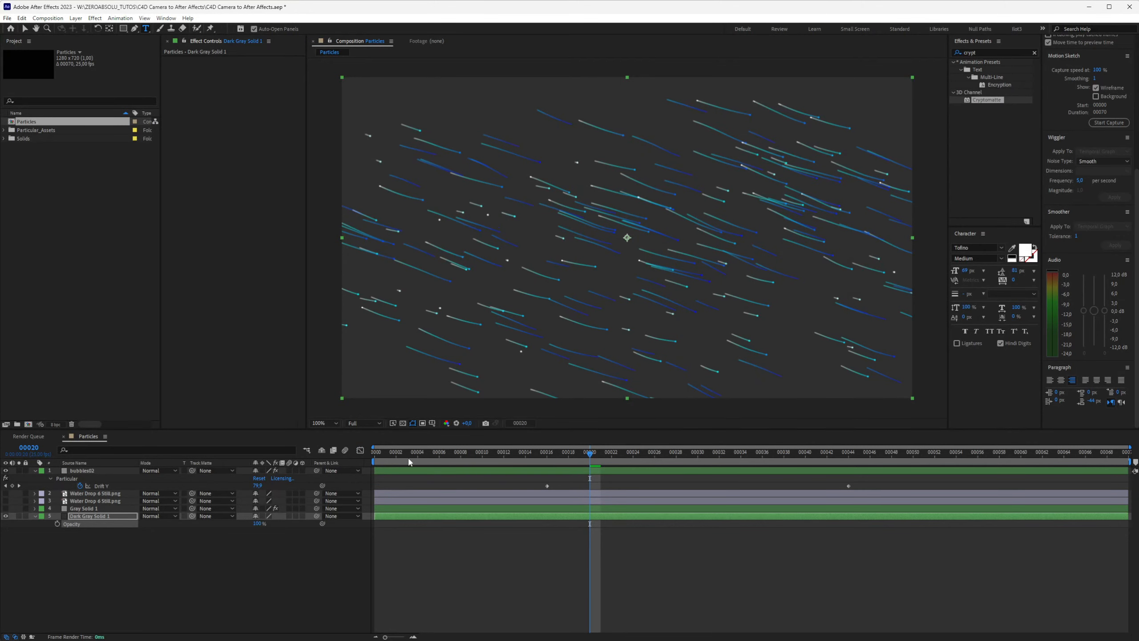
In After Effects, preview the Particles composition and retime the bubbles02 layer's two Drift Y keyframes to about frames 10 and 24
{"action": "left_click", "coordinate": [374, 452]}
{"action": "key", "text": "space"}
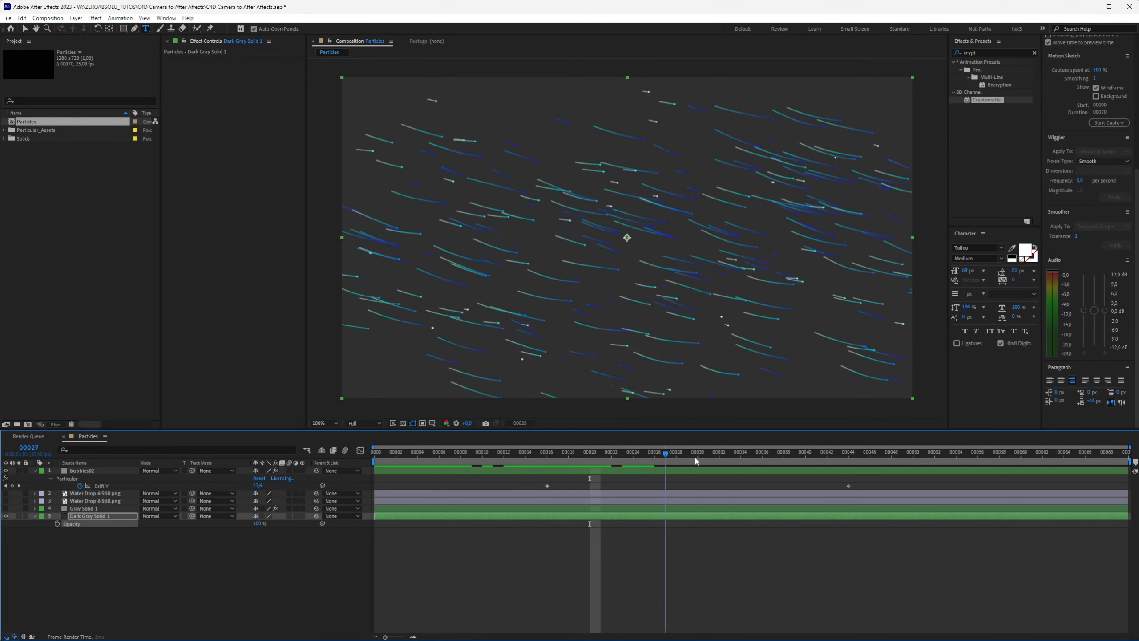
{"action": "left_click_drag", "start_coordinate": [694, 458], "coordinate": [442, 485]}
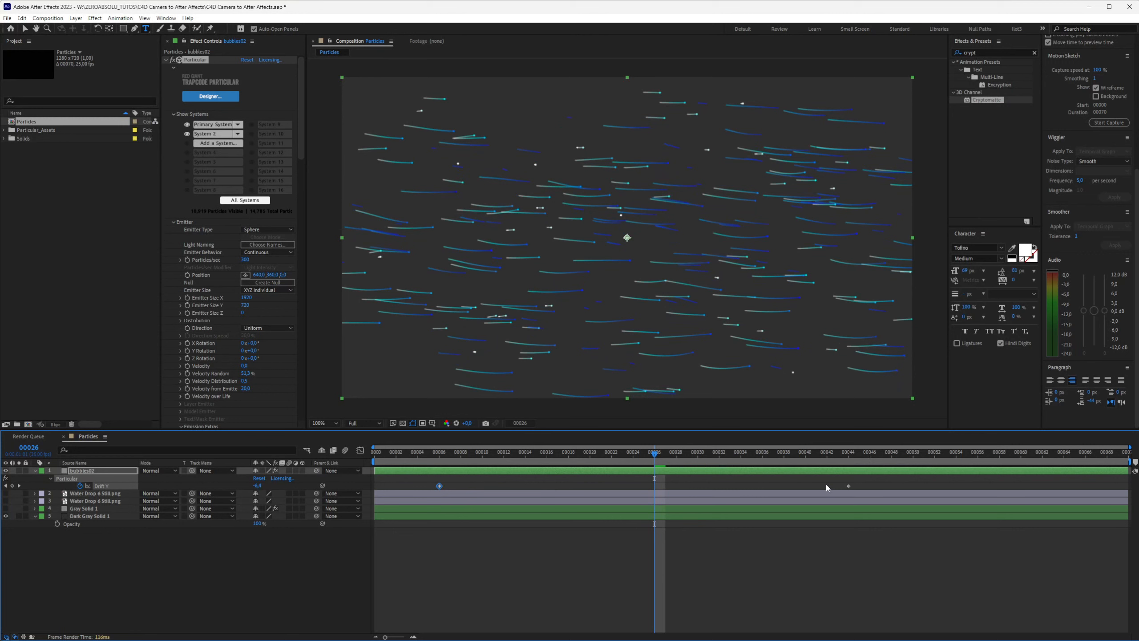
{"action": "left_click_drag", "start_coordinate": [575, 482], "coordinate": [547, 485]}
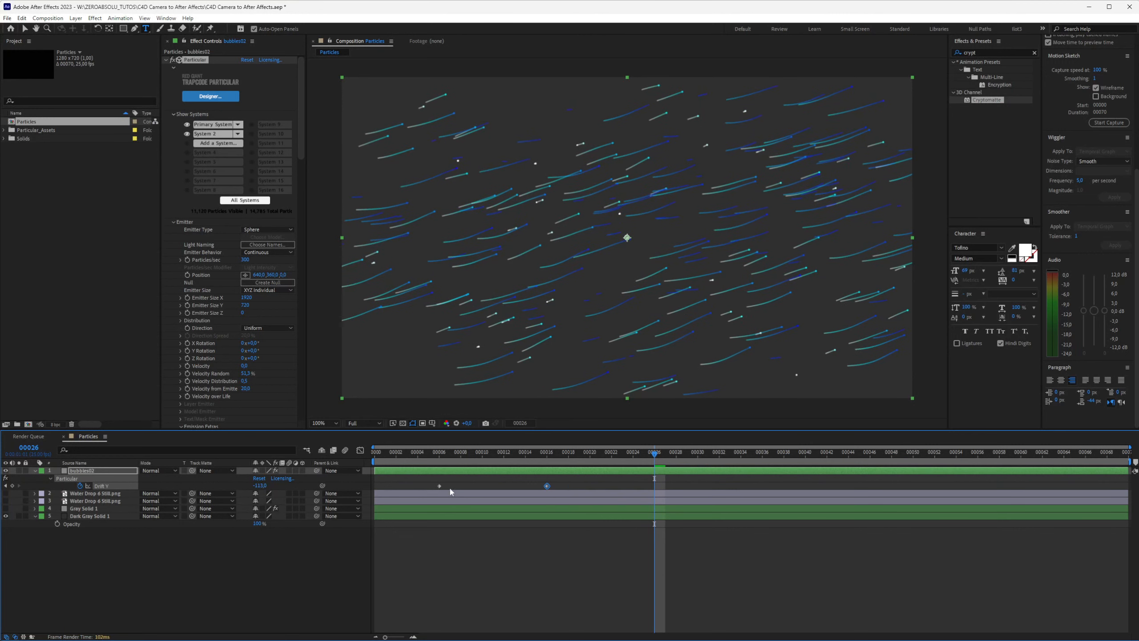
{"action": "left_click_drag", "start_coordinate": [439, 486], "coordinate": [482, 486]}
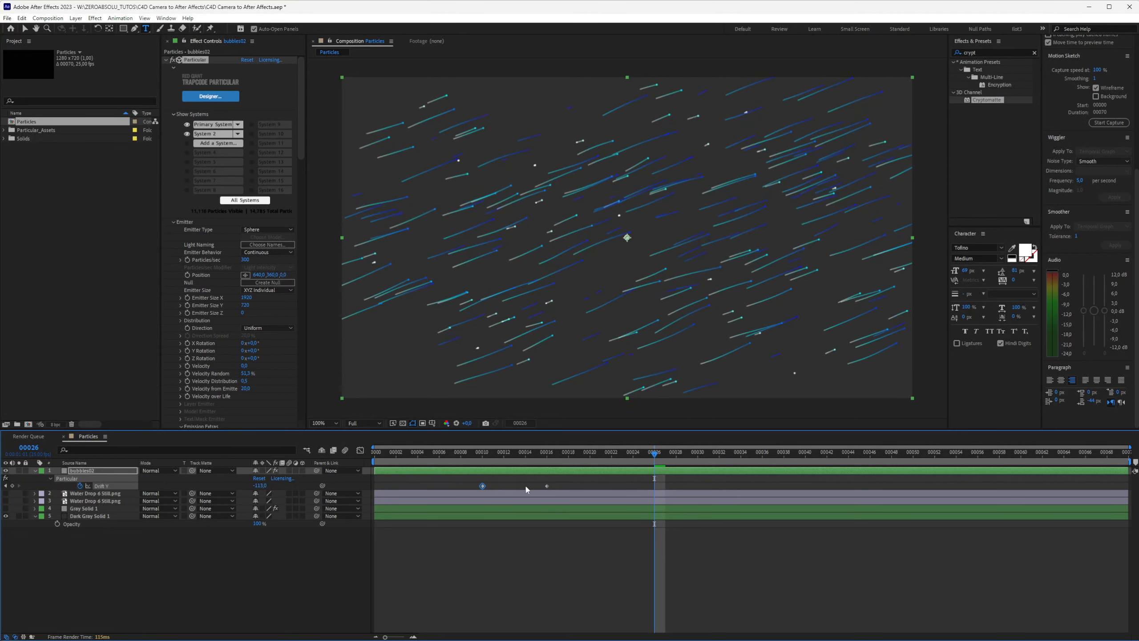
{"action": "left_click_drag", "start_coordinate": [547, 486], "coordinate": [632, 486]}
{"action": "left_click_drag", "start_coordinate": [387, 456], "coordinate": [838, 449]}
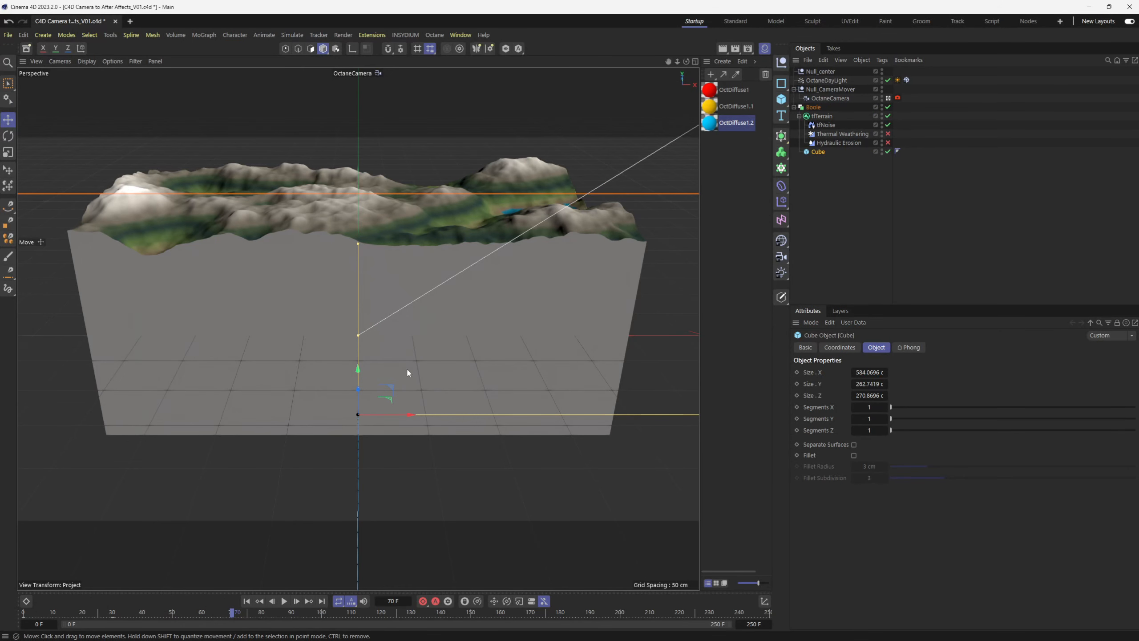
In Cinema 4D, select the terrain Boole, open the render settings and review the available renderers without changing the choice
{"action": "left_click", "coordinate": [521, 335]}
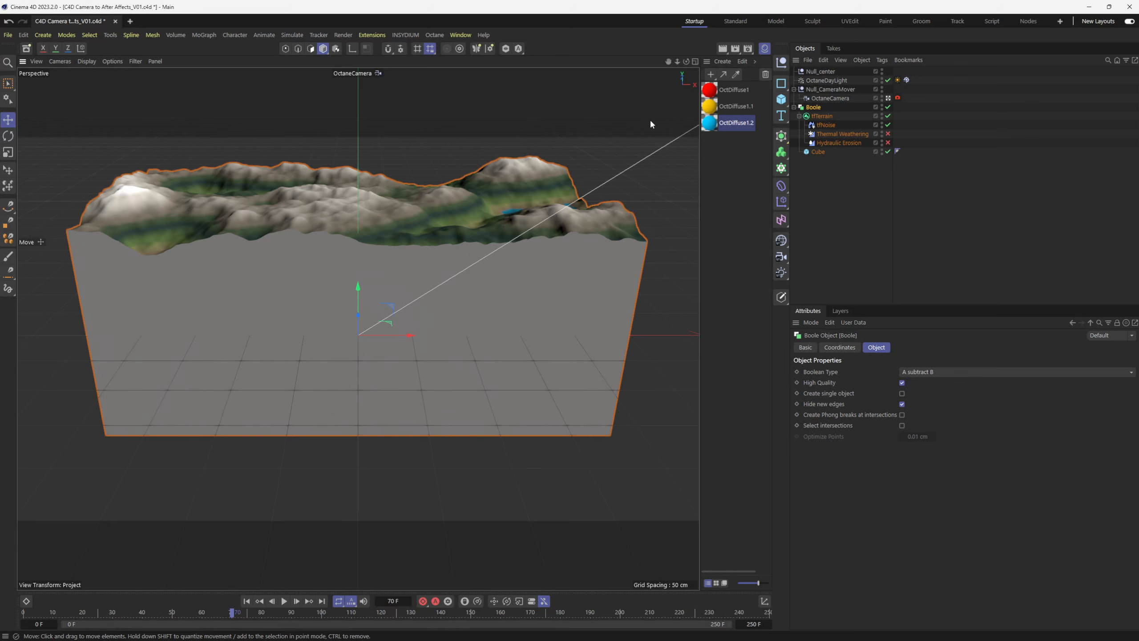
{"action": "left_click", "coordinate": [748, 49]}
{"action": "left_click_drag", "start_coordinate": [803, 33], "coordinate": [287, 129]}
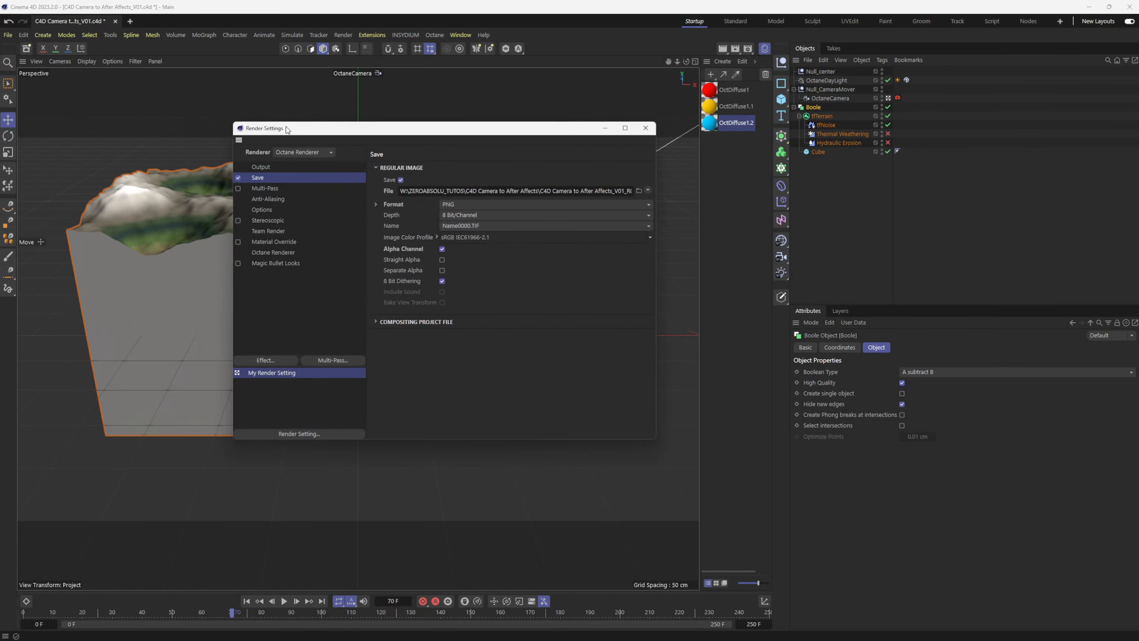
{"action": "left_click", "coordinate": [316, 154]}
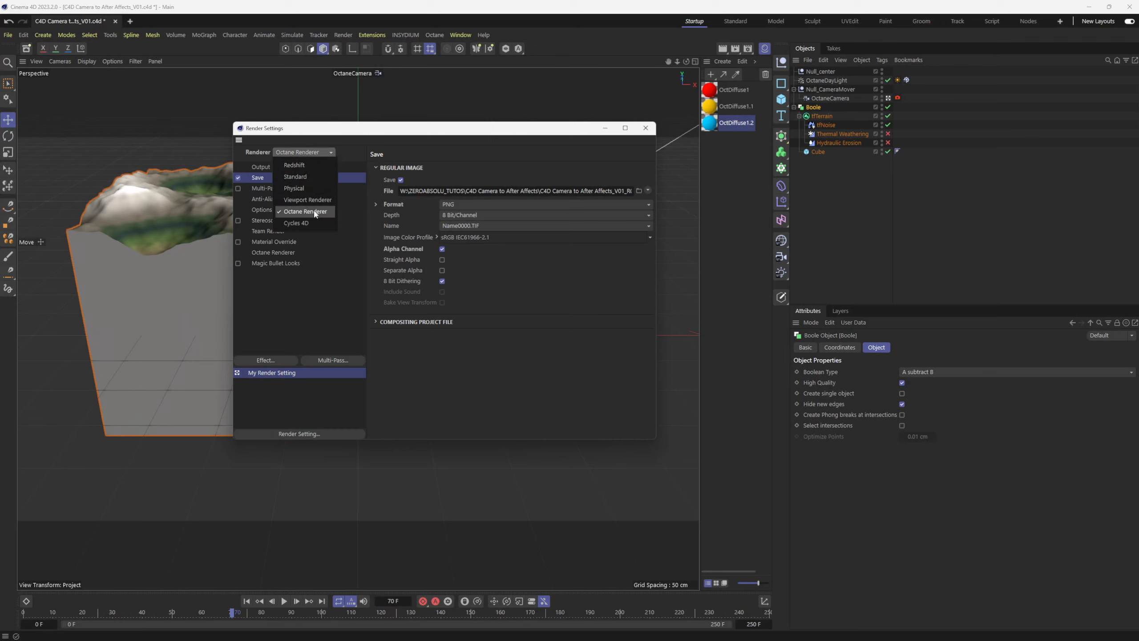
{"action": "left_click", "coordinate": [311, 130]}
{"action": "left_click_drag", "start_coordinate": [312, 131], "coordinate": [328, 126]}
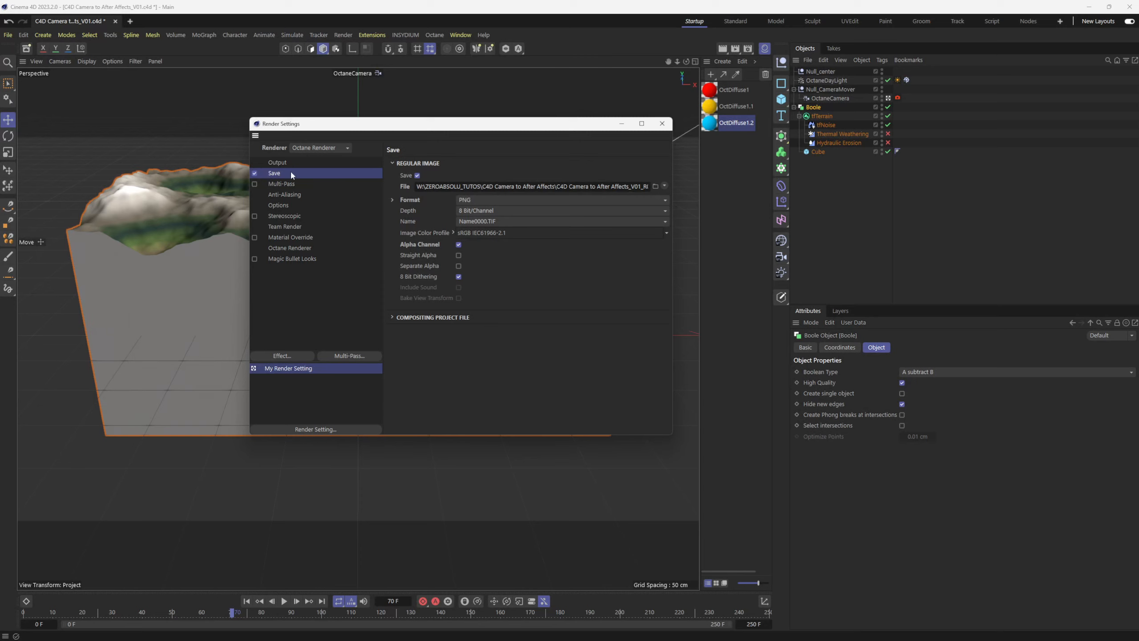
Enable saving of the compositing project file with After Effects as the target application
{"action": "left_click", "coordinate": [423, 320]}
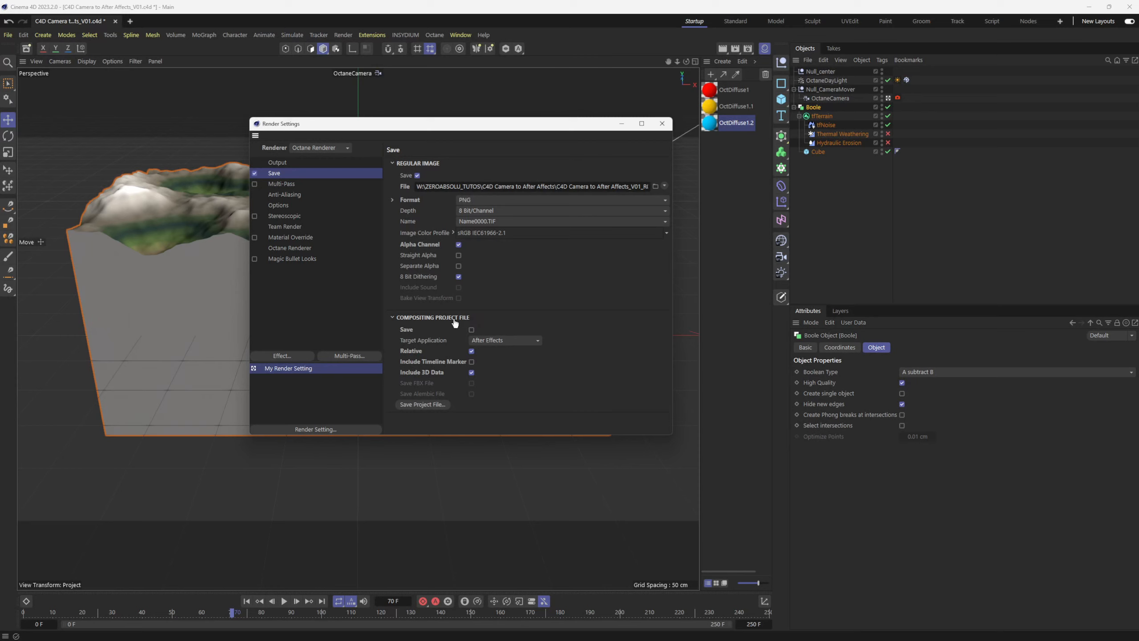
{"action": "left_click", "coordinate": [472, 330]}
{"action": "left_click", "coordinate": [503, 340]}
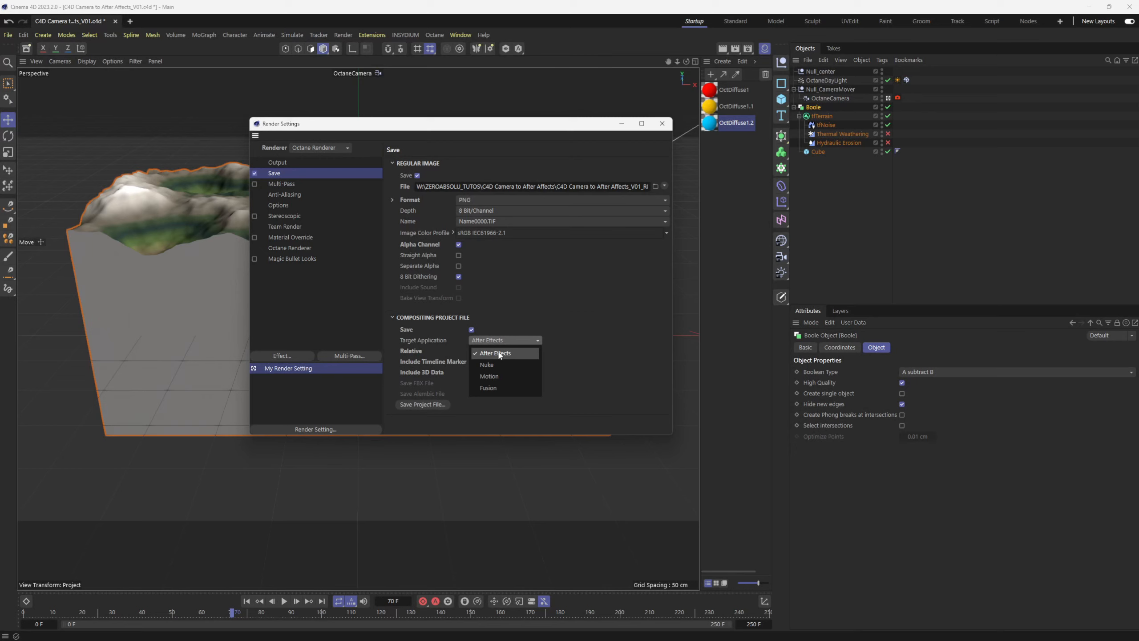
{"action": "left_click", "coordinate": [499, 354]}
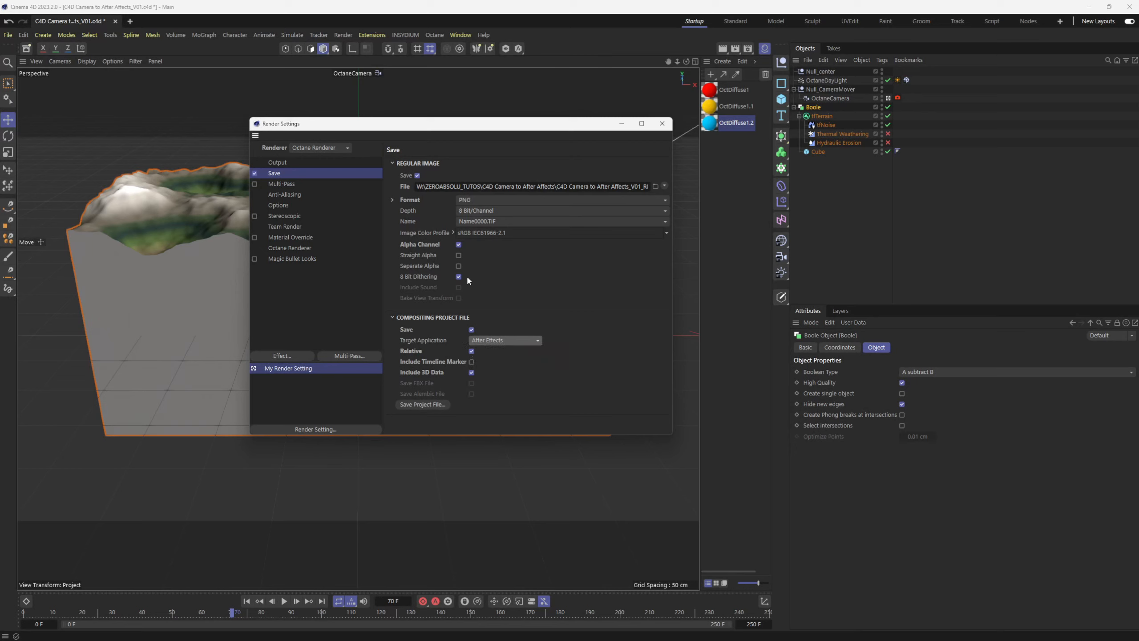
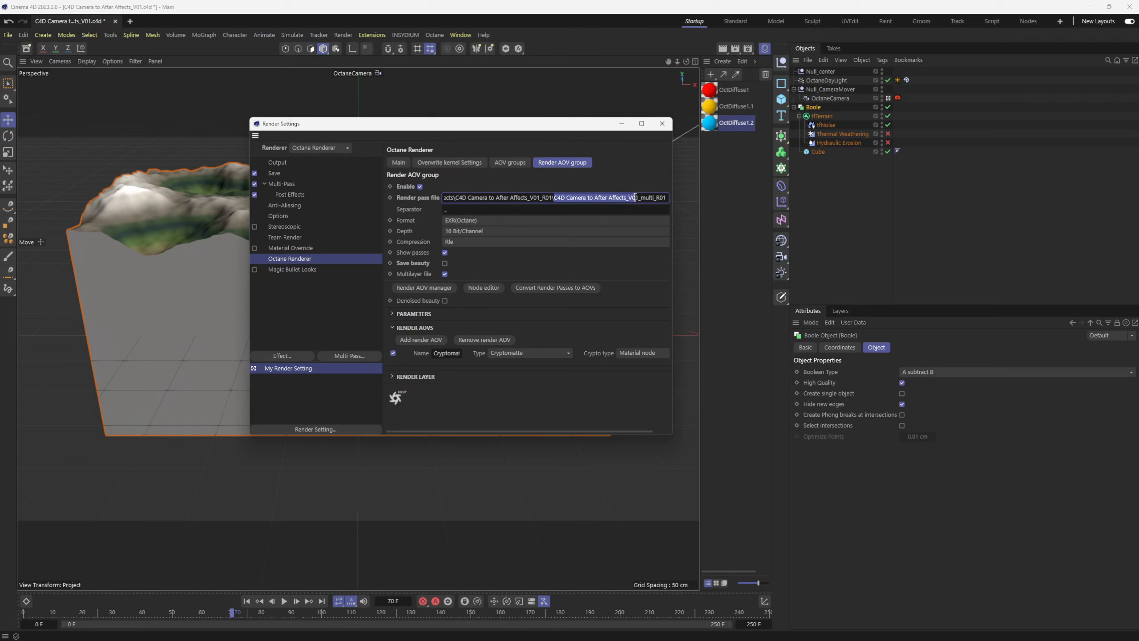
Examine the Octane render pass file name, the Cryptomatte AOV's name and the Multi-Pass settings
{"action": "left_click_drag", "start_coordinate": [635, 198], "coordinate": [656, 192]}
{"action": "left_click", "coordinate": [647, 198]}
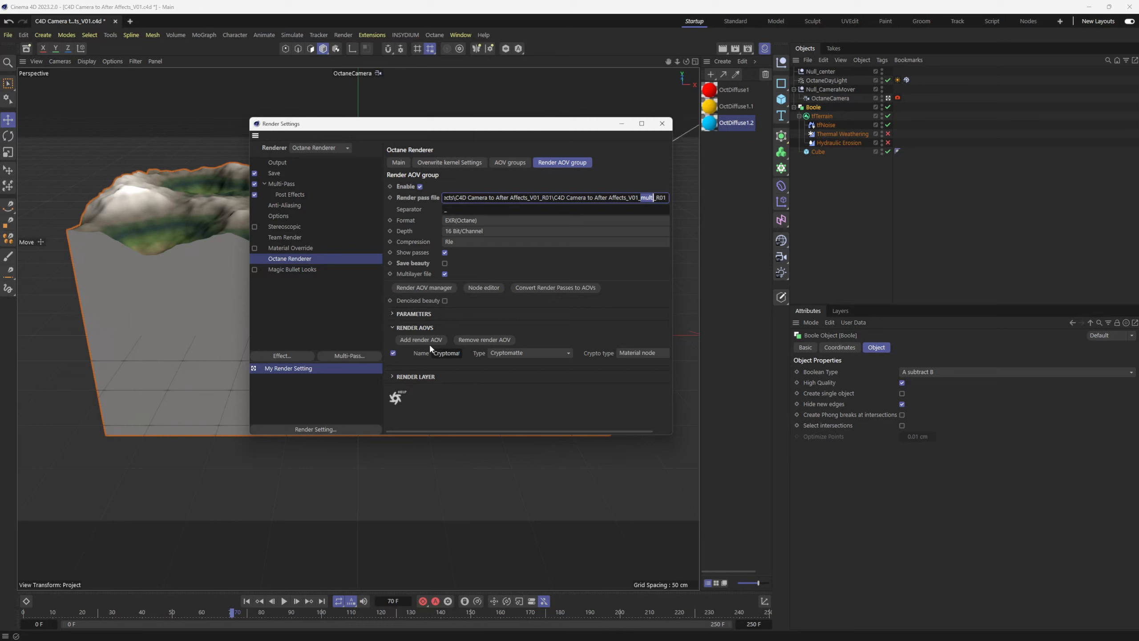
{"action": "left_click", "coordinate": [442, 353]}
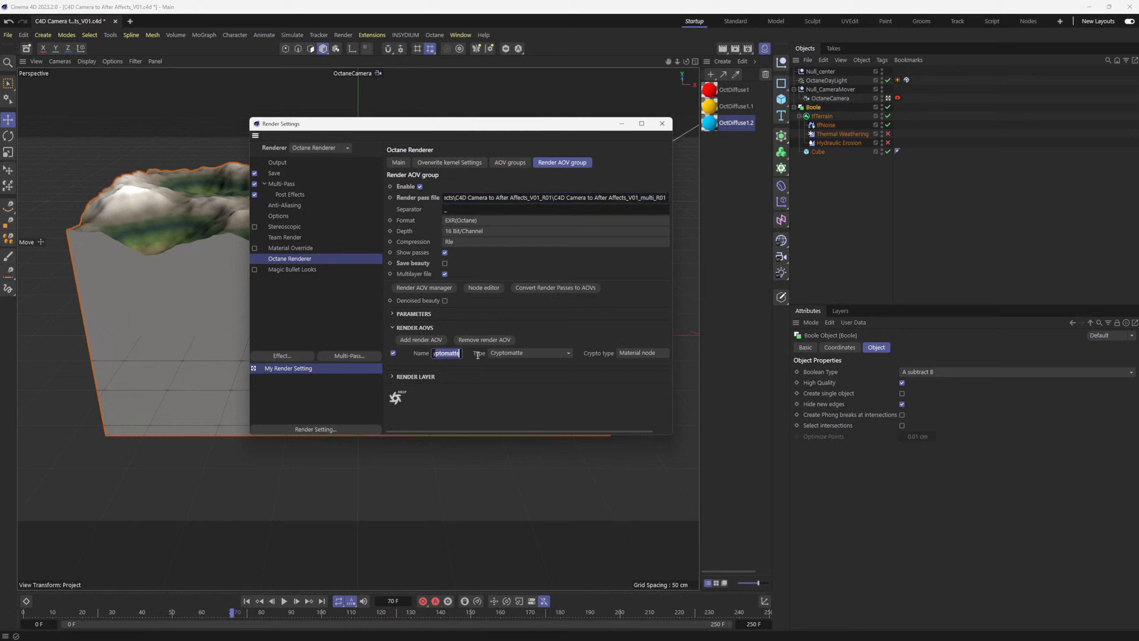
{"action": "key", "text": "Right"}
{"action": "left_click", "coordinate": [288, 196]}
{"action": "left_click", "coordinate": [265, 183]}
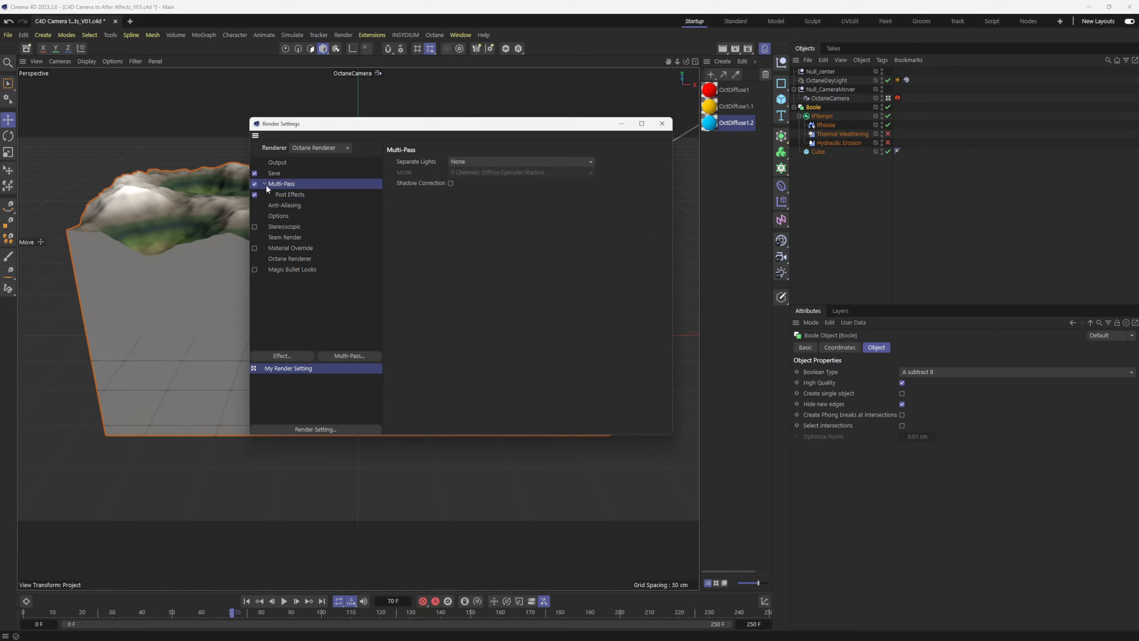
{"action": "left_click", "coordinate": [265, 183]}
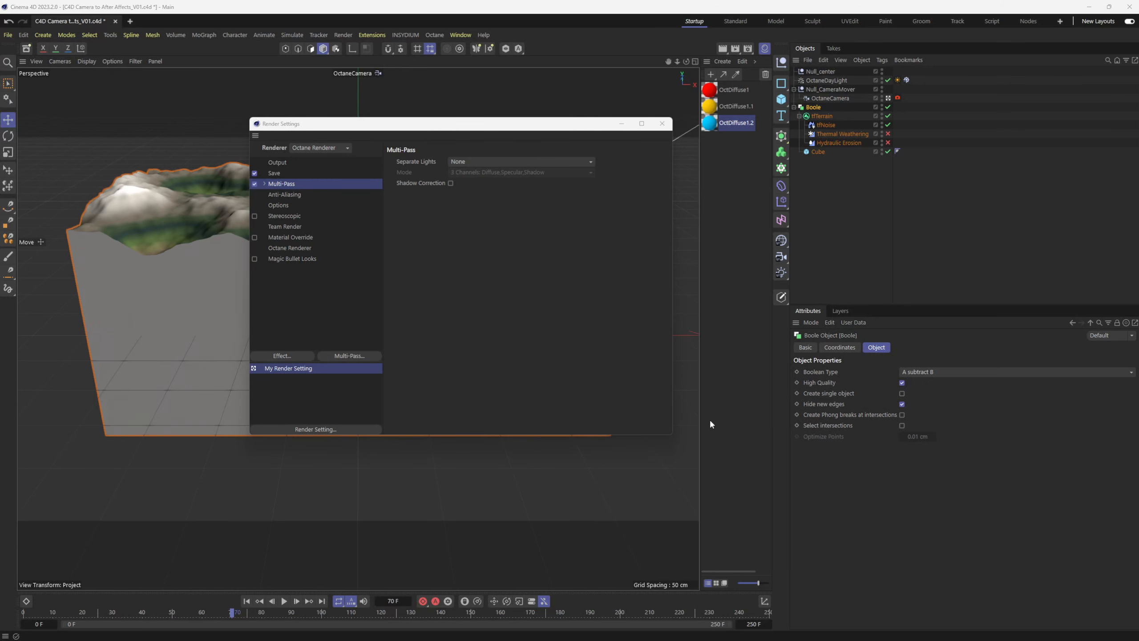
Switch to the file manager and check the contents and path of the C4D Camera to After Effects_V01_R01 output folder
{"action": "key", "text": "alt+Tab"}
{"action": "left_click", "coordinate": [952, 148]}
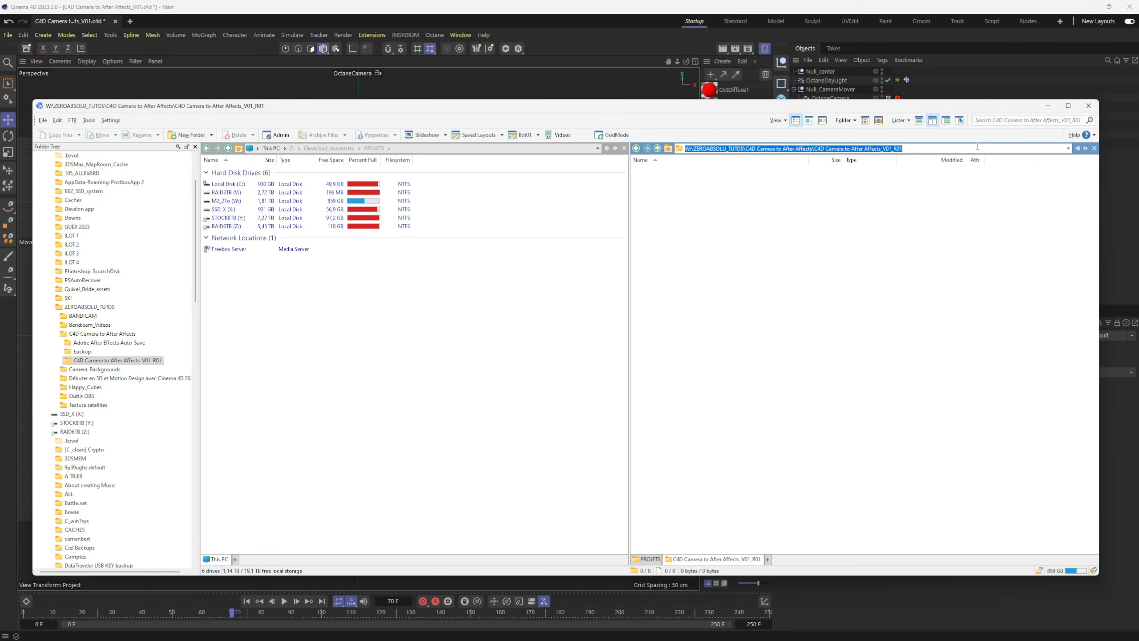
{"action": "left_click_drag", "start_coordinate": [944, 149], "coordinate": [604, 163]}
{"action": "left_click", "coordinate": [691, 245]}
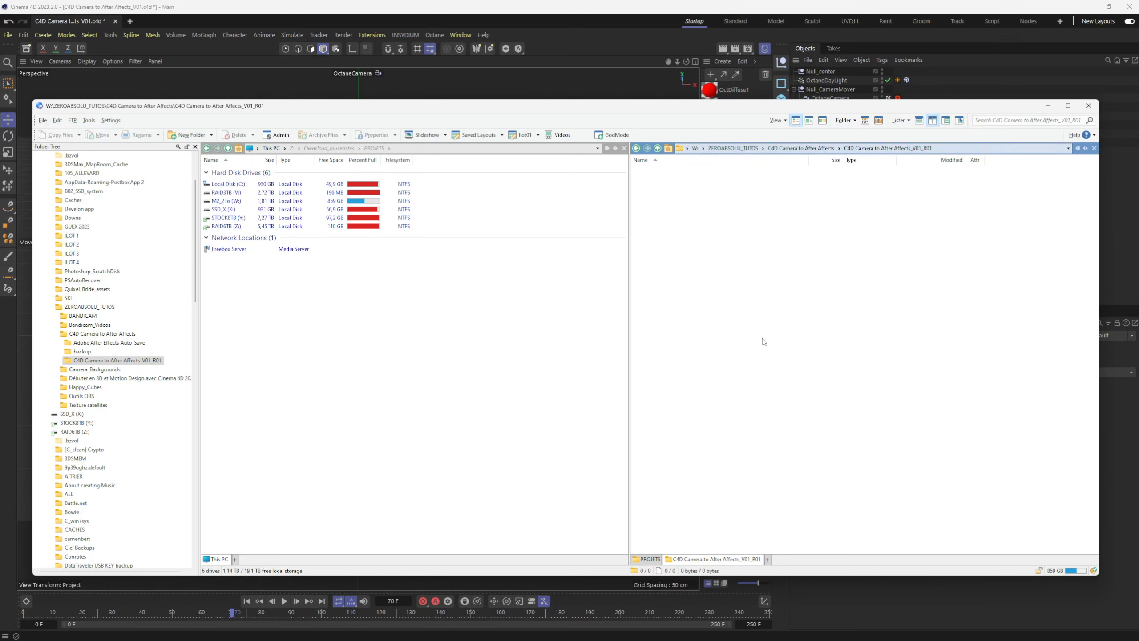
Return to Cinema 4D, render the animation to the Picture Viewer and play back the rendered frames
{"action": "left_click", "coordinate": [506, 10]}
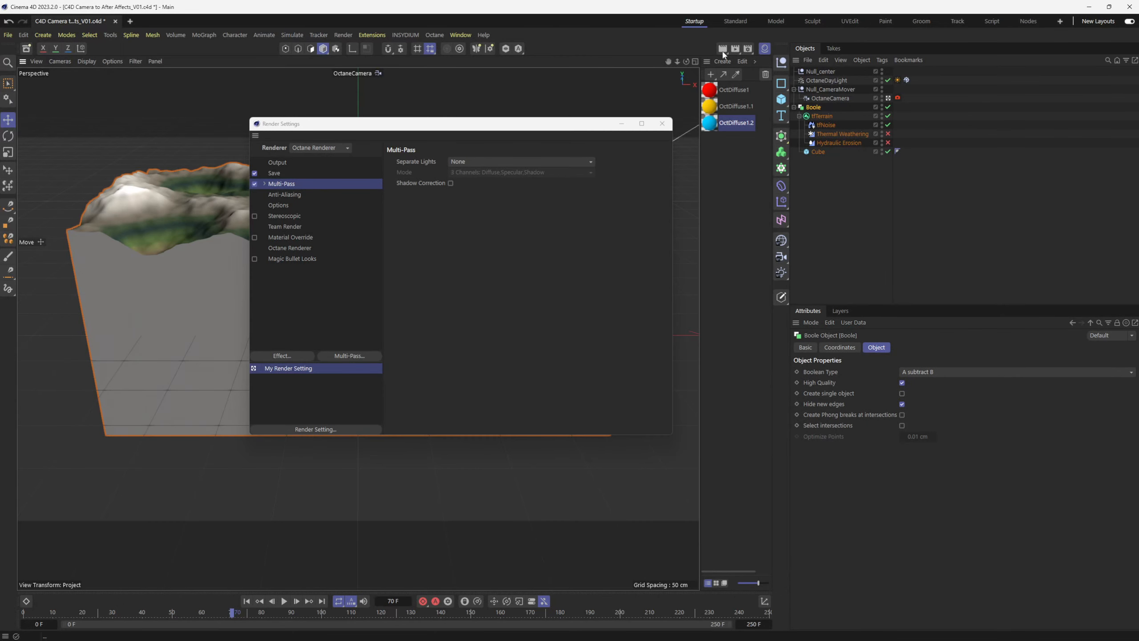
{"action": "left_click", "coordinate": [735, 48]}
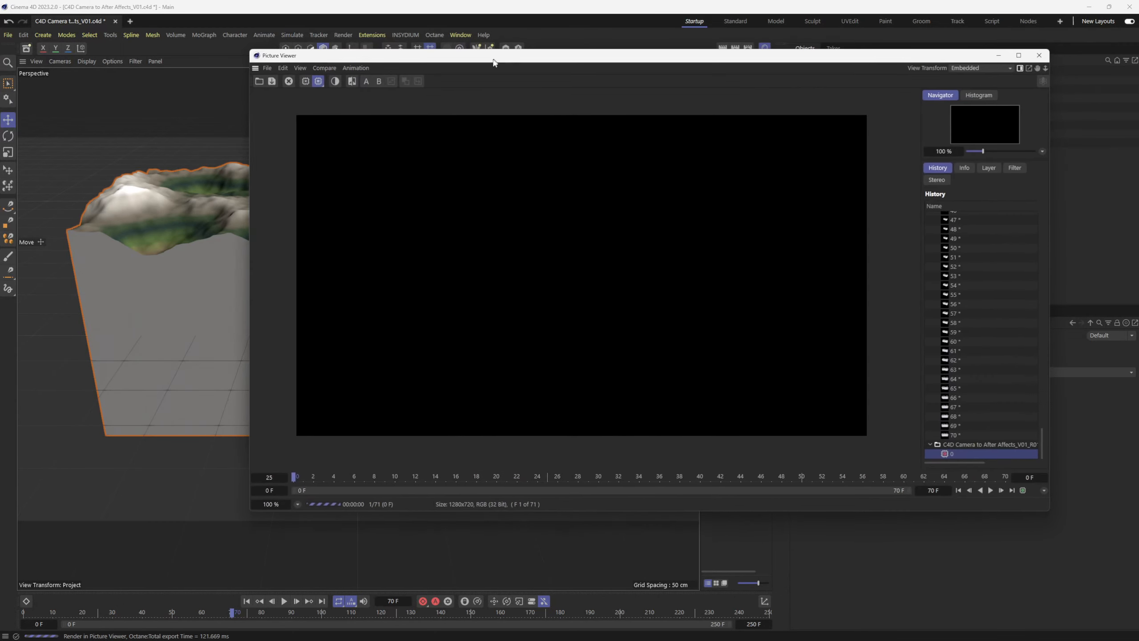
{"action": "left_click_drag", "start_coordinate": [495, 63], "coordinate": [424, 90]}
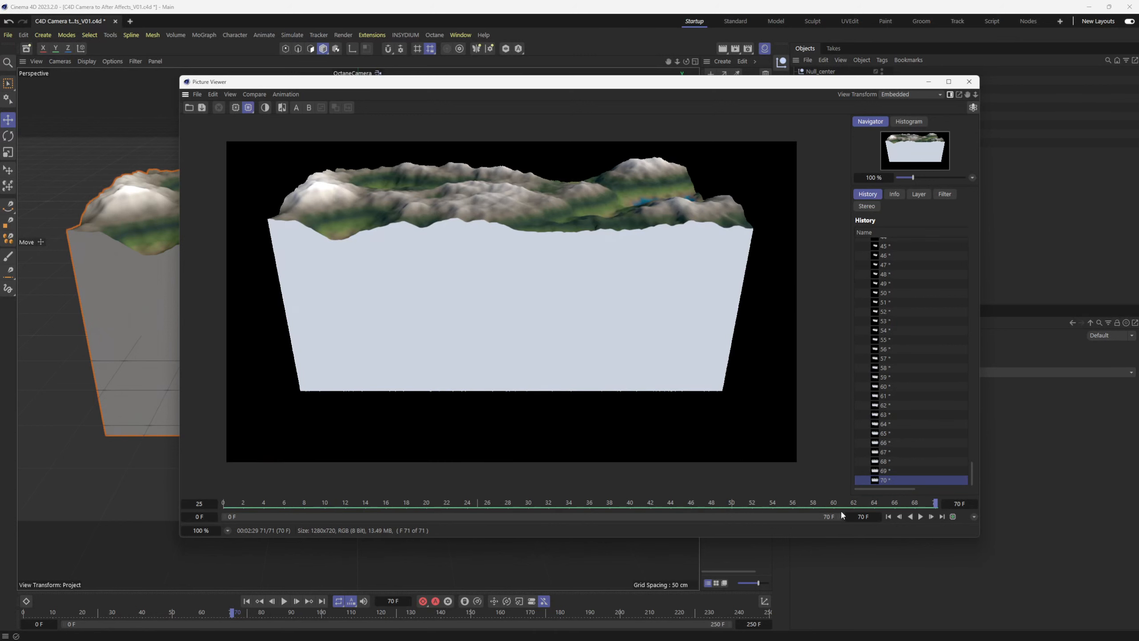
{"action": "left_click", "coordinate": [920, 517]}
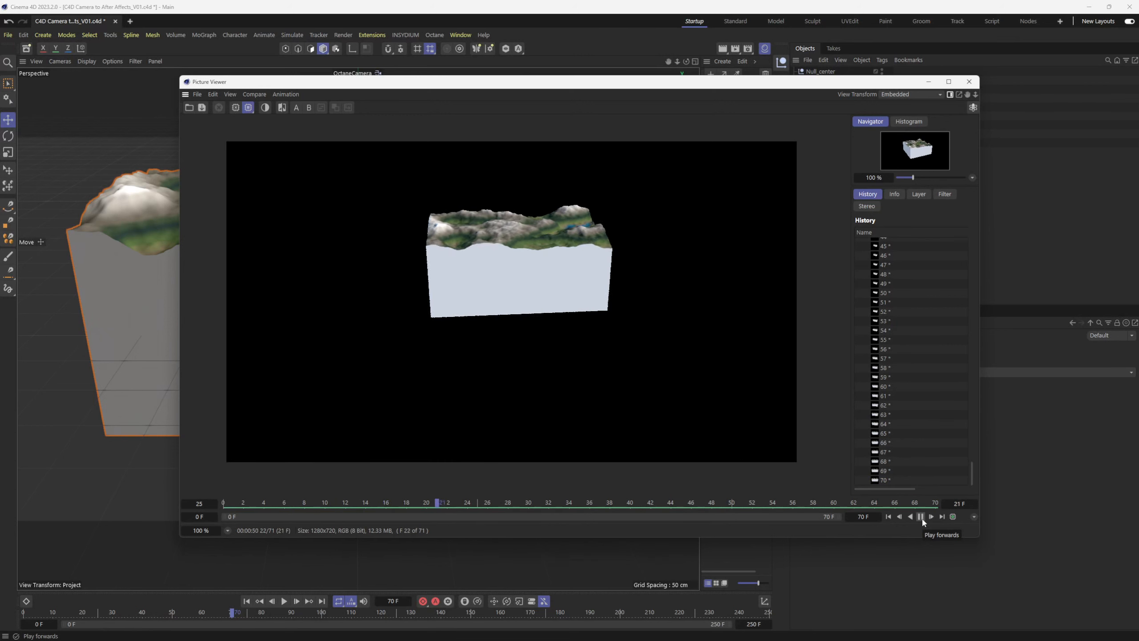
{"action": "left_click", "coordinate": [920, 517]}
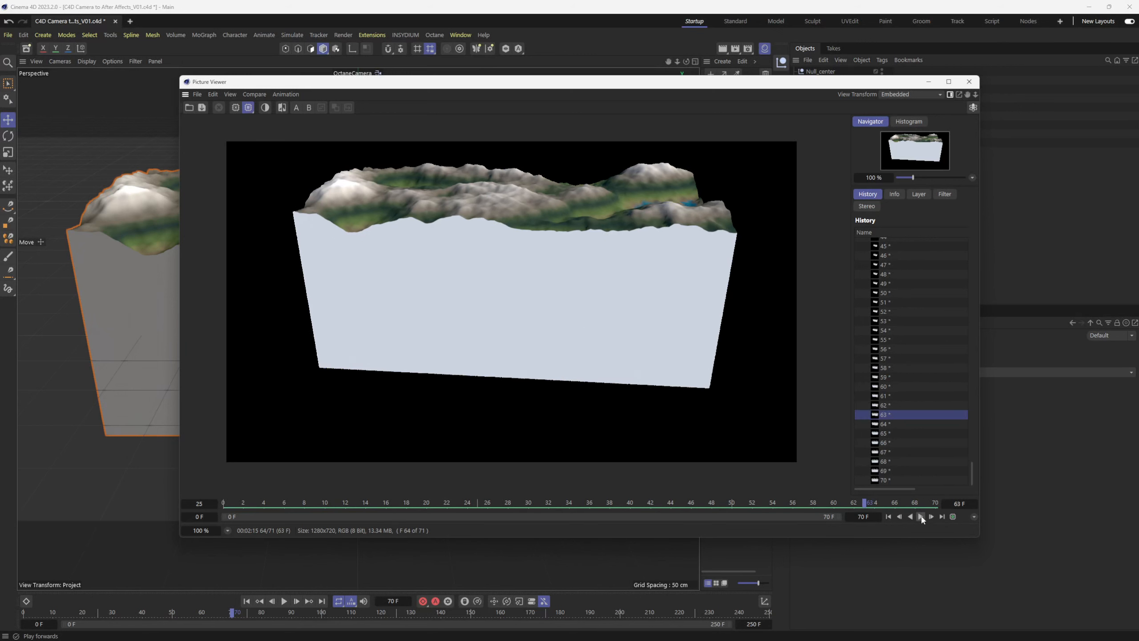
Inspect the rendered CryptoMaterialNode and Alpha passes individually along with the image information, then return to the render history
{"action": "left_click", "coordinate": [918, 195]}
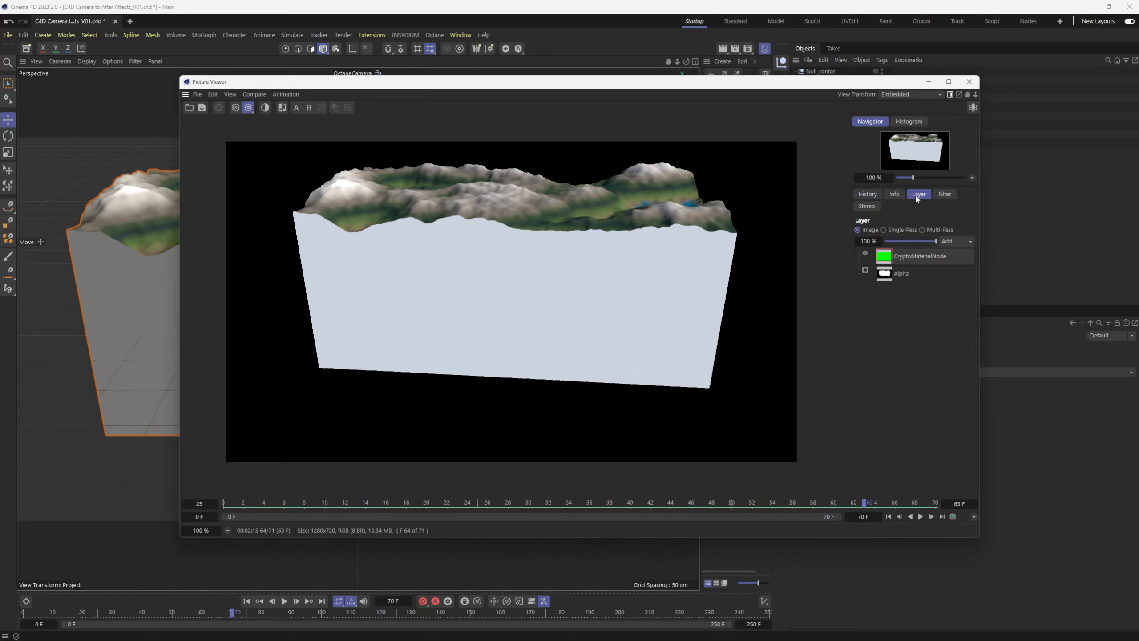
{"action": "left_click", "coordinate": [883, 229]}
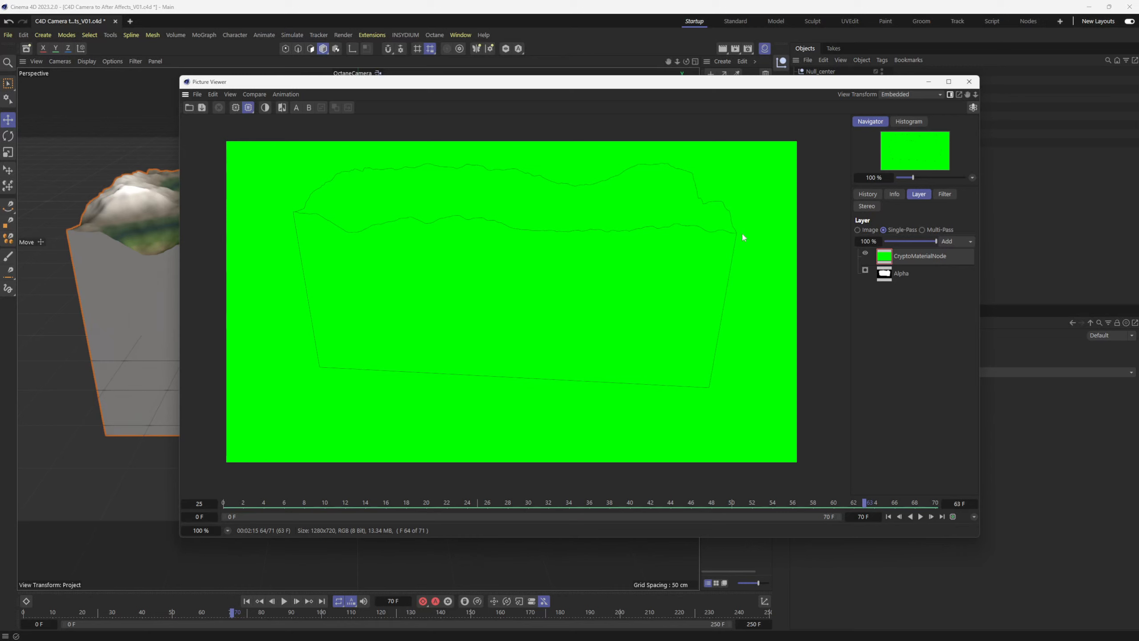
{"action": "left_click", "coordinate": [906, 275]}
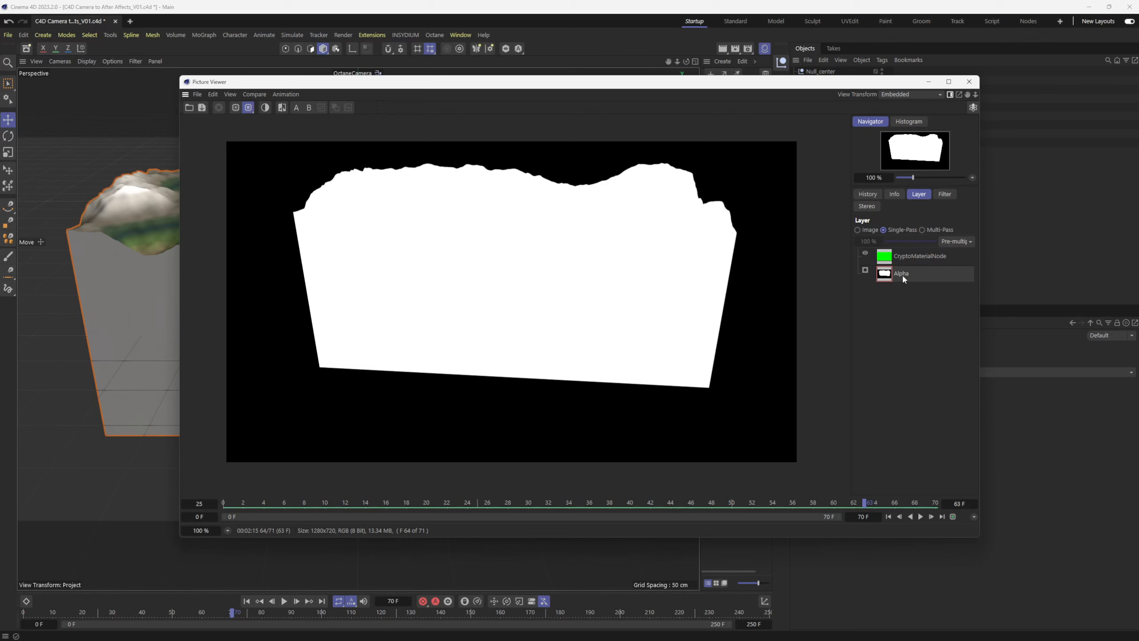
{"action": "left_click", "coordinate": [895, 194]}
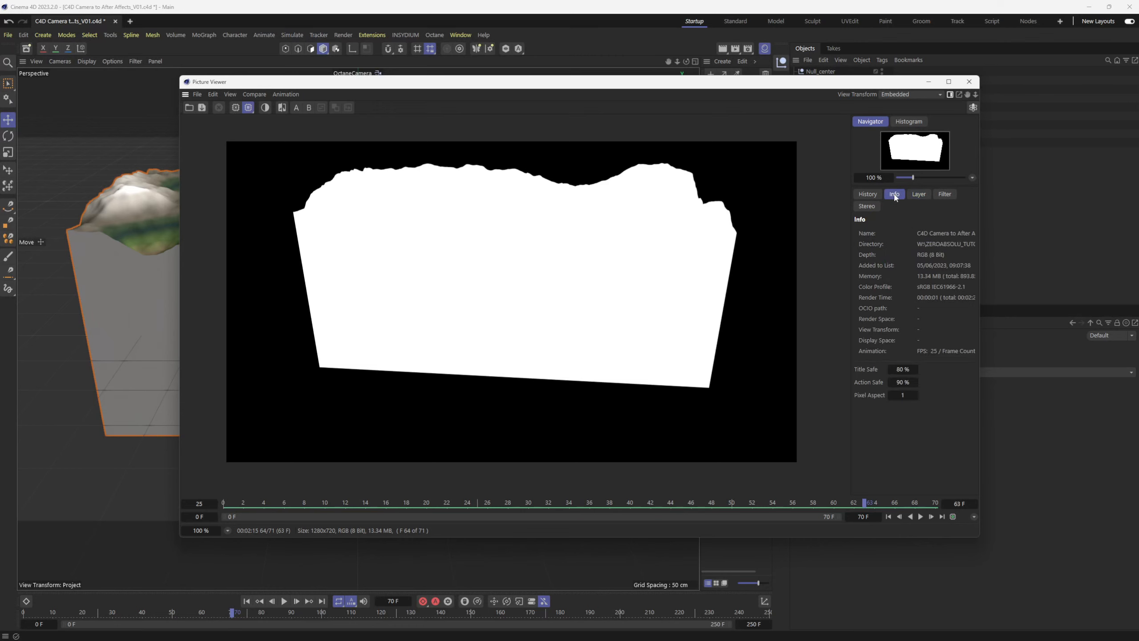
{"action": "left_click", "coordinate": [919, 194]}
{"action": "left_click", "coordinate": [864, 229]}
{"action": "left_click", "coordinate": [867, 194]}
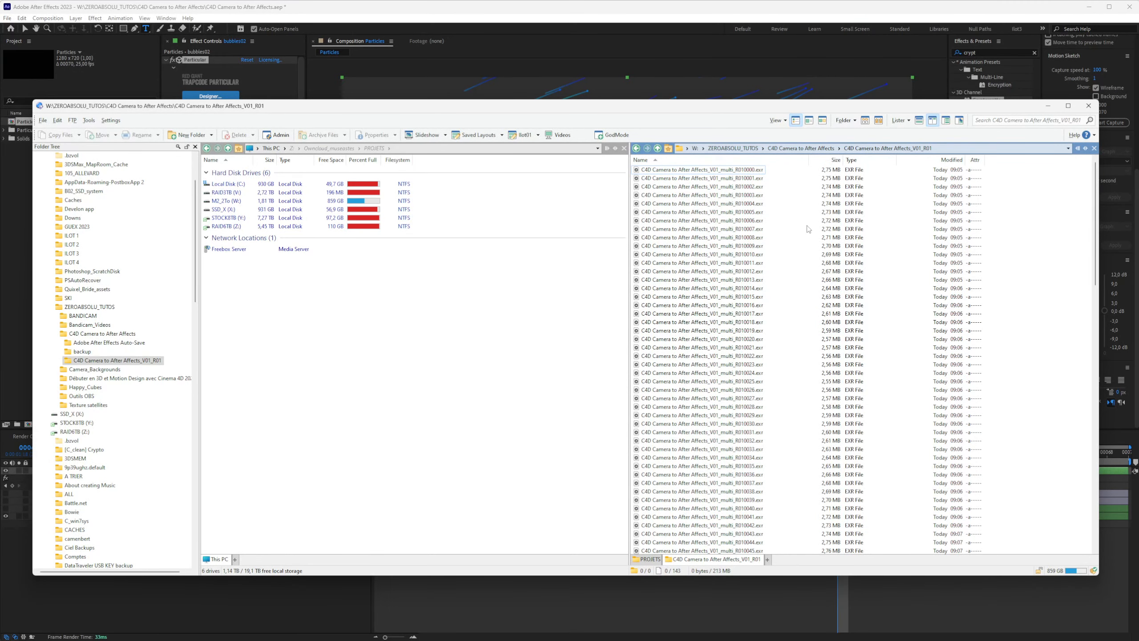
Check the rendered files in the output folder by sorting them by name in descending and then ascending order
{"action": "left_click", "coordinate": [780, 160]}
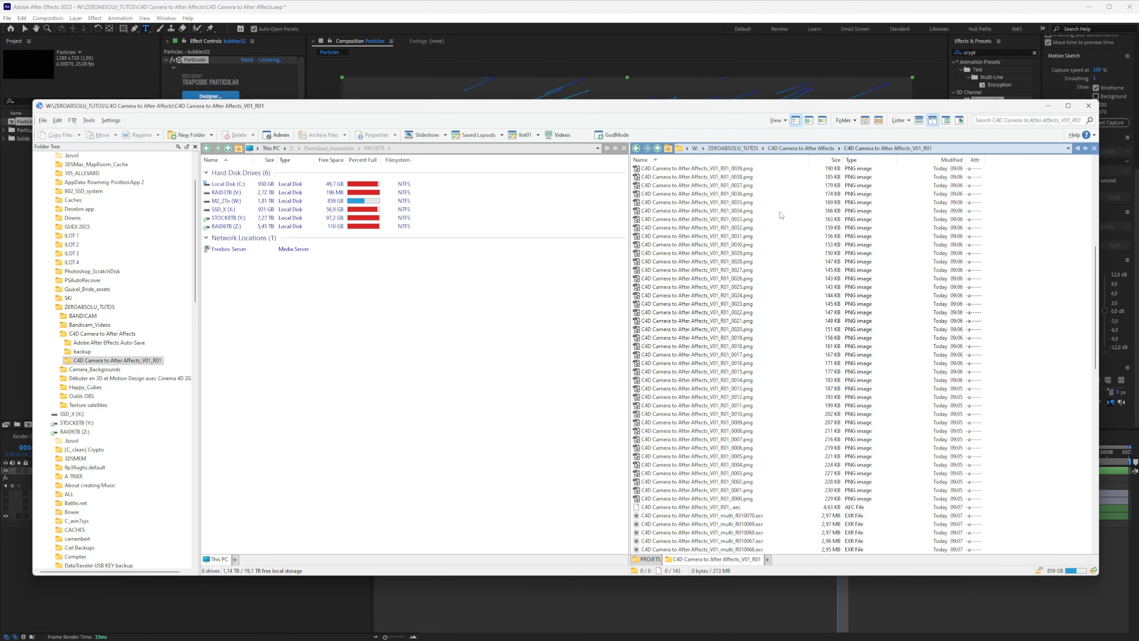
{"action": "left_click", "coordinate": [776, 159]}
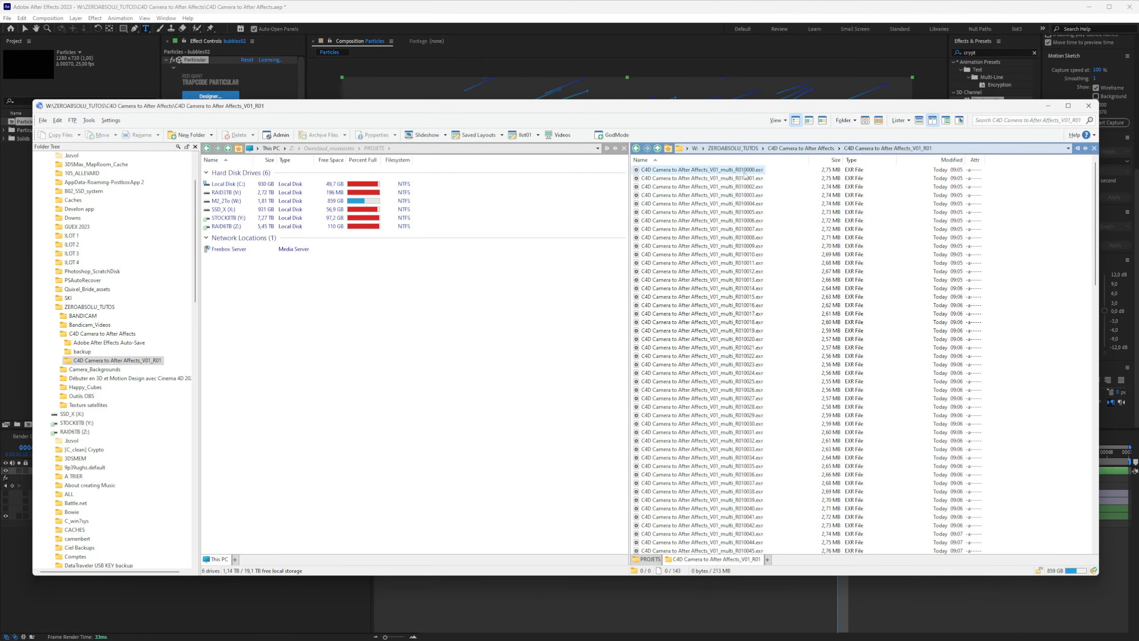
Locate the exported .aec compositing project file and the PNG sequence among the rendered files in the output folder
{"action": "scroll", "coordinate": [747, 398], "scroll_direction": "down", "scroll_amount": 12}
{"action": "scroll", "coordinate": [747, 398], "scroll_direction": "down", "scroll_amount": 7}
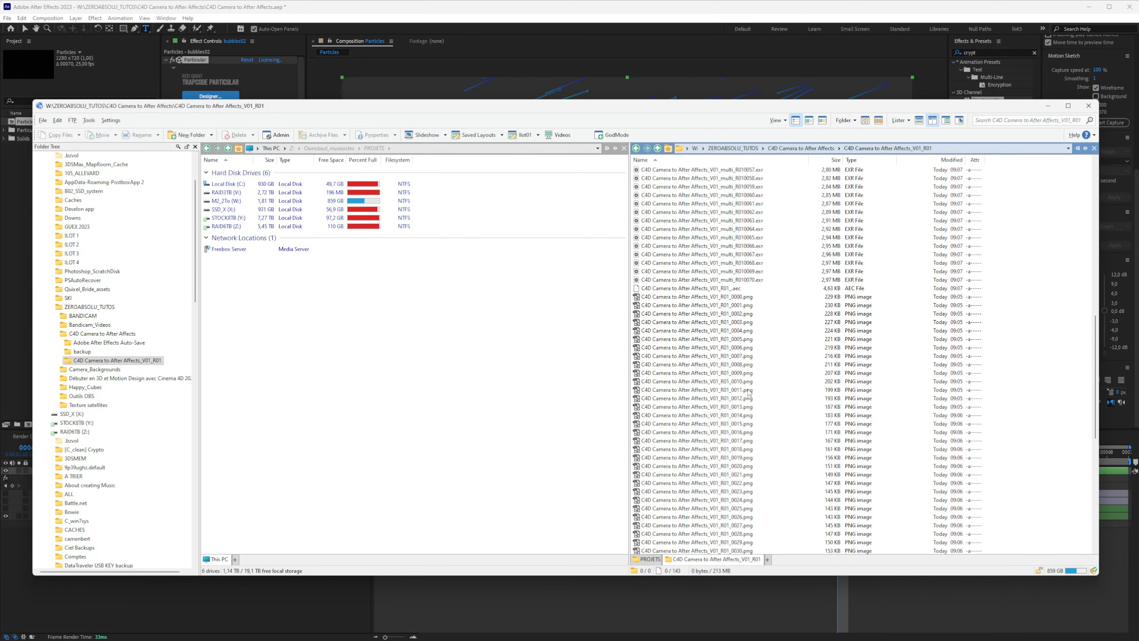
{"action": "left_click", "coordinate": [720, 290]}
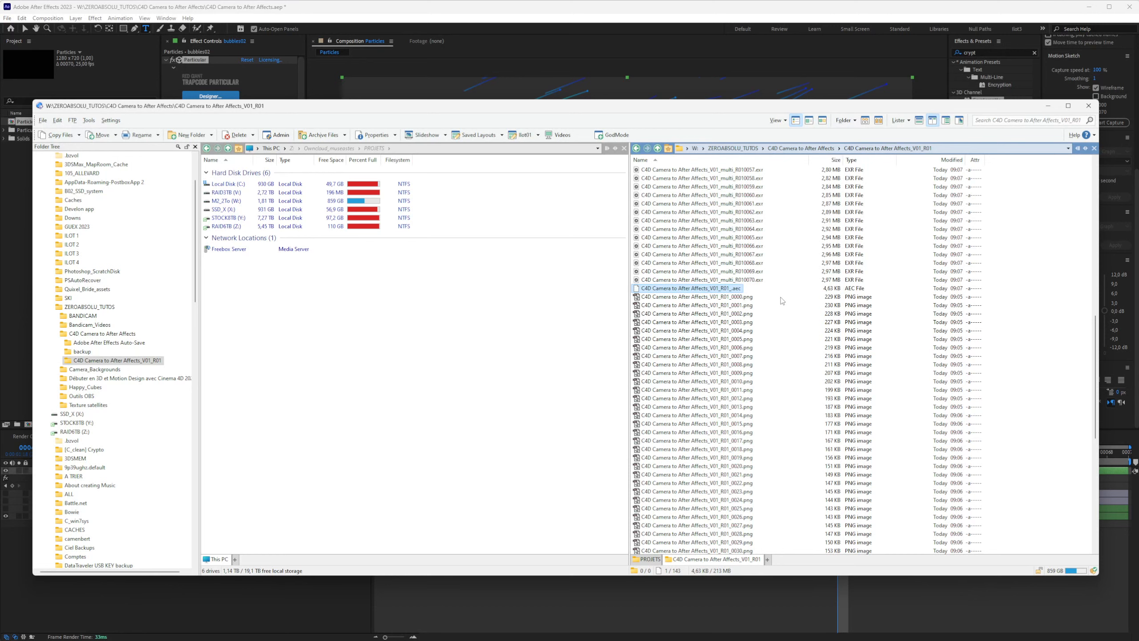
{"action": "left_click_drag", "start_coordinate": [767, 298], "coordinate": [664, 496]}
{"action": "left_click", "coordinate": [781, 443]}
Preview the rendered PNG frames from C4D Camera to After Affects_V01_R01_0013.png onward, then close the image viewer
{"action": "double_click", "coordinate": [689, 407]}
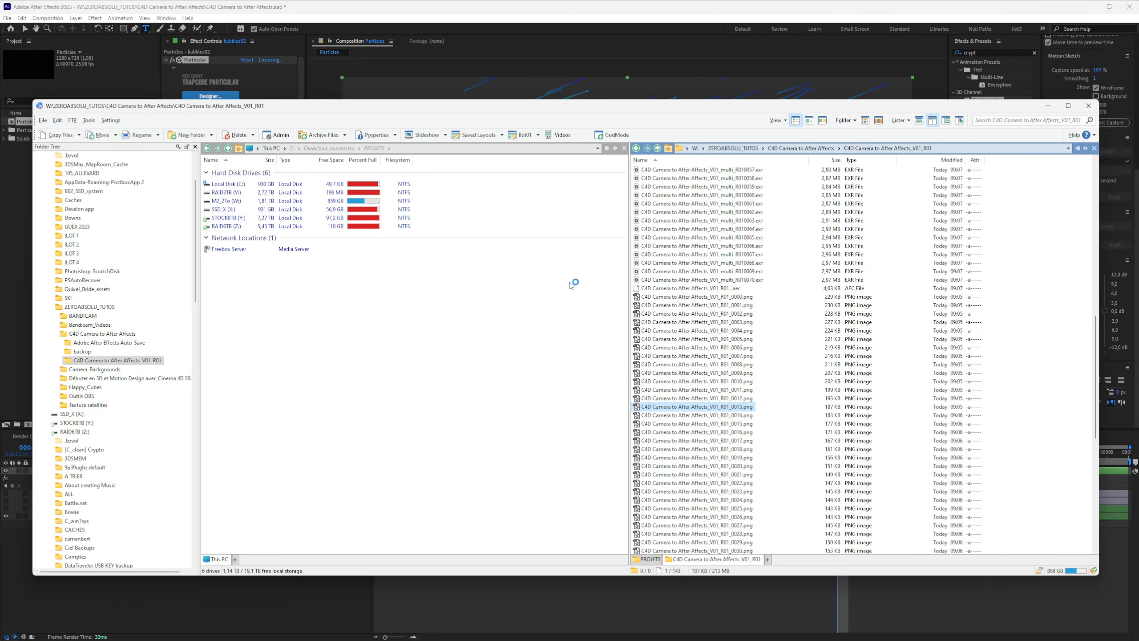
{"action": "scroll", "coordinate": [565, 296], "scroll_direction": "down", "scroll_amount": 7}
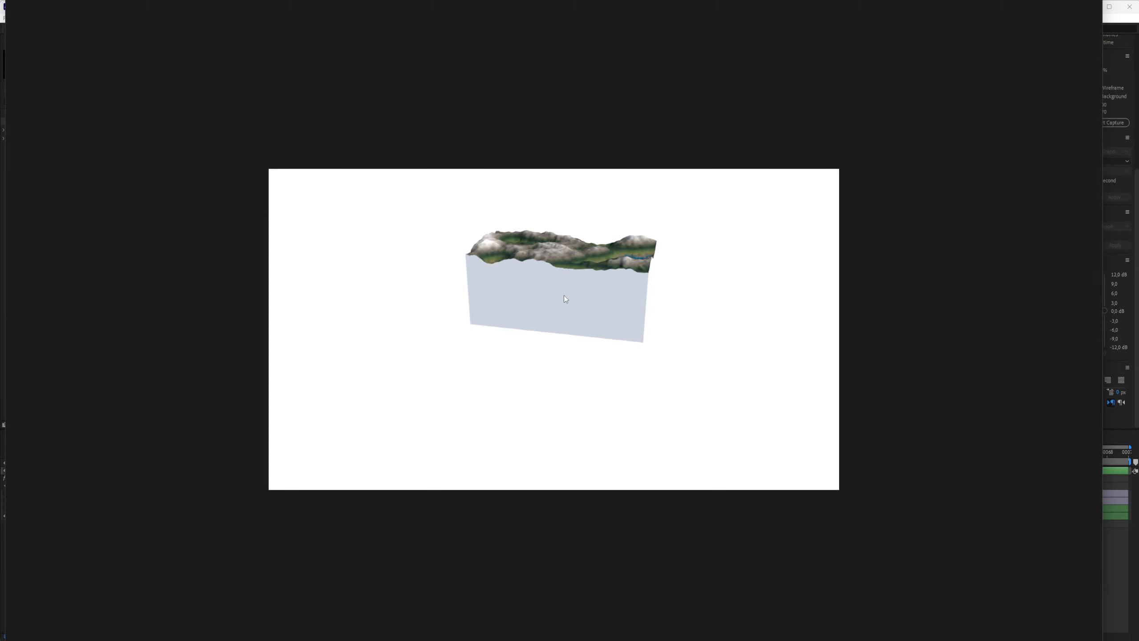
{"action": "scroll", "coordinate": [564, 296], "scroll_direction": "down", "scroll_amount": 2}
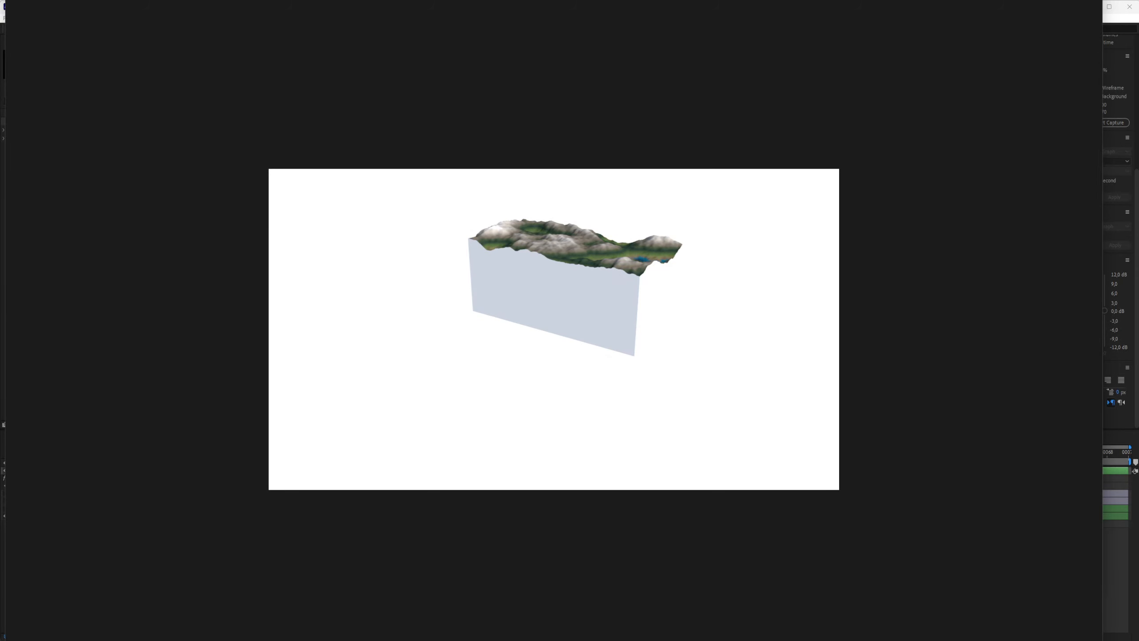
{"action": "key", "text": "Escape"}
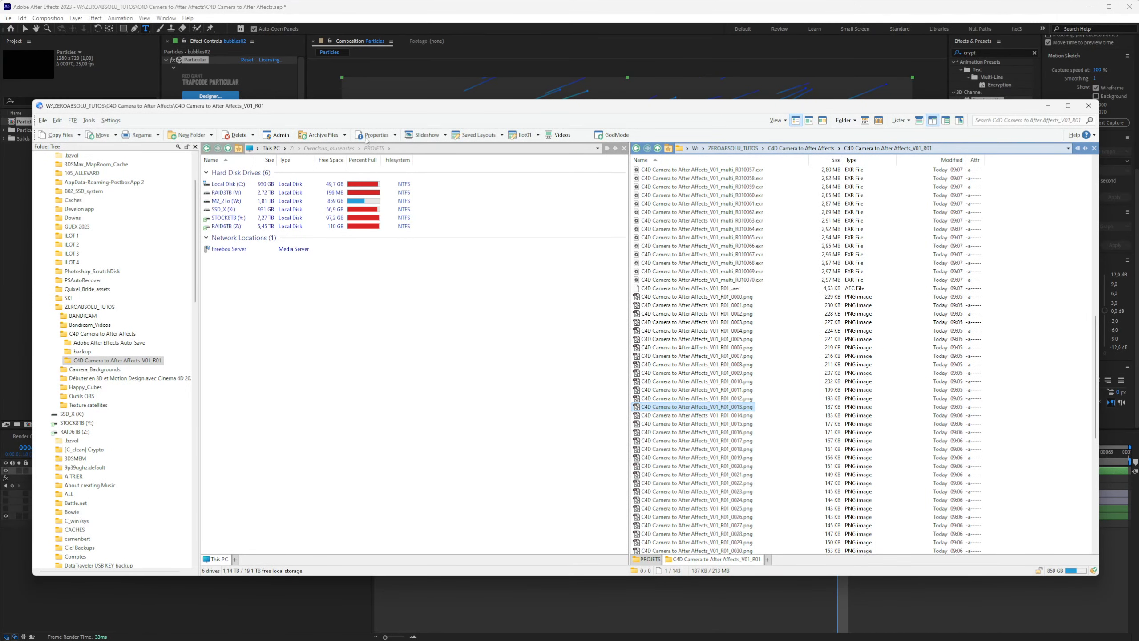
Switch to After Effects and import C4D Camera to After Affects_V01_R01_.aec from the C4D Camera to After Affects_V01_R01 folder
{"action": "left_click", "coordinate": [164, 7]}
{"action": "left_click", "coordinate": [79, 253]}
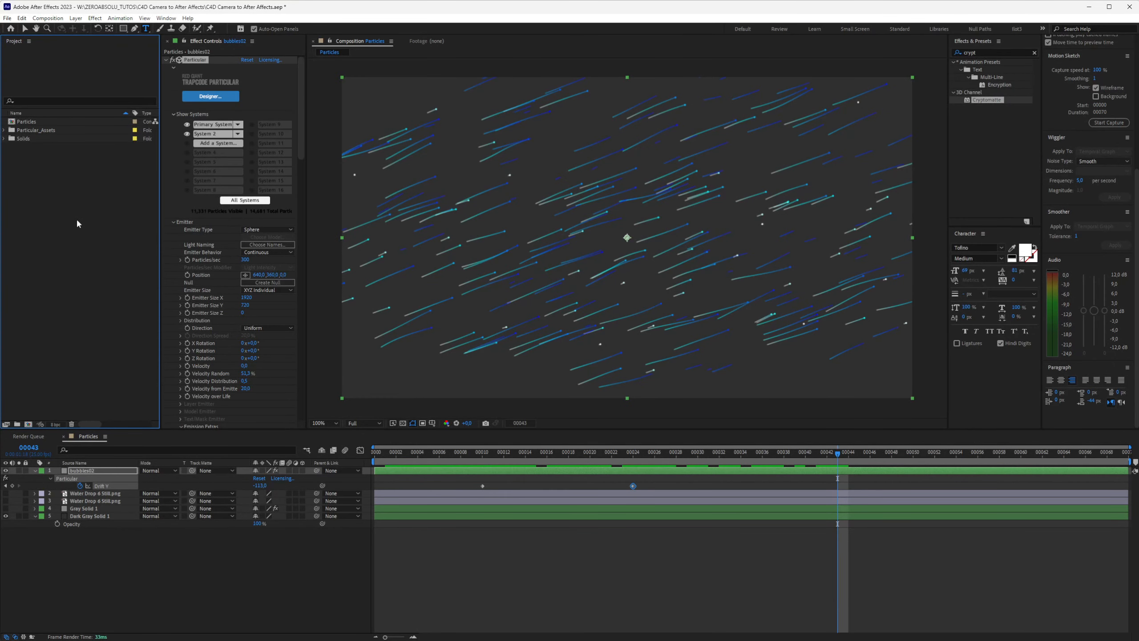
{"action": "left_click", "coordinate": [8, 18]}
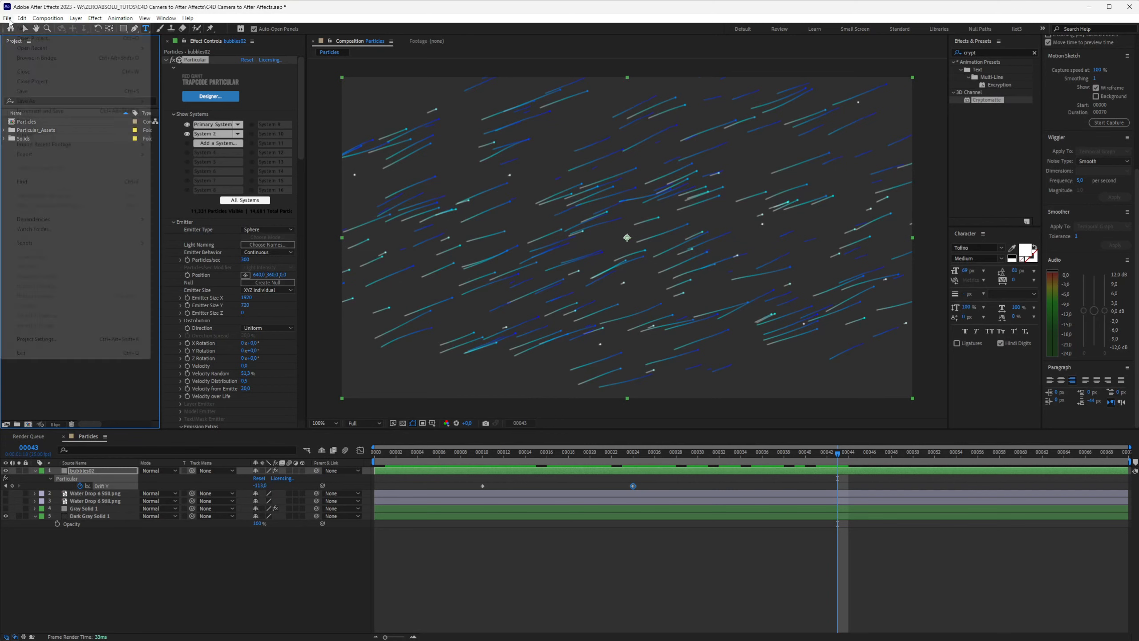
{"action": "mouse_move", "coordinate": [56, 144]}
{"action": "mouse_move", "coordinate": [112, 136]}
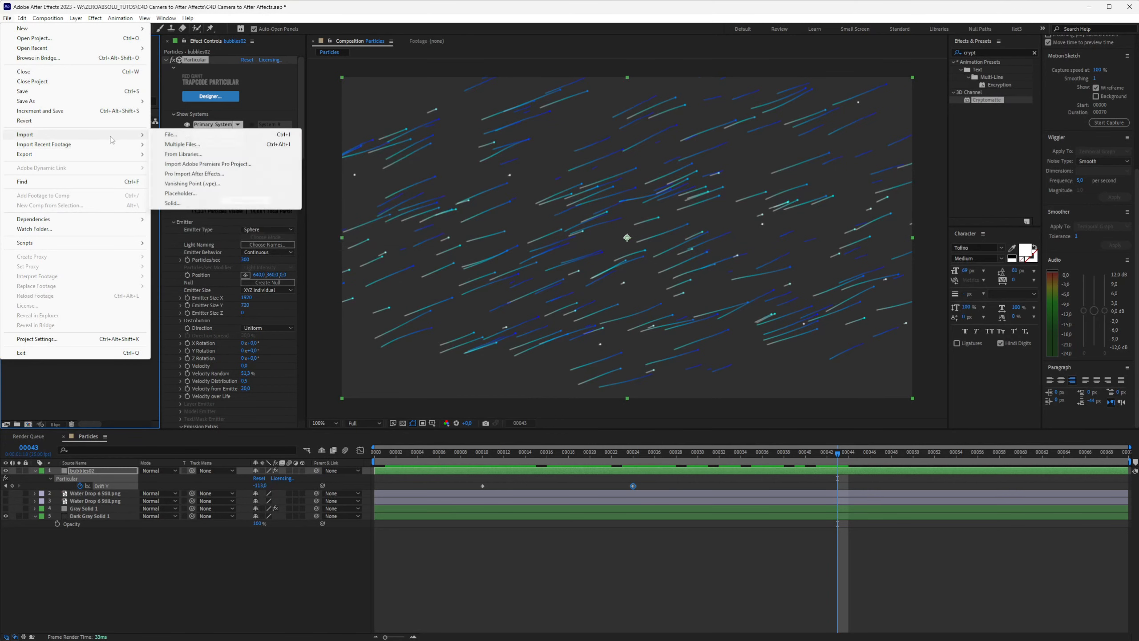
{"action": "left_click", "coordinate": [194, 134]}
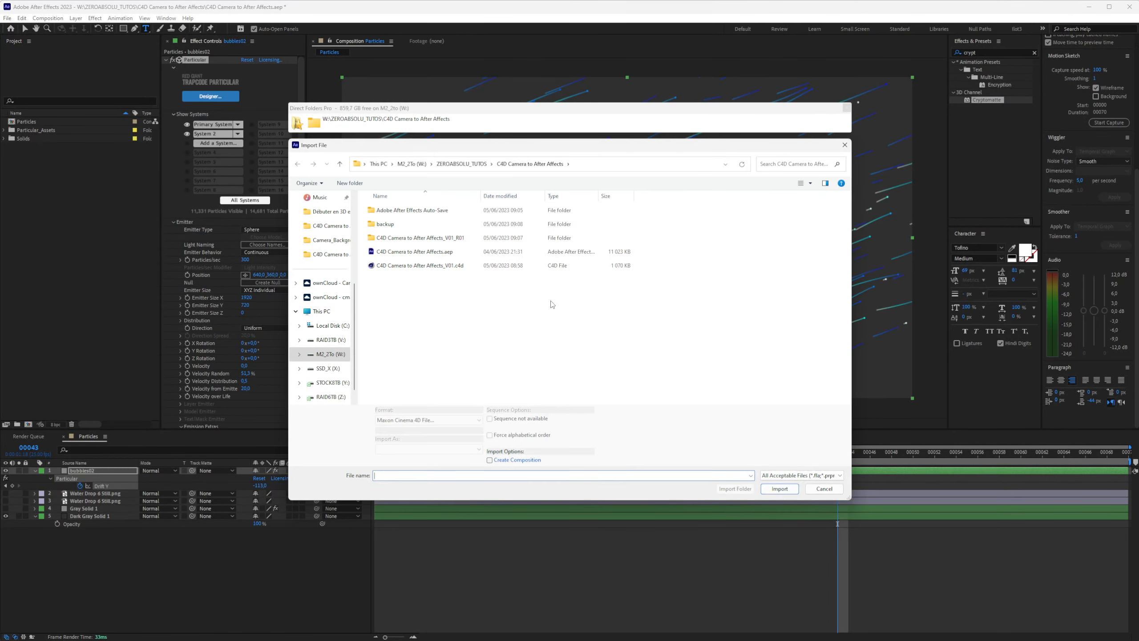
{"action": "left_click", "coordinate": [401, 237]}
{"action": "double_click", "coordinate": [401, 238]}
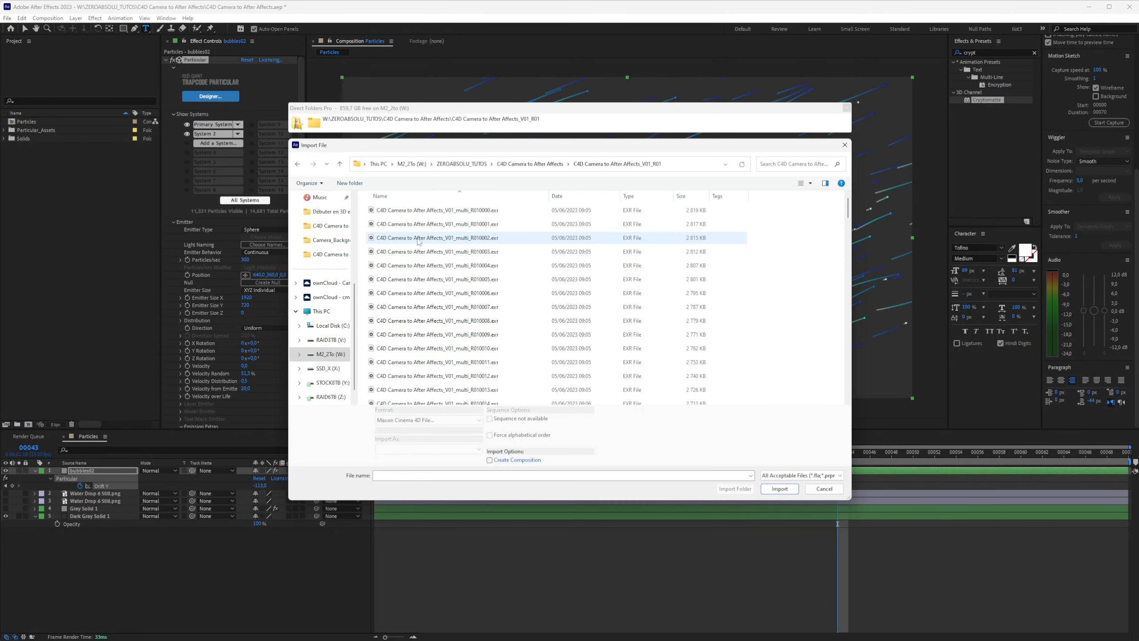
{"action": "scroll", "coordinate": [504, 311], "scroll_direction": "down", "scroll_amount": 12}
{"action": "scroll", "coordinate": [504, 312], "scroll_direction": "down", "scroll_amount": 9}
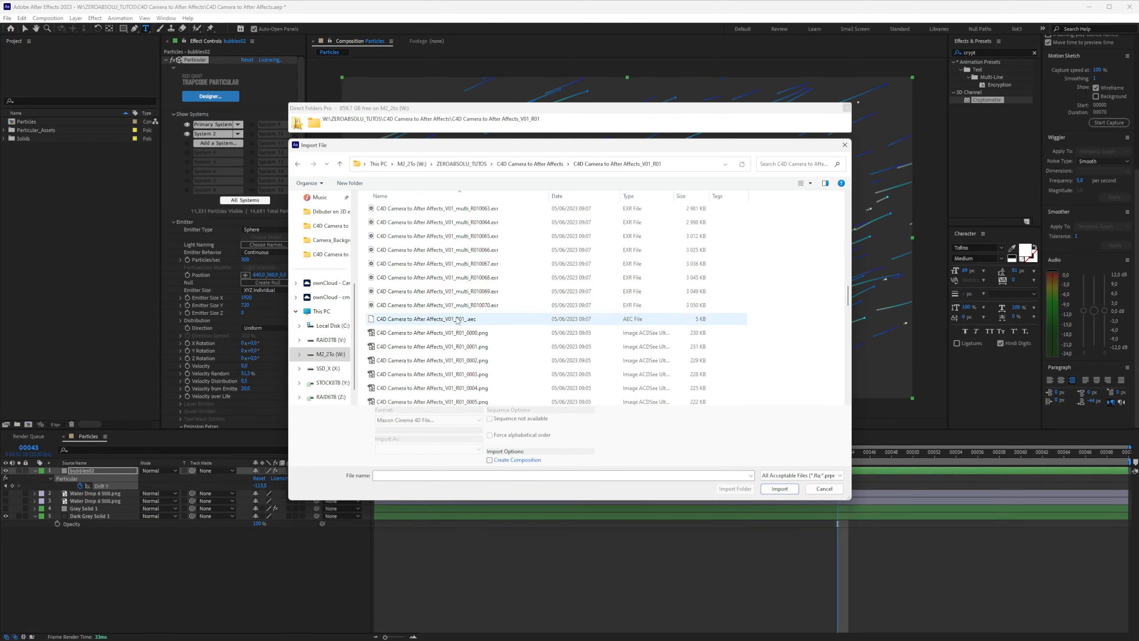
{"action": "left_click", "coordinate": [458, 320]}
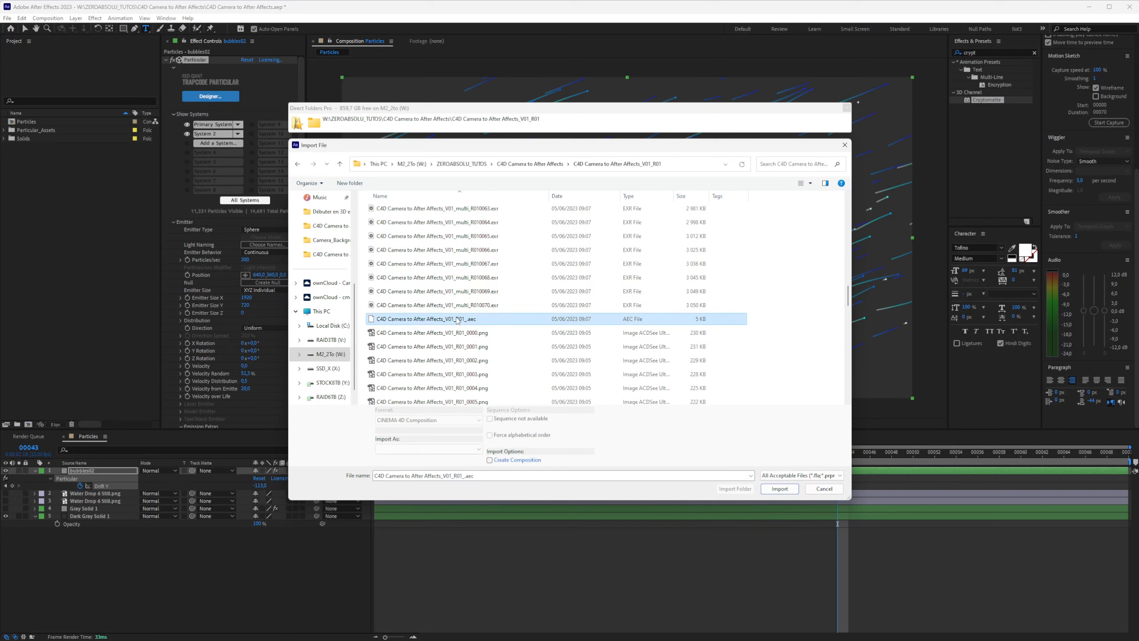
{"action": "left_click", "coordinate": [780, 492]}
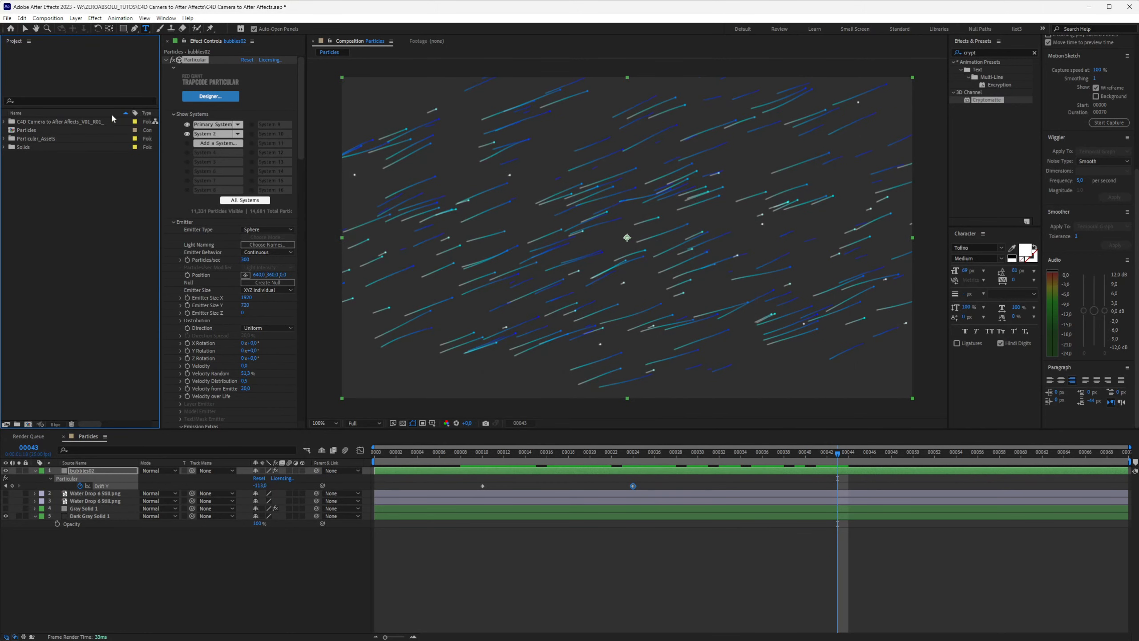
Expand the imported project folder, open its C4D Camera to After Affects_V01_R01_ composition and scrub through the animation
{"action": "left_click", "coordinate": [19, 124]}
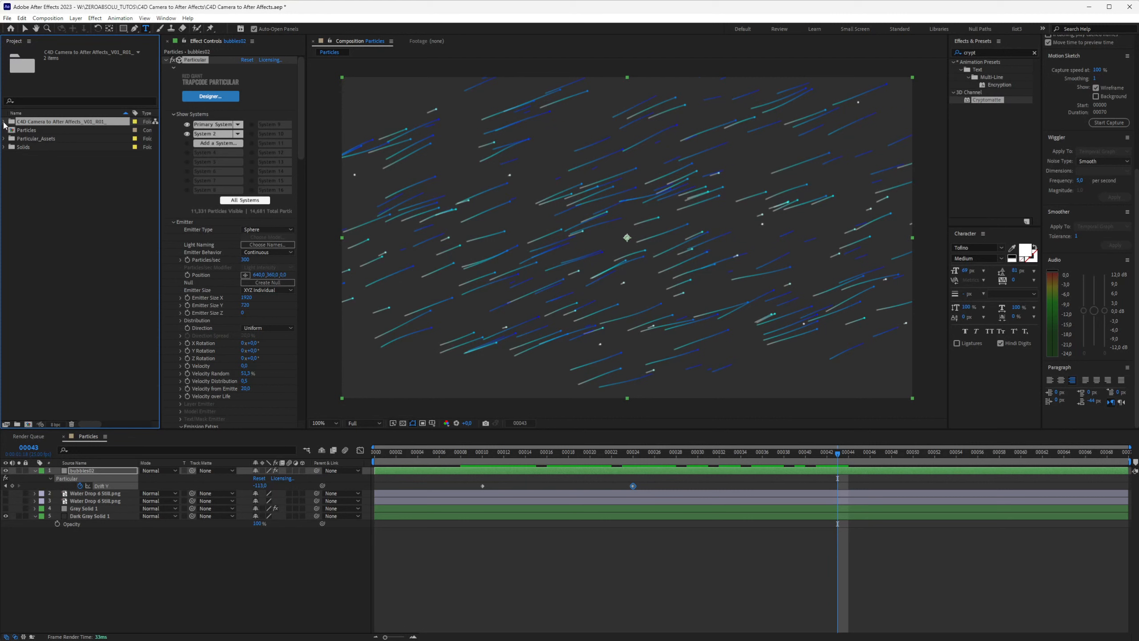
{"action": "left_click", "coordinate": [4, 121]}
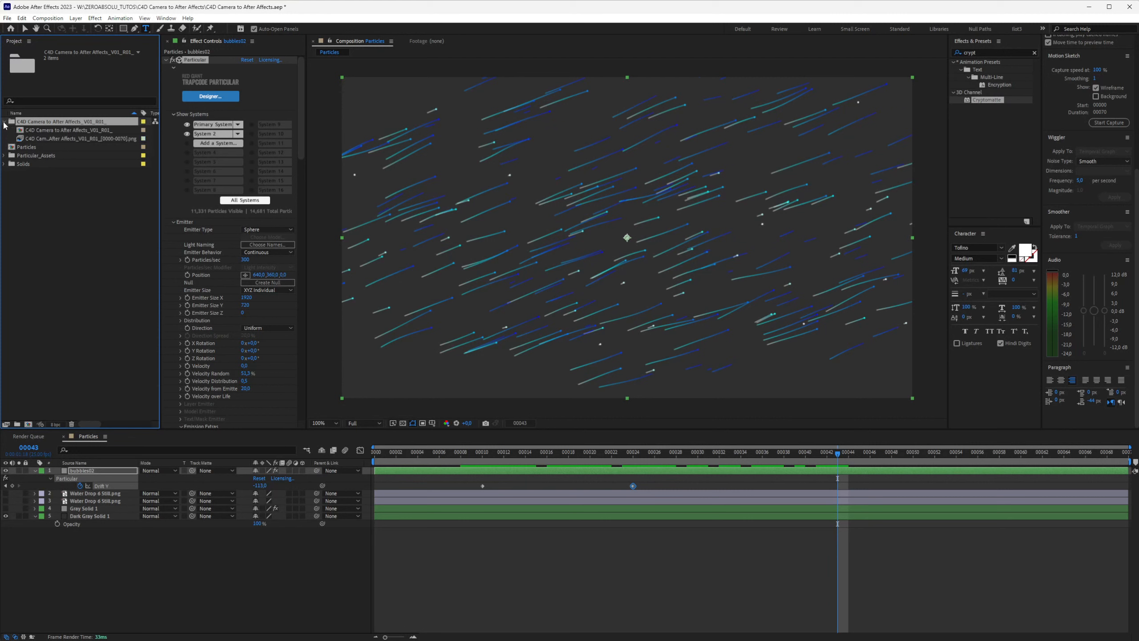
{"action": "left_click", "coordinate": [49, 138]}
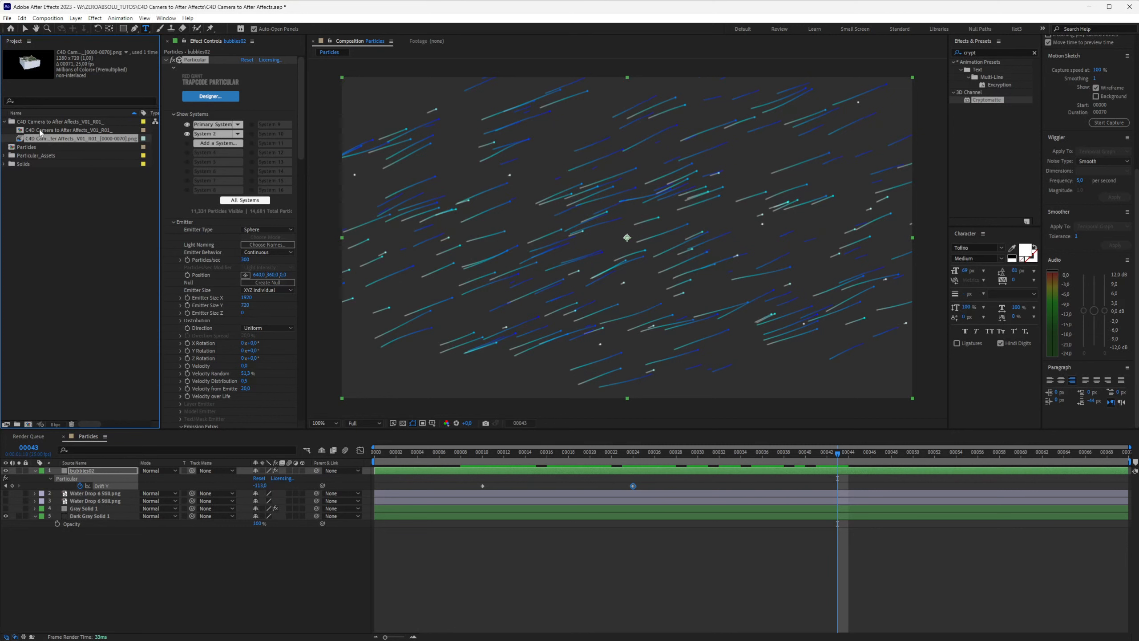
{"action": "left_click", "coordinate": [40, 130]}
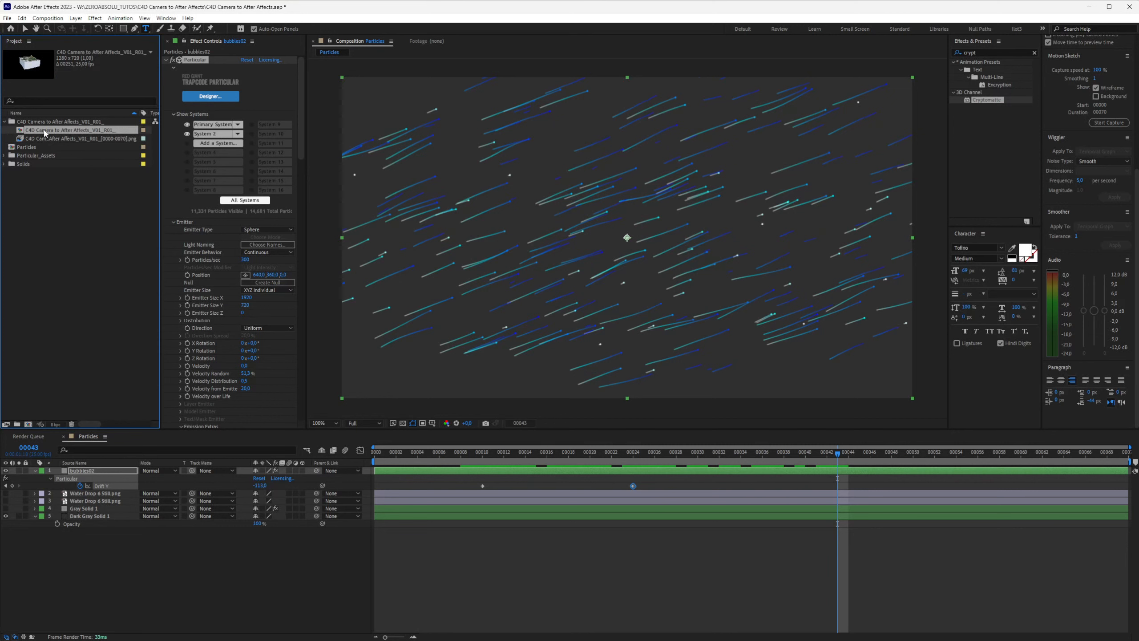
{"action": "double_click", "coordinate": [45, 130]}
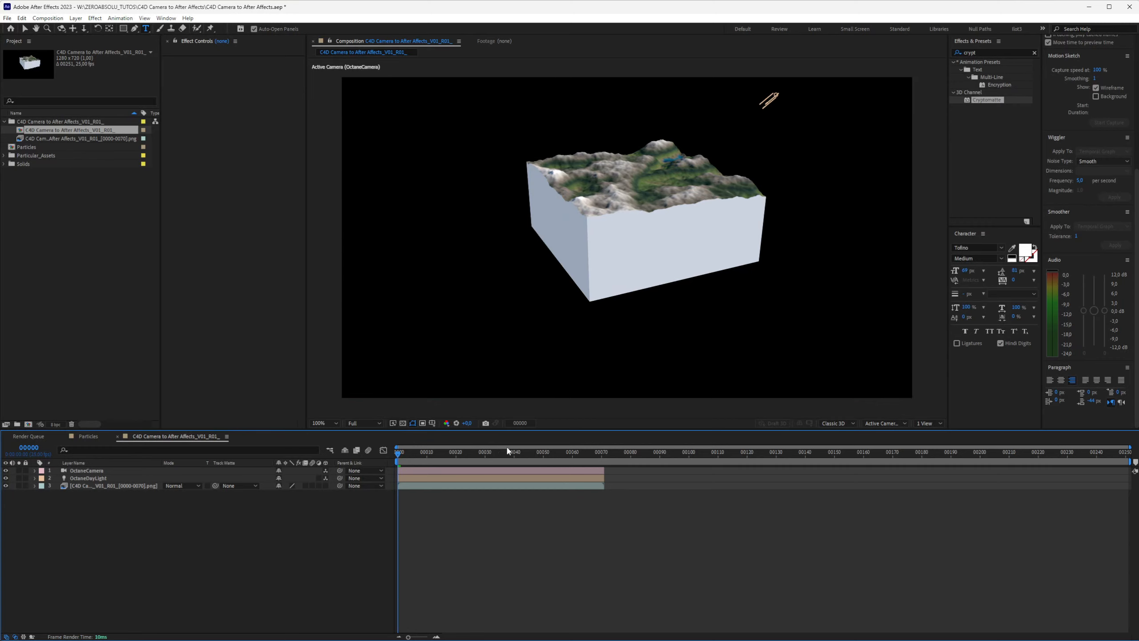
{"action": "left_click_drag", "start_coordinate": [413, 453], "coordinate": [372, 441]}
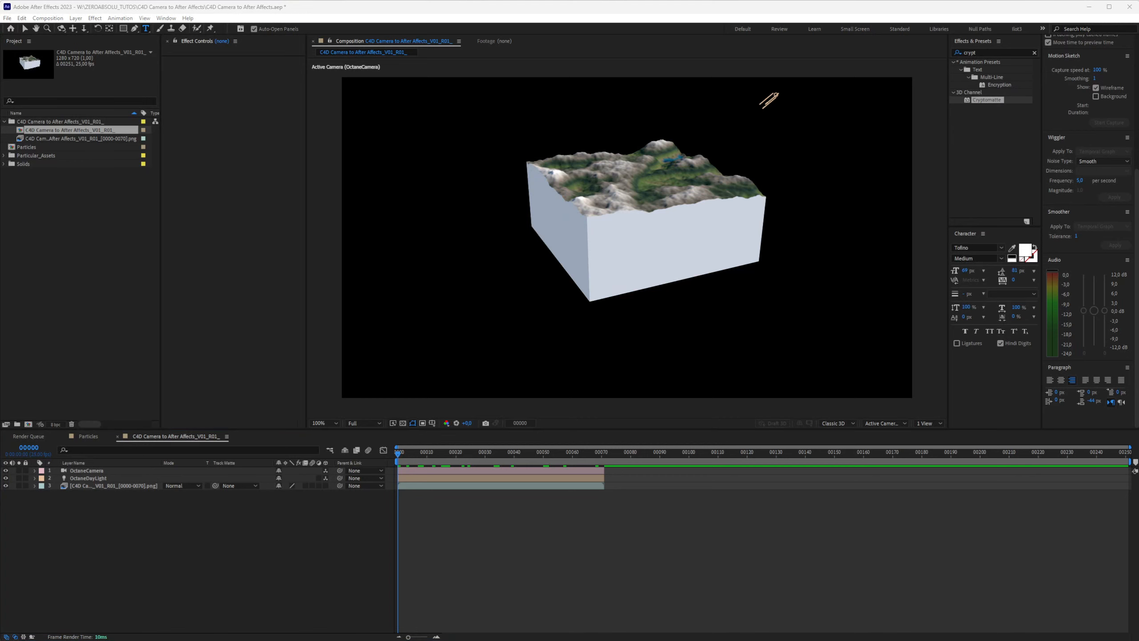
Switch to Cinema 4D, close the Picture Viewer and shorten the timeline's preview range to end at frame 70
{"action": "key", "text": "alt+Tab"}
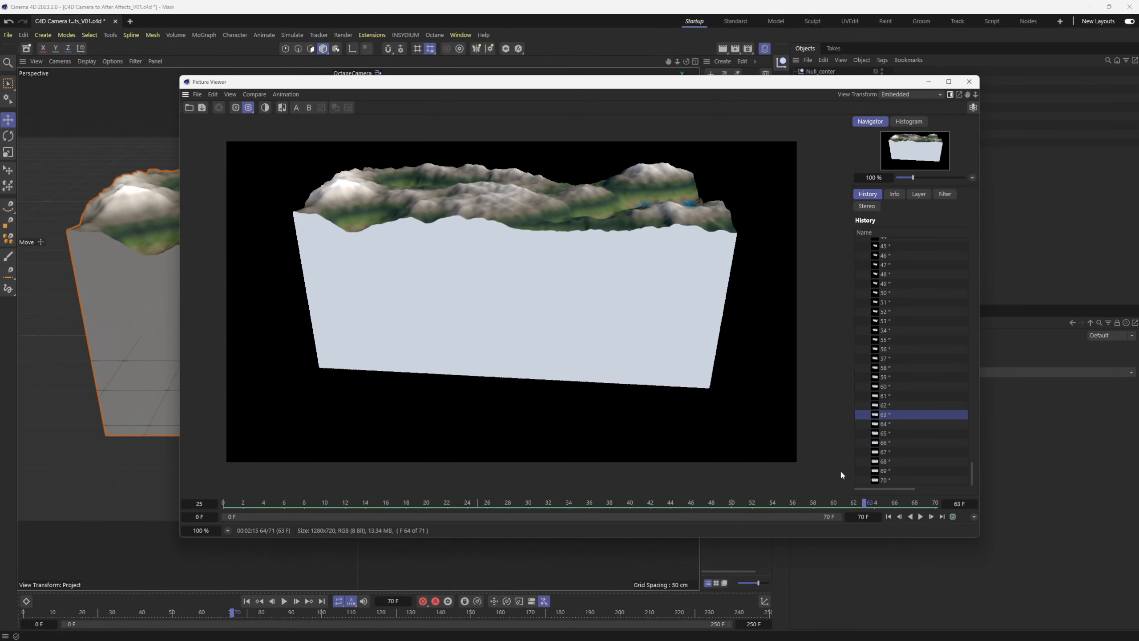
{"action": "left_click", "coordinate": [969, 81]}
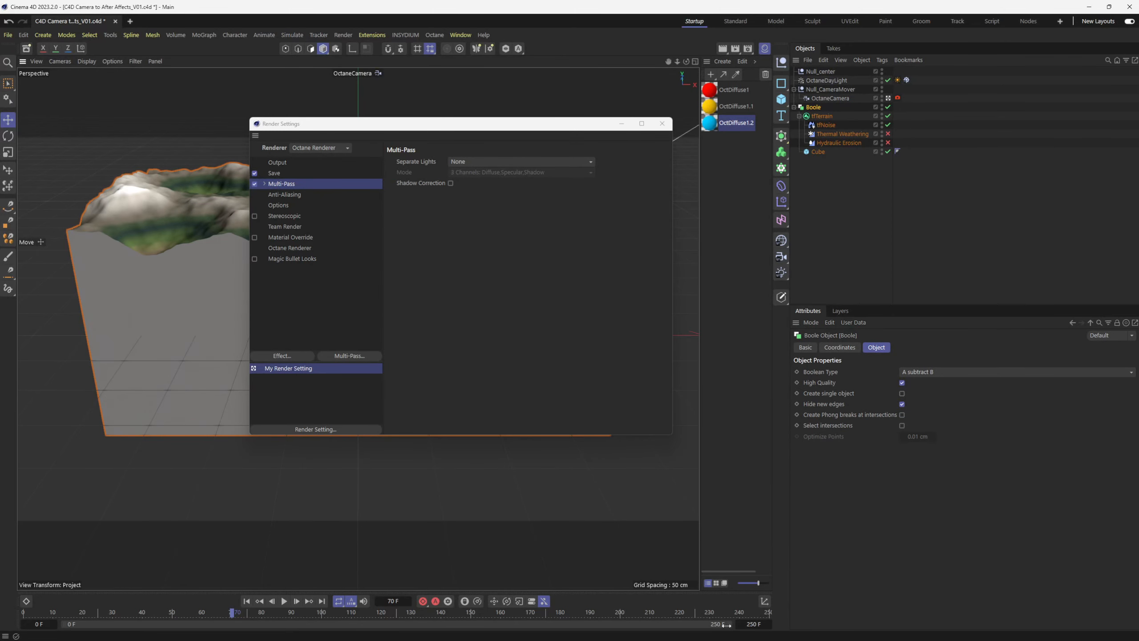
{"action": "left_click_drag", "start_coordinate": [727, 625], "coordinate": [298, 625]}
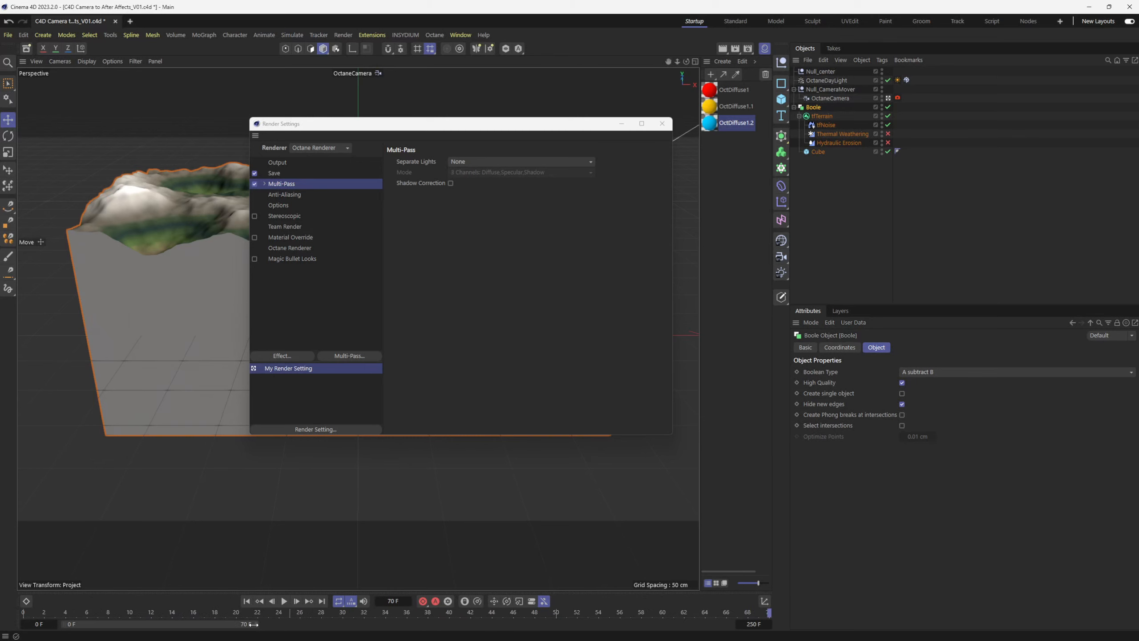
{"action": "left_click_drag", "start_coordinate": [253, 624], "coordinate": [253, 624]}
Check the manual start and end frames in the Output render settings
{"action": "left_click", "coordinate": [283, 164]}
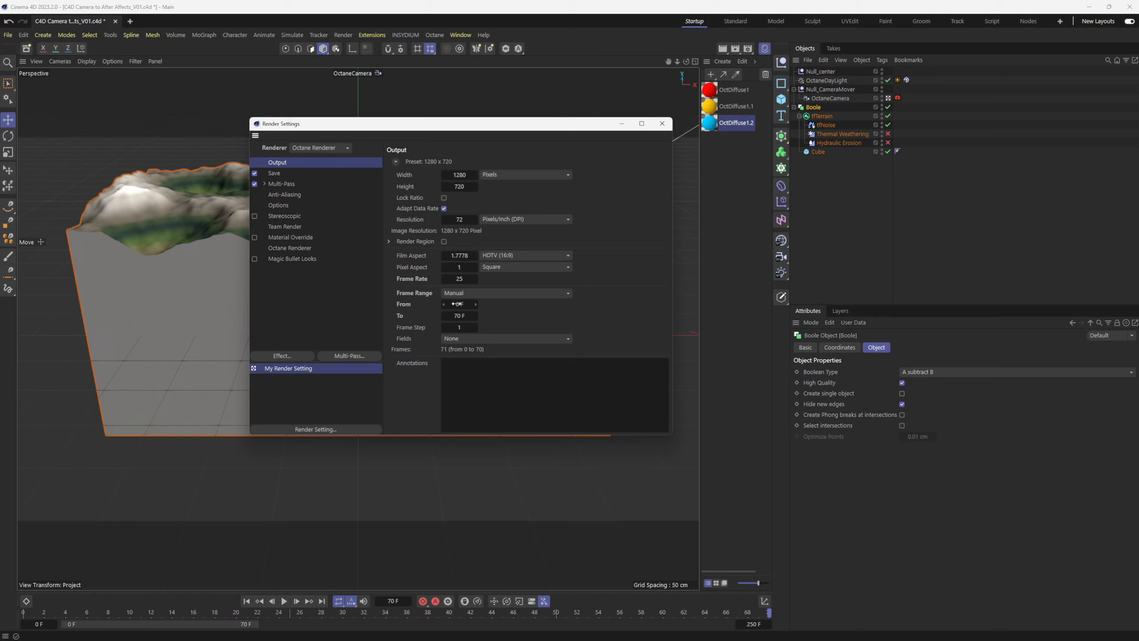
{"action": "left_click", "coordinate": [459, 315]}
{"action": "key", "text": "Return"}
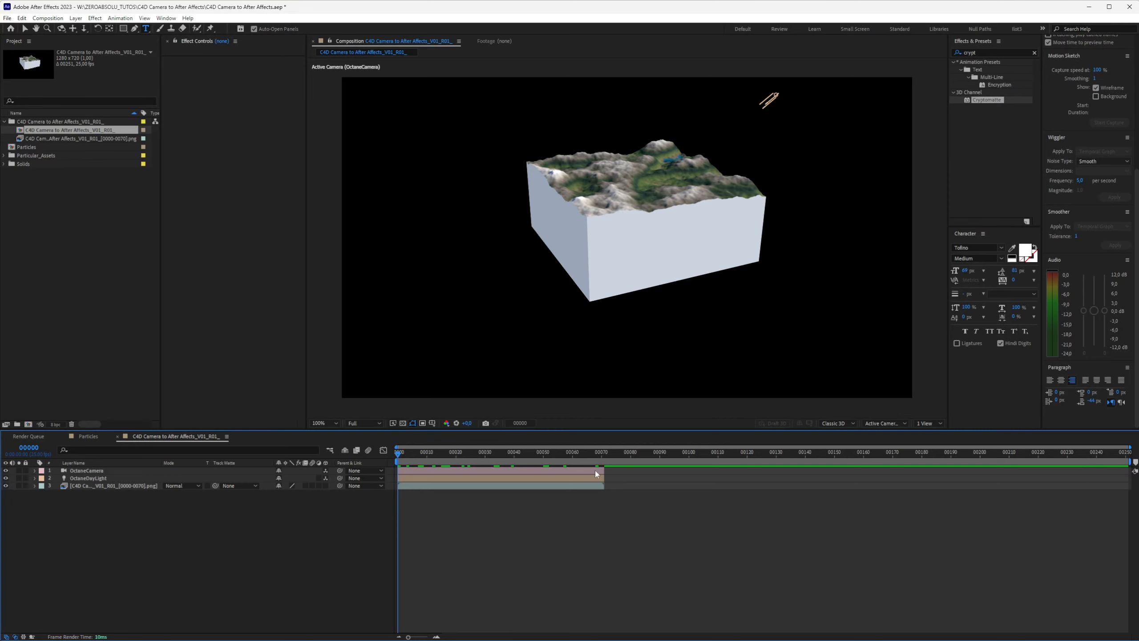
Return to After Effects, go to frame 70 and set the imported composition's duration to 71 frames
{"action": "left_click", "coordinate": [601, 453]}
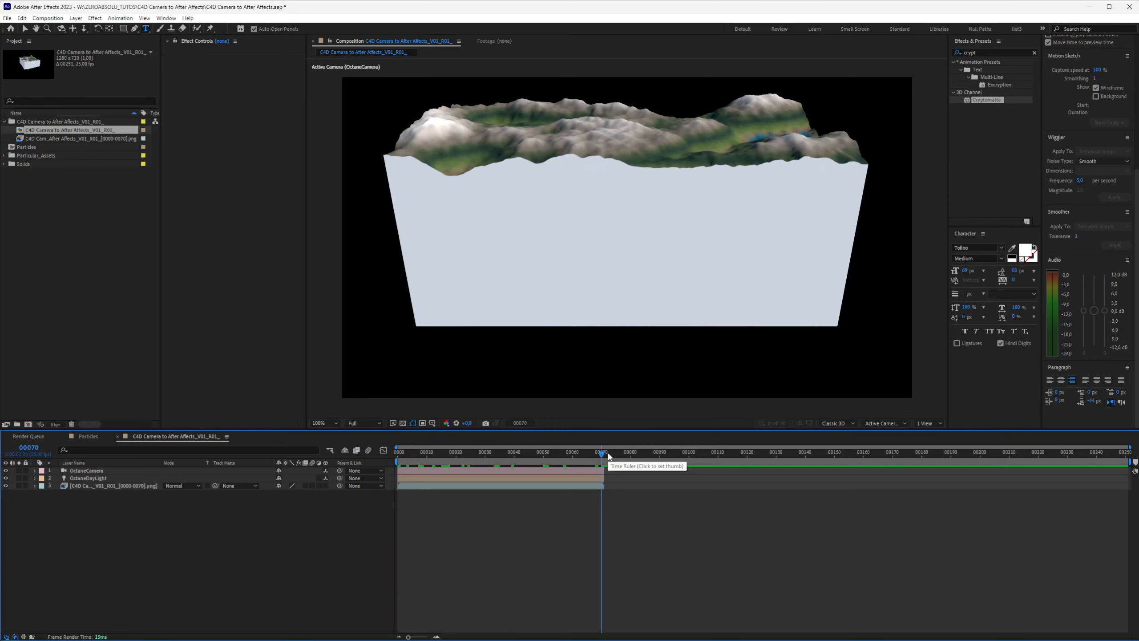
{"action": "key", "text": "ctrl+k"}
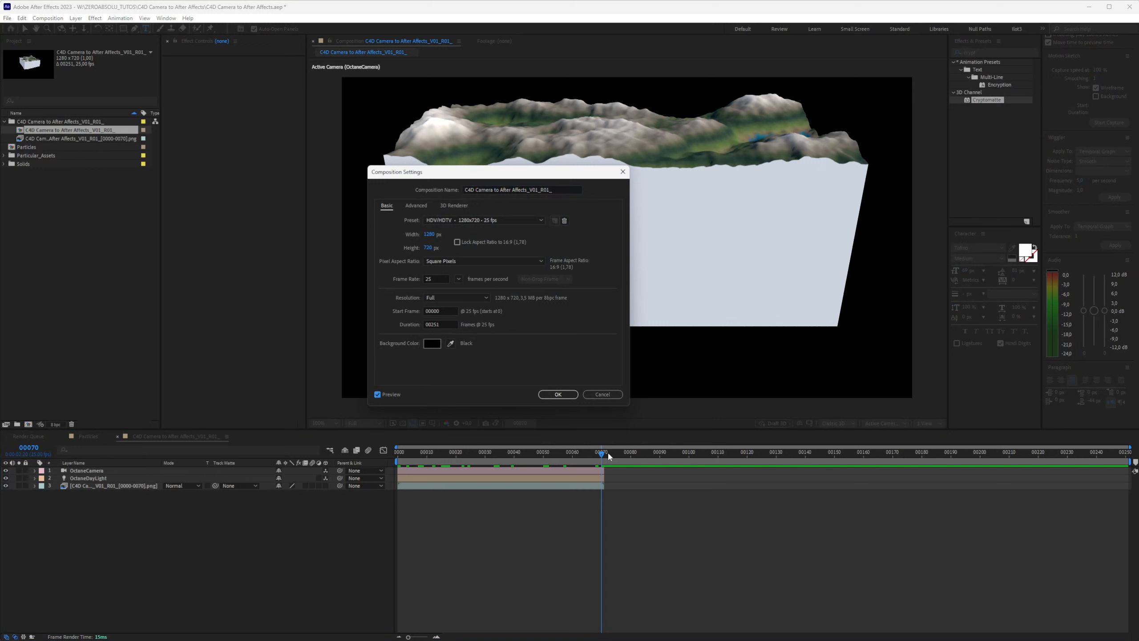
{"action": "key", "text": "shift+Tab"}
{"action": "type", "text": "71"}
{"action": "key", "text": "Return"}
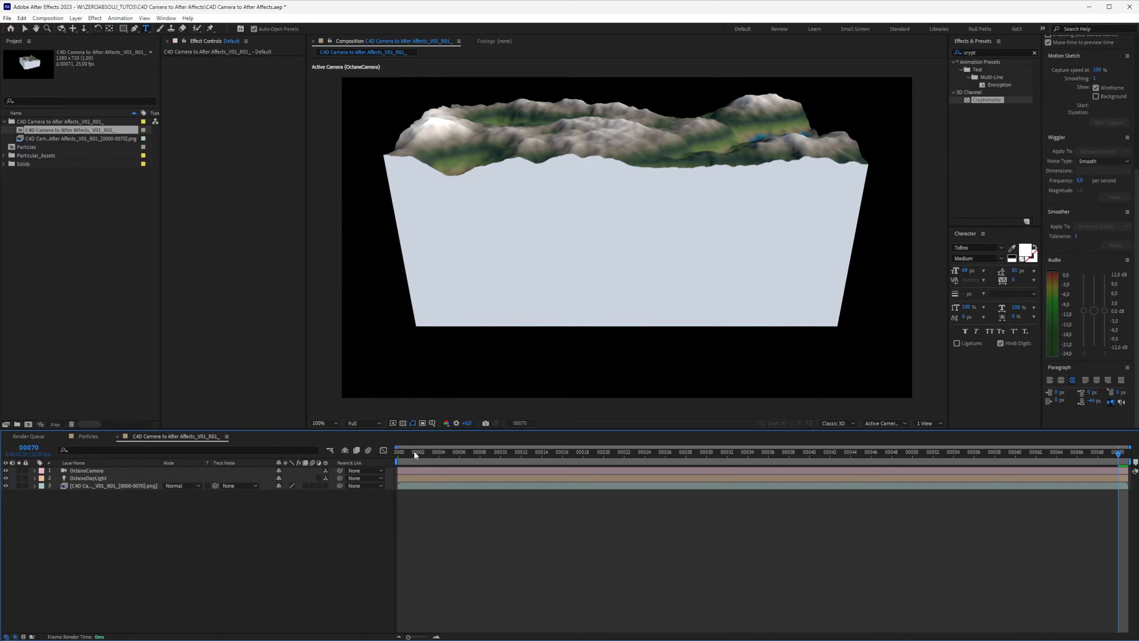
Scrub the composition, toggle the PNG sequence layer off and on, and inspect how the OctaneDayLight layer follows the terrain
{"action": "left_click_drag", "start_coordinate": [413, 449], "coordinate": [678, 453]}
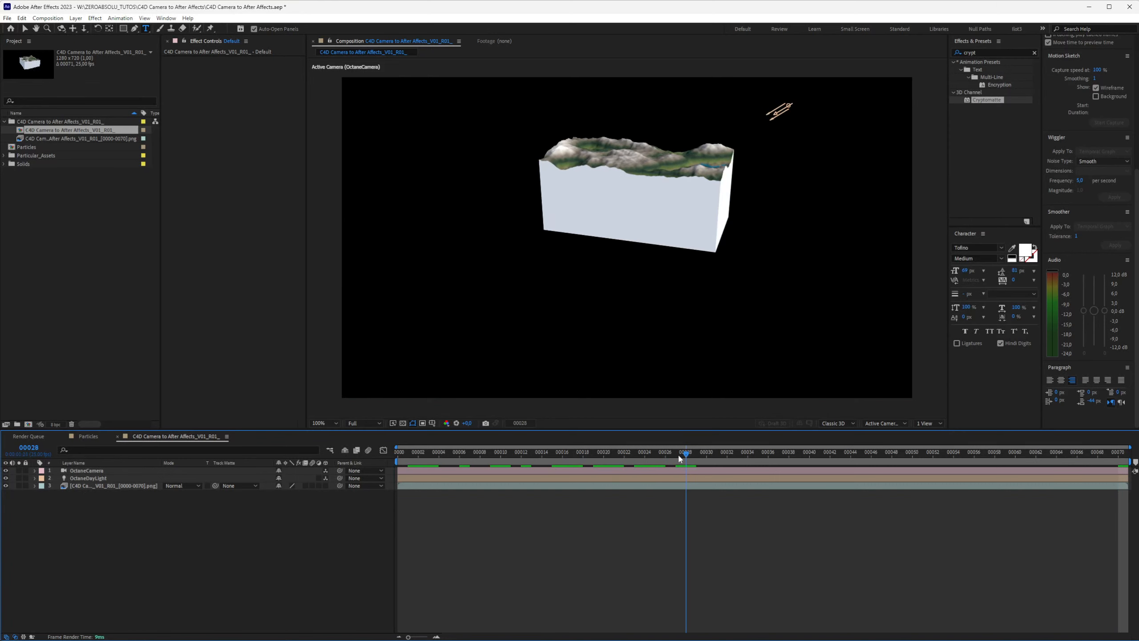
{"action": "left_click", "coordinate": [114, 486]}
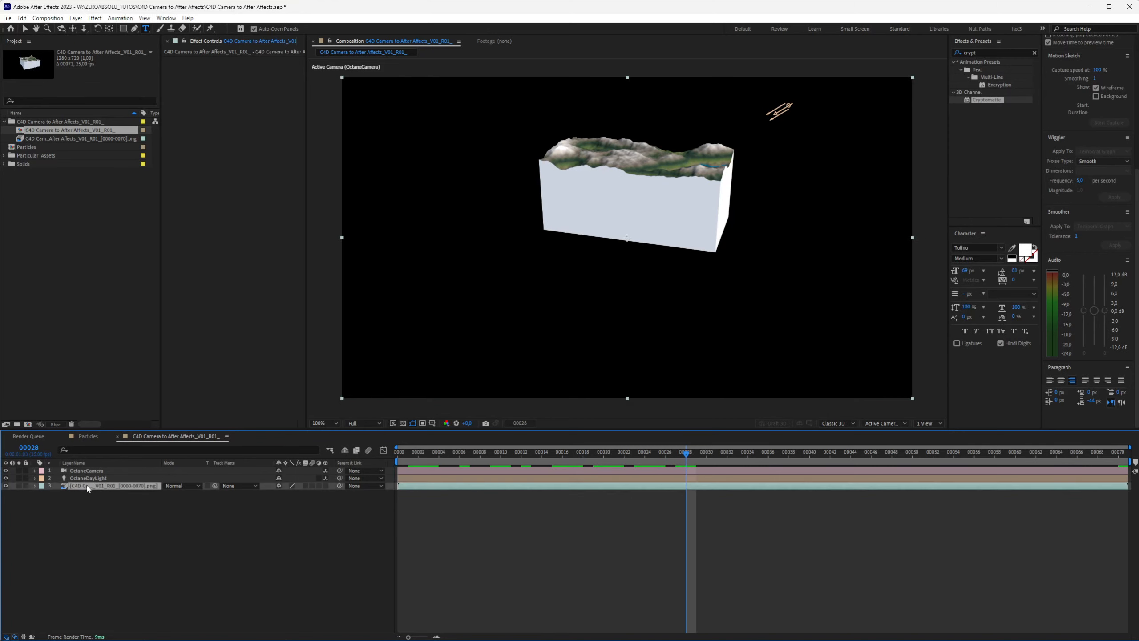
{"action": "left_click", "coordinate": [5, 485]}
{"action": "left_click", "coordinate": [5, 486]}
{"action": "left_click", "coordinate": [88, 477]}
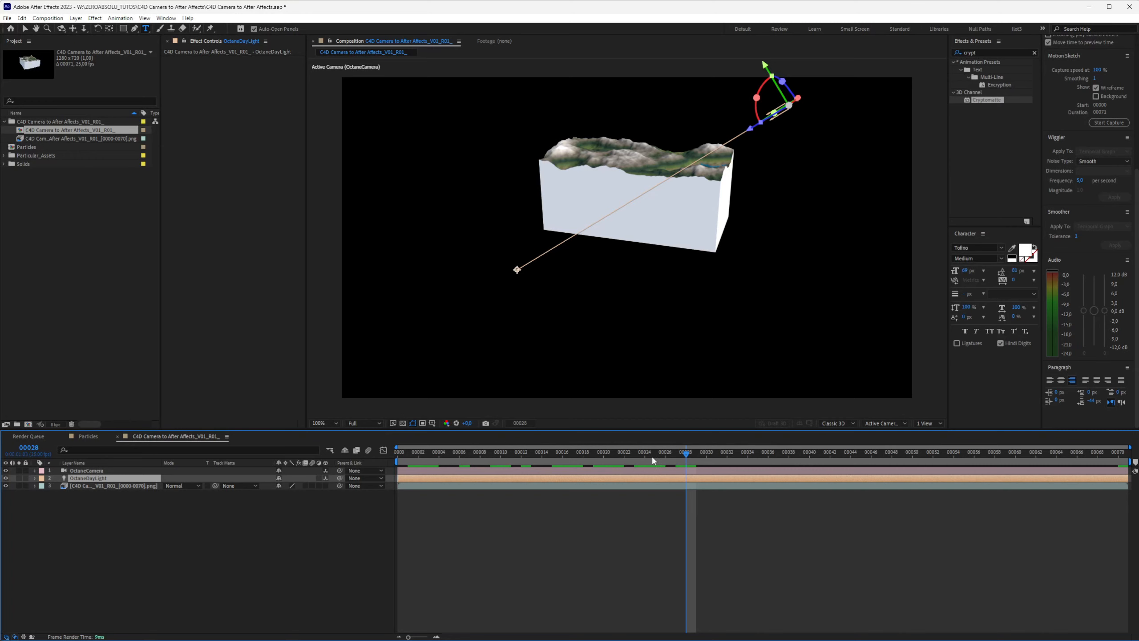
{"action": "mouse_move", "coordinate": [651, 454]}
{"action": "left_mouse_down"}
{"action": "mouse_move", "coordinate": [582, 462]}
{"action": "mouse_move", "coordinate": [636, 465]}
{"action": "left_mouse_up"}
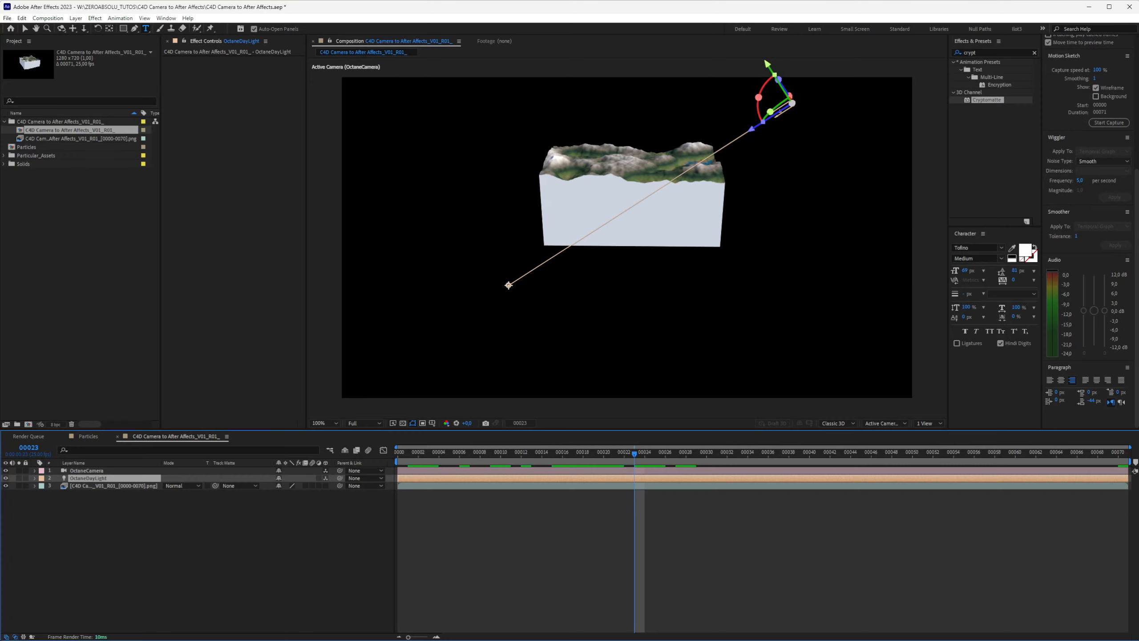
Switch to Cinema 4D, close the render settings and inspect the OctaneDayLight's placement around the terrain through the Default Camera
{"action": "left_click", "coordinate": [644, 640]}
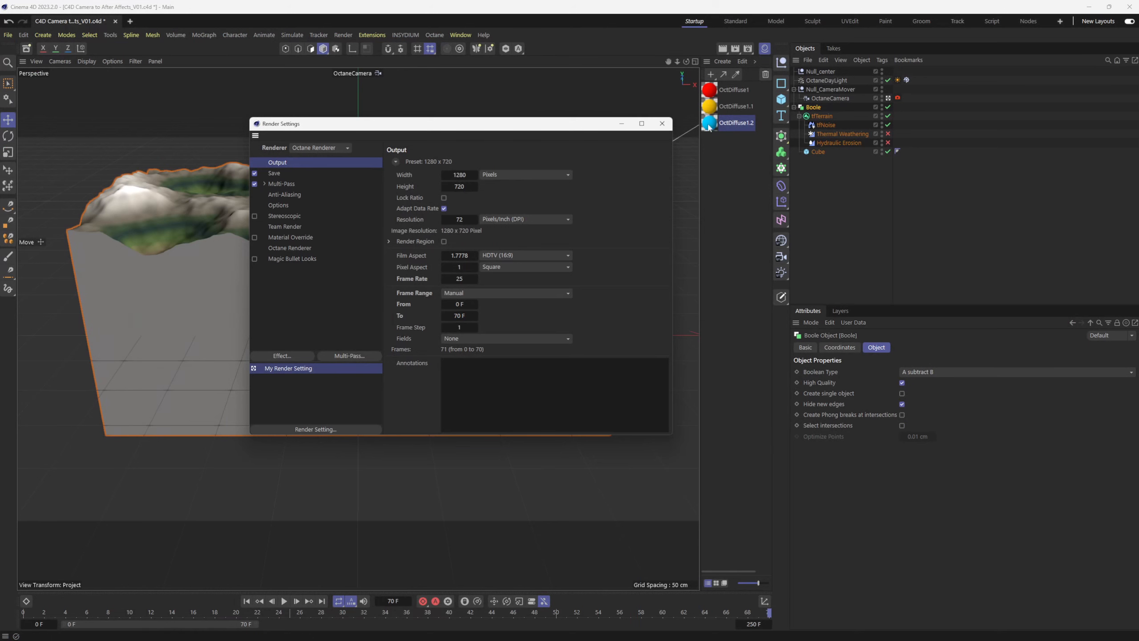
{"action": "left_click", "coordinate": [662, 123]}
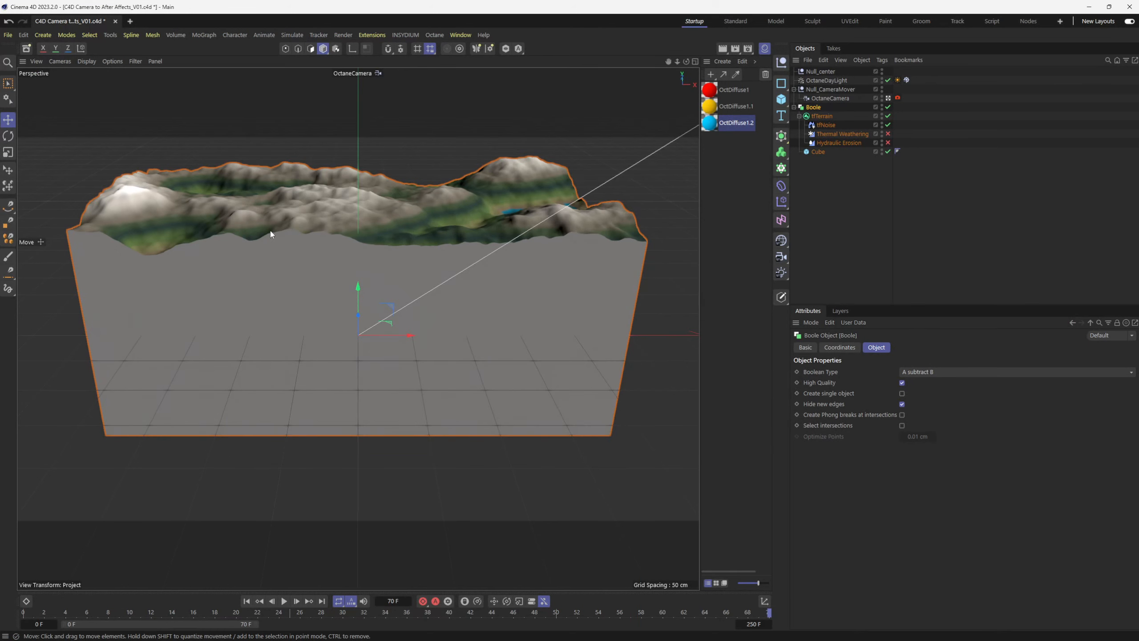
{"action": "left_click", "coordinate": [59, 61]}
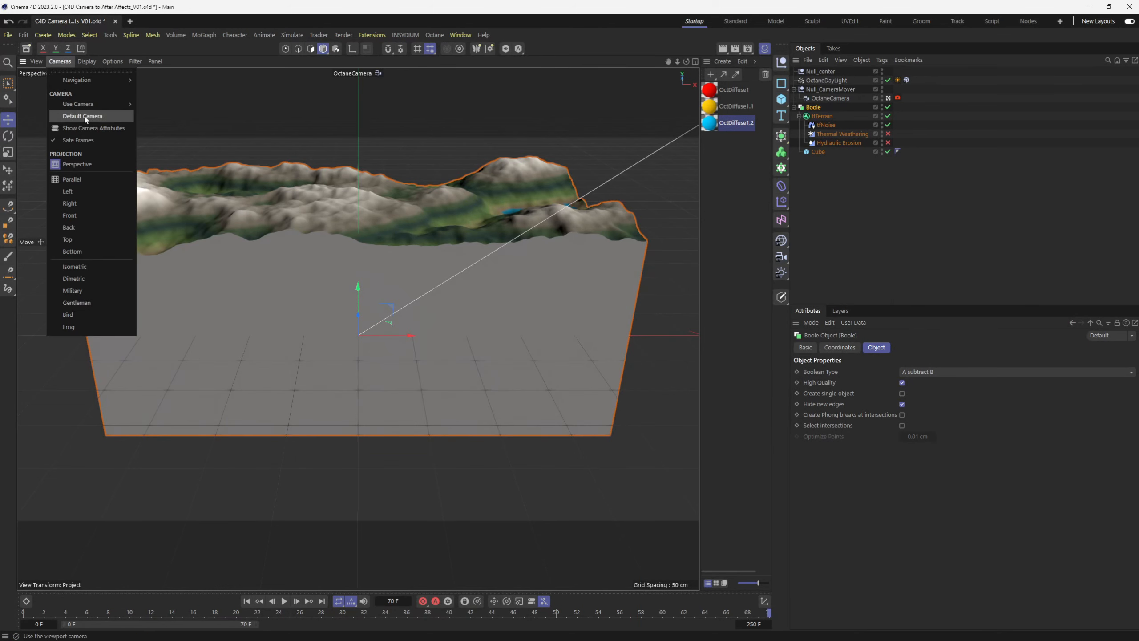
{"action": "left_click", "coordinate": [85, 120]}
{"action": "left_click_drag", "start_coordinate": [420, 339], "coordinate": [436, 302], "text": "alt"}
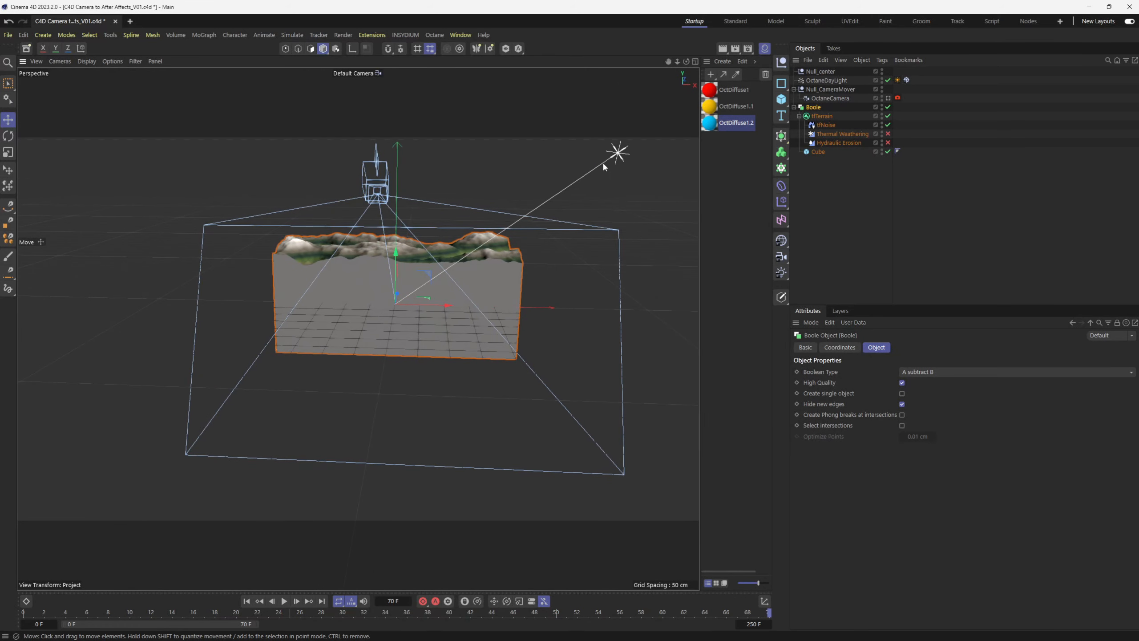
{"action": "left_click", "coordinate": [618, 153]}
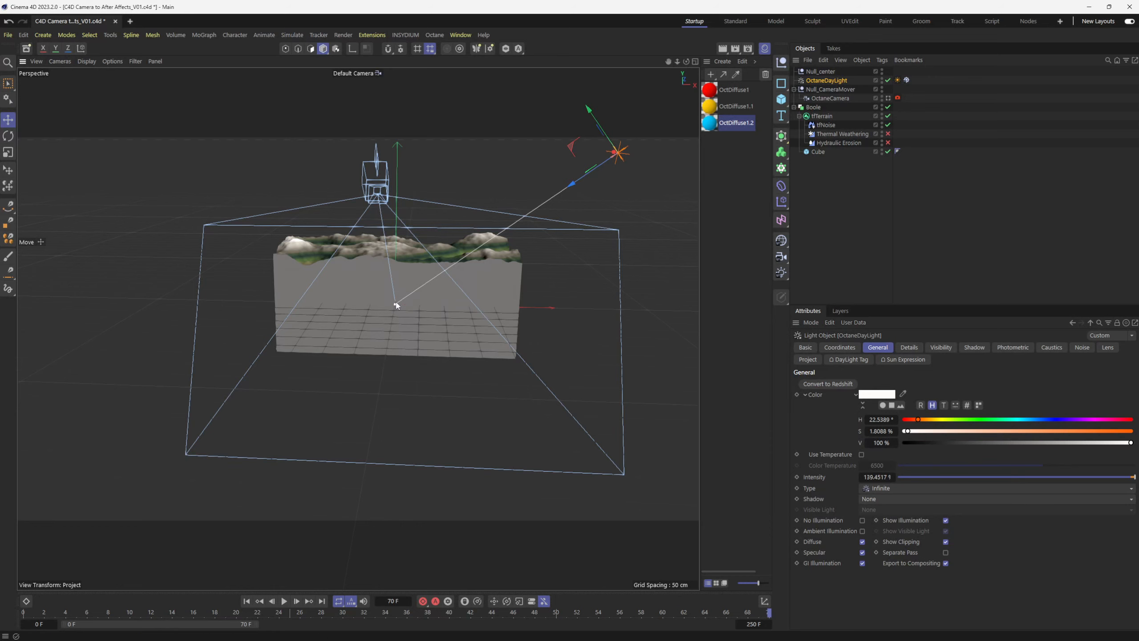
{"action": "left_click_drag", "start_coordinate": [395, 306], "coordinate": [421, 355], "text": "alt"}
Return to After Effects, delete the OctaneDayLight layer and reveal the OctaneCamera layer's keyframes, ending at frame 0
{"action": "key", "text": "alt+Tab"}
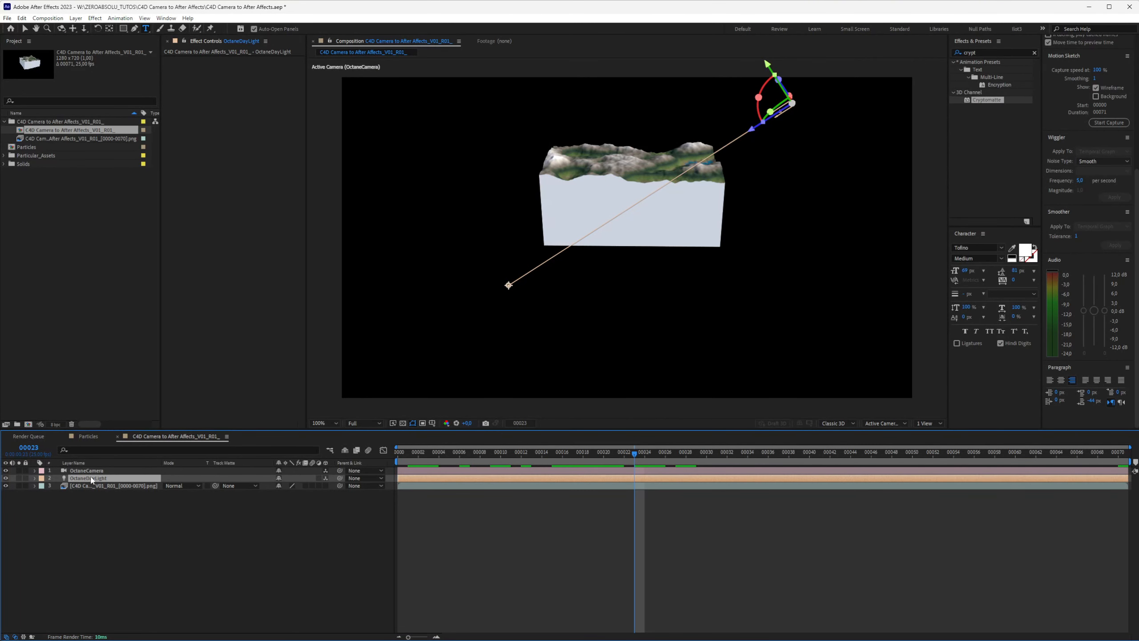
{"action": "key", "text": "Delete"}
{"action": "left_click", "coordinate": [79, 472]}
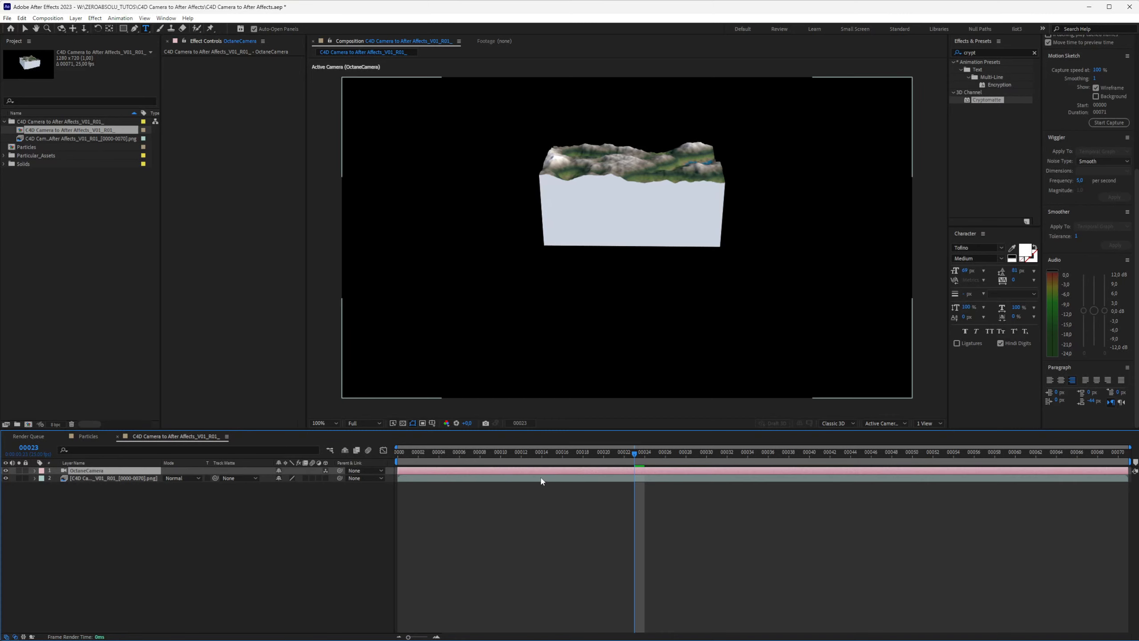
{"action": "key", "text": "u"}
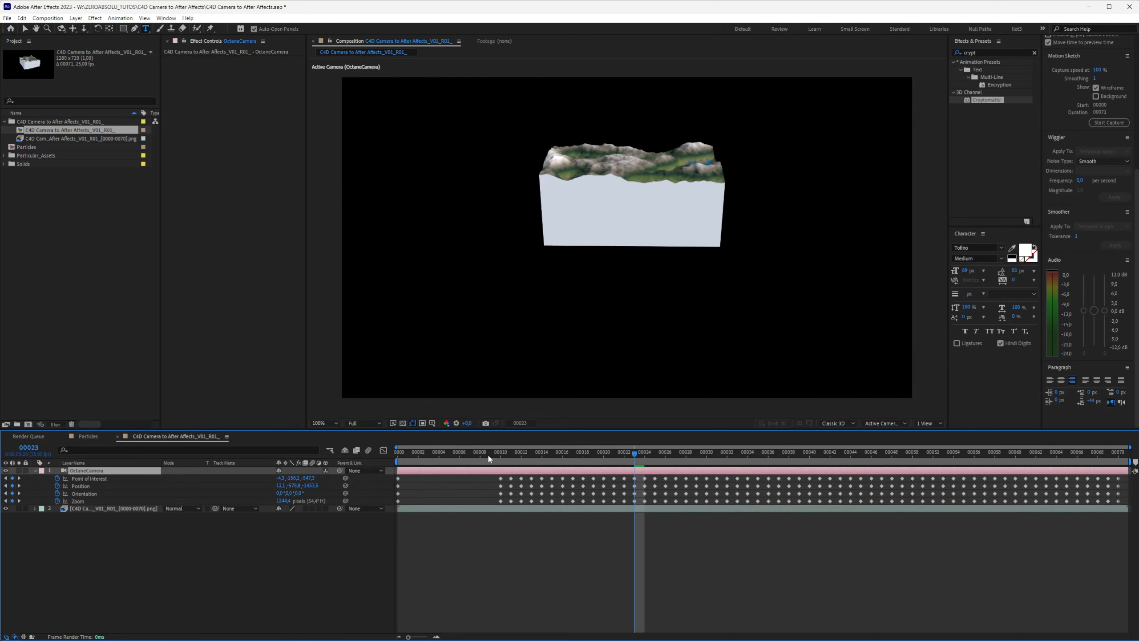
{"action": "left_click_drag", "start_coordinate": [489, 457], "coordinate": [402, 473]}
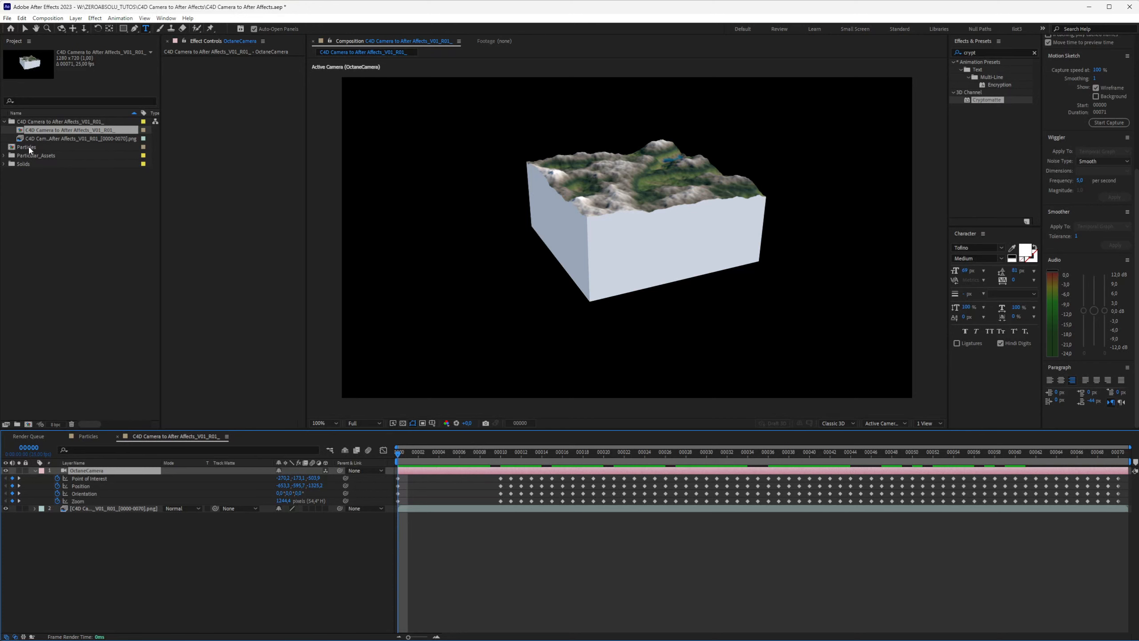
Add the Particles composition above the OctaneCamera layer and hide it
{"action": "left_click_drag", "start_coordinate": [30, 149], "coordinate": [557, 315]}
{"action": "mouse_move", "coordinate": [428, 454]}
{"action": "left_mouse_down"}
{"action": "mouse_move", "coordinate": [821, 460]}
{"action": "mouse_move", "coordinate": [124, 463]}
{"action": "left_mouse_up"}
{"action": "left_click", "coordinate": [5, 470]}
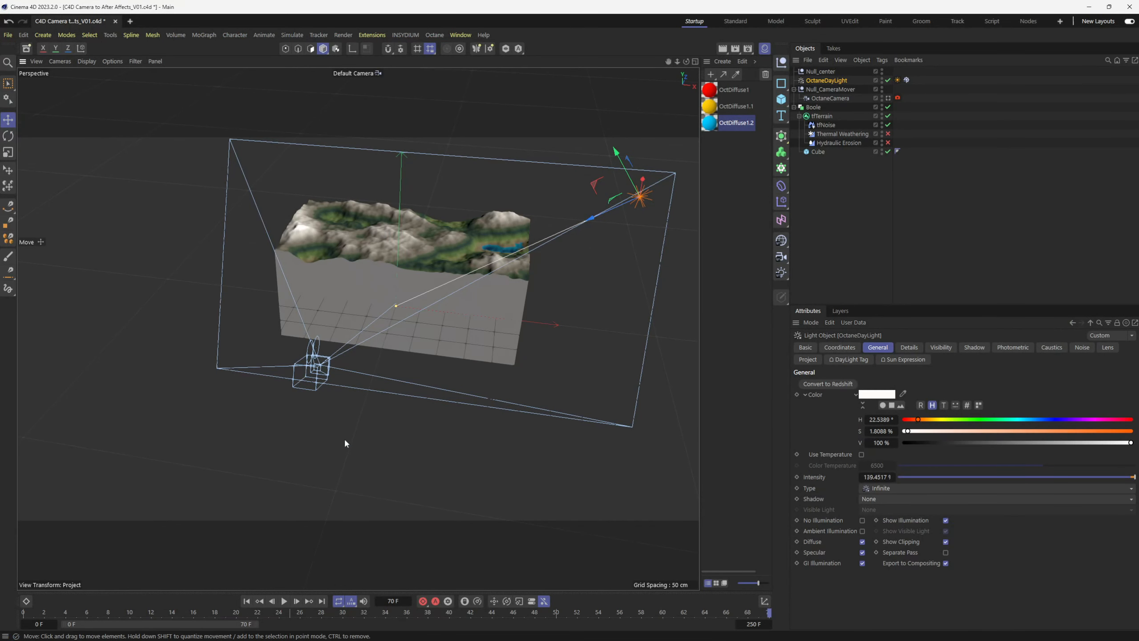
In Cinema 4D, examine the Cube and the terrain's placement relative to the world origin in the top and four-view layouts, with the timeline at frame 30
{"action": "left_click", "coordinate": [817, 151]}
{"action": "middle_click", "coordinate": [447, 319]}
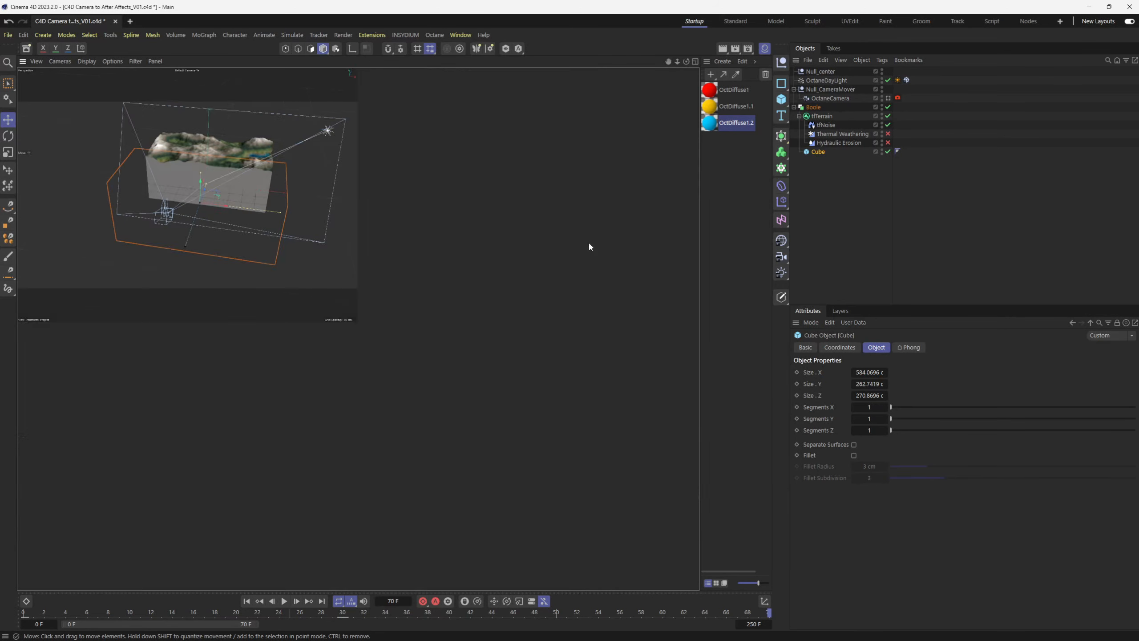
{"action": "middle_click", "coordinate": [588, 192]}
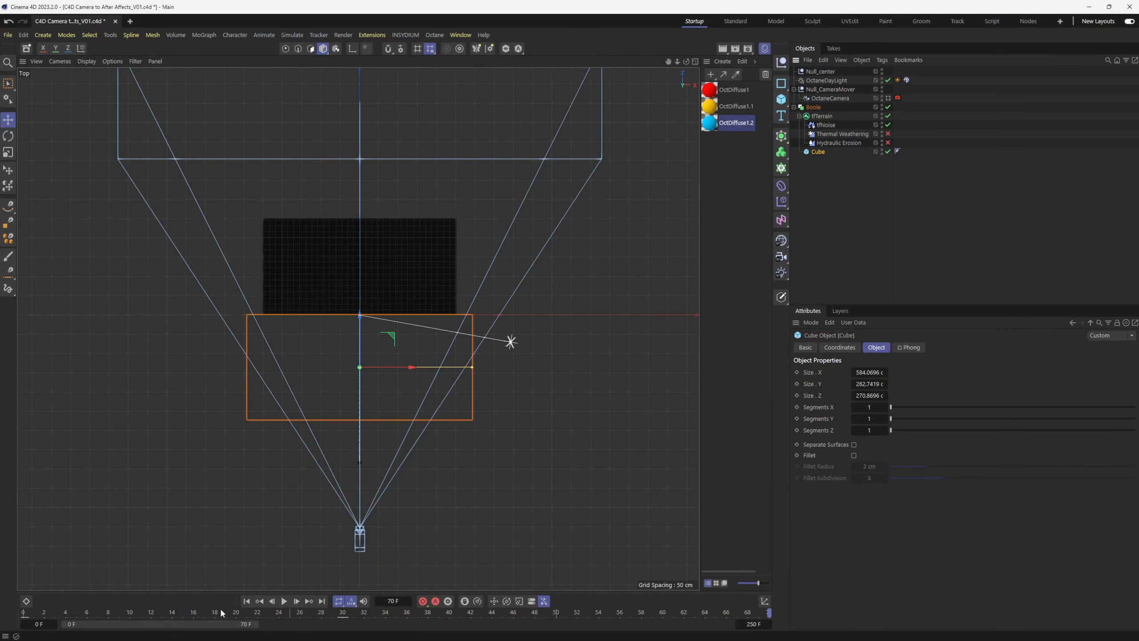
{"action": "left_click_drag", "start_coordinate": [23, 614], "coordinate": [344, 622]}
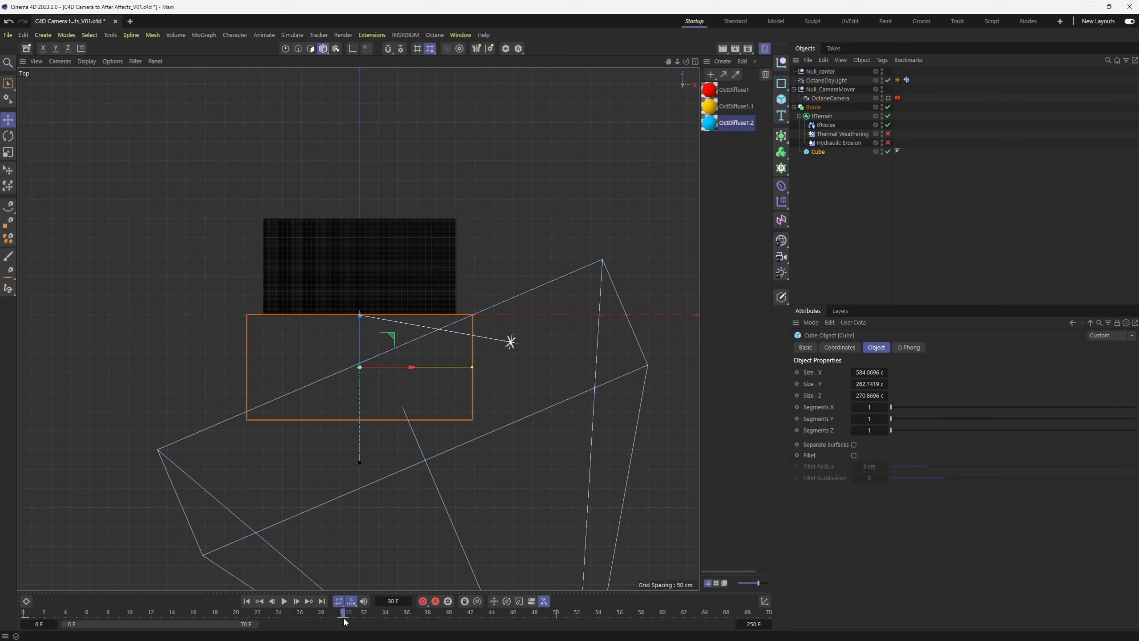
{"action": "scroll", "coordinate": [374, 317], "scroll_direction": "up", "scroll_amount": 5}
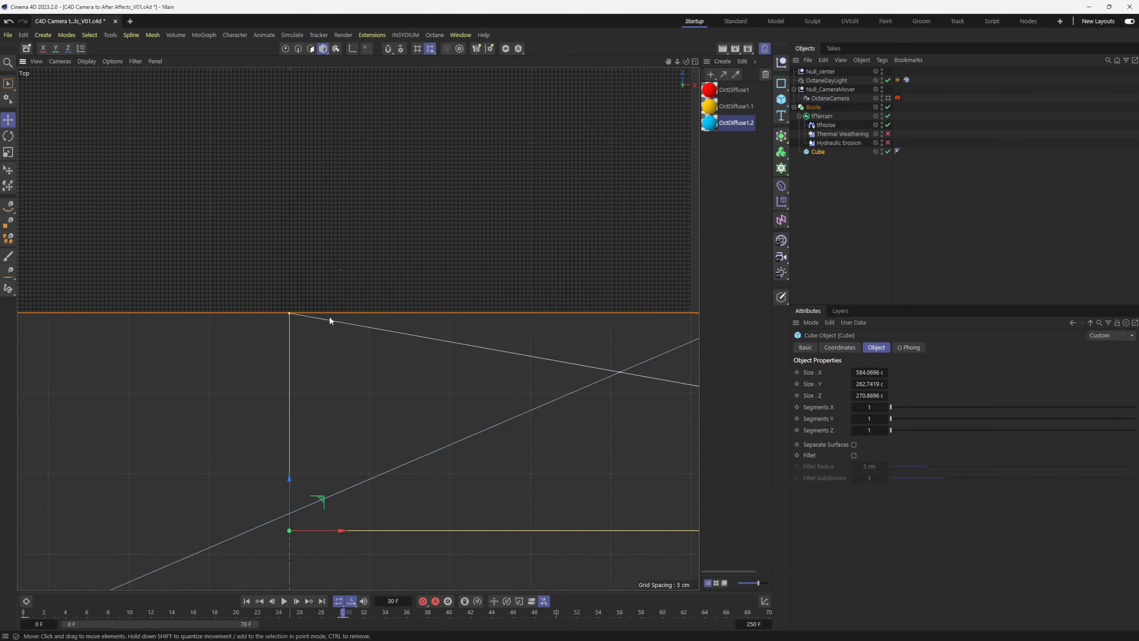
{"action": "scroll", "coordinate": [231, 336], "scroll_direction": "down", "scroll_amount": 5}
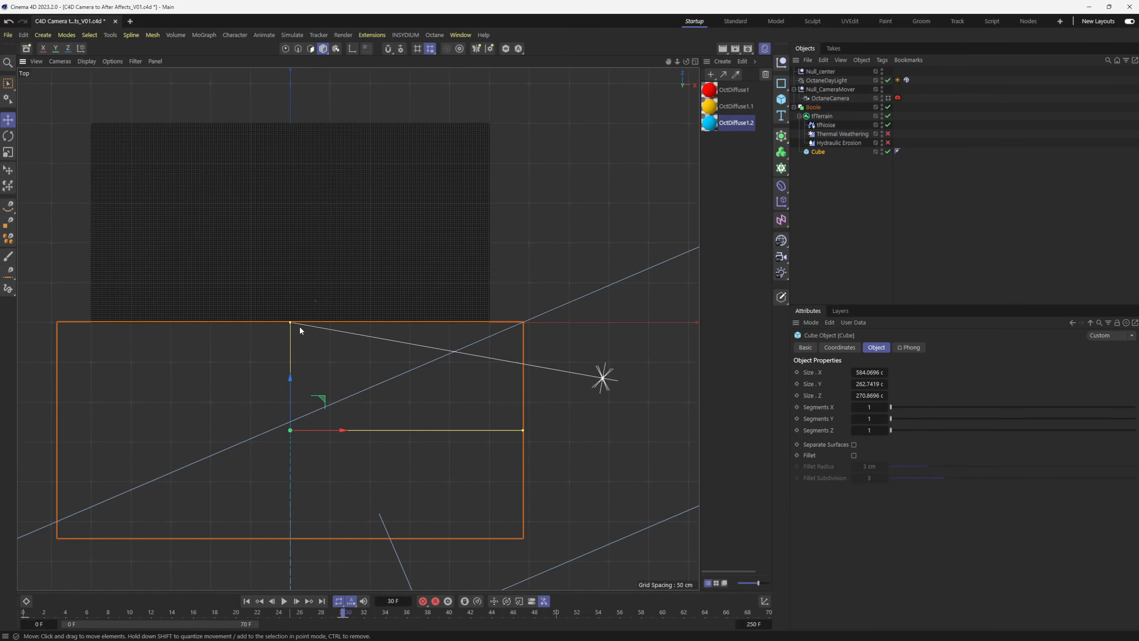
{"action": "left_click", "coordinate": [506, 271]}
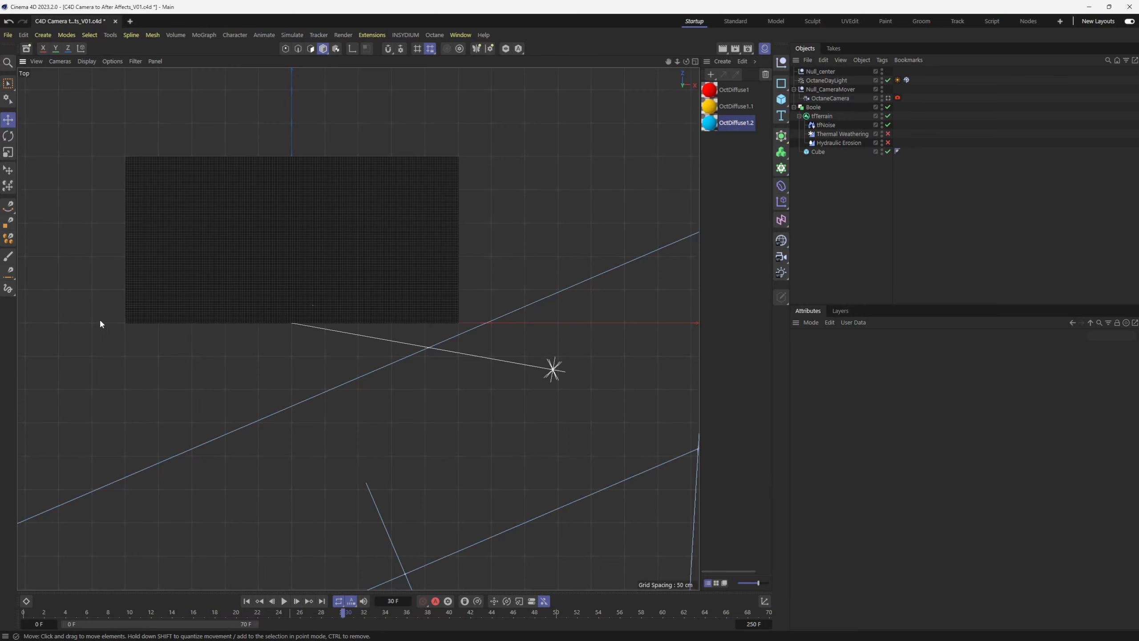
{"action": "middle_click", "coordinate": [330, 344]}
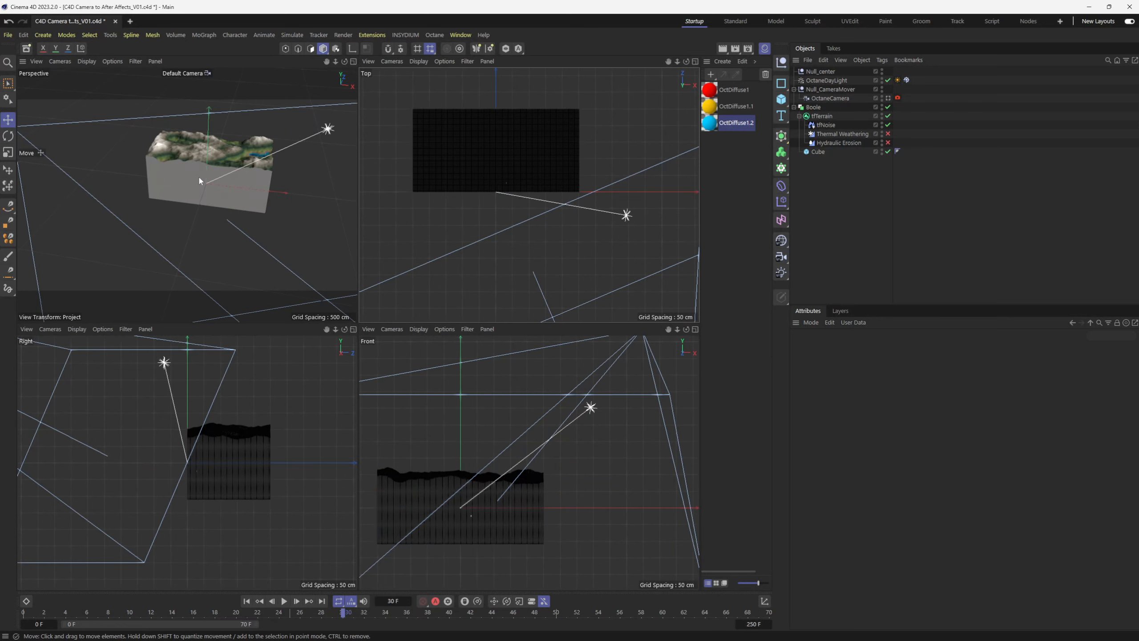
Back in After Effects, make the Particles layer 3D and visible, and scrub the composition before returning to frame 0
{"action": "key", "text": "alt+Tab"}
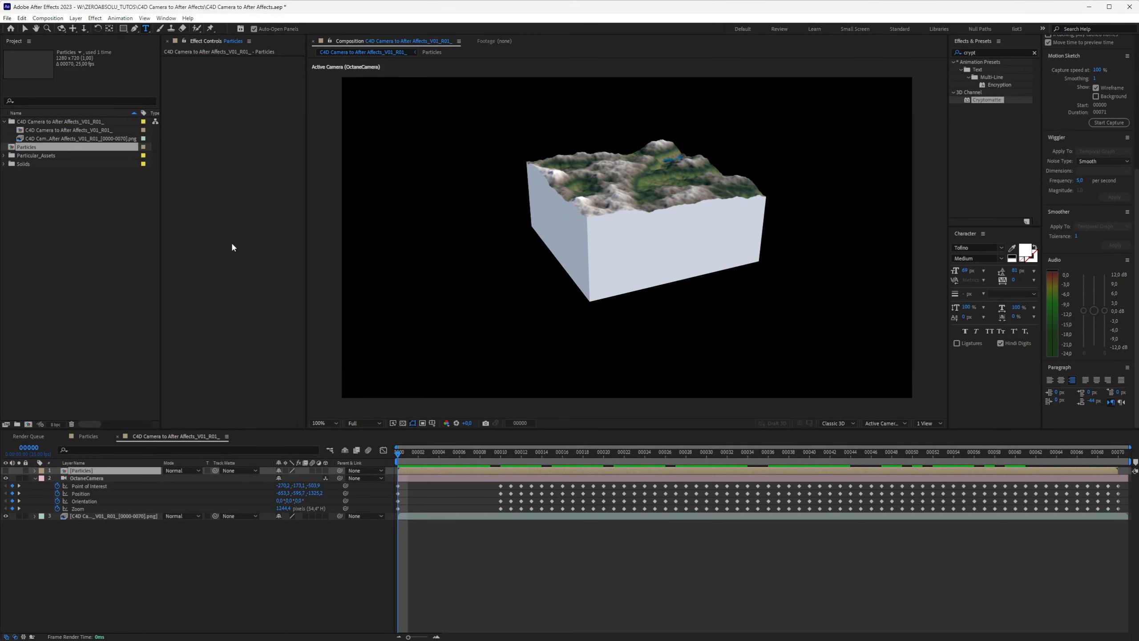
{"action": "left_click", "coordinate": [326, 472]}
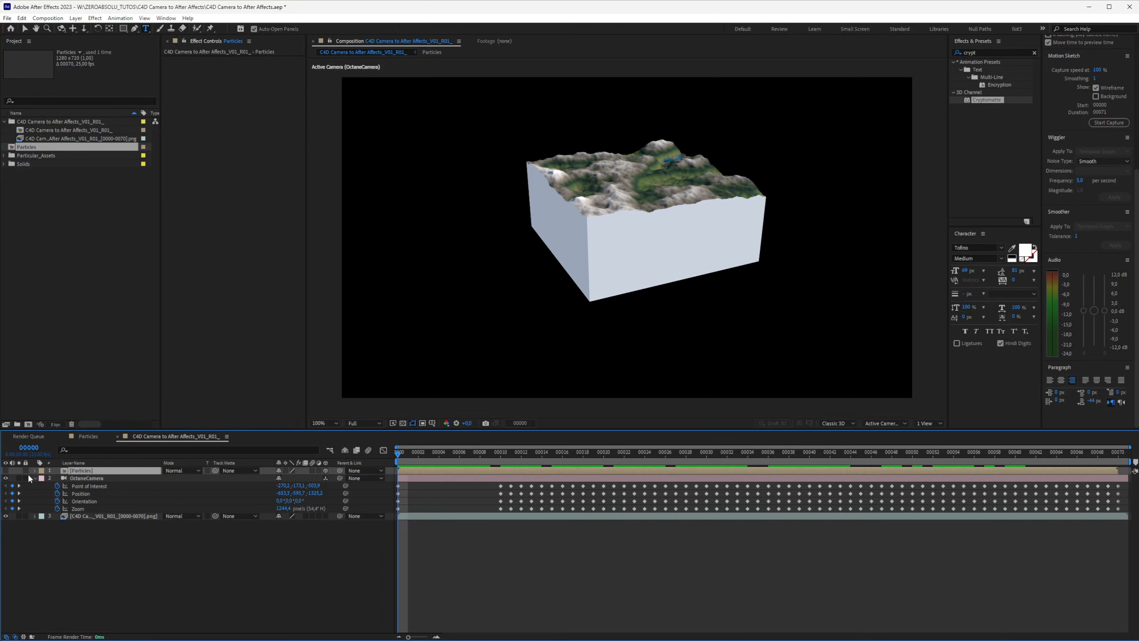
{"action": "left_click", "coordinate": [6, 470]}
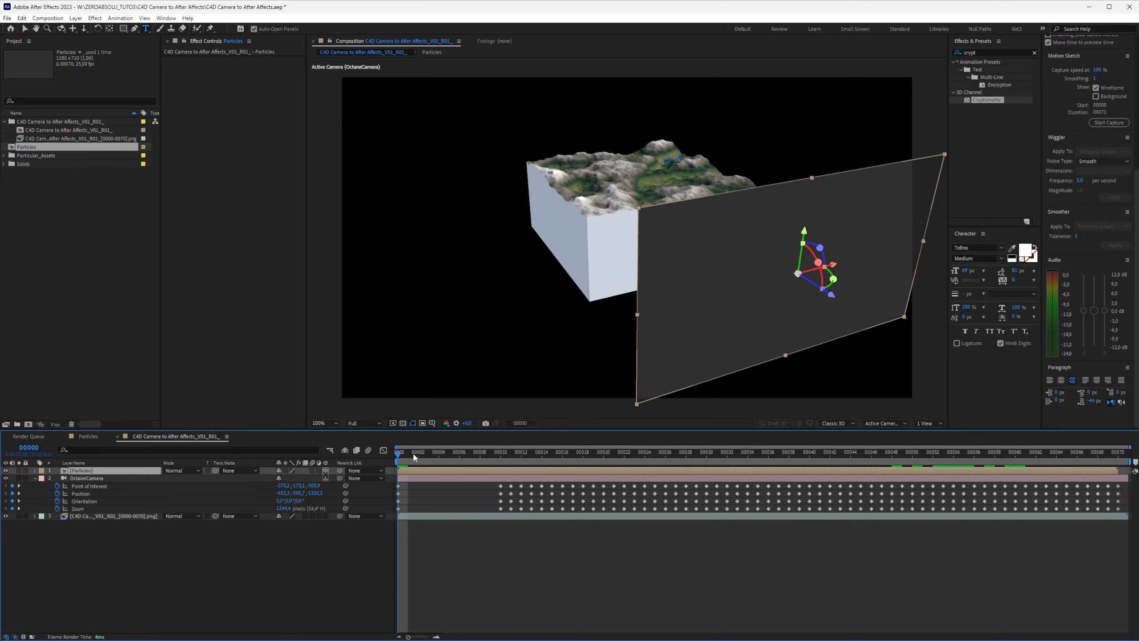
{"action": "left_click_drag", "start_coordinate": [413, 452], "coordinate": [830, 462]}
{"action": "left_click_drag", "start_coordinate": [632, 453], "coordinate": [393, 426]}
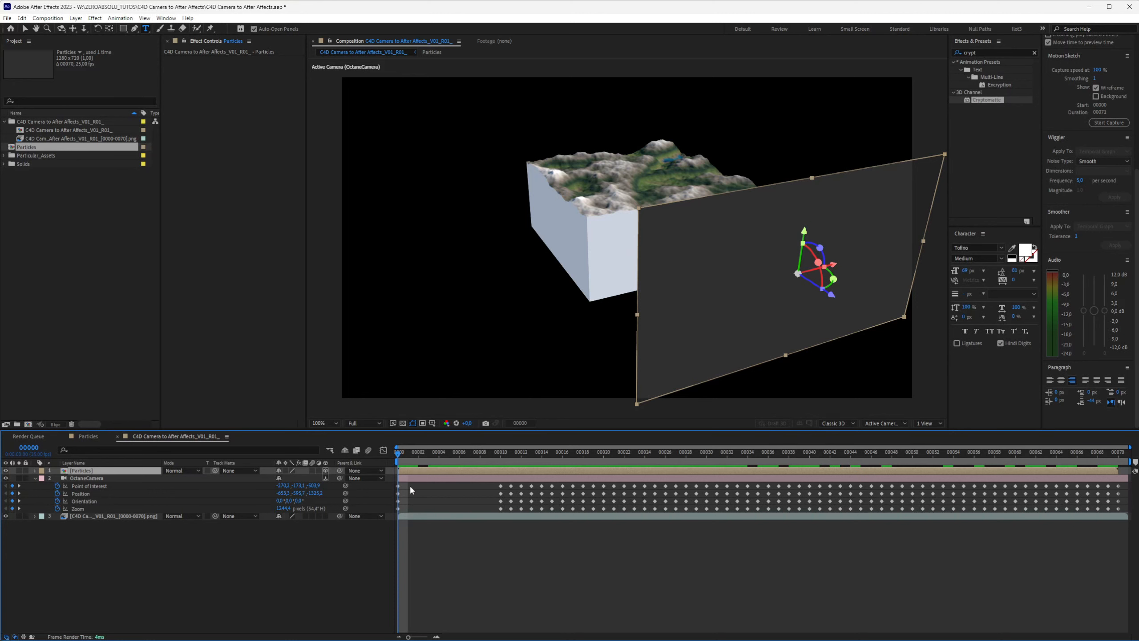
Set the Particles layer's position to 0, 0, 0
{"action": "key", "text": "p"}
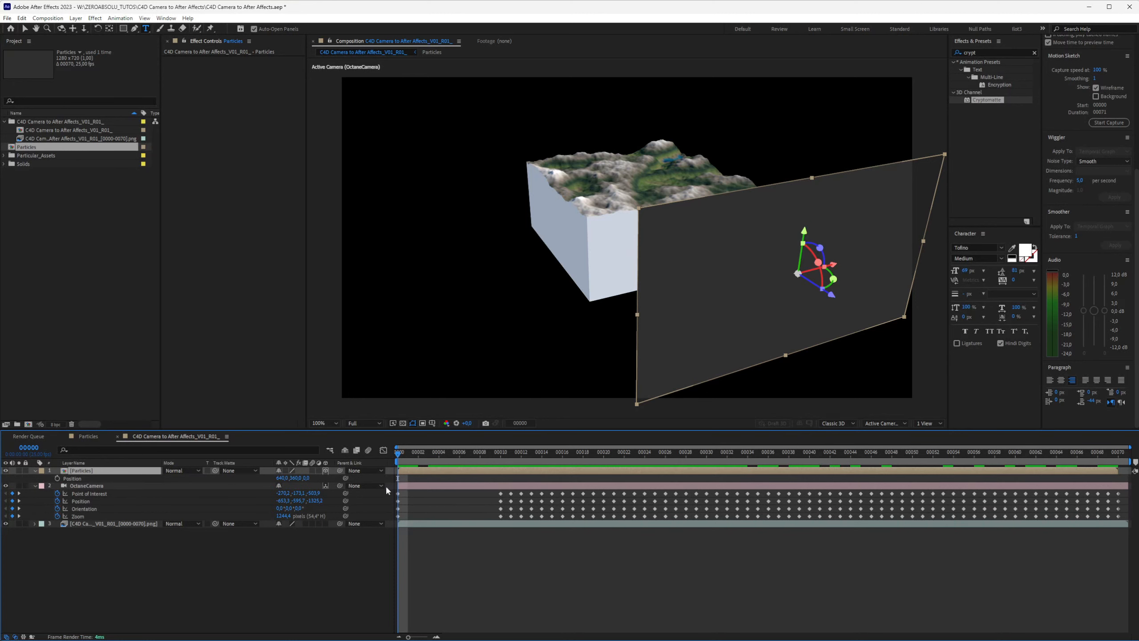
{"action": "left_click", "coordinate": [282, 478]}
{"action": "type", "text": "0"}
{"action": "key", "text": "Tab"}
{"action": "type", "text": "0"}
{"action": "key", "text": "Tab"}
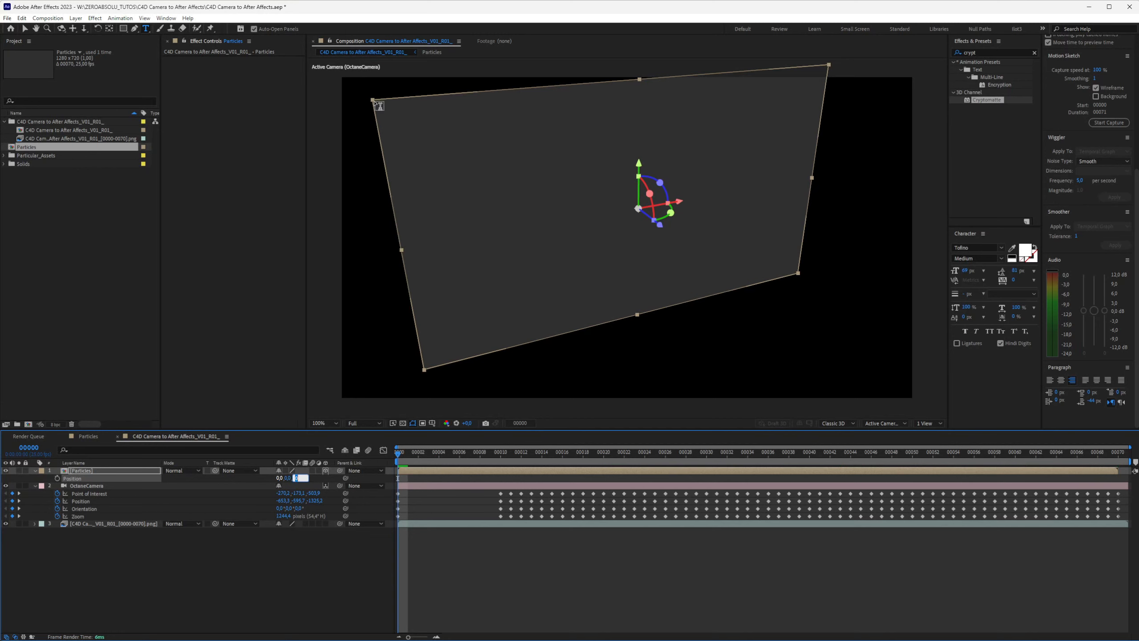
{"action": "type", "text": "v"}
{"action": "key", "text": "Escape"}
Scale the Particles layer down towards the terrain block's size and check the Cube in Cinema 4D
{"action": "key", "text": "v"}
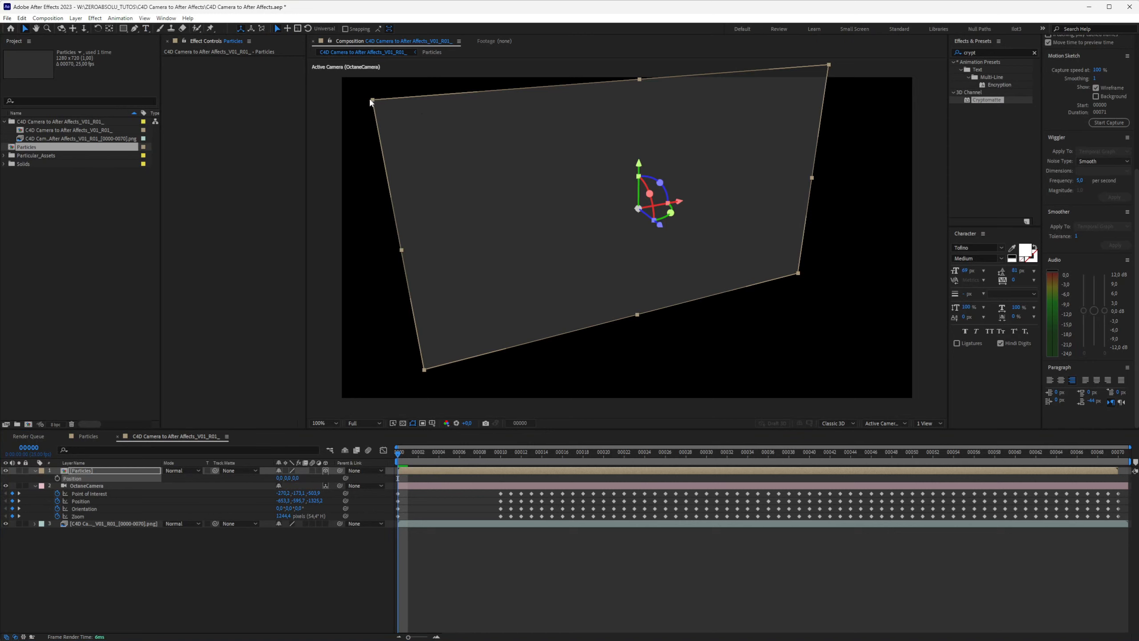
{"action": "left_click_drag", "start_coordinate": [372, 101], "coordinate": [513, 167]}
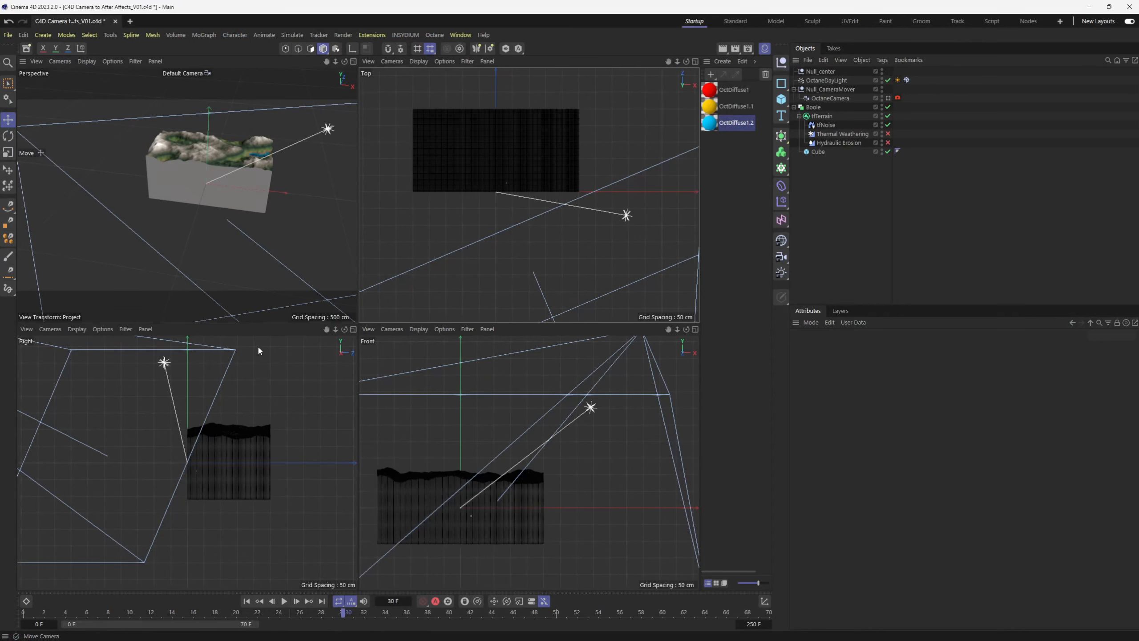
{"action": "left_click", "coordinate": [816, 153]}
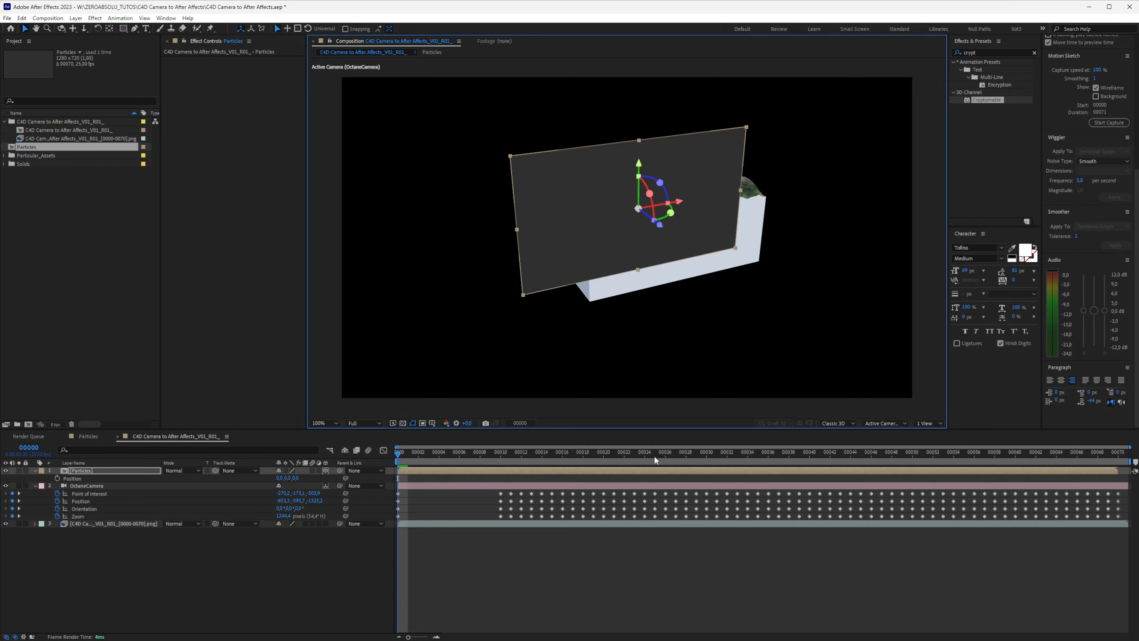
Shift the Particles layer in After Effects to start at frame 30 and scrub to frame 40
{"action": "left_click_drag", "start_coordinate": [655, 460], "coordinate": [706, 450]}
{"action": "left_click_drag", "start_coordinate": [504, 469], "coordinate": [807, 479]}
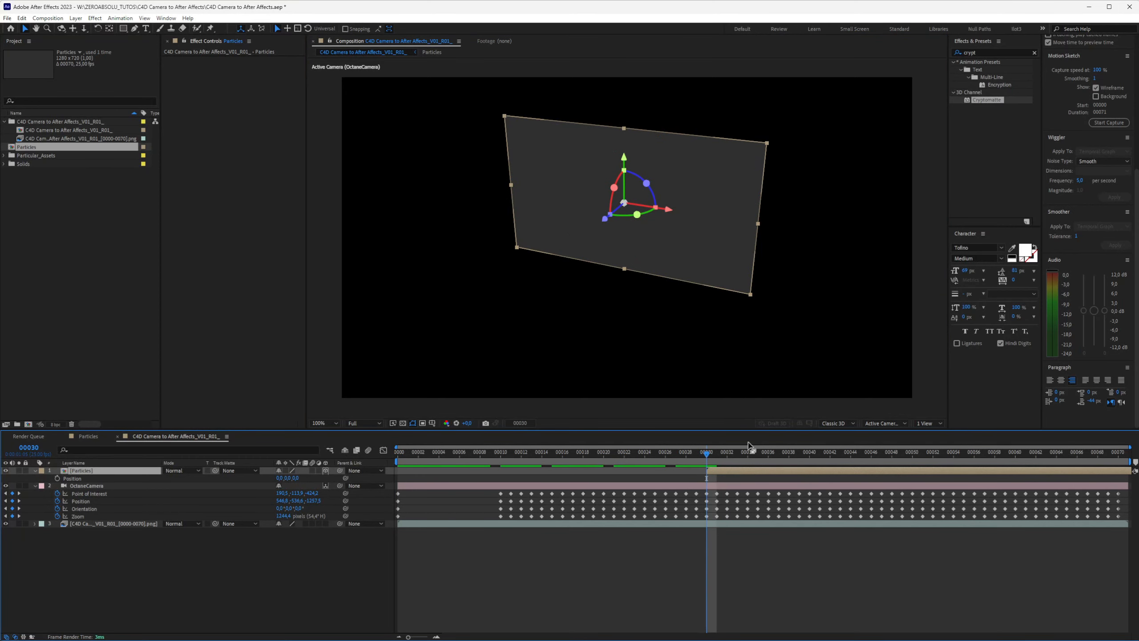
{"action": "mouse_move", "coordinate": [701, 204]}
{"action": "left_mouse_down"}
{"action": "mouse_move", "coordinate": [682, 281]}
{"action": "mouse_move", "coordinate": [699, 204]}
{"action": "left_mouse_up"}
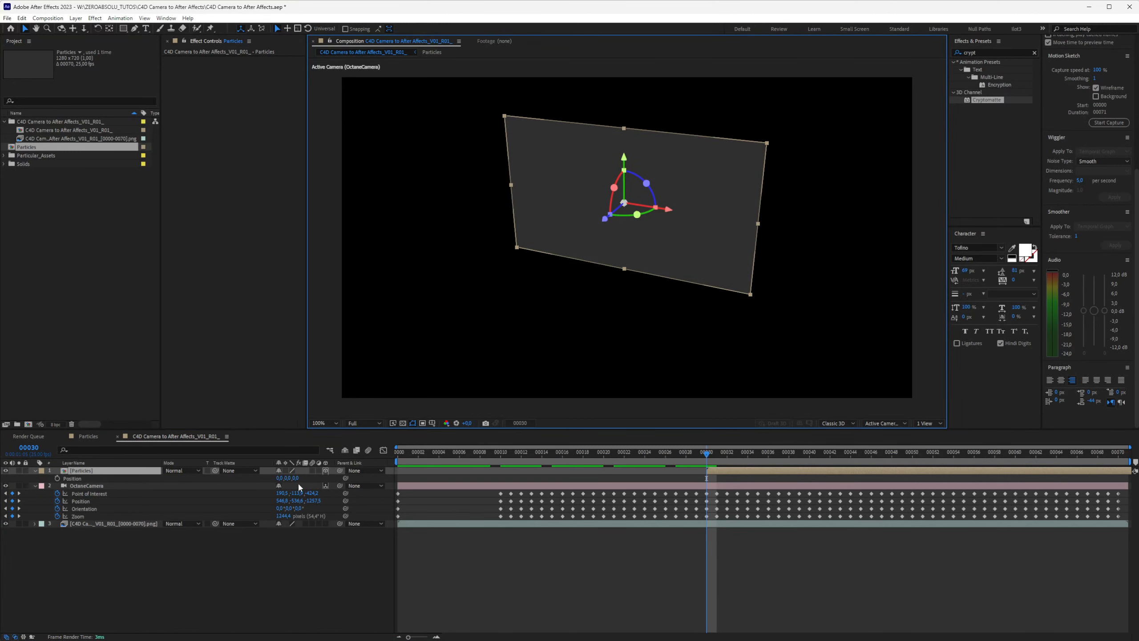
{"action": "mouse_move", "coordinate": [705, 456]}
{"action": "left_mouse_down"}
{"action": "mouse_move", "coordinate": [1027, 459]}
{"action": "mouse_move", "coordinate": [809, 462]}
{"action": "left_mouse_up"}
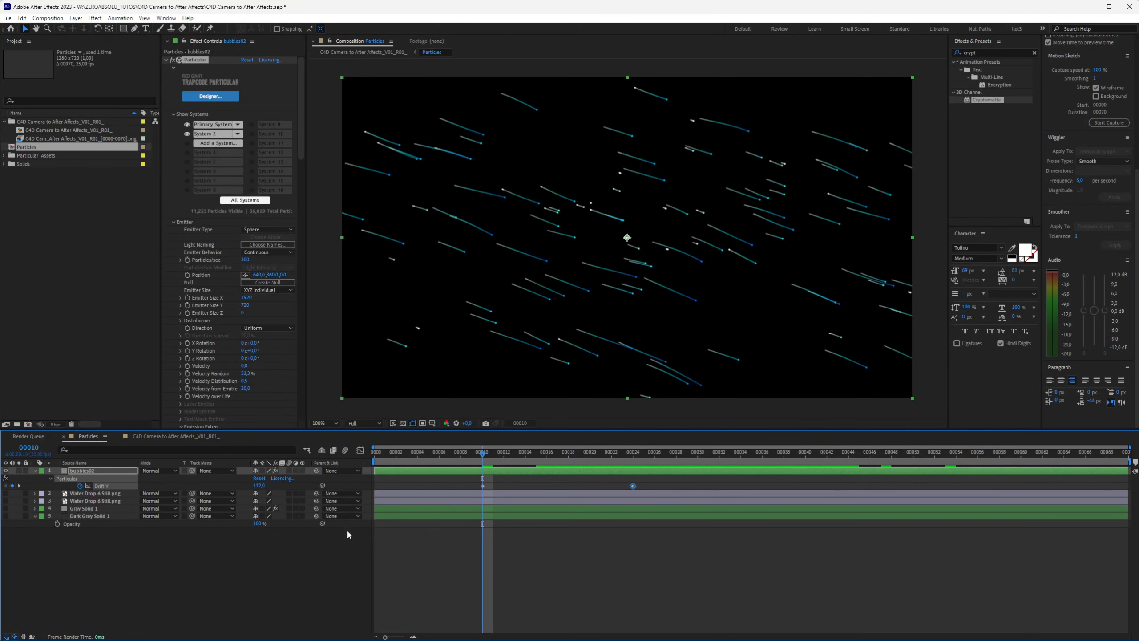
In the main composition, scale the Particles layer at frame 50 to fit the terrain's front face and scrub to check its tracking
{"action": "left_click", "coordinate": [160, 435]}
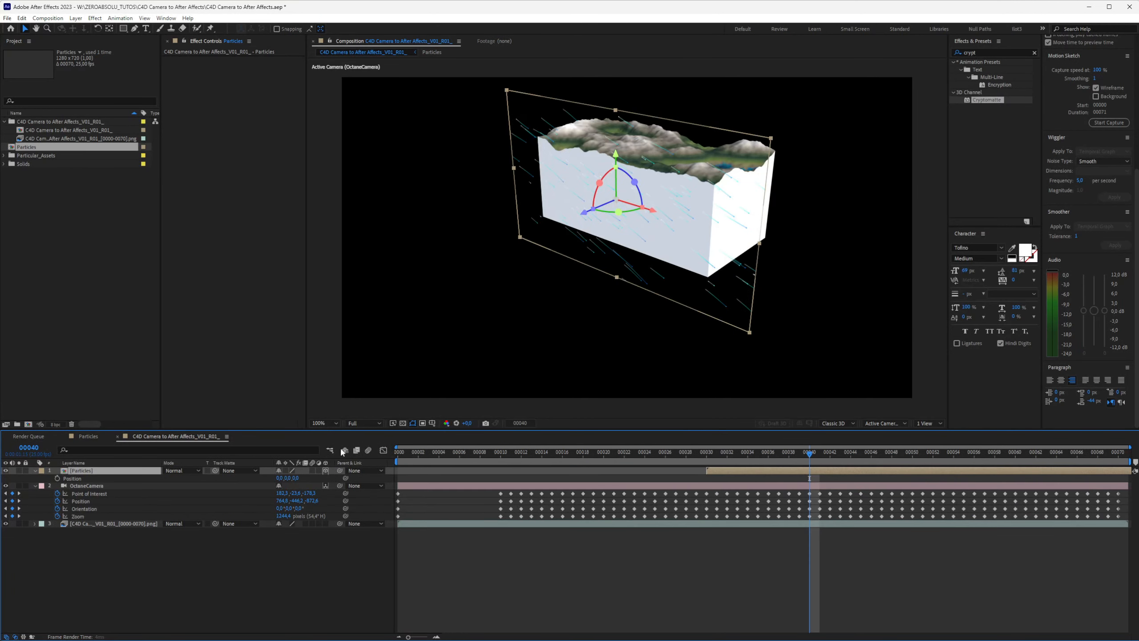
{"action": "left_click_drag", "start_coordinate": [720, 456], "coordinate": [913, 454]}
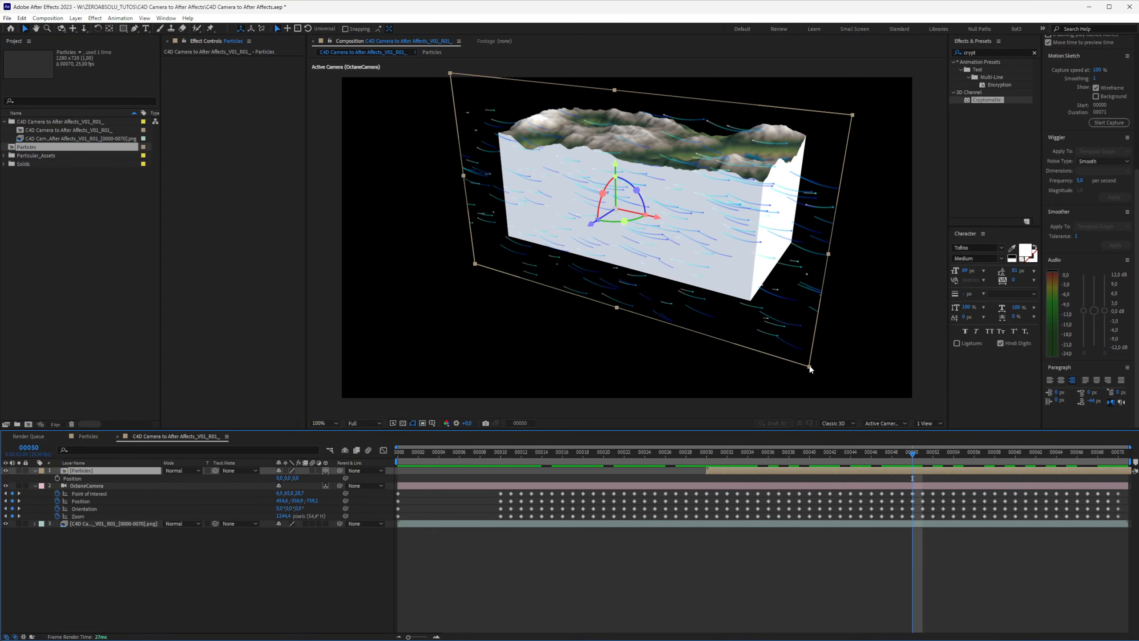
{"action": "left_click_drag", "start_coordinate": [810, 366], "coordinate": [753, 317]}
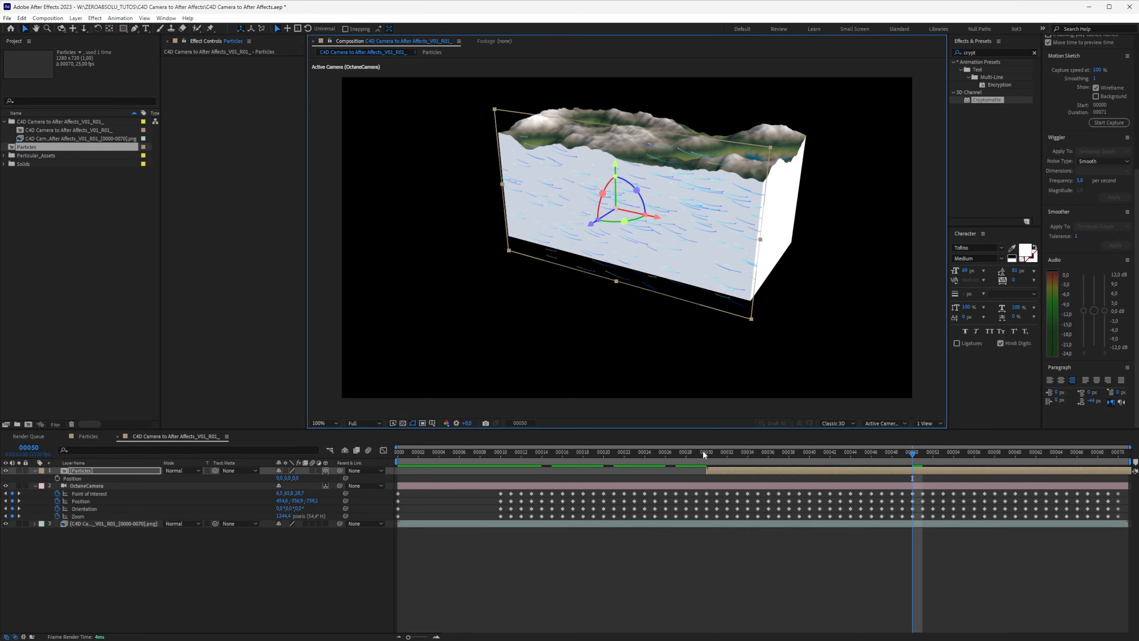
{"action": "left_click_drag", "start_coordinate": [703, 451], "coordinate": [1056, 467]}
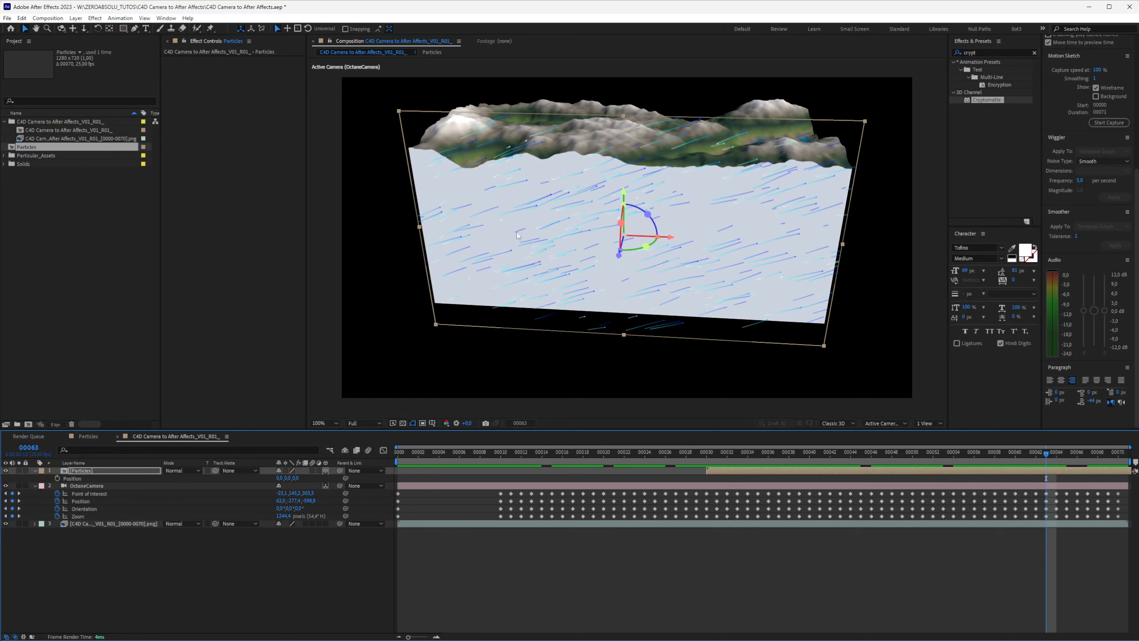
Import the multi-pass OpenEXR sequence starting with C4D Camera to After Affects_V01_multi_R010000.exr and place it above the Particles layer
{"action": "left_click", "coordinate": [47, 204]}
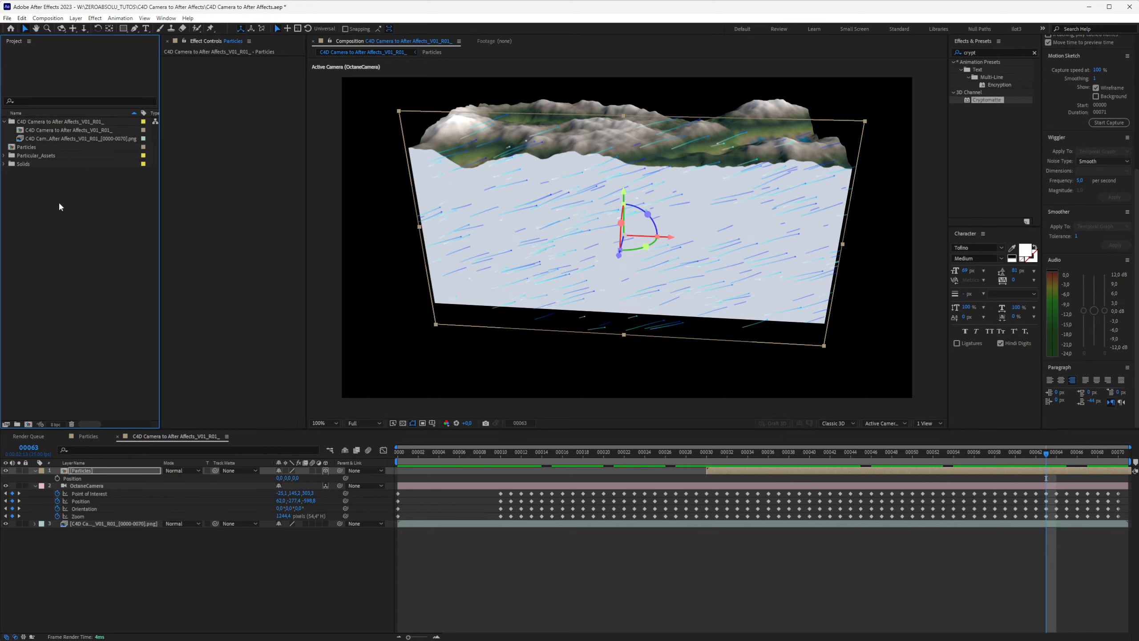
{"action": "double_click", "coordinate": [59, 204]}
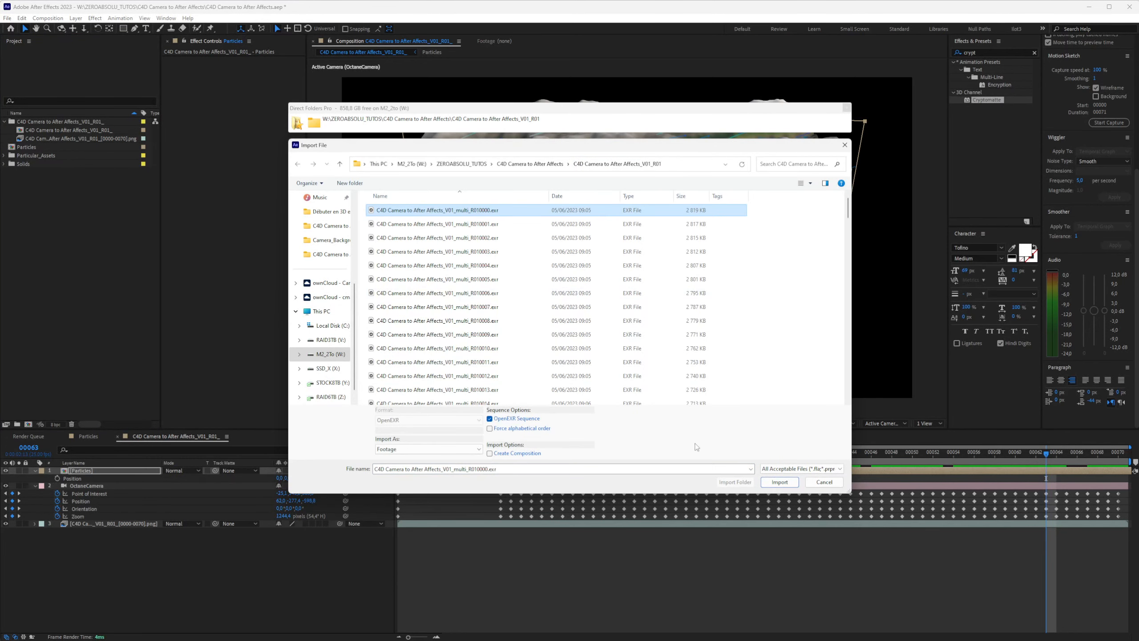
{"action": "left_click", "coordinate": [779, 482]}
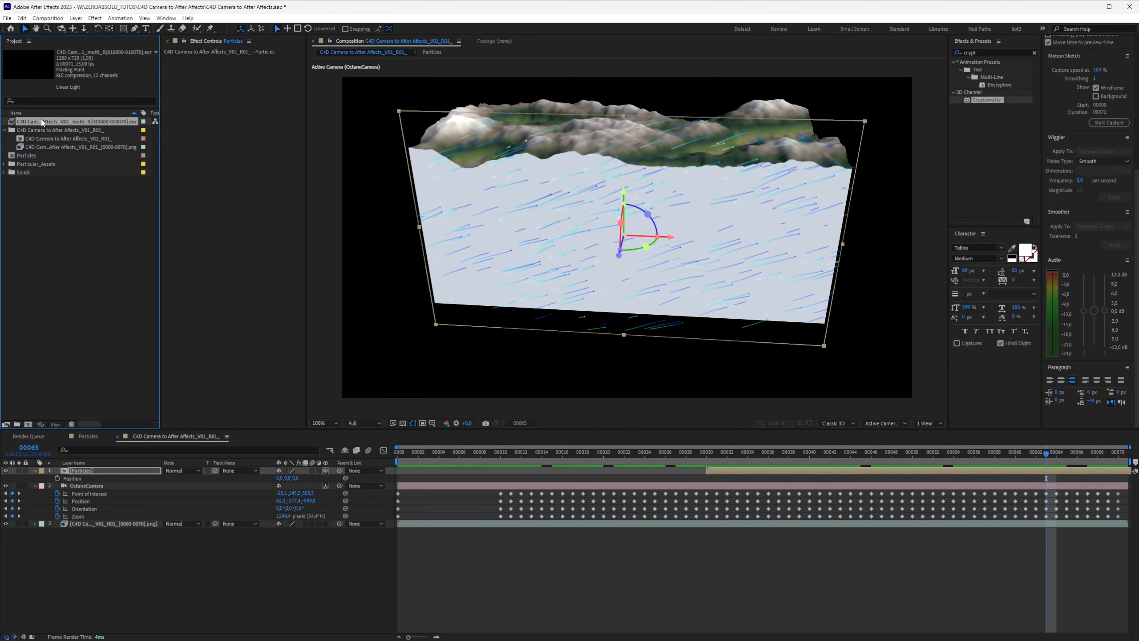
{"action": "left_click_drag", "start_coordinate": [43, 124], "coordinate": [611, 250]}
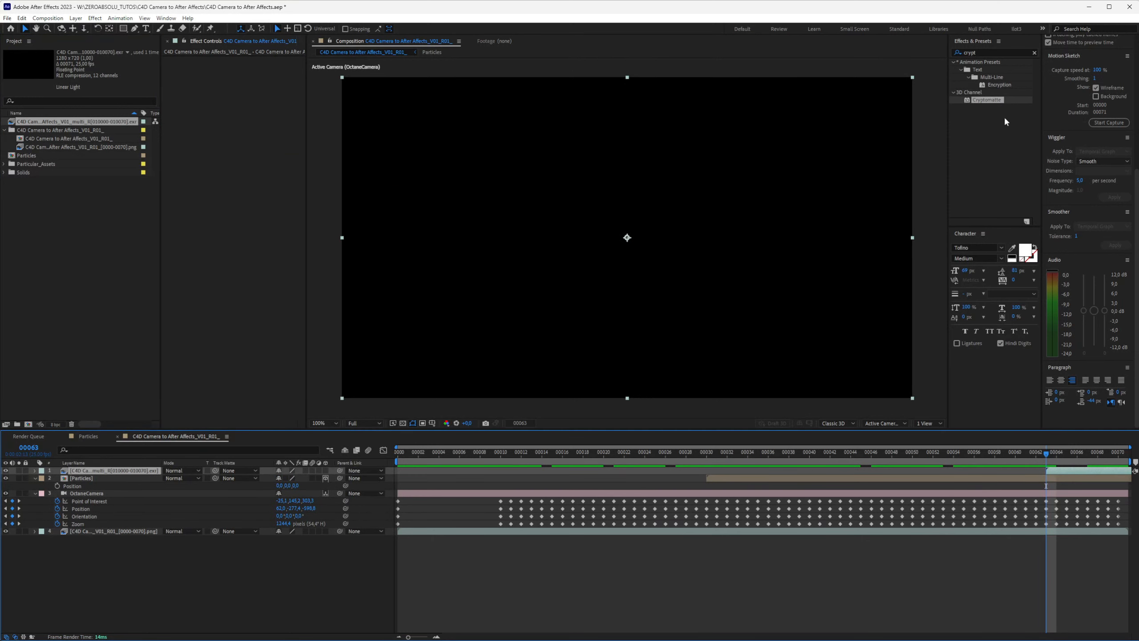
Apply the Cryptomatte effect to the multi-pass EXR layer and align the layer to start at frame 0
{"action": "left_click", "coordinate": [977, 121]}
{"action": "left_click", "coordinate": [983, 100]}
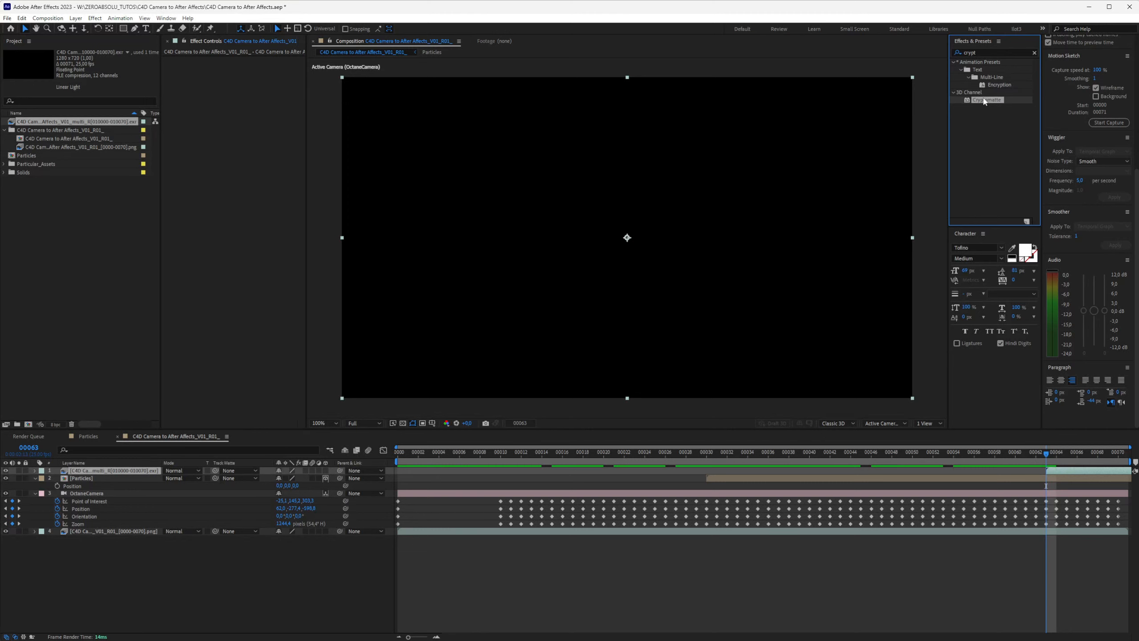
{"action": "left_click_drag", "start_coordinate": [983, 101], "coordinate": [530, 456]}
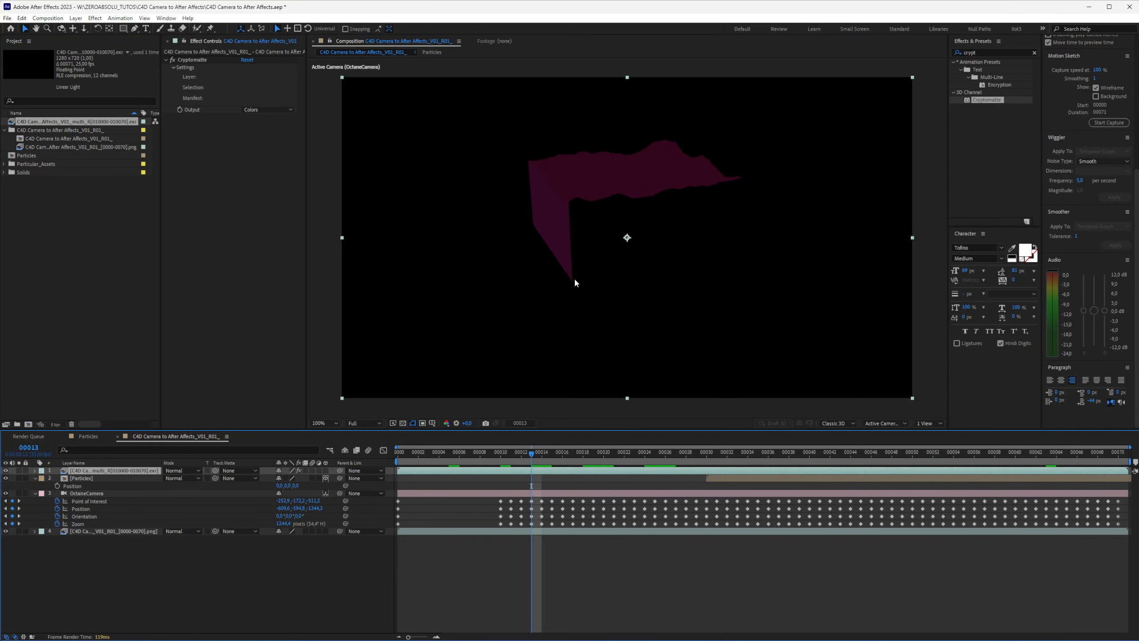
At frame 14, try the terrain's different faces in Cryptomatte and leave the large front face selected
{"action": "key", "text": "period"}
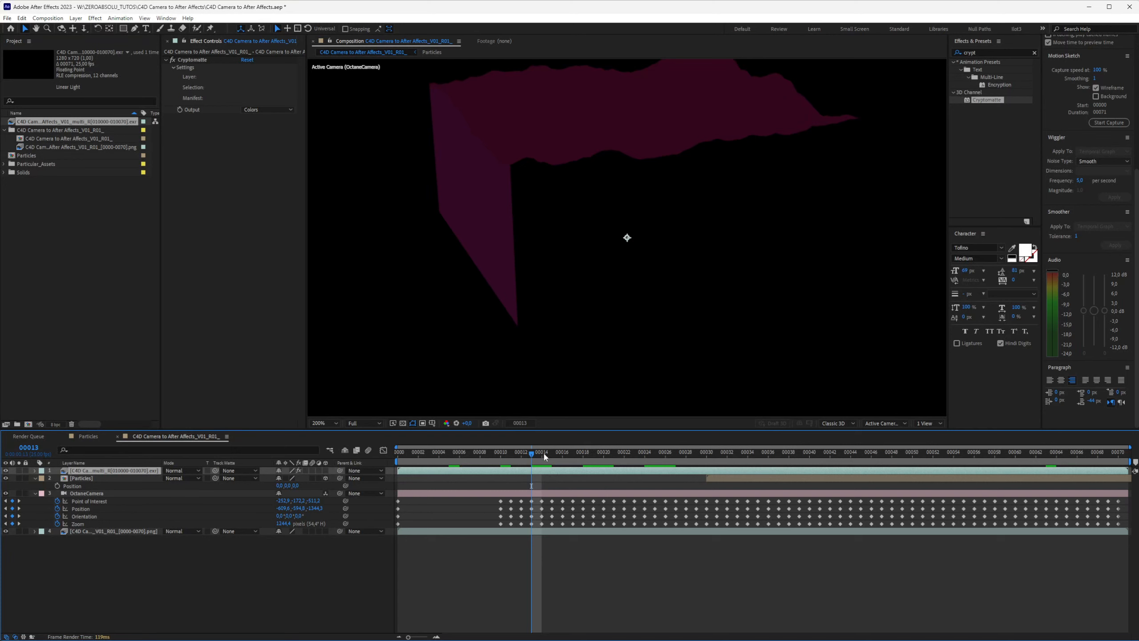
{"action": "mouse_move", "coordinate": [545, 457]}
{"action": "left_mouse_down"}
{"action": "mouse_move", "coordinate": [865, 453]}
{"action": "mouse_move", "coordinate": [542, 452]}
{"action": "left_mouse_up"}
{"action": "left_click", "coordinate": [188, 60]}
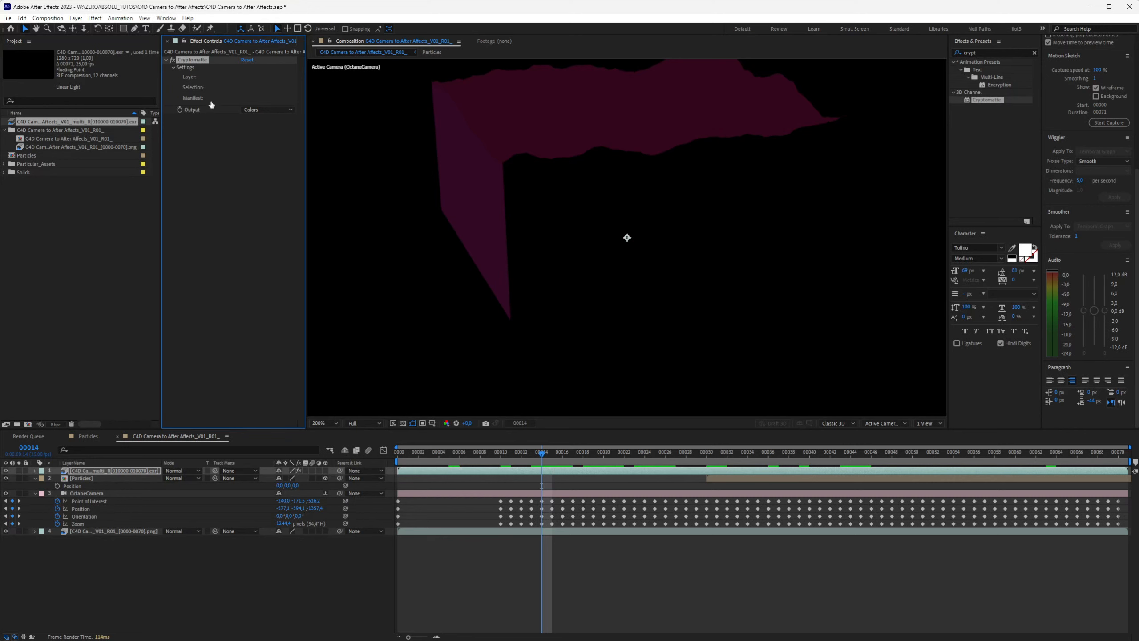
{"action": "left_click", "coordinate": [639, 203]}
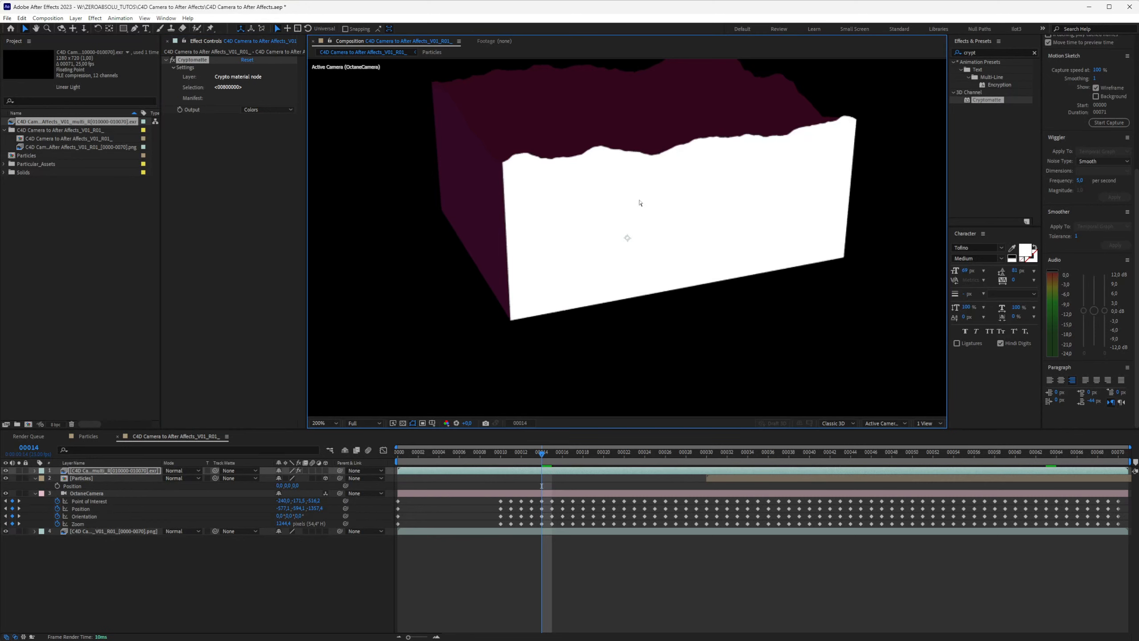
{"action": "left_click", "coordinate": [615, 108]}
{"action": "left_click", "coordinate": [492, 201]}
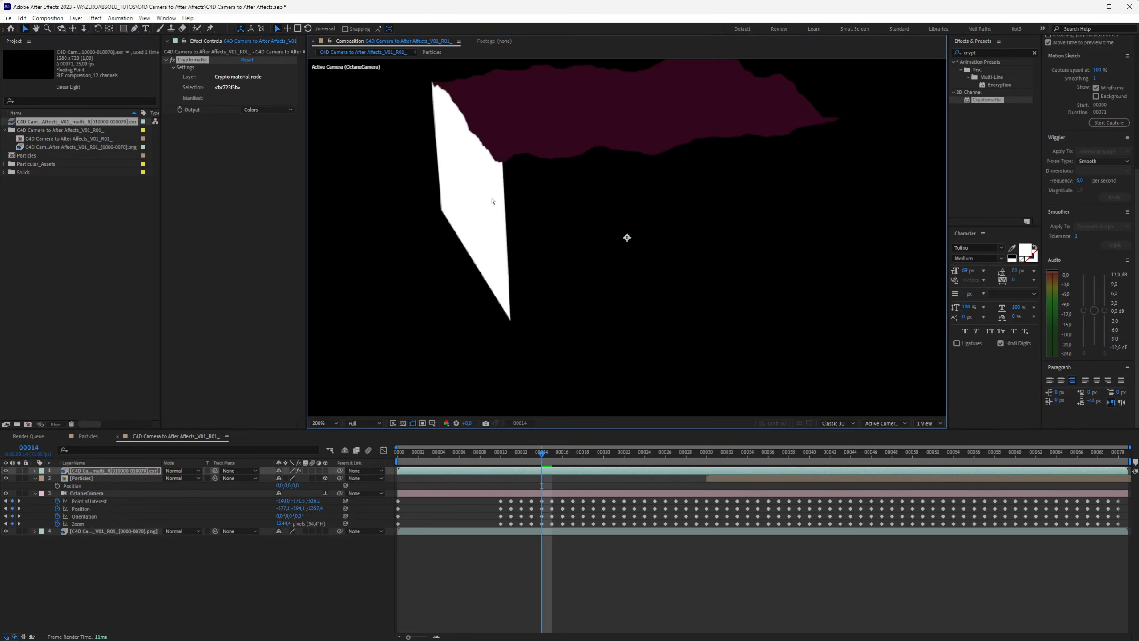
{"action": "left_click", "coordinate": [645, 194]}
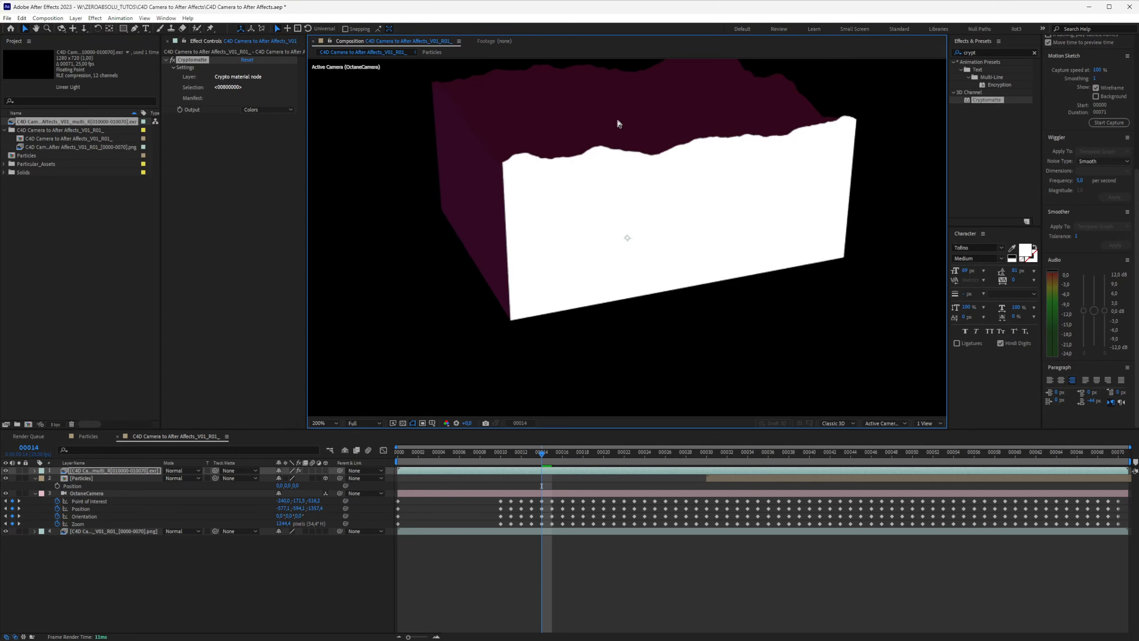
{"action": "left_click", "coordinate": [560, 121]}
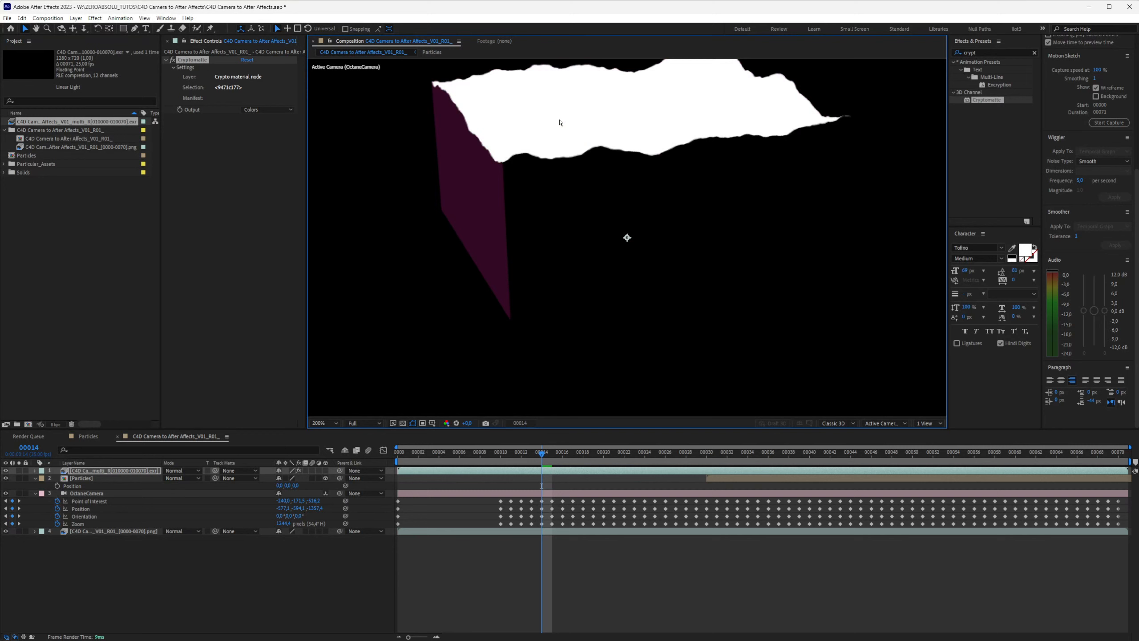
{"action": "left_click", "coordinate": [574, 198]}
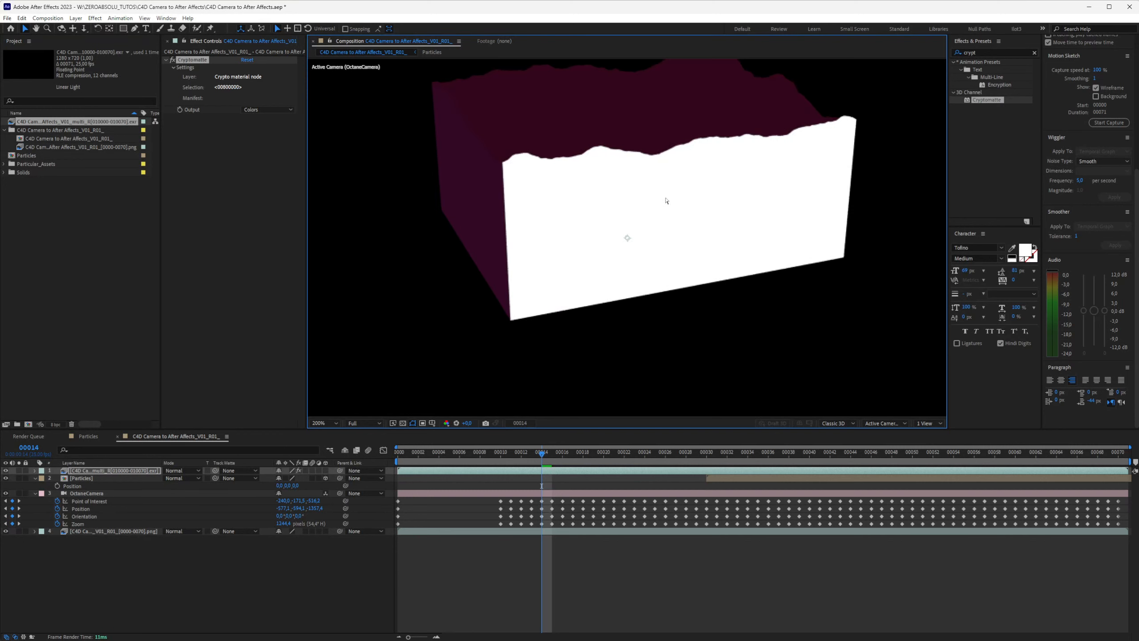
Set the Cryptomatte output to Matte Only and view the whole frame
{"action": "left_click", "coordinate": [262, 111]}
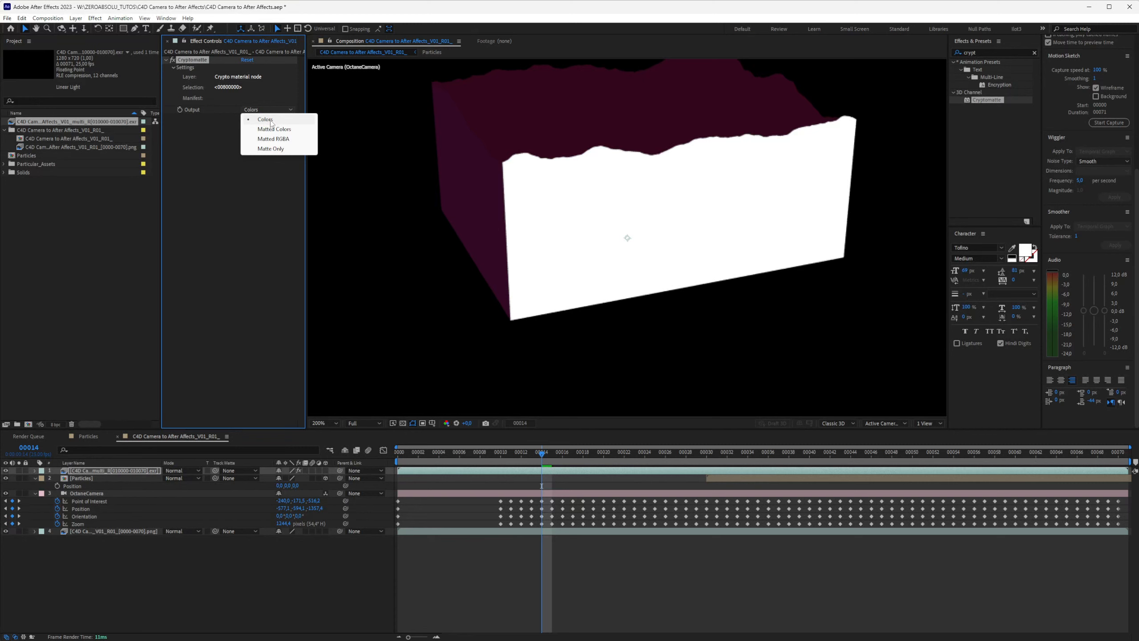
{"action": "left_click", "coordinate": [268, 149]}
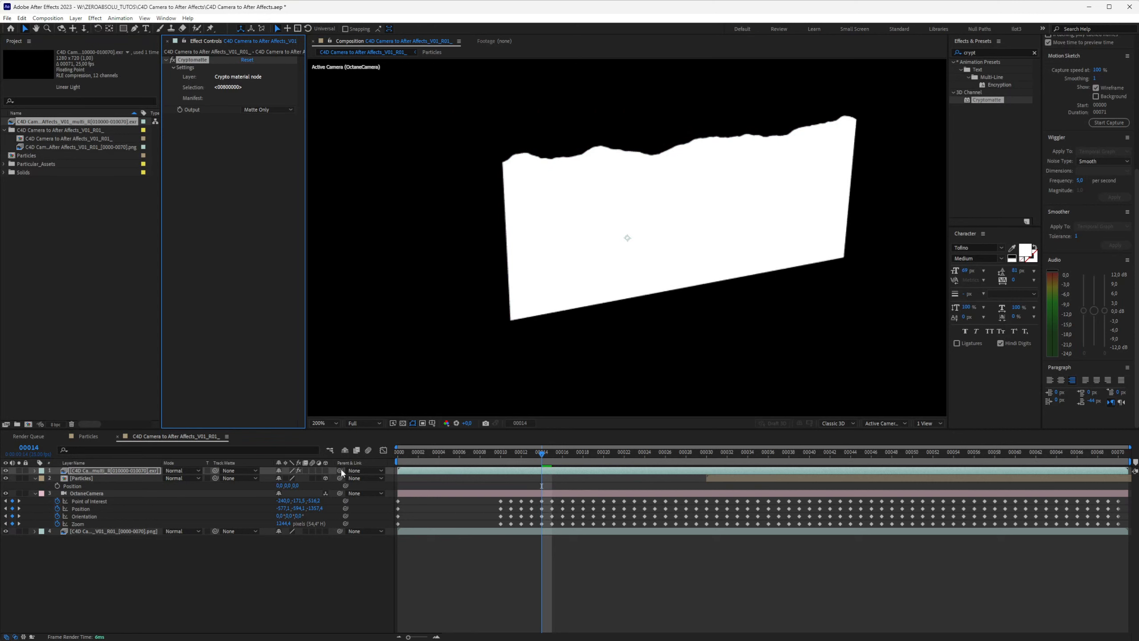
{"action": "left_click", "coordinate": [401, 423]}
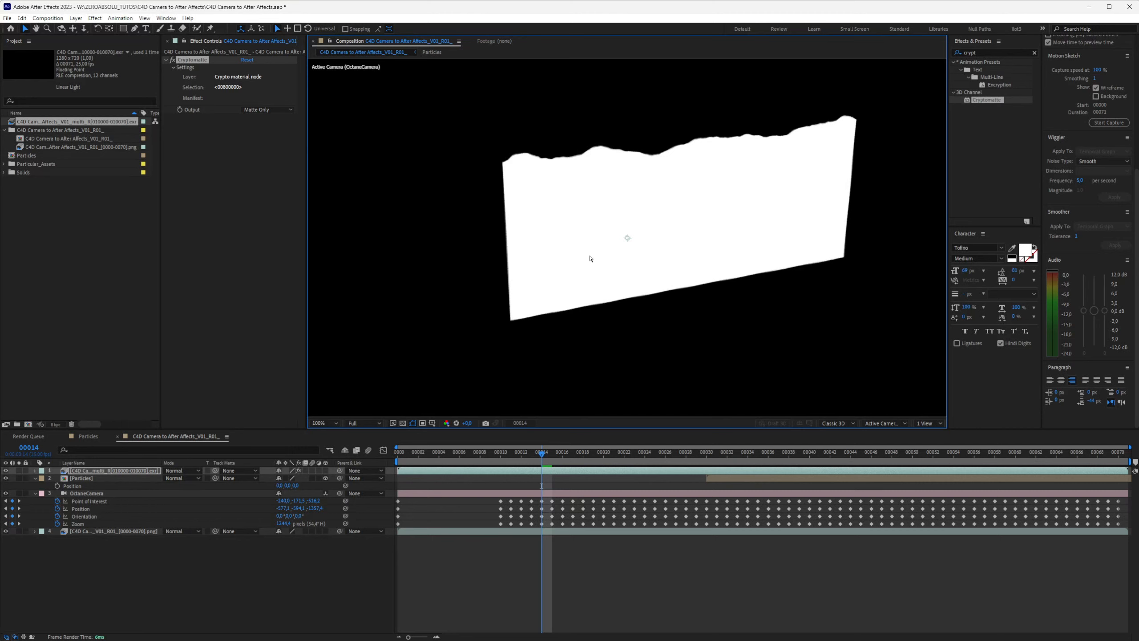
{"action": "scroll", "coordinate": [591, 259], "scroll_direction": "down", "scroll_amount": 1}
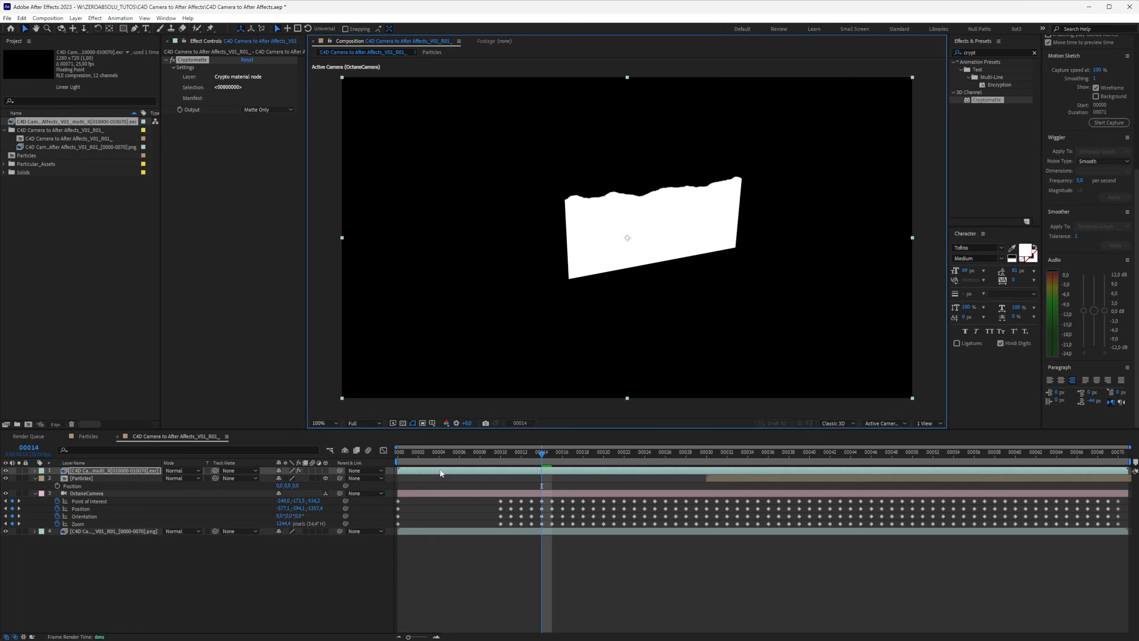
At frame 38, assign the multi-pass EXR layer as the Particles layer's track matte
{"action": "left_click", "coordinate": [725, 478]}
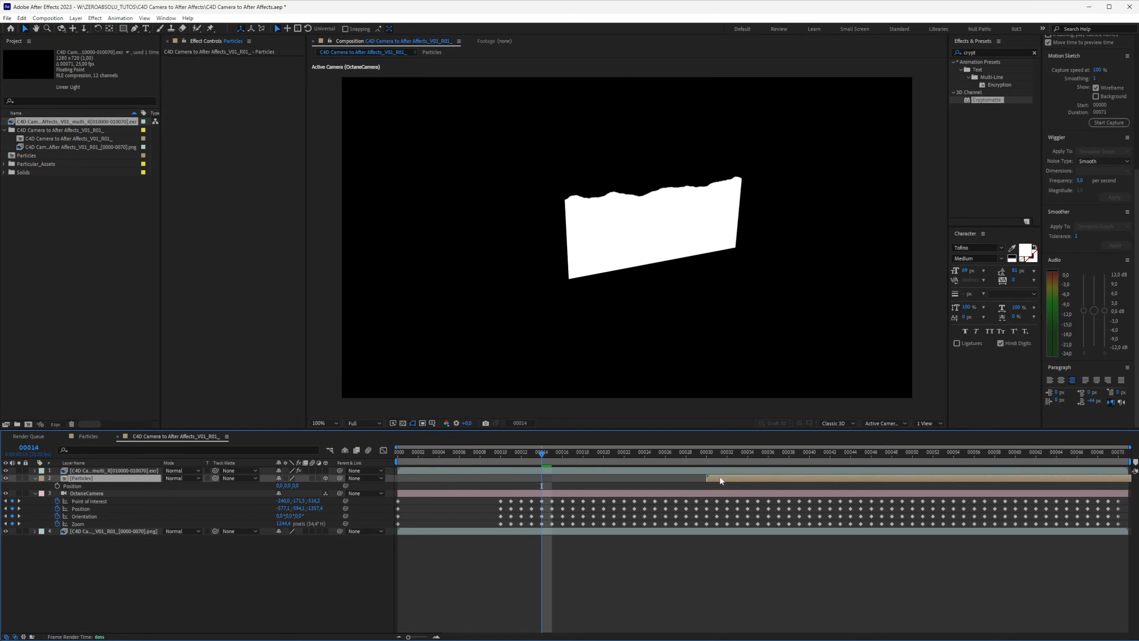
{"action": "left_click_drag", "start_coordinate": [701, 457], "coordinate": [789, 453]}
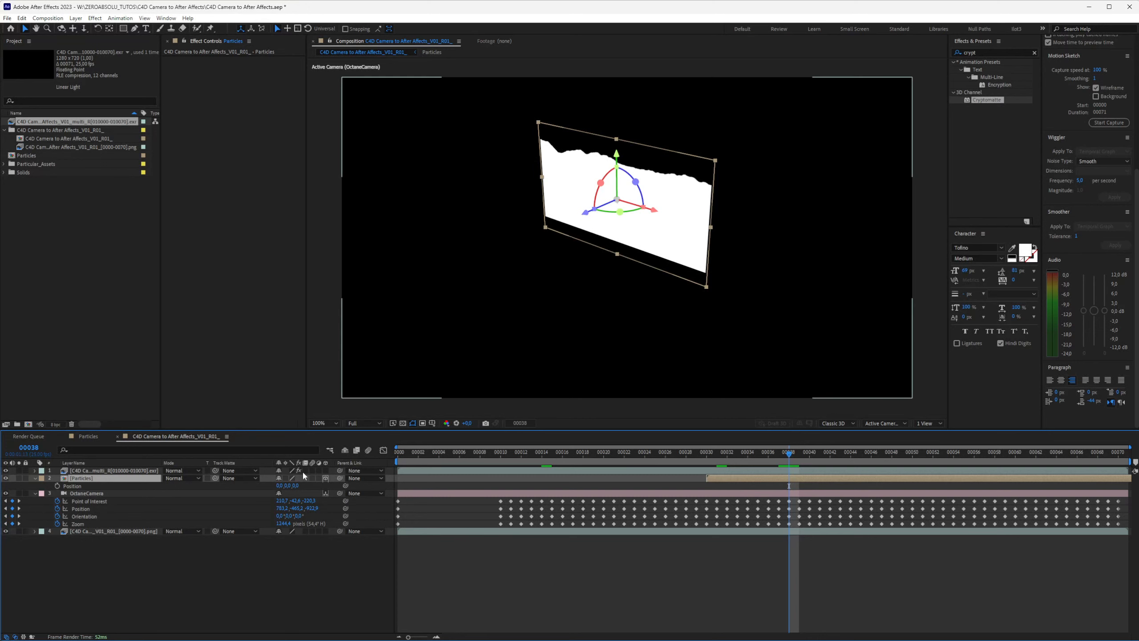
{"action": "left_click", "coordinate": [235, 478]}
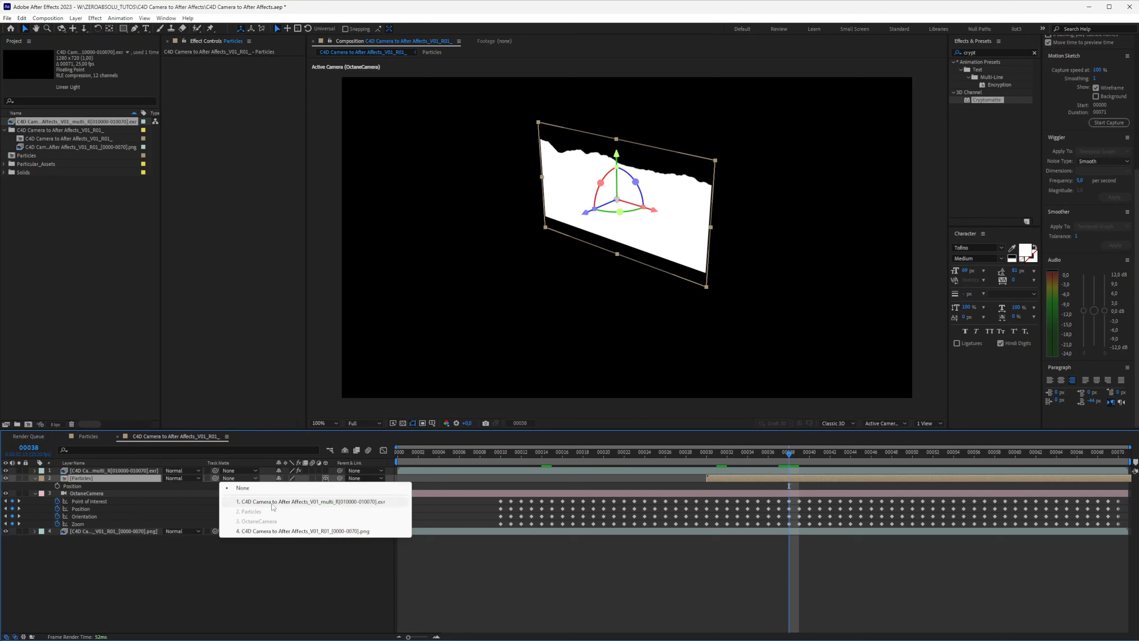
{"action": "left_click", "coordinate": [344, 502]}
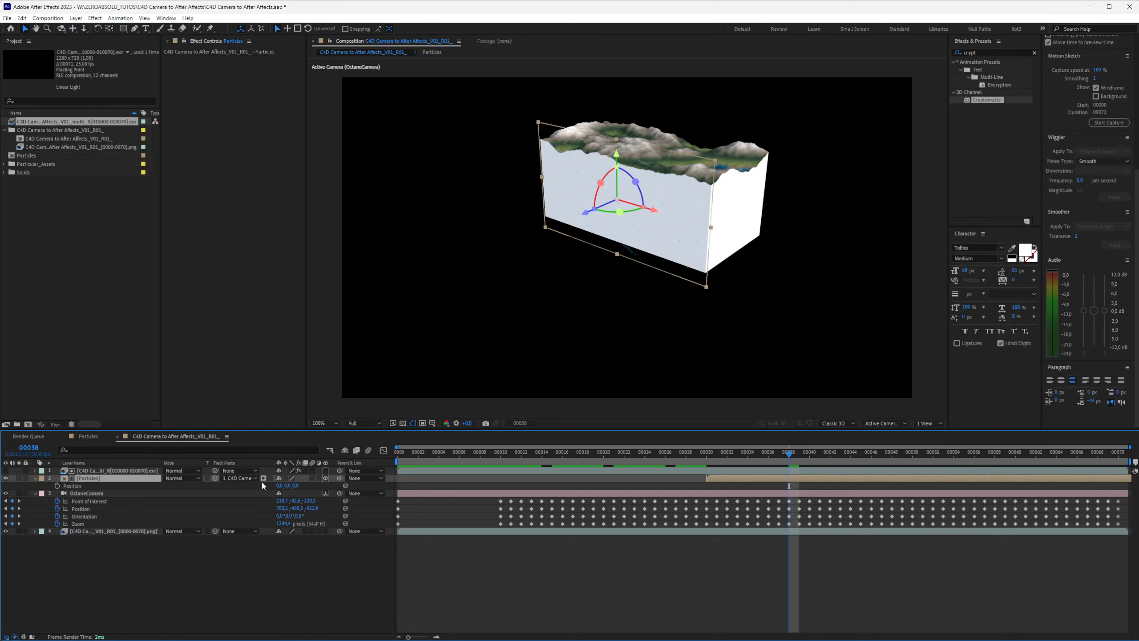
Switch the Particles layer's track matte from alpha to luma and scrub to frame 56 to check the masking
{"action": "left_click_drag", "start_coordinate": [716, 454], "coordinate": [943, 455]}
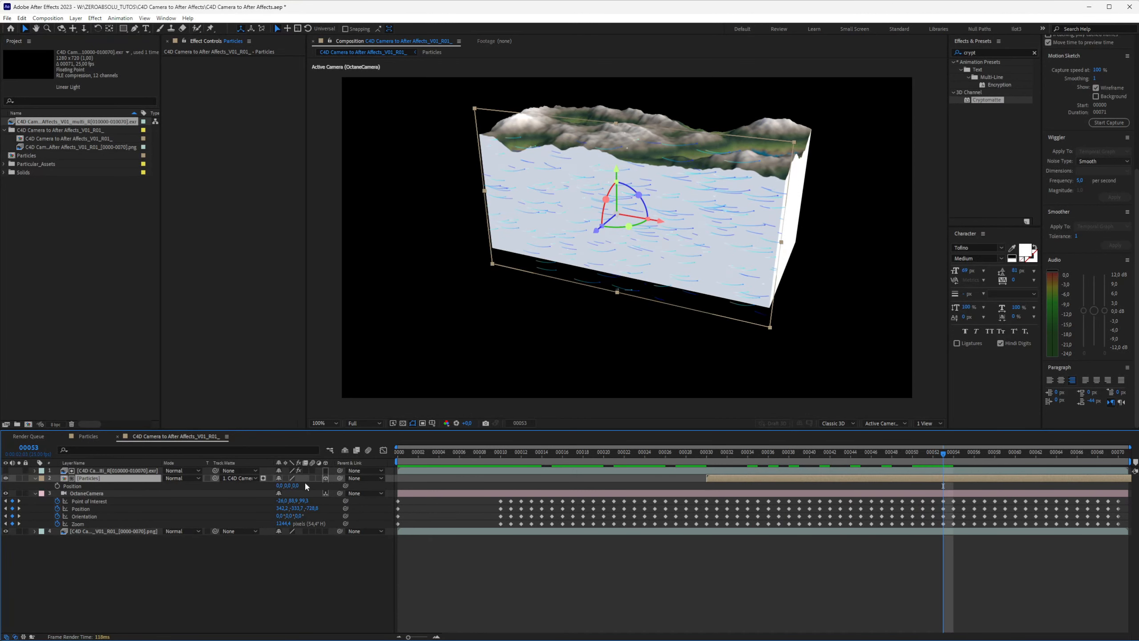
{"action": "left_click", "coordinate": [264, 479]}
{"action": "left_click_drag", "start_coordinate": [763, 451], "coordinate": [974, 451]}
{"action": "left_click", "coordinate": [790, 335]}
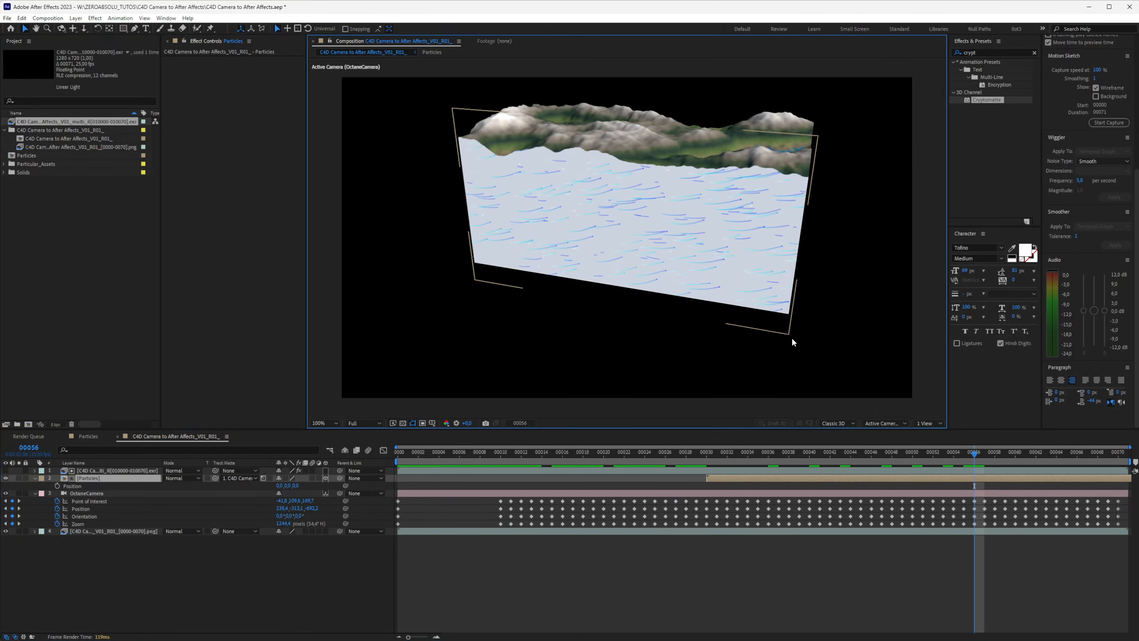
Fine-tune the Particles layer's scale to about 40% against the terrain's front face and scrub to frame 59 to check it
{"action": "left_click", "coordinate": [872, 478]}
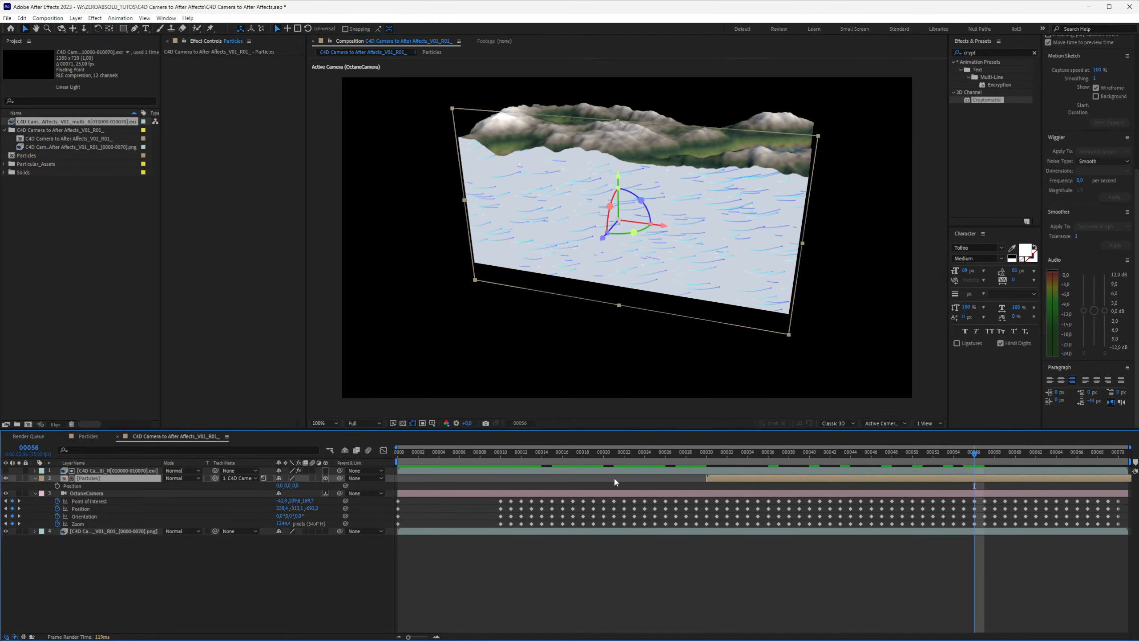
{"action": "key", "text": "s"}
{"action": "mouse_move", "coordinate": [300, 486]}
{"action": "left_mouse_down"}
{"action": "mouse_move", "coordinate": [327, 486]}
{"action": "mouse_move", "coordinate": [298, 482]}
{"action": "left_mouse_up"}
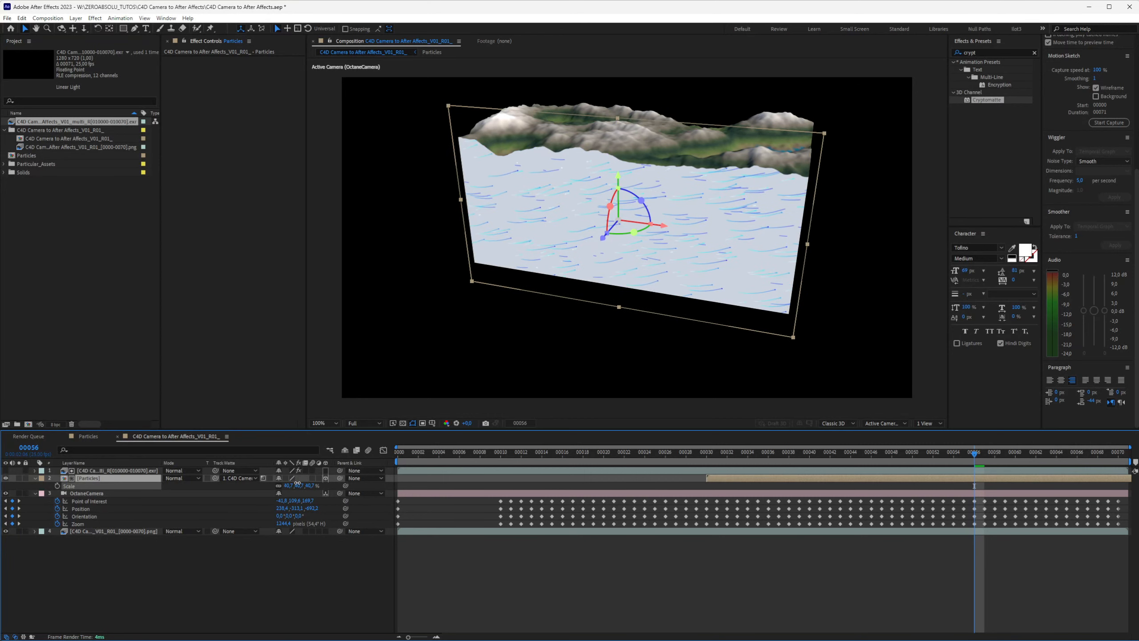
{"action": "left_click", "coordinate": [793, 337]}
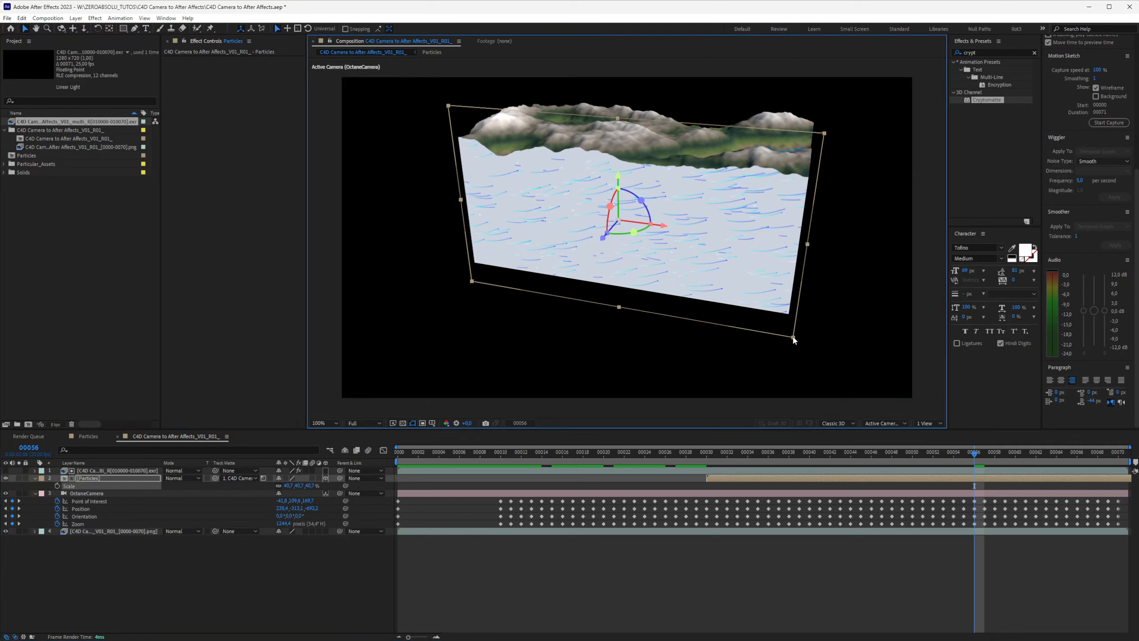
{"action": "left_click_drag", "start_coordinate": [793, 337], "coordinate": [788, 333]}
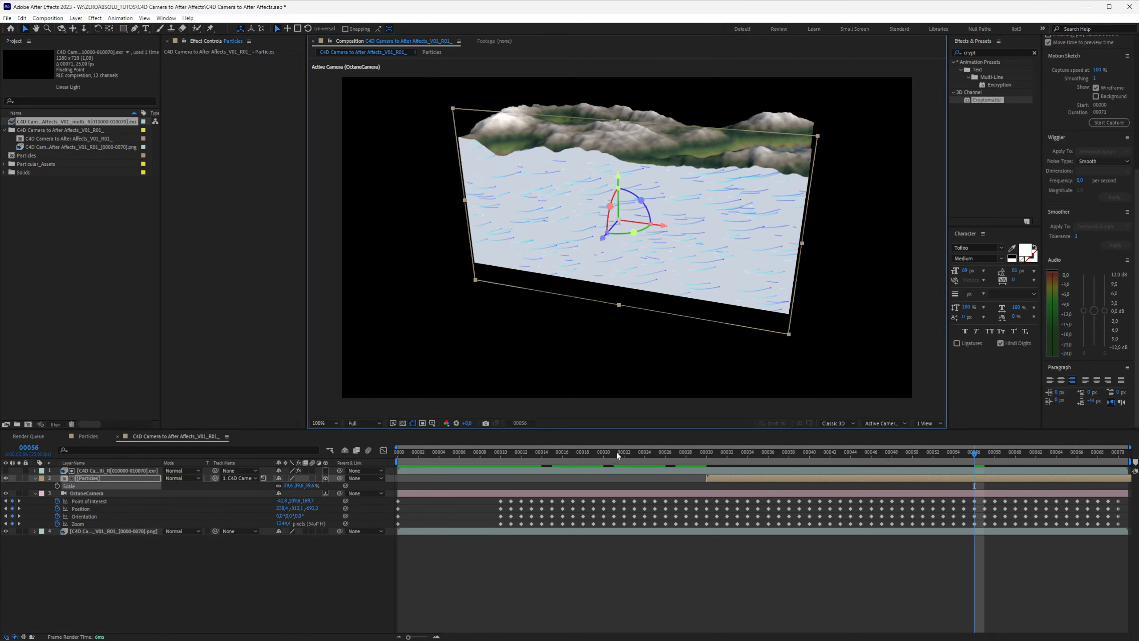
{"action": "left_click_drag", "start_coordinate": [617, 454], "coordinate": [757, 450]}
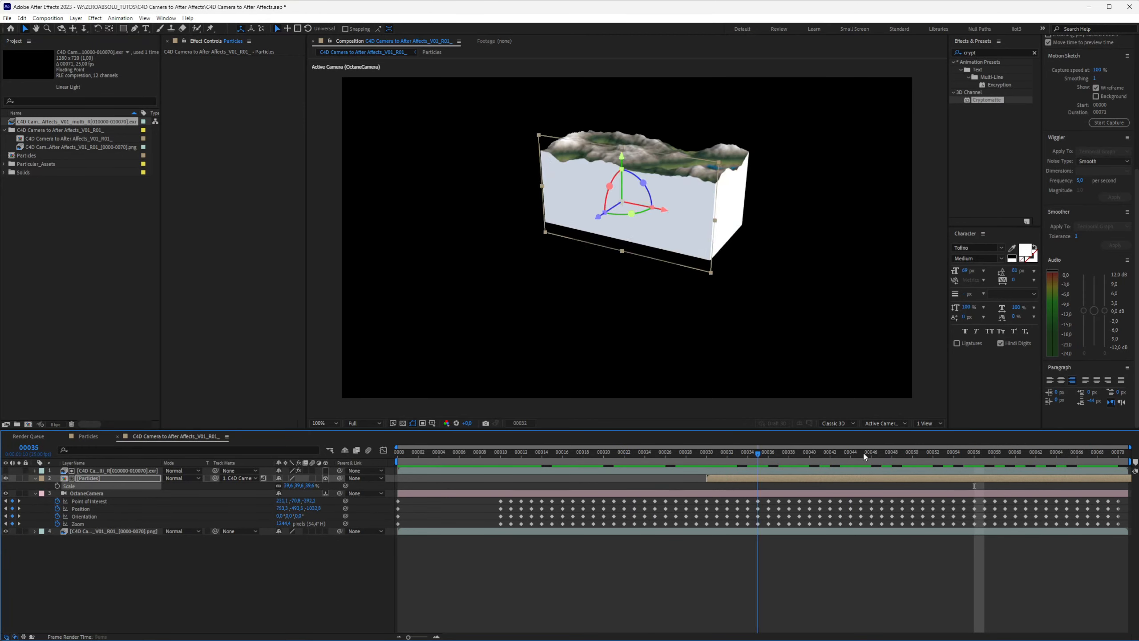
{"action": "left_click_drag", "start_coordinate": [863, 451], "coordinate": [1005, 452]}
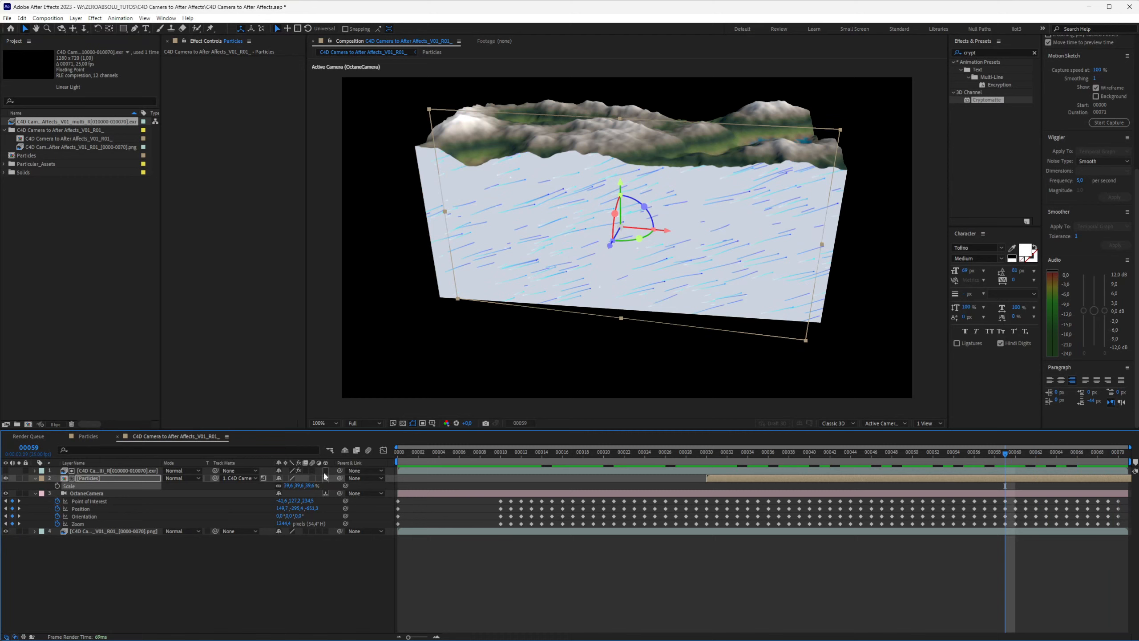
Show Dark Gray Solid 1 in the Particles composition and scrub the main composition to check the dark backing
{"action": "left_click", "coordinate": [89, 435]}
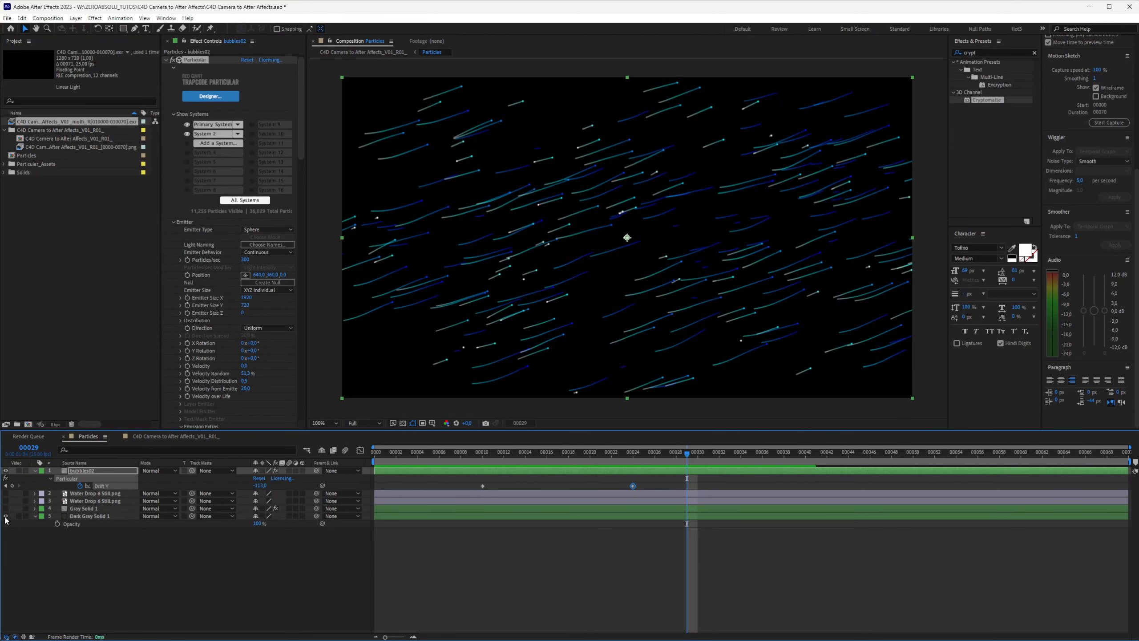
{"action": "left_click", "coordinate": [6, 516]}
{"action": "left_click", "coordinate": [165, 438]}
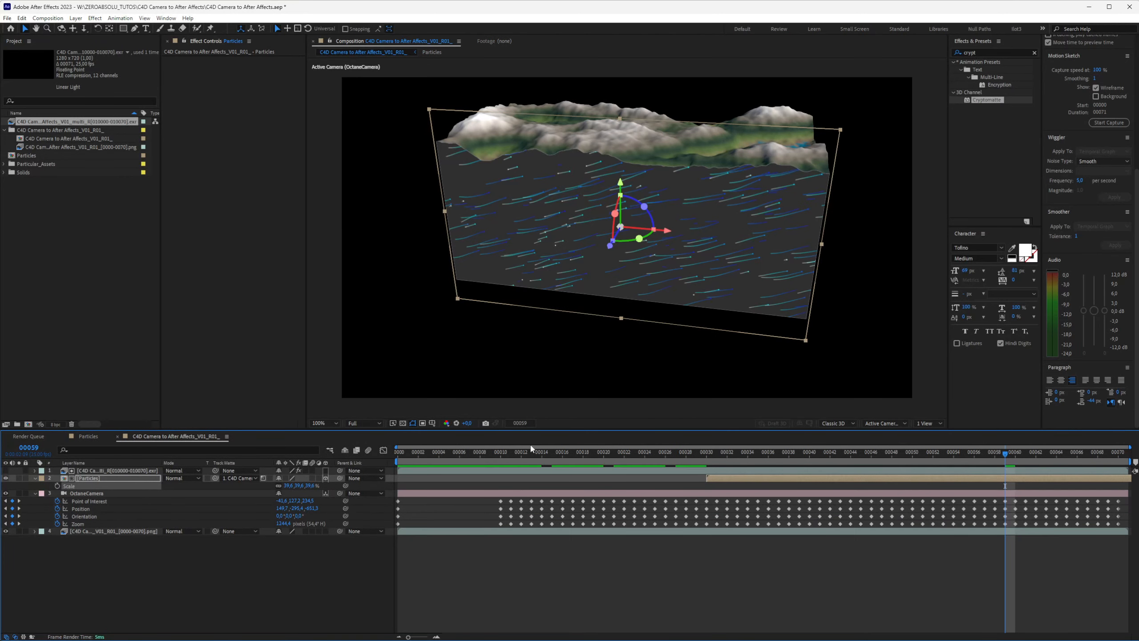
{"action": "left_click_drag", "start_coordinate": [639, 460], "coordinate": [872, 455]}
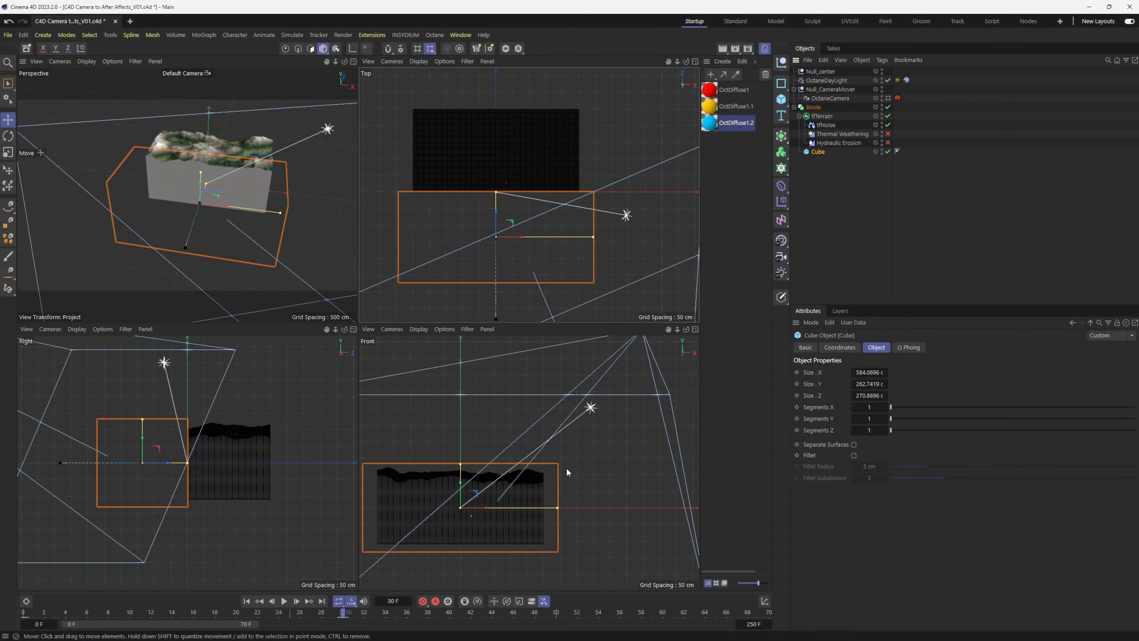
In Cinema 4D, maximise the perspective view, look through the OctaneCamera and scrub to frame 53 to examine its move
{"action": "middle_click", "coordinate": [213, 232]}
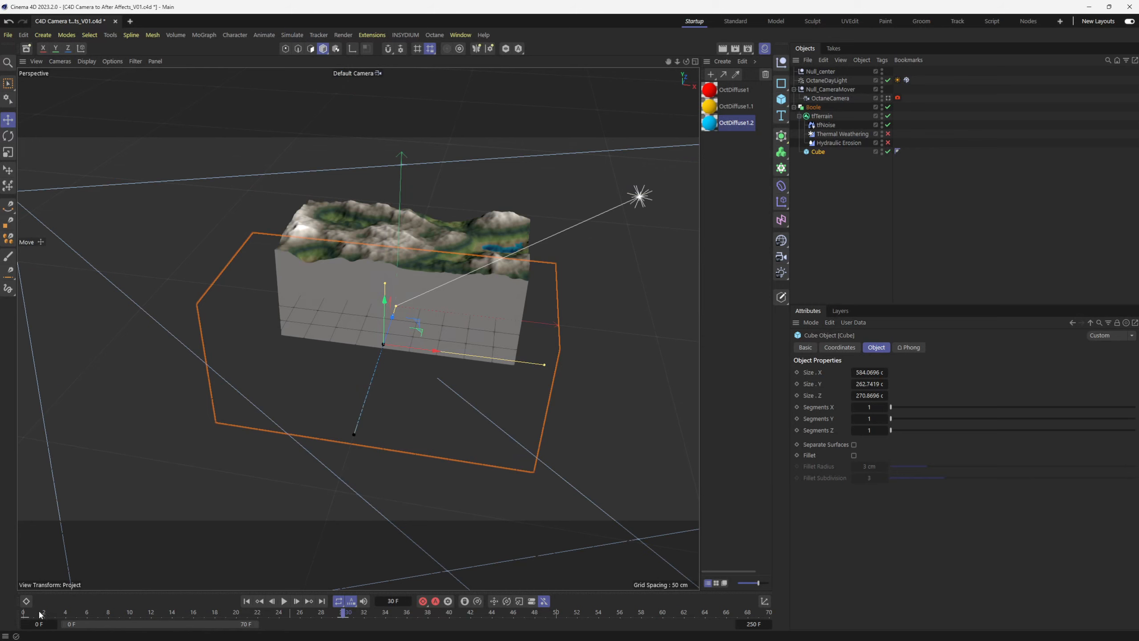
{"action": "left_click_drag", "start_coordinate": [66, 615], "coordinate": [338, 612]}
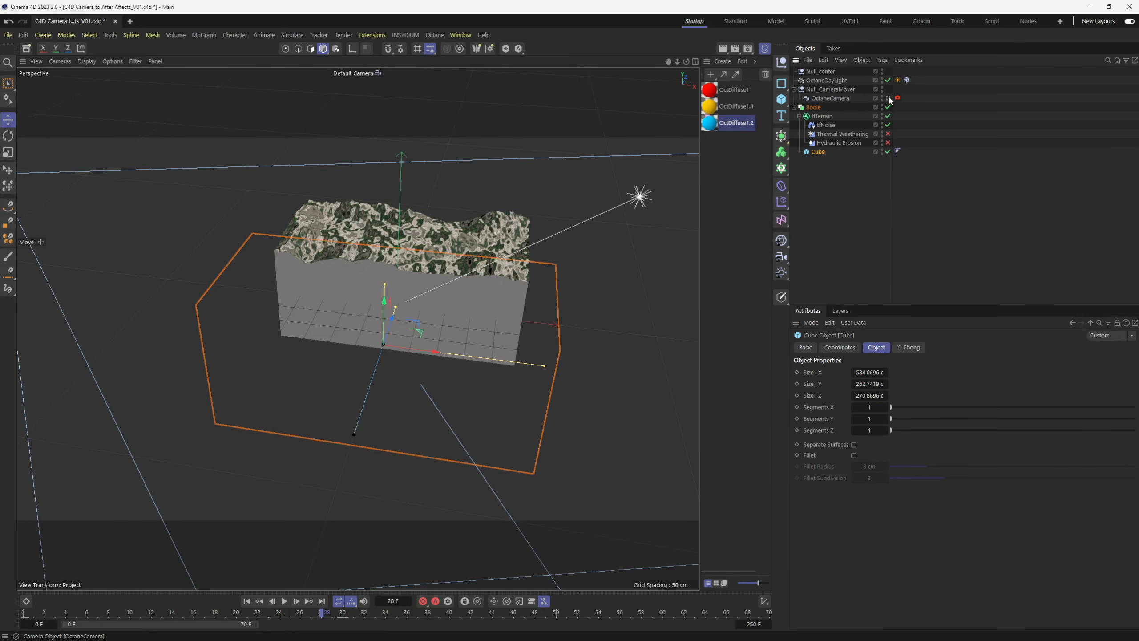
{"action": "left_click", "coordinate": [889, 99]}
{"action": "left_click_drag", "start_coordinate": [37, 617], "coordinate": [577, 614]}
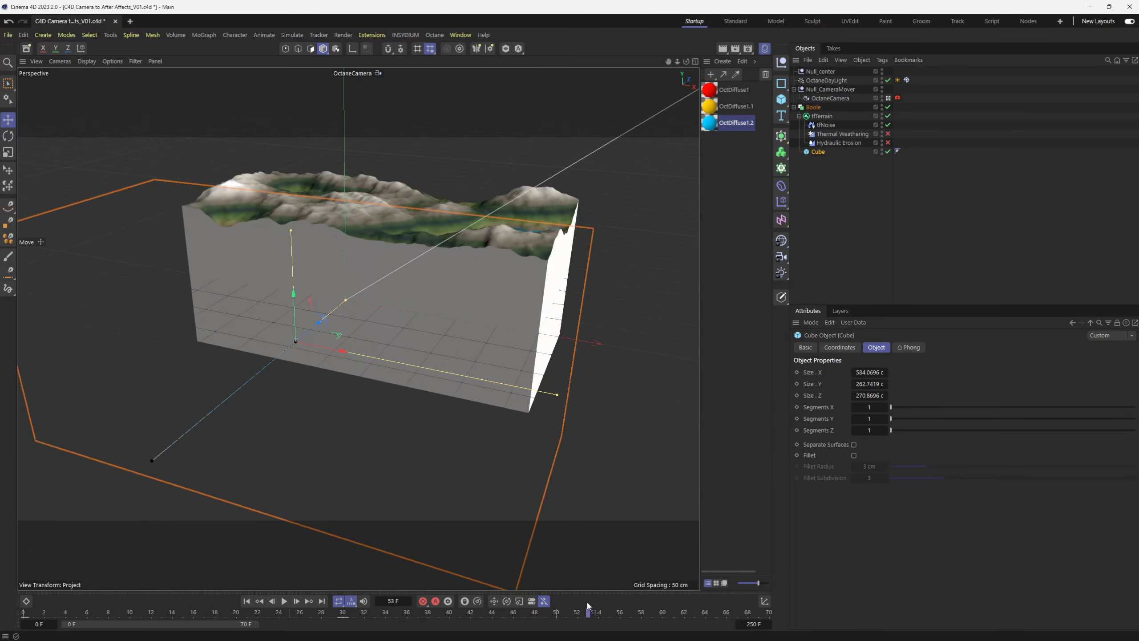
Inspect the OctaneCamera and scrub the Null_CameraMover animation to frame 40 in the maximised top view
{"action": "left_click", "coordinate": [824, 99]}
{"action": "middle_click", "coordinate": [378, 248]}
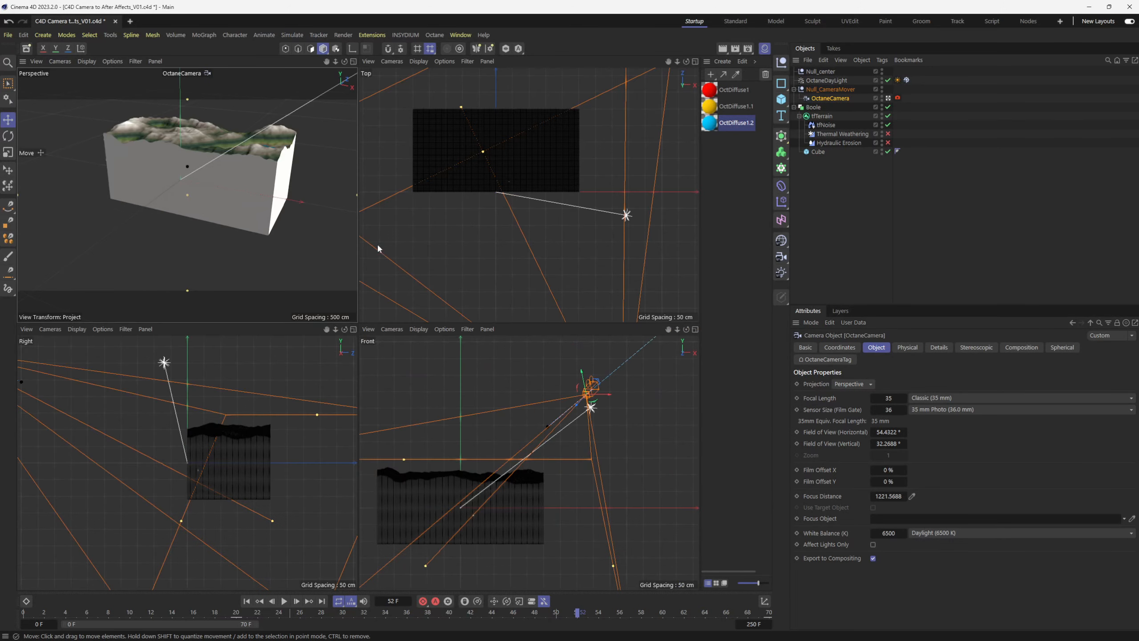
{"action": "scroll", "coordinate": [518, 194], "scroll_direction": "down", "scroll_amount": 4}
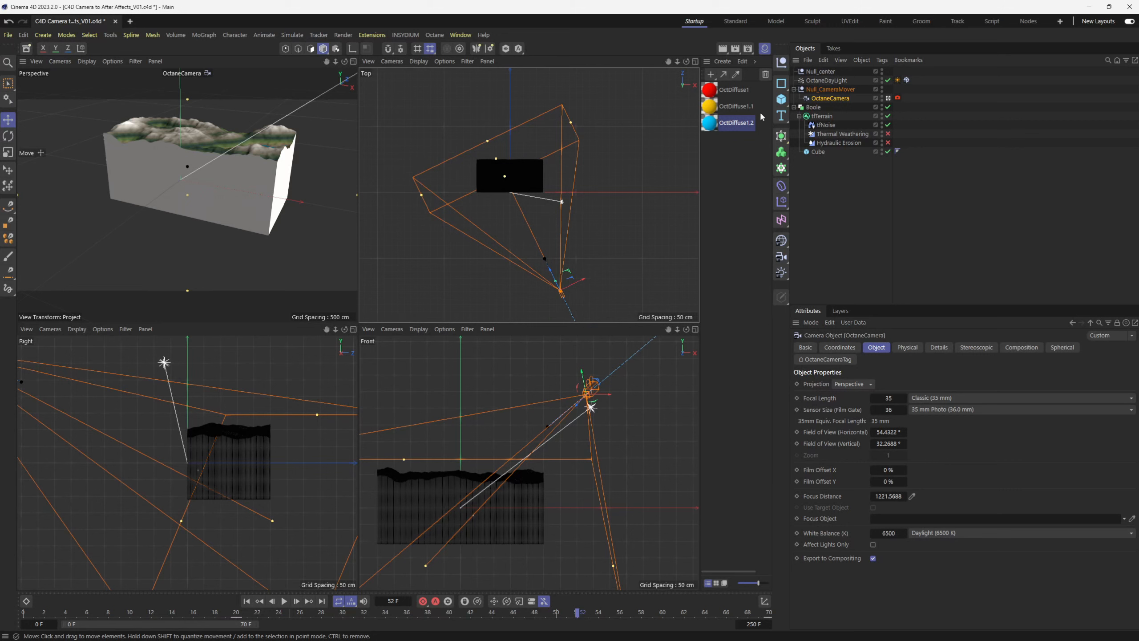
{"action": "left_click", "coordinate": [827, 90]}
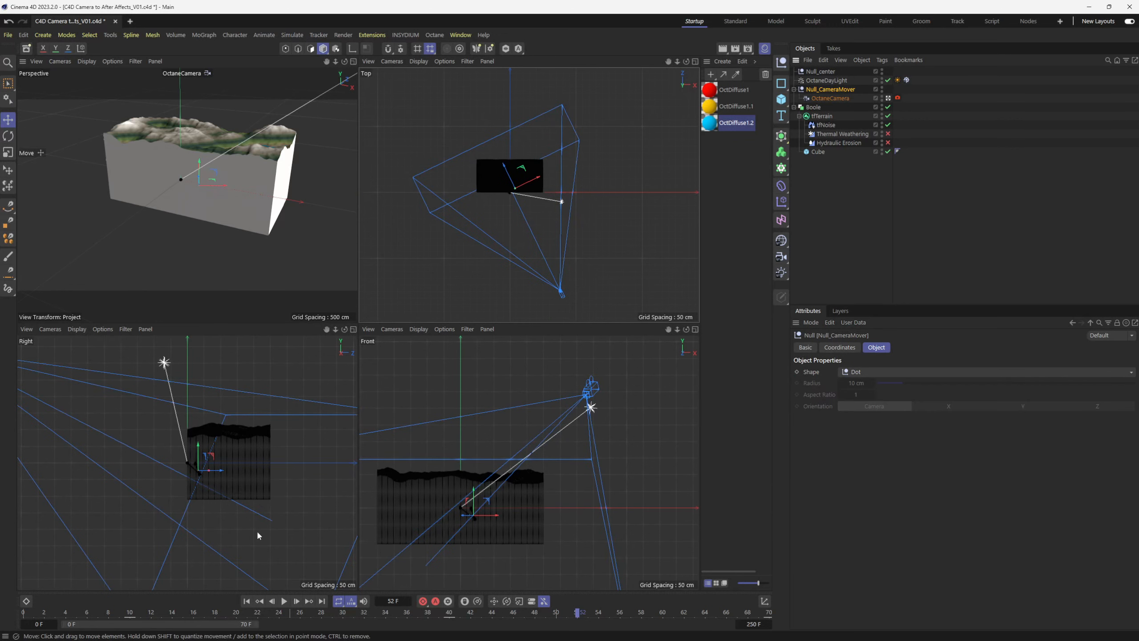
{"action": "left_click_drag", "start_coordinate": [44, 613], "coordinate": [663, 613]}
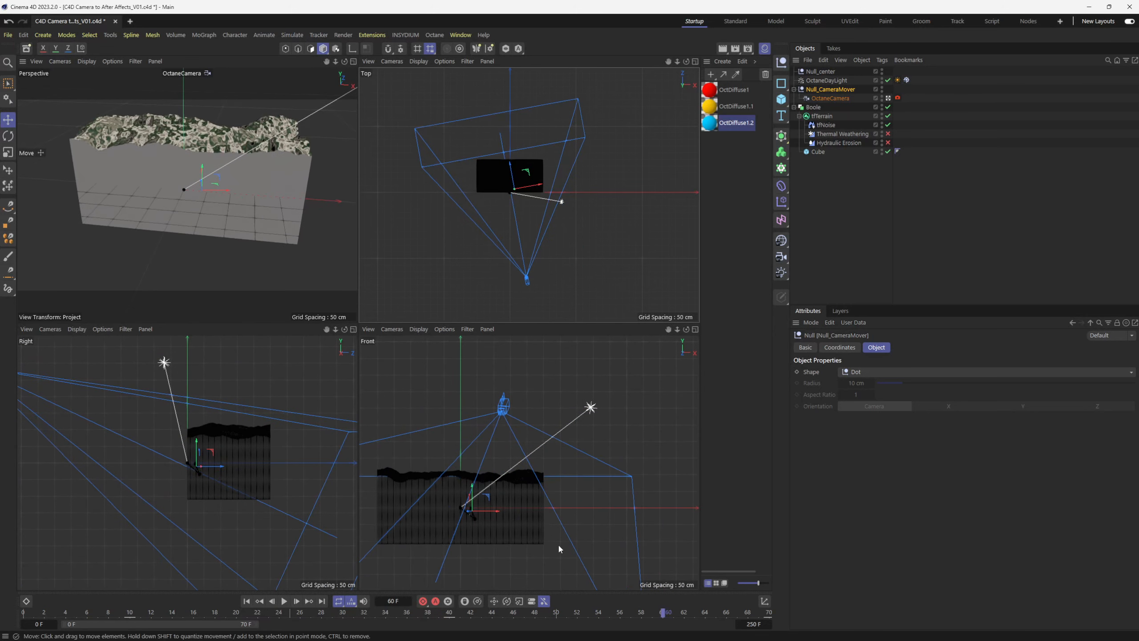
{"action": "middle_click", "coordinate": [611, 147]}
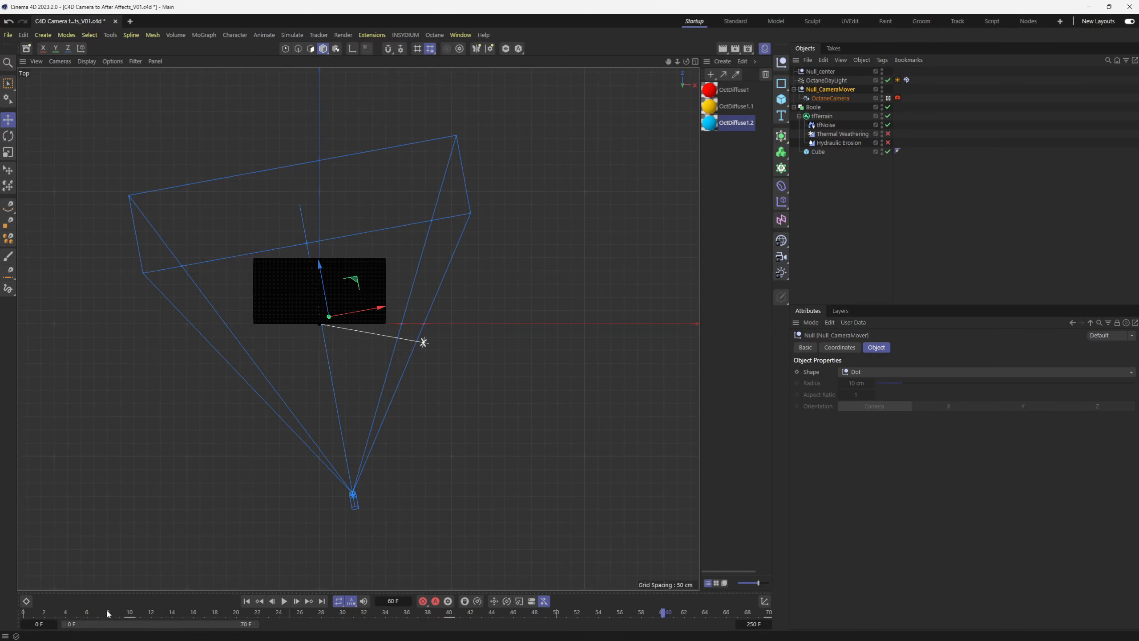
{"action": "left_click_drag", "start_coordinate": [108, 614], "coordinate": [449, 621]}
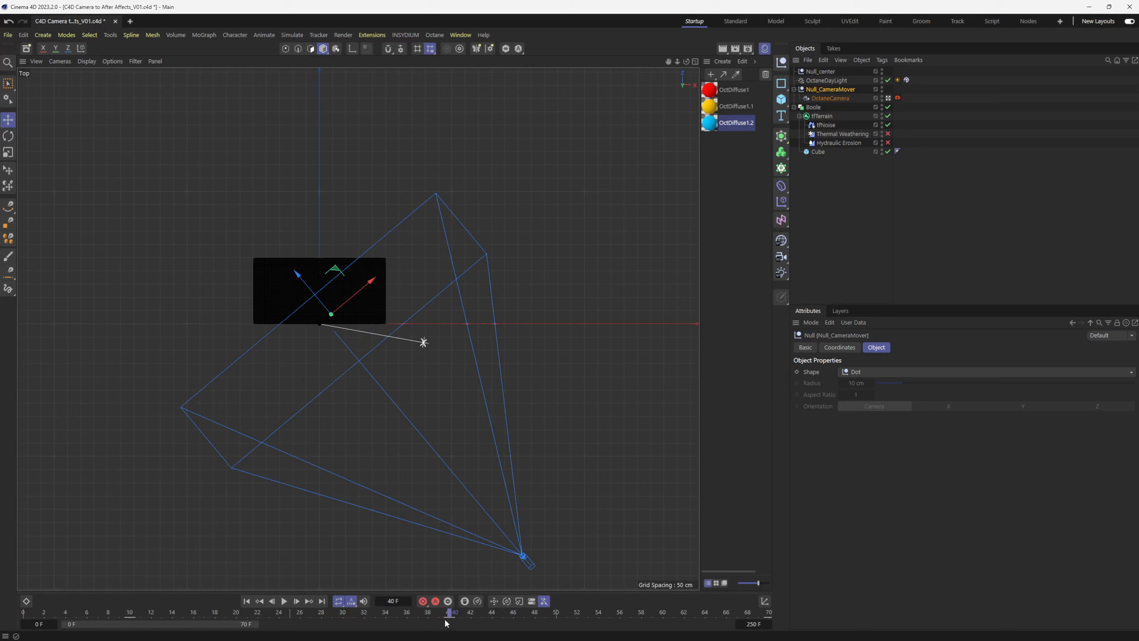
Move the OctaneCamera along its viewing axis closer to the terrain at frame 40 and scrub to frame 51 to check its path
{"action": "left_click", "coordinate": [524, 561]}
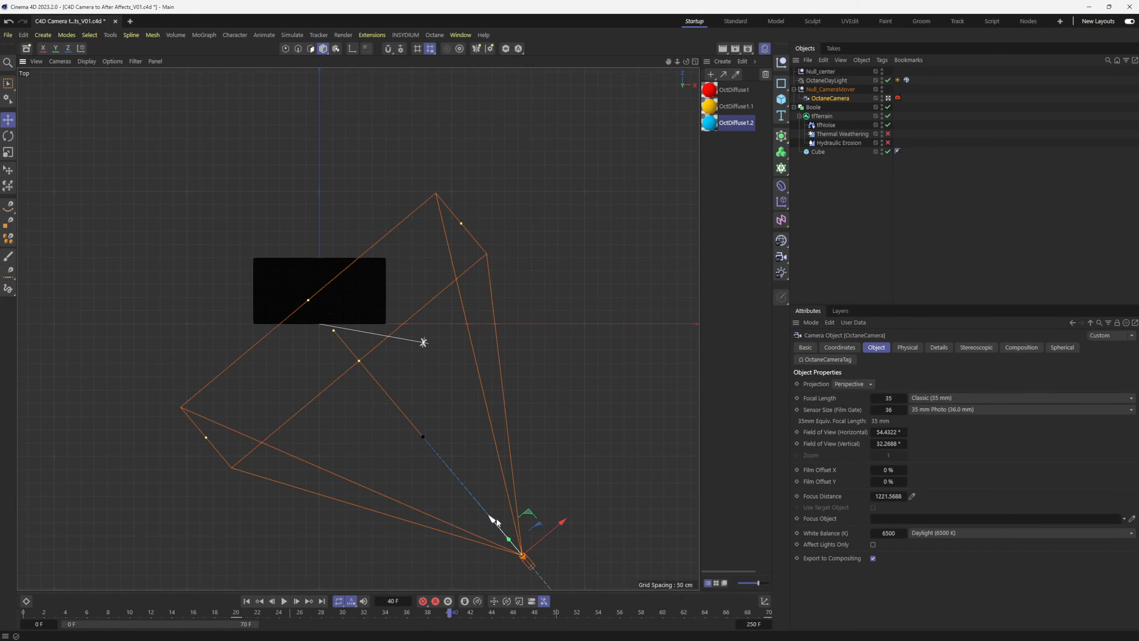
{"action": "left_click_drag", "start_coordinate": [493, 523], "coordinate": [408, 413]}
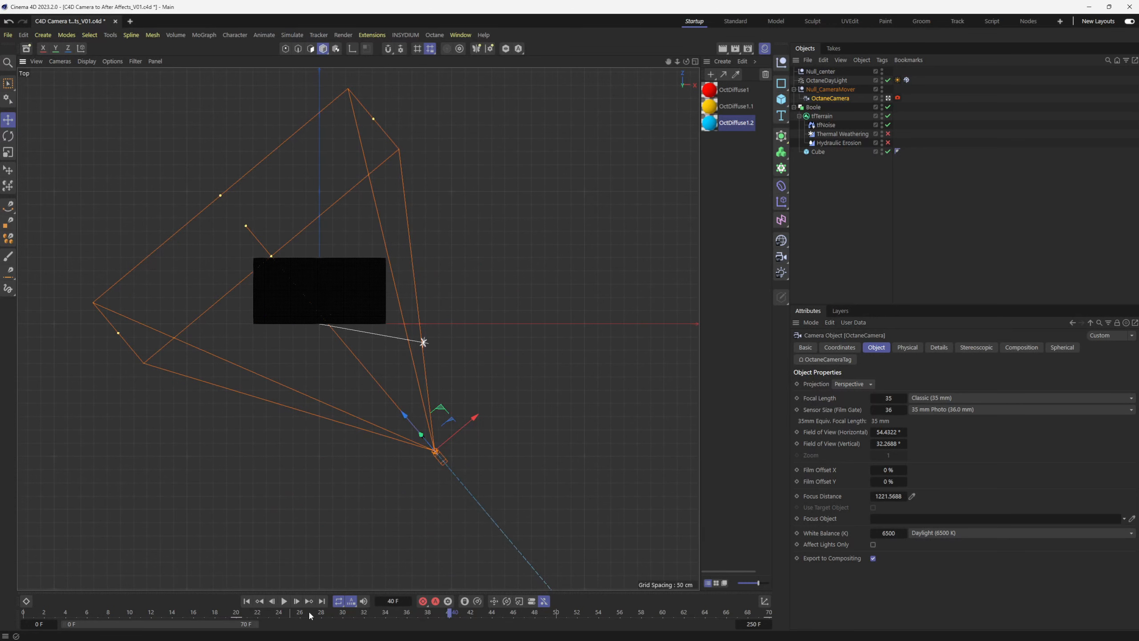
{"action": "left_click_drag", "start_coordinate": [326, 613], "coordinate": [663, 623]}
{"action": "middle_click_drag", "start_coordinate": [434, 507], "coordinate": [446, 351], "text": "alt"}
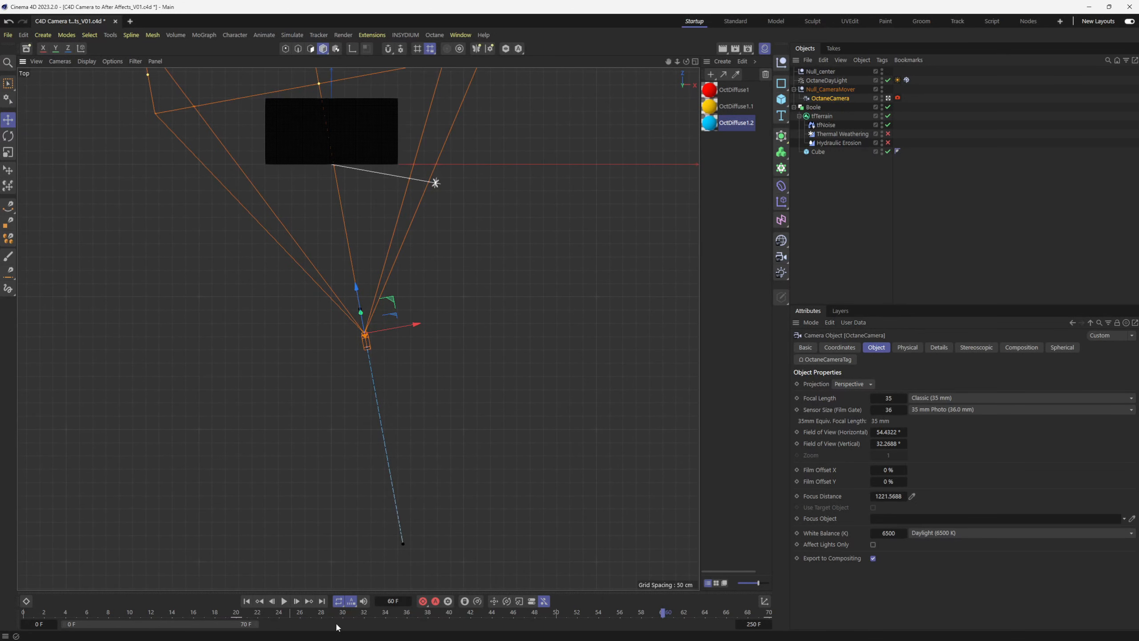
{"action": "left_click_drag", "start_coordinate": [314, 617], "coordinate": [567, 612]}
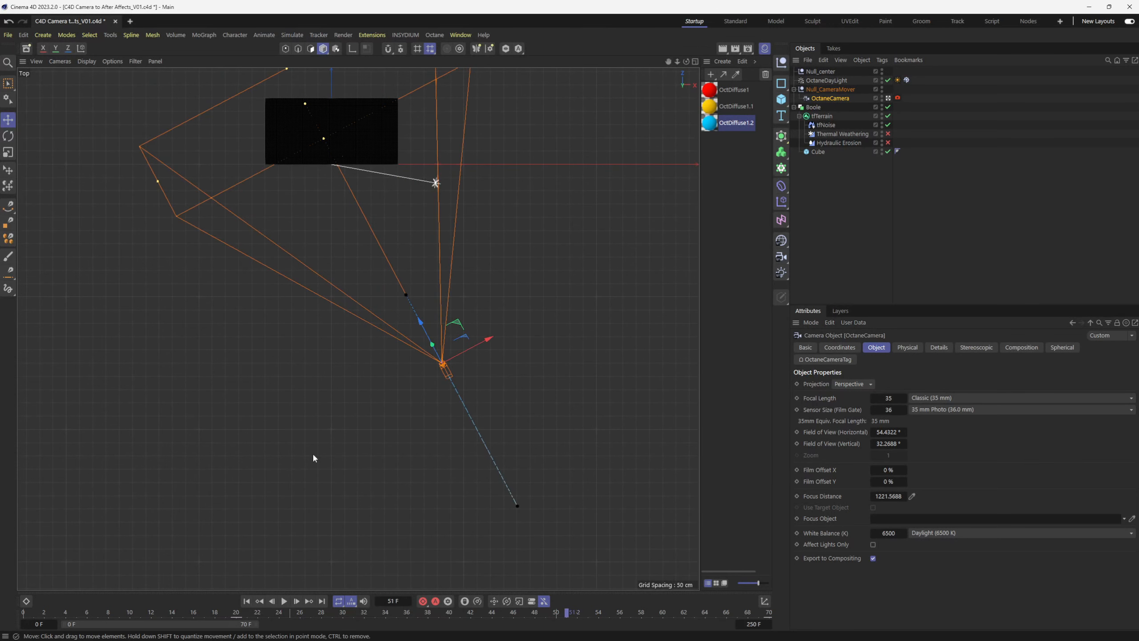
Delete the Null_CameraMover keyframe at frame 40
{"action": "left_click", "coordinate": [830, 89]}
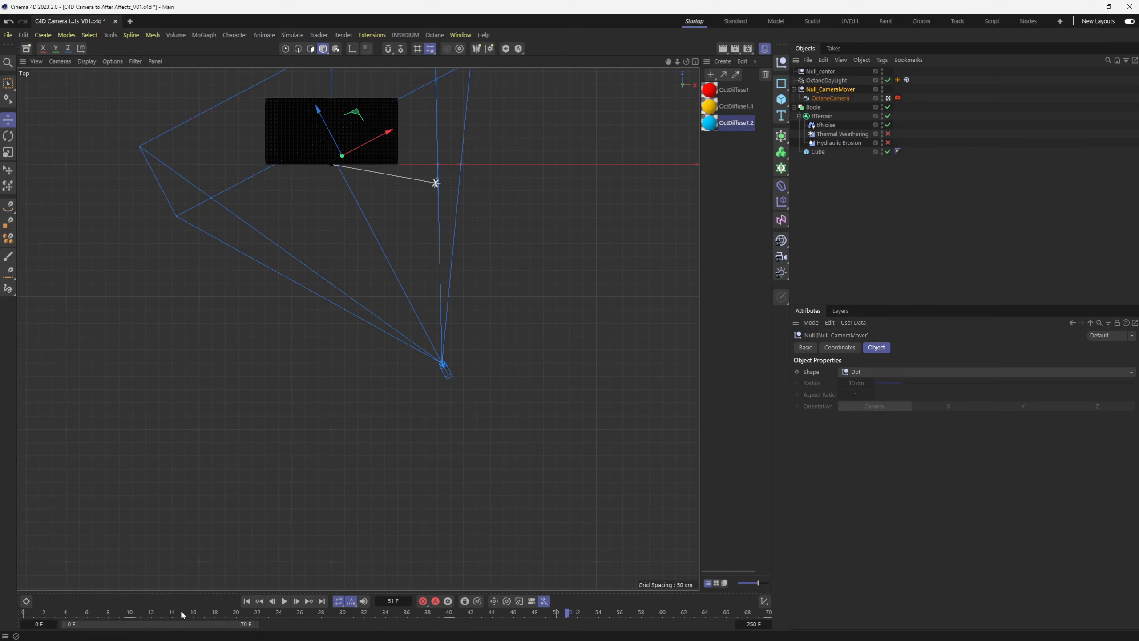
{"action": "left_click_drag", "start_coordinate": [182, 613], "coordinate": [447, 625]}
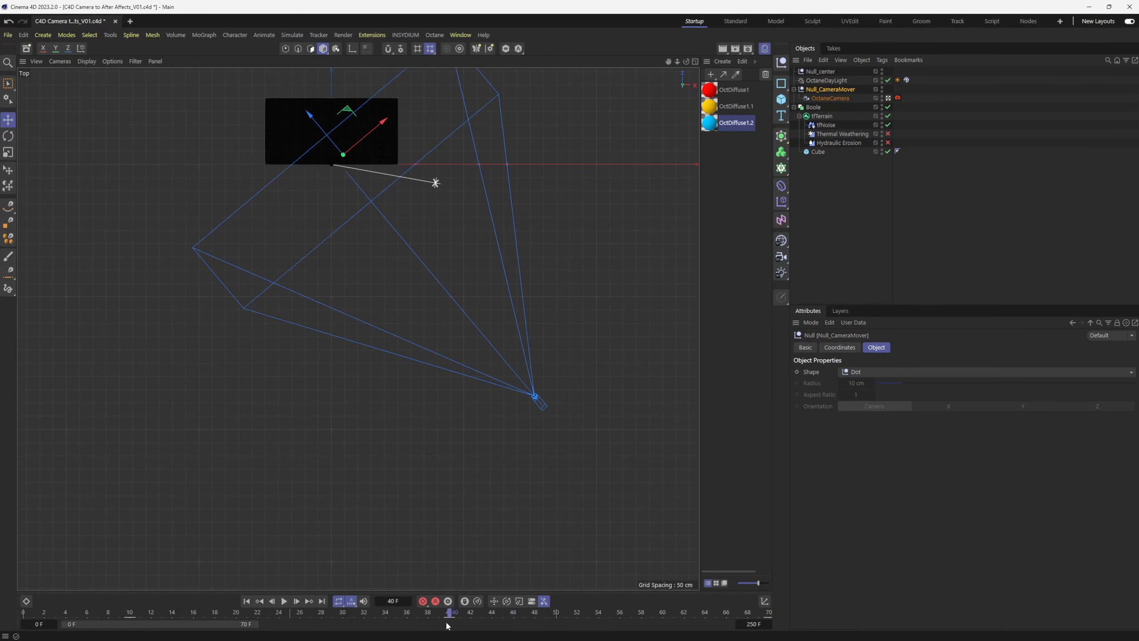
{"action": "left_click", "coordinate": [449, 620]}
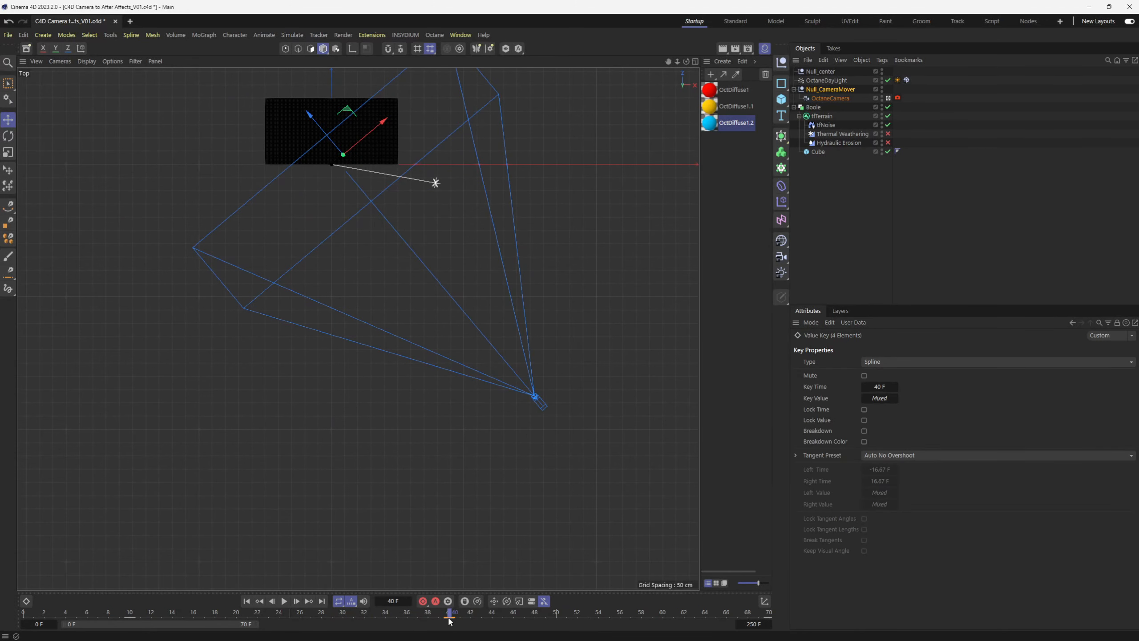
{"action": "key", "text": "Delete"}
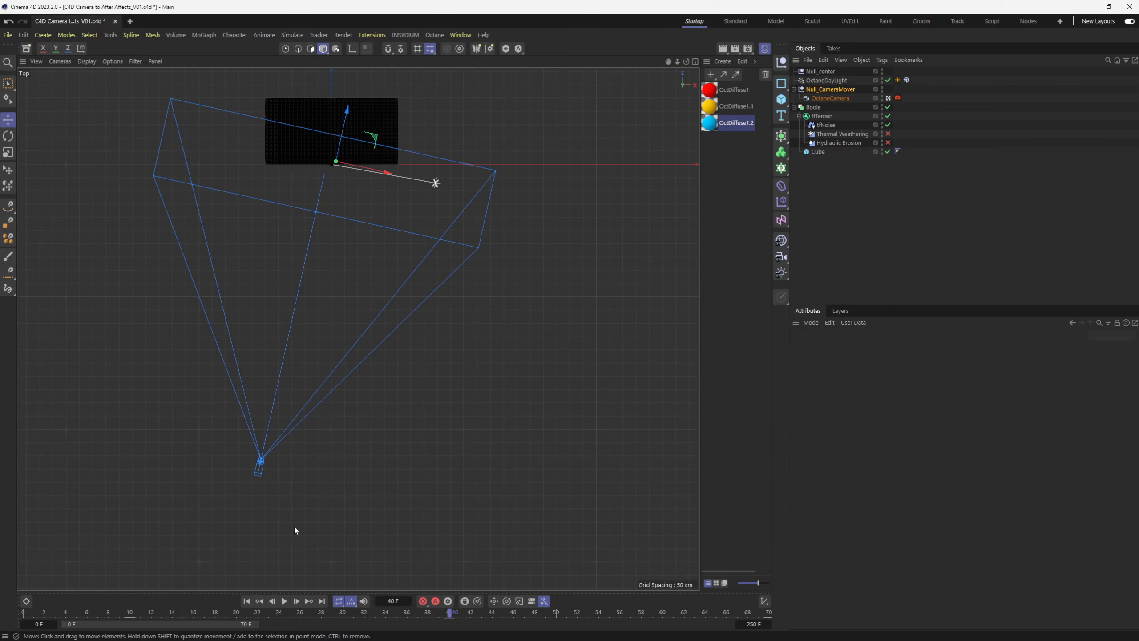
Scrub the shortened camera move to frame 52 in the top view and examine it through the OctaneCamera in the maximised perspective view
{"action": "left_click", "coordinate": [130, 613]}
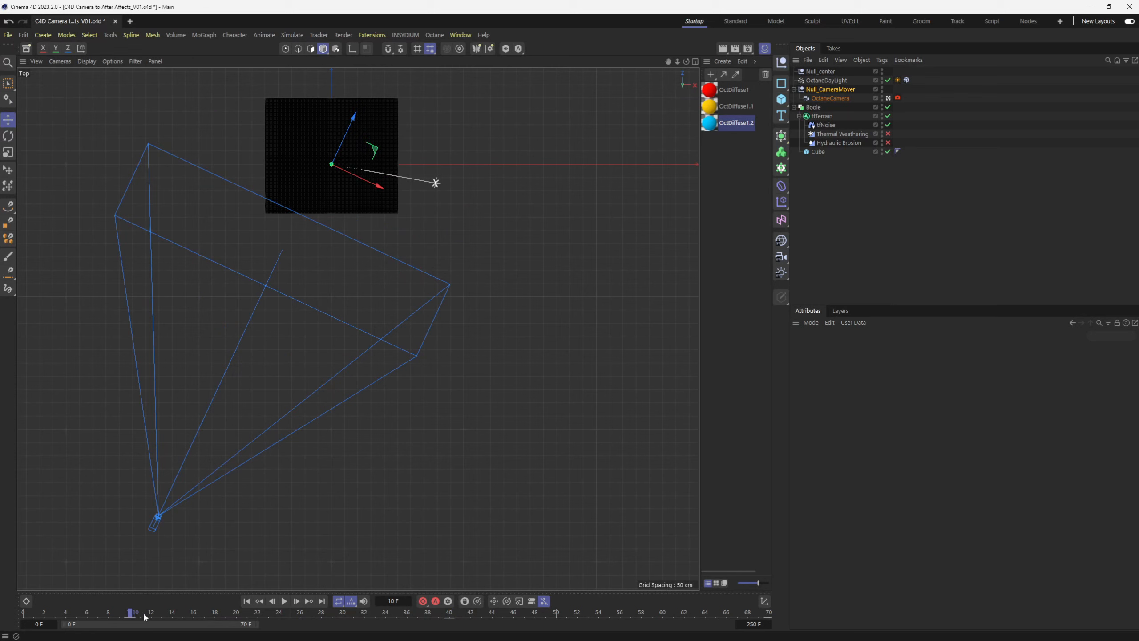
{"action": "left_click_drag", "start_coordinate": [145, 617], "coordinate": [119, 614]}
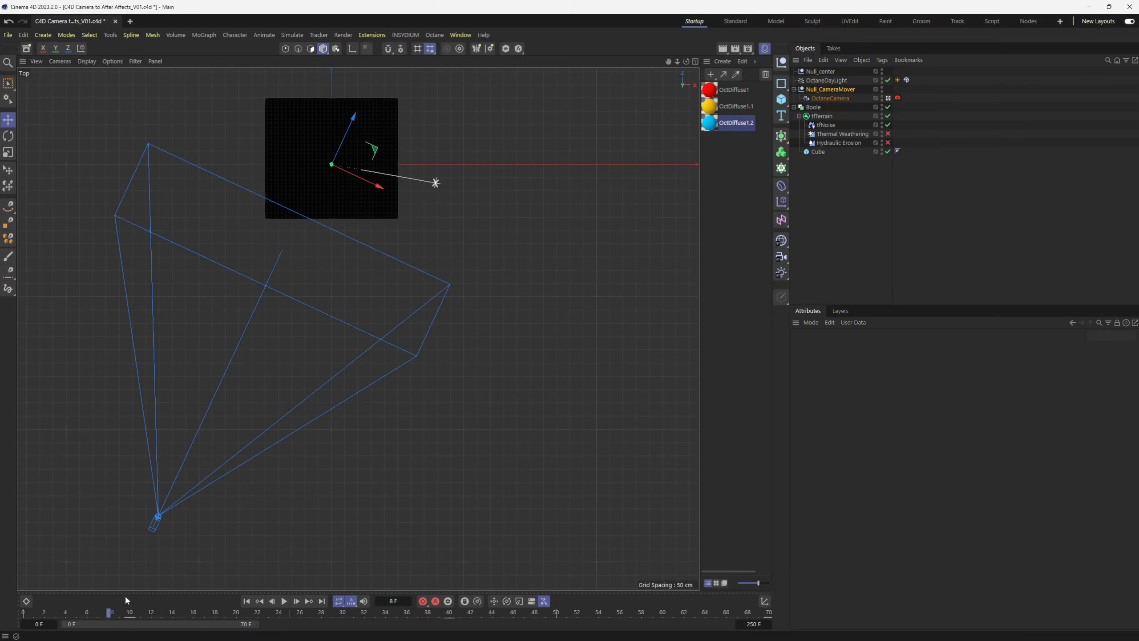
{"action": "left_click", "coordinate": [418, 614]}
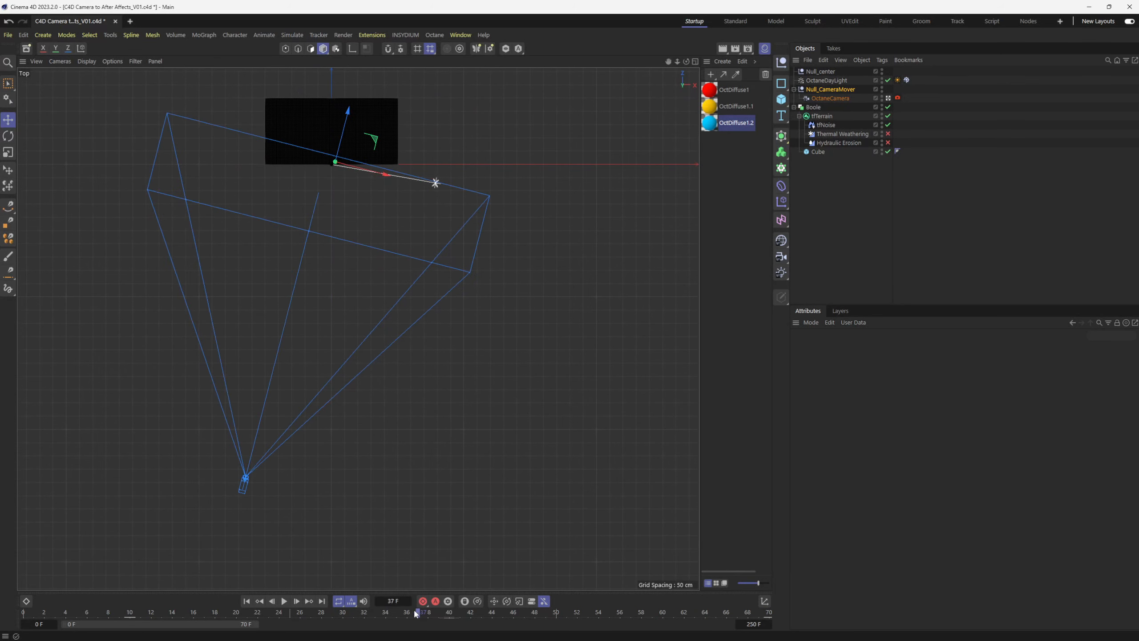
{"action": "left_click", "coordinate": [828, 98]}
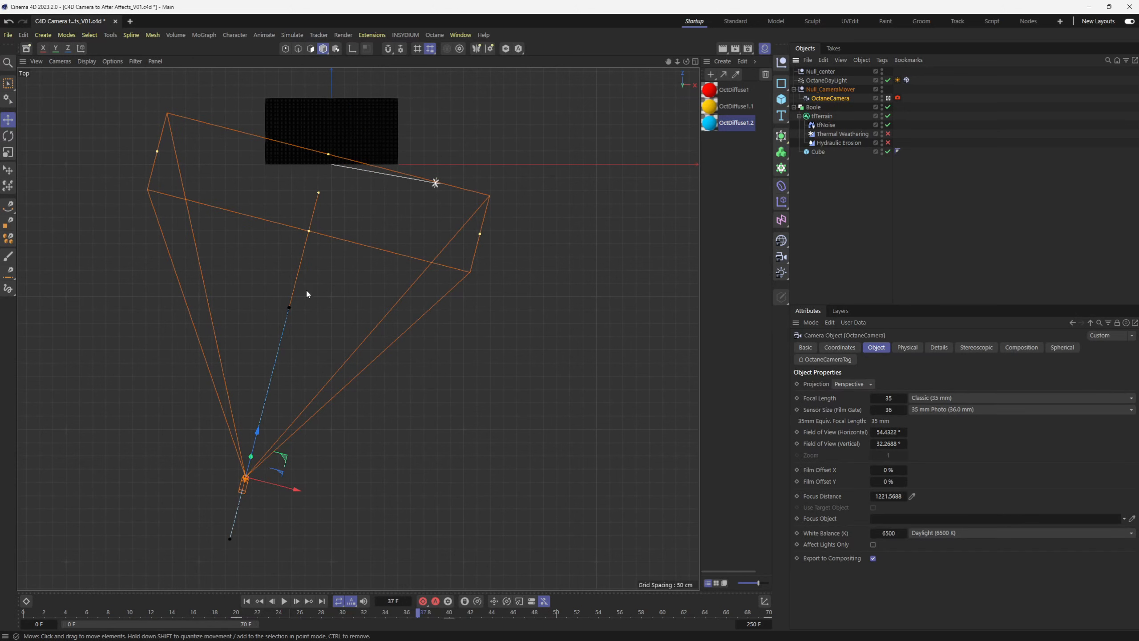
{"action": "left_click_drag", "start_coordinate": [237, 615], "coordinate": [579, 605]}
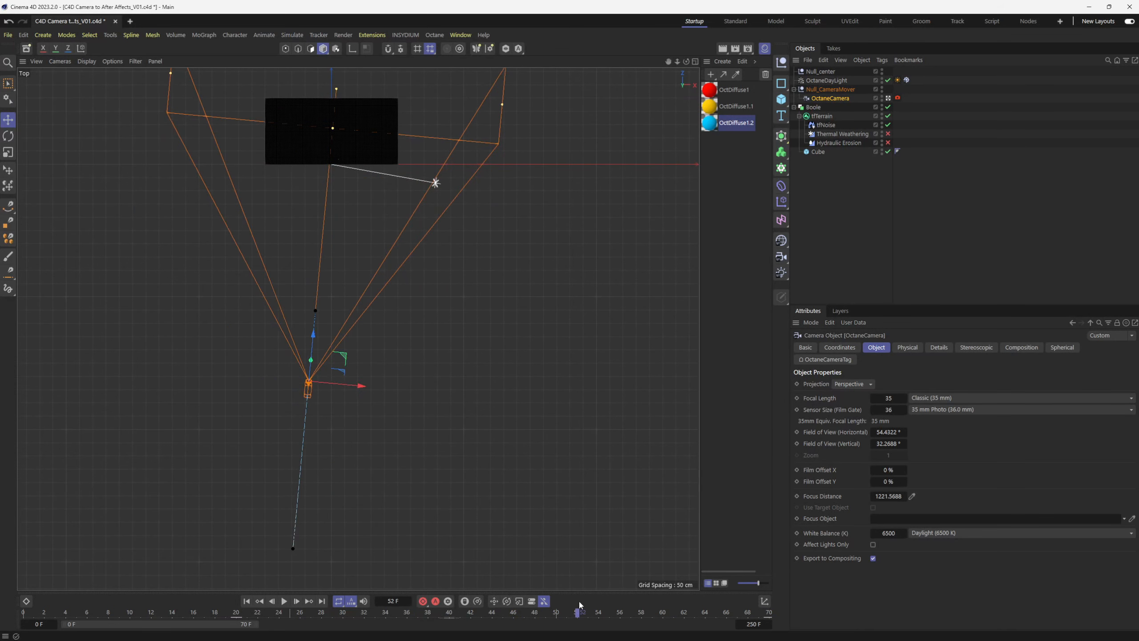
{"action": "middle_click", "coordinate": [364, 408]}
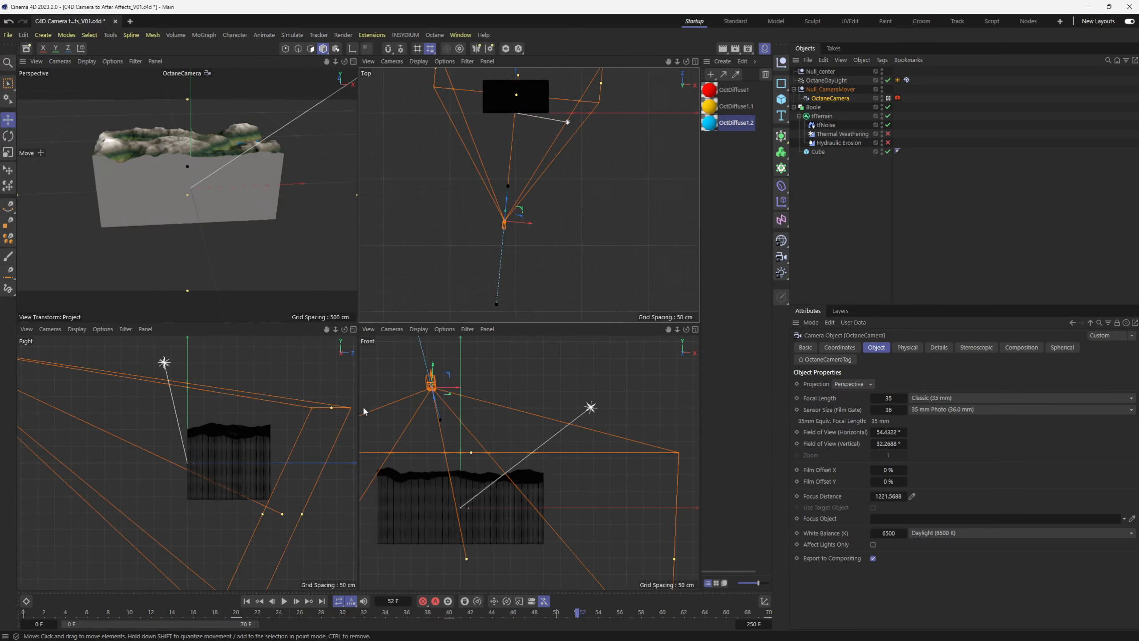
{"action": "middle_click", "coordinate": [205, 243]}
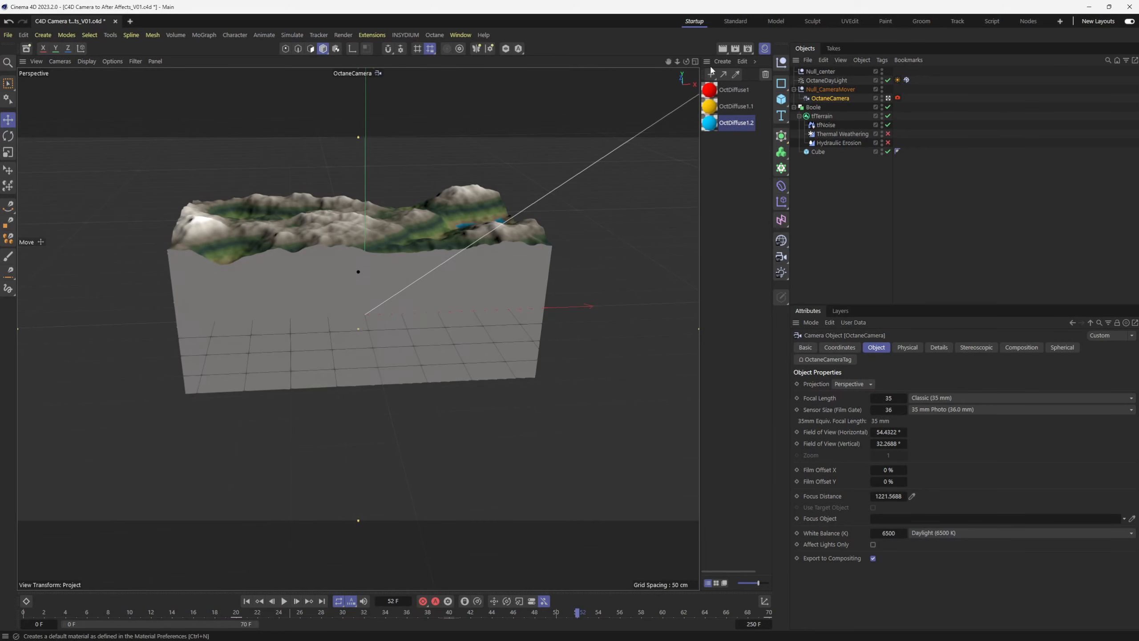
Review the render settings' output, image save and After Effects compositing project file options
{"action": "left_click", "coordinate": [748, 50]}
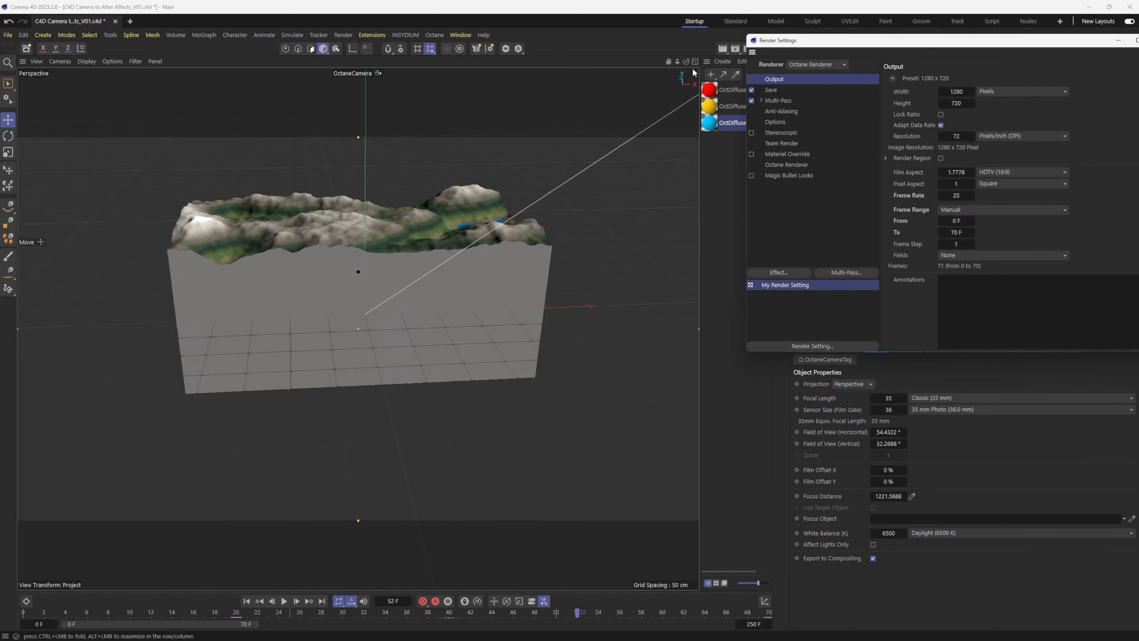
{"action": "left_click_drag", "start_coordinate": [737, 47], "coordinate": [420, 103]}
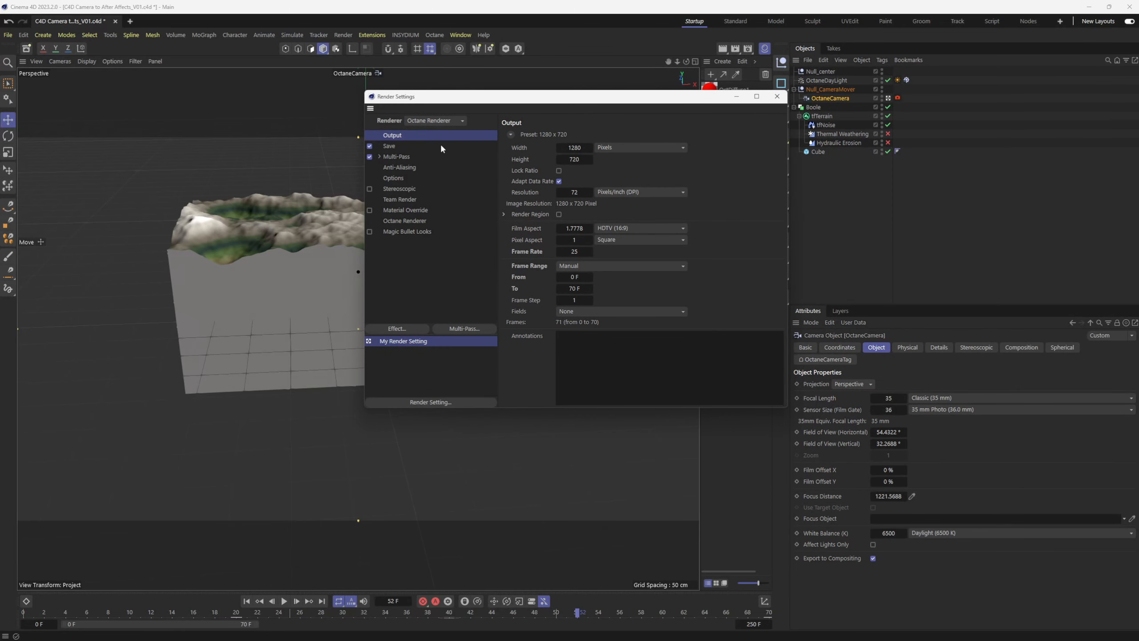
{"action": "left_click", "coordinate": [394, 146]}
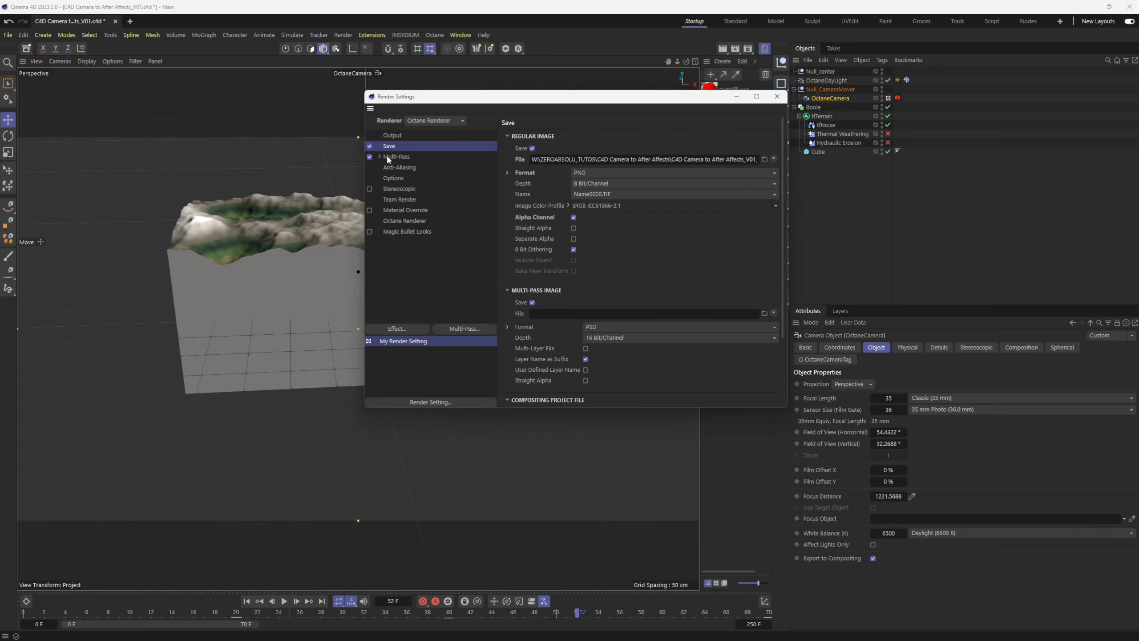
{"action": "scroll", "coordinate": [528, 337], "scroll_direction": "down", "scroll_amount": 3}
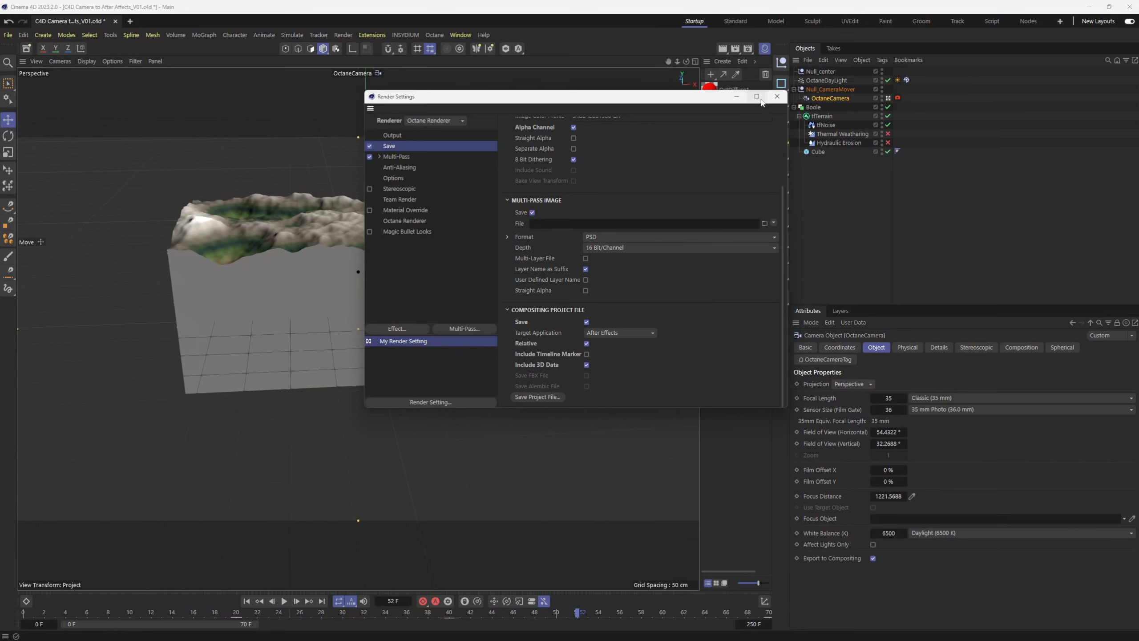
{"action": "left_click", "coordinate": [778, 96]}
Render frames 0 to 70 in the Picture Viewer, overwriting the existing files, and play back the rendered sequence
{"action": "left_click", "coordinate": [735, 48]}
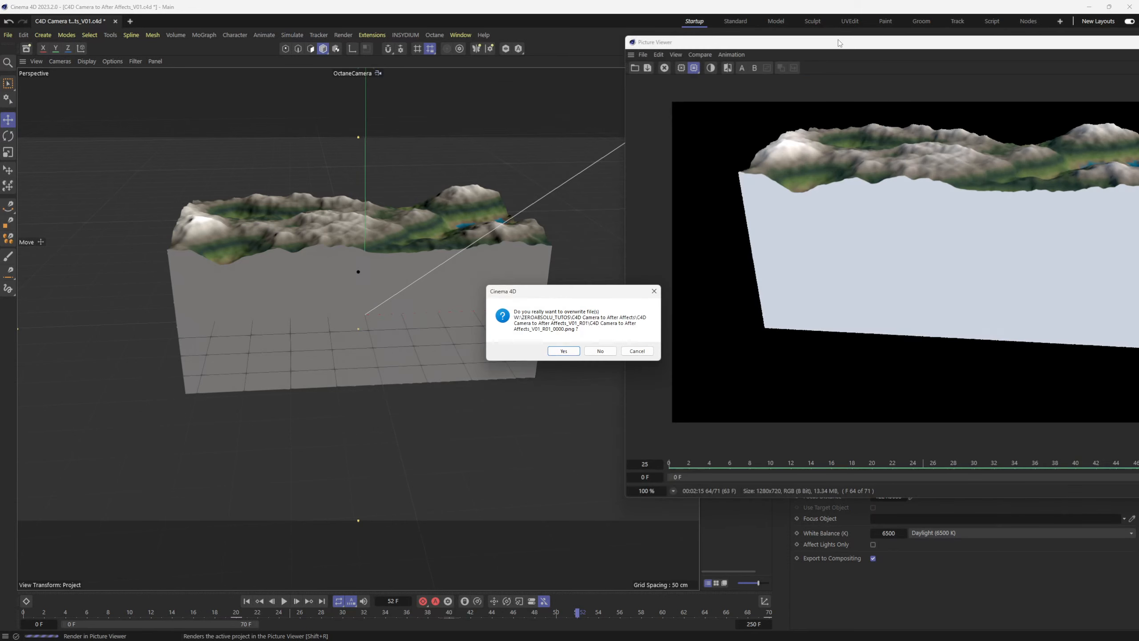
{"action": "left_click", "coordinate": [560, 352]}
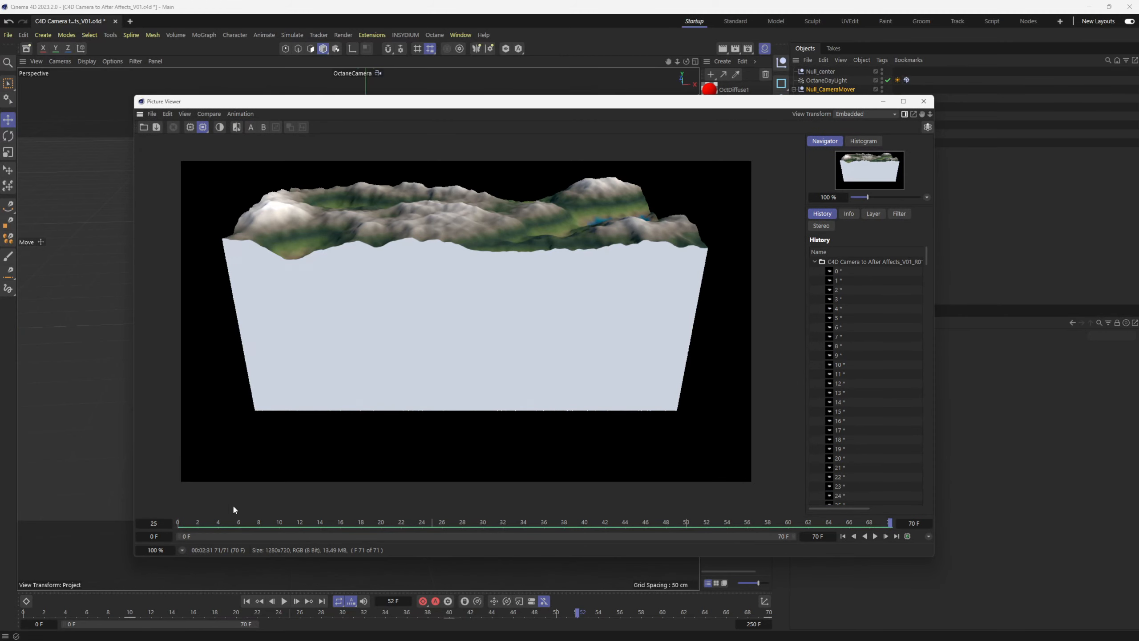
{"action": "left_click", "coordinate": [875, 537]}
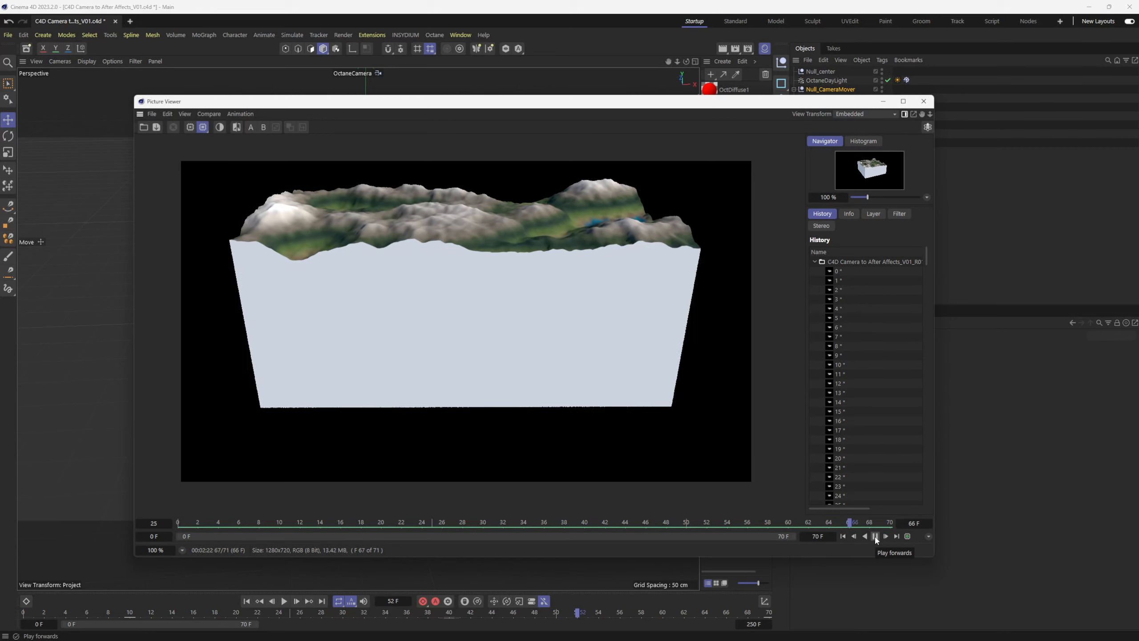
{"action": "left_click", "coordinate": [875, 537]}
{"action": "left_click", "coordinate": [323, 523]}
{"action": "left_click_drag", "start_coordinate": [323, 524], "coordinate": [890, 533]}
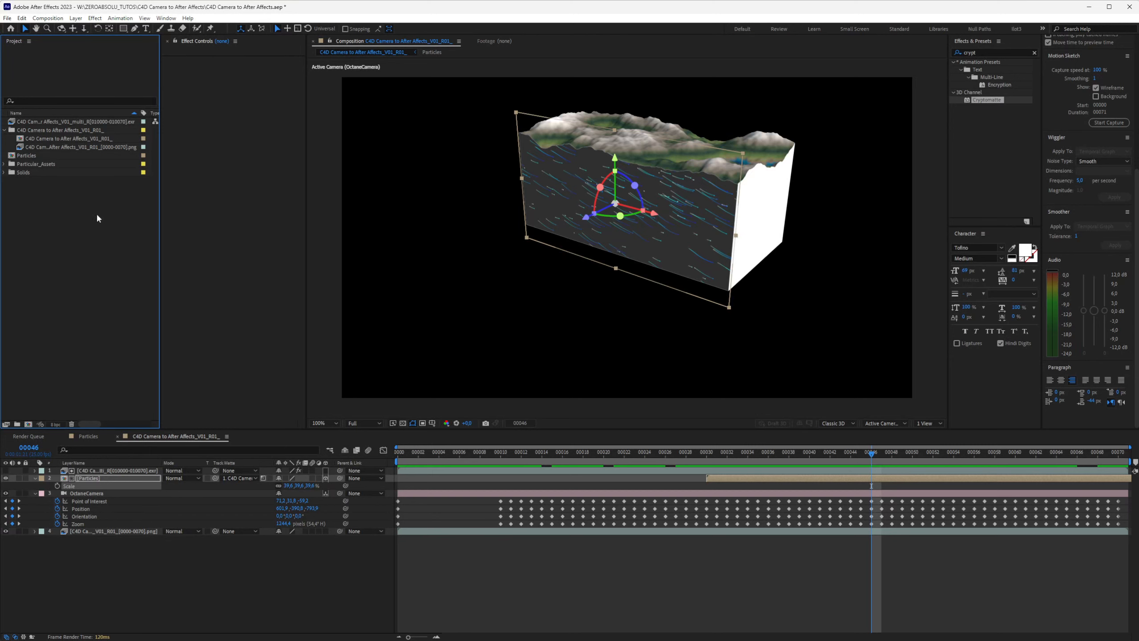
Switch to After Effects, scrub the main composition to frame 10 and import the re-exported C4D Camera to After Affects_V01_R01_.aec file
{"action": "left_click_drag", "start_coordinate": [438, 450], "coordinate": [501, 465]}
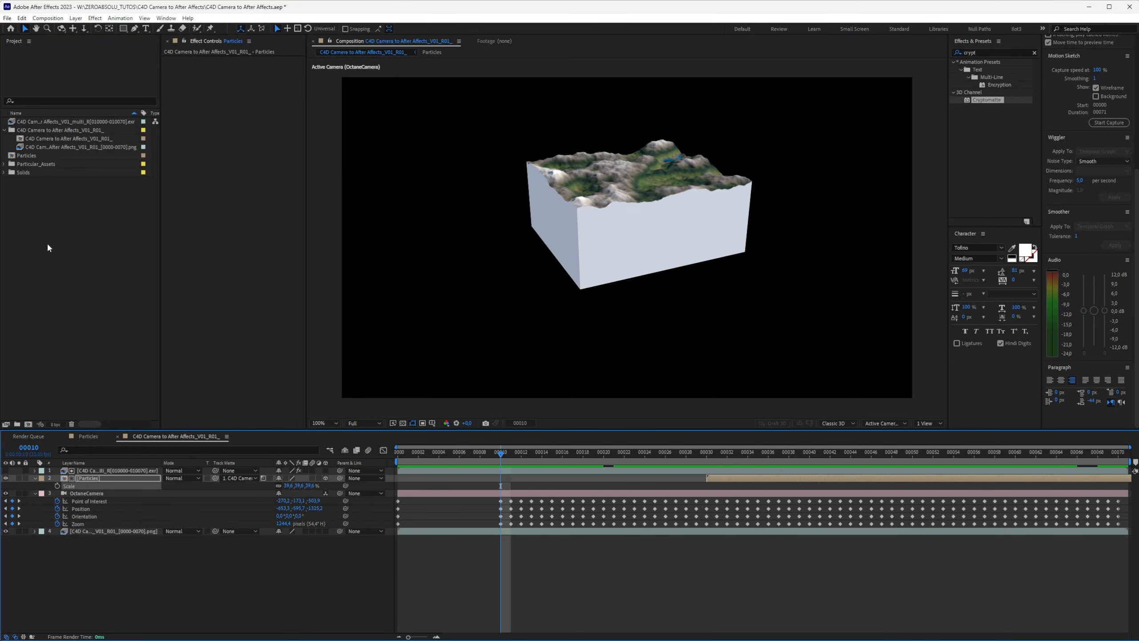
{"action": "left_click", "coordinate": [63, 228]}
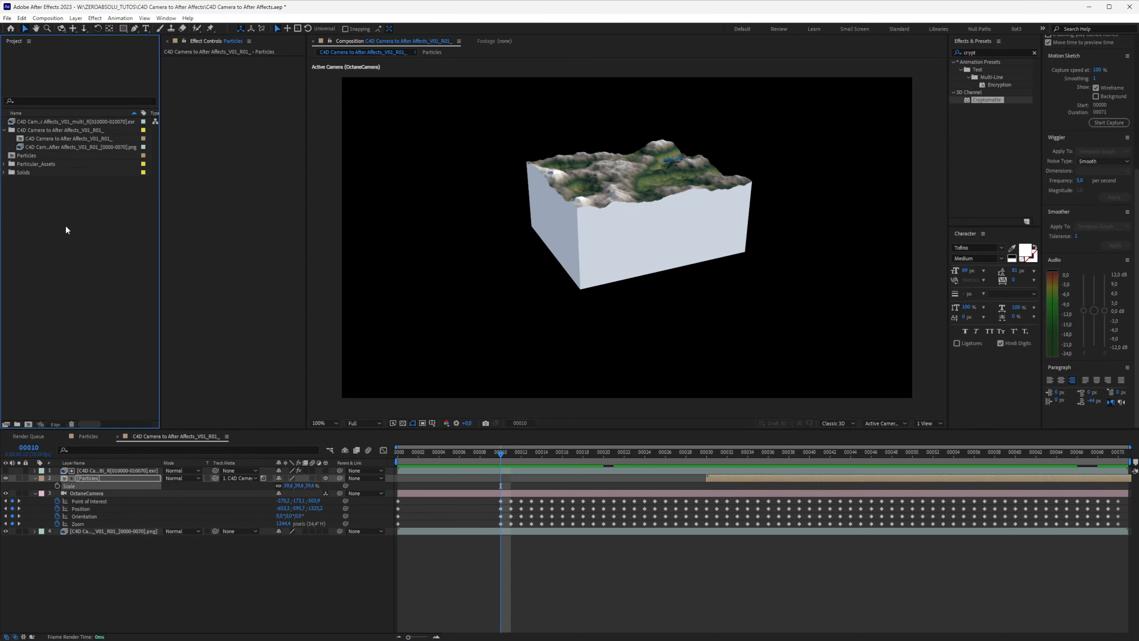
{"action": "double_click", "coordinate": [66, 229]}
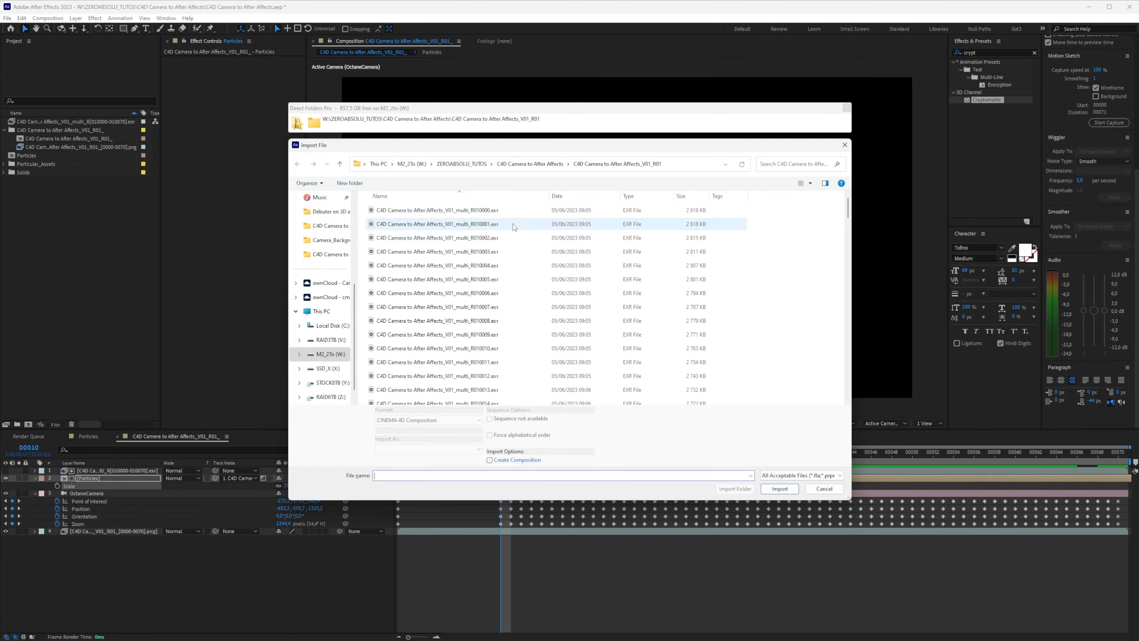
{"action": "scroll", "coordinate": [506, 352], "scroll_direction": "down", "scroll_amount": 14}
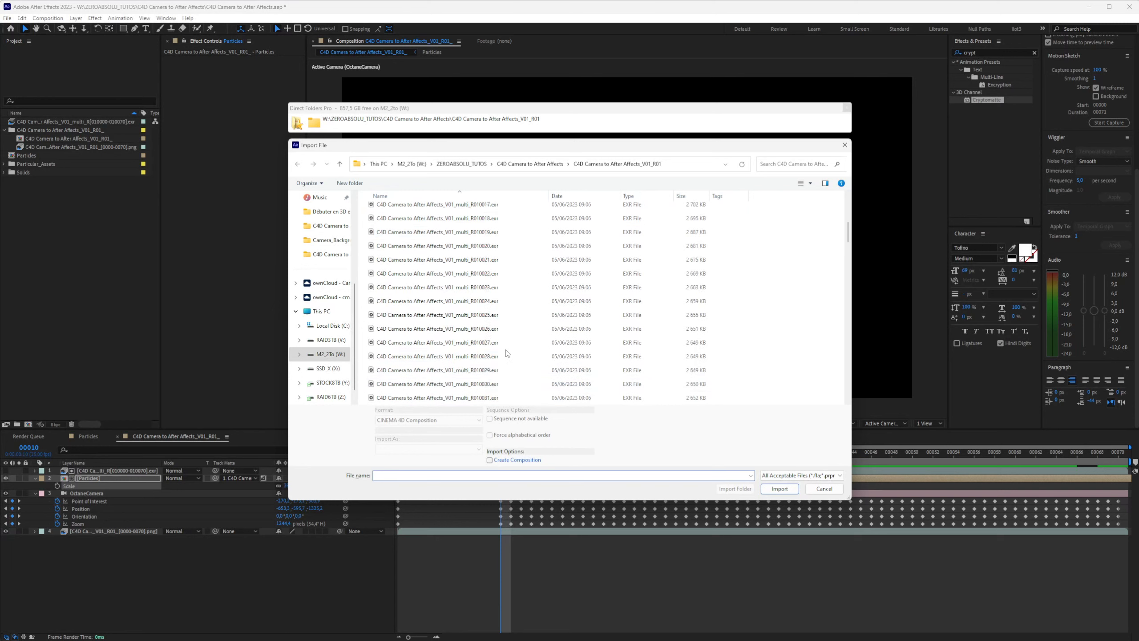
{"action": "scroll", "coordinate": [505, 353], "scroll_direction": "down", "scroll_amount": 7}
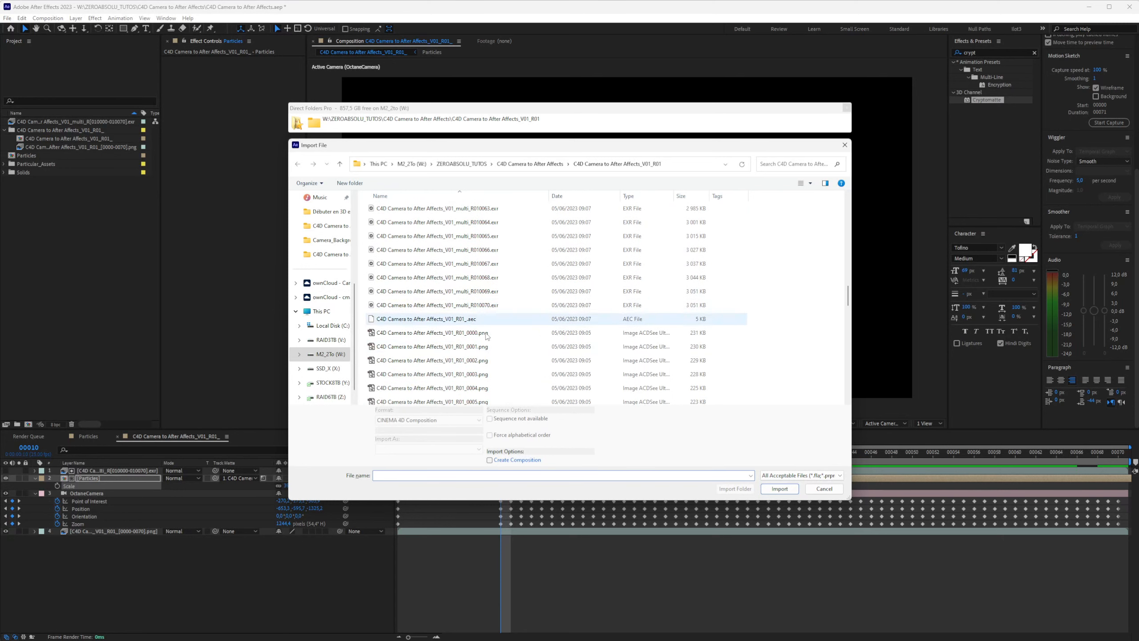
{"action": "double_click", "coordinate": [430, 319]}
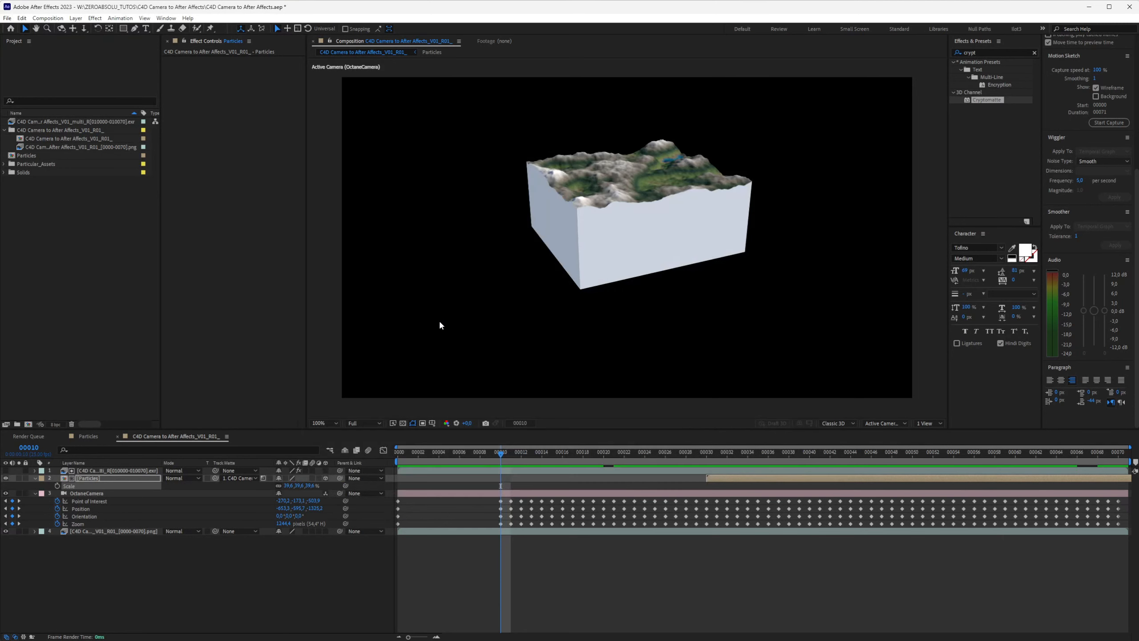
Expand the newly imported C4D Camera to After Affects_V01_R01_ folder and open the composition inside it
{"action": "left_click", "coordinate": [20, 157]}
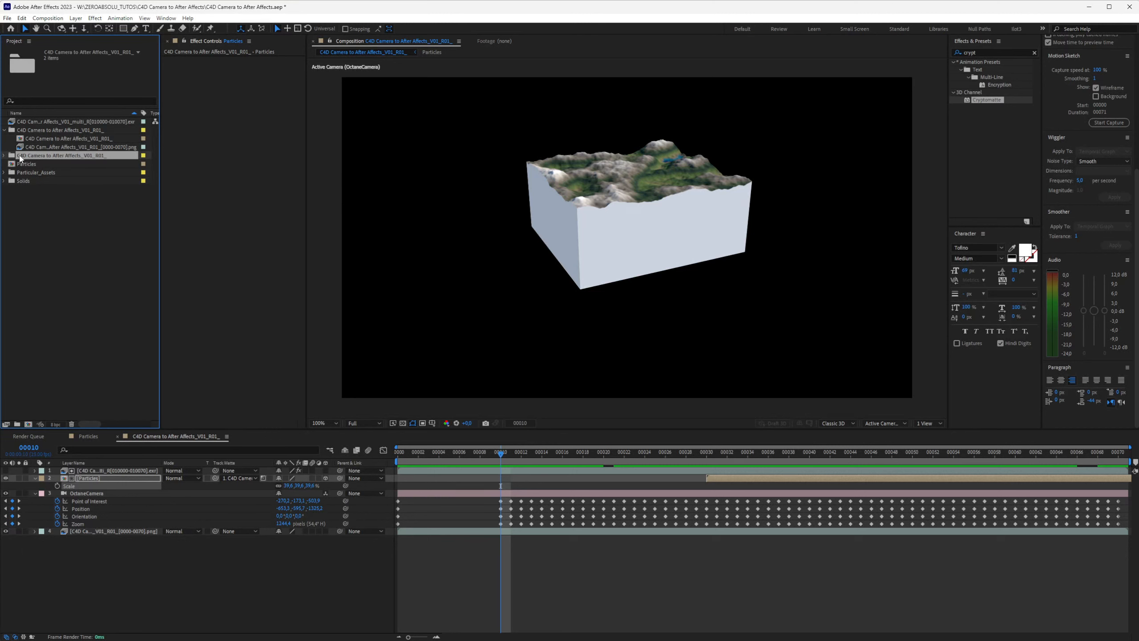
{"action": "left_click", "coordinate": [5, 155]}
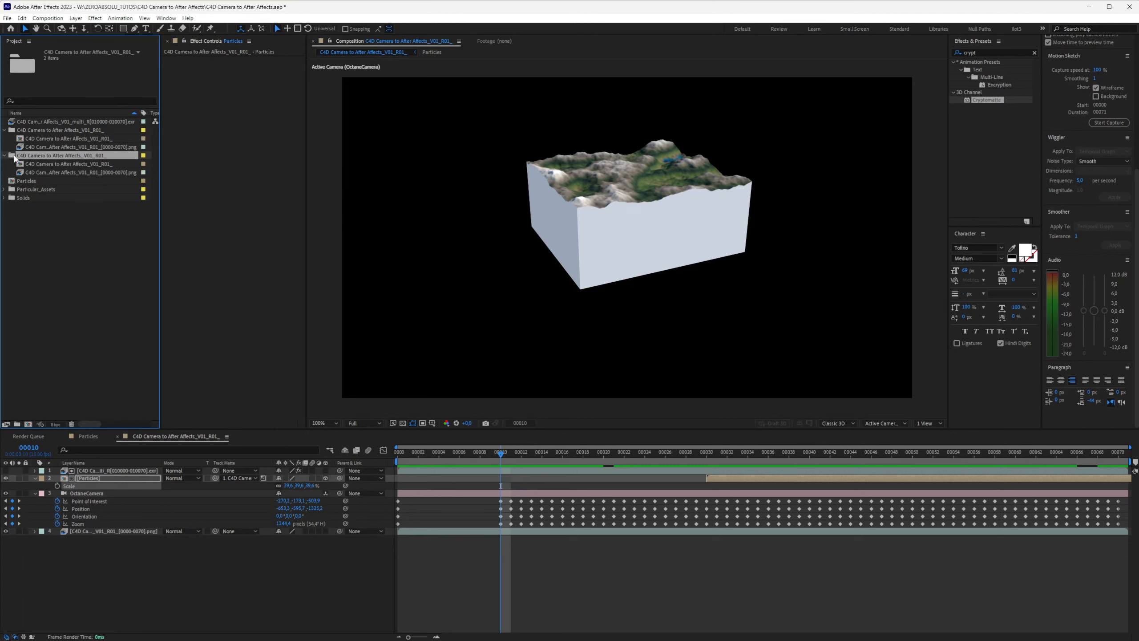
{"action": "left_click", "coordinate": [46, 164]}
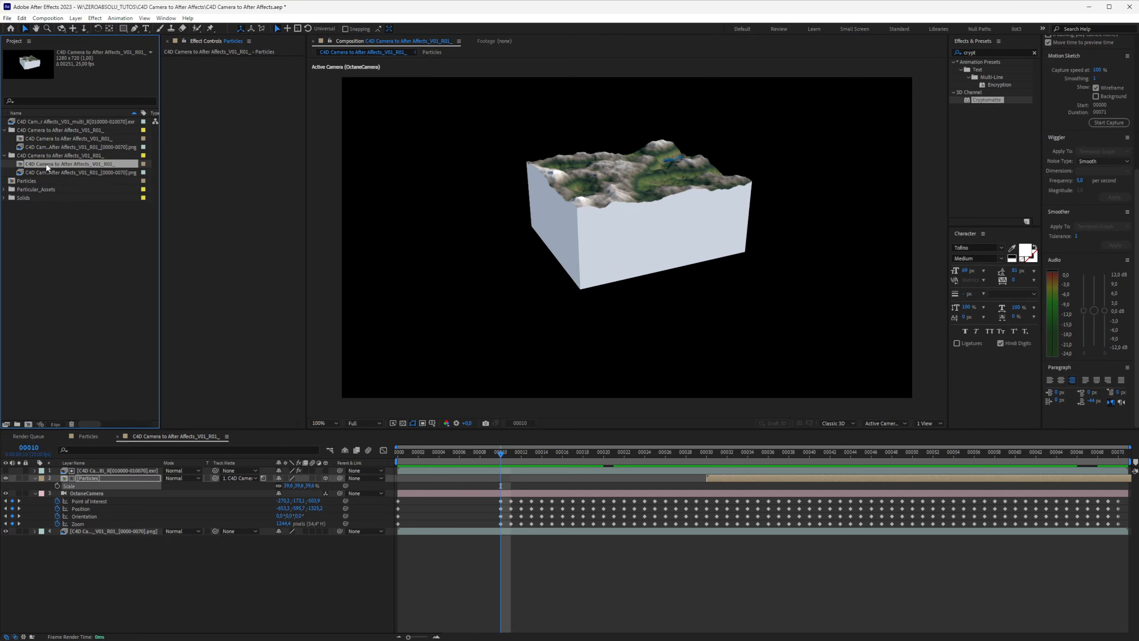
{"action": "double_click", "coordinate": [47, 164]}
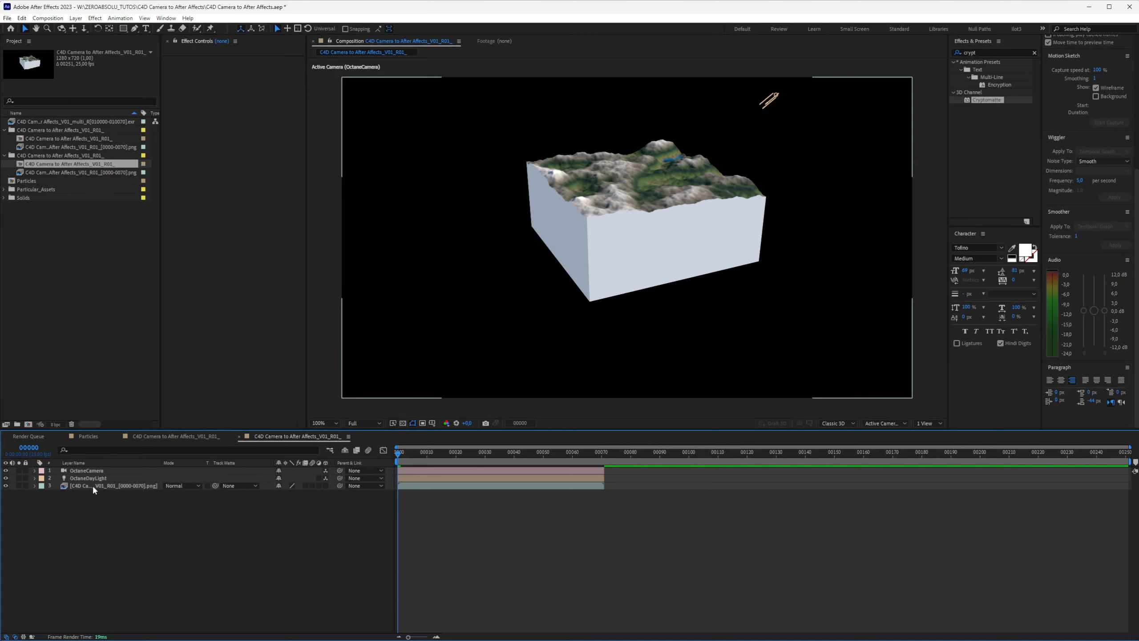
Copy the OctaneCamera and OctaneDayLight layers from the imported composition into the main composition at frame 0
{"action": "left_click", "coordinate": [87, 471]}
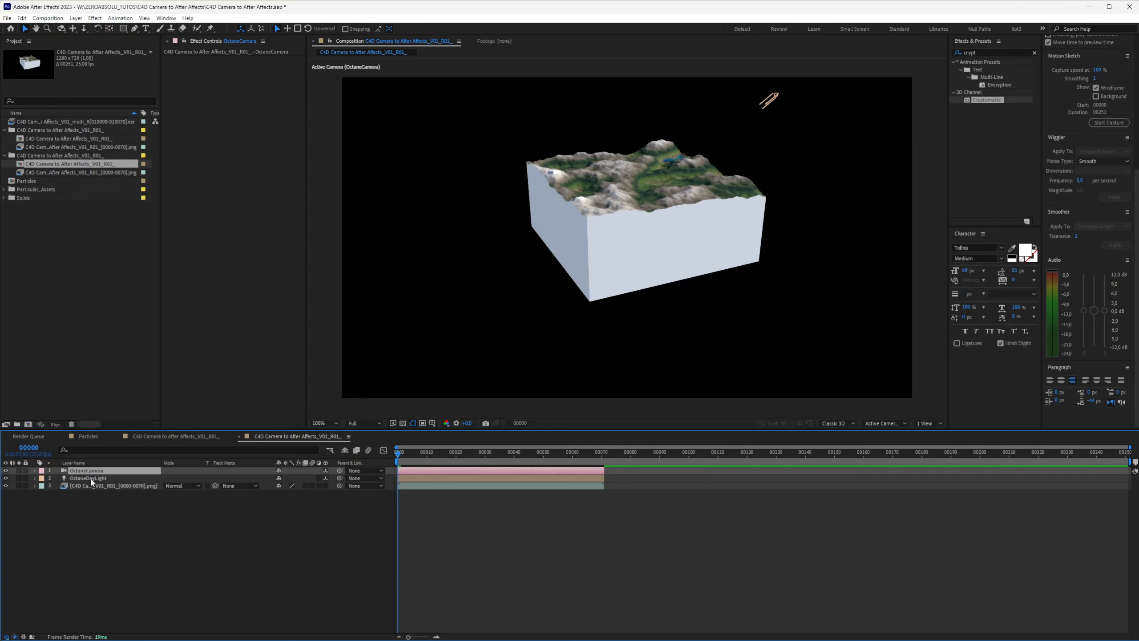
{"action": "left_click", "coordinate": [89, 477], "text": "shift"}
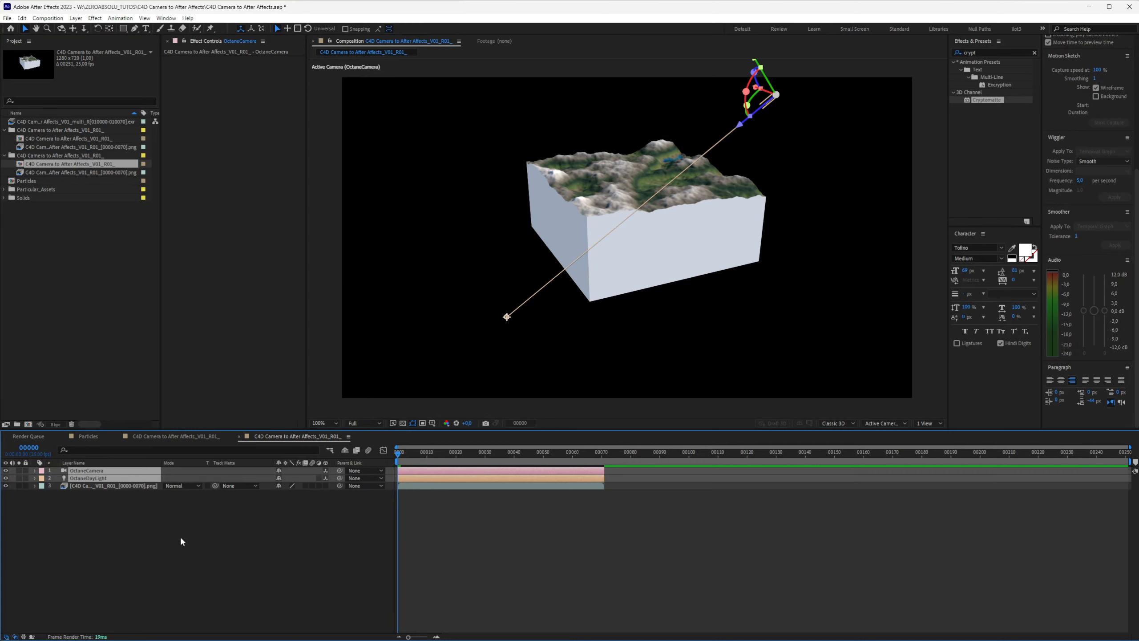
{"action": "left_click", "coordinate": [190, 436]}
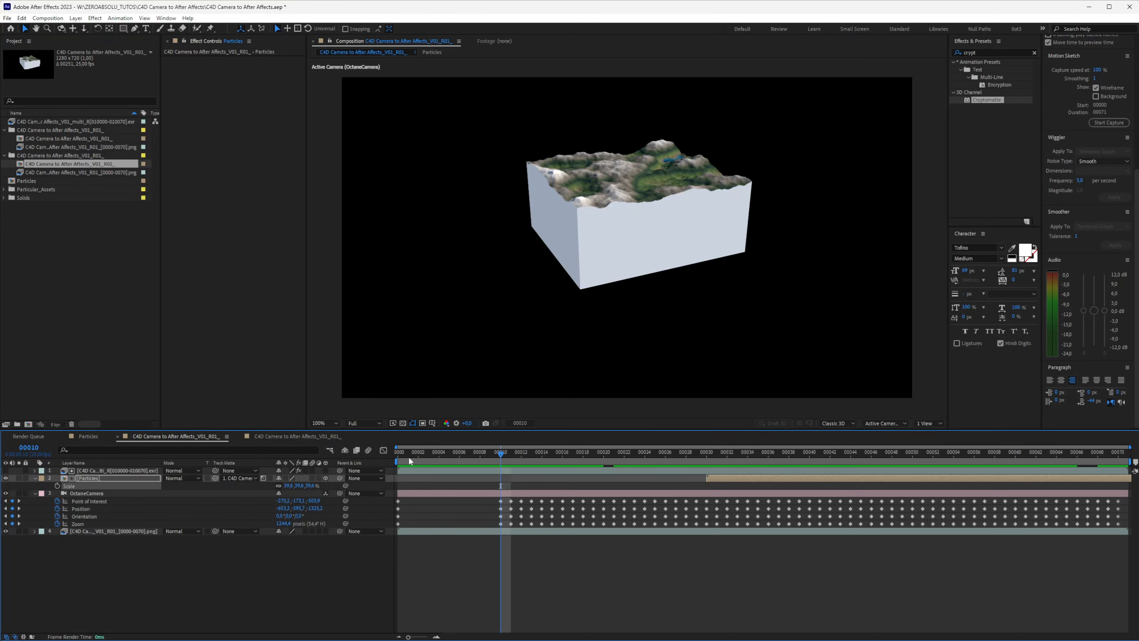
{"action": "key", "text": "Home"}
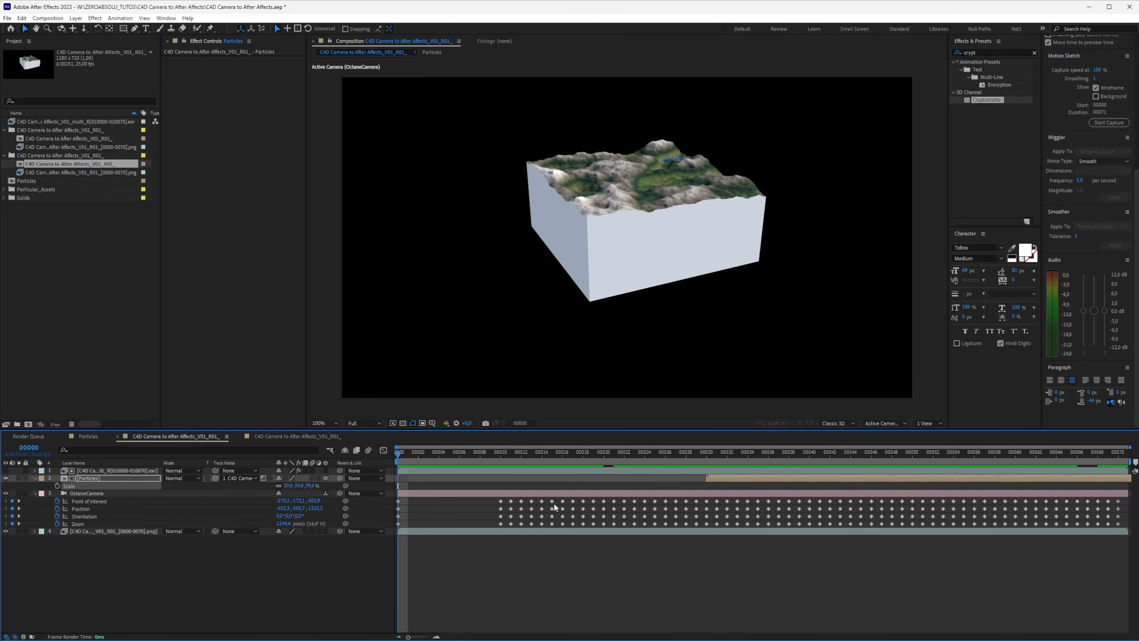
{"action": "key", "text": "ctrl+v"}
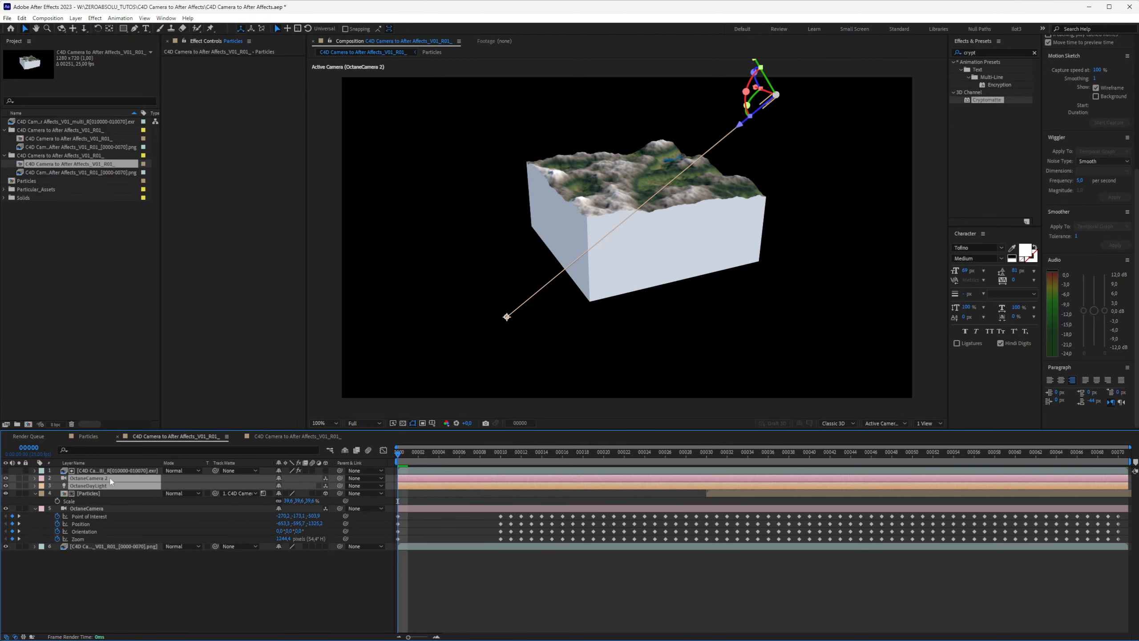
Delete the pasted OctaneDayLight layer from the main composition
{"action": "left_click", "coordinate": [89, 619]}
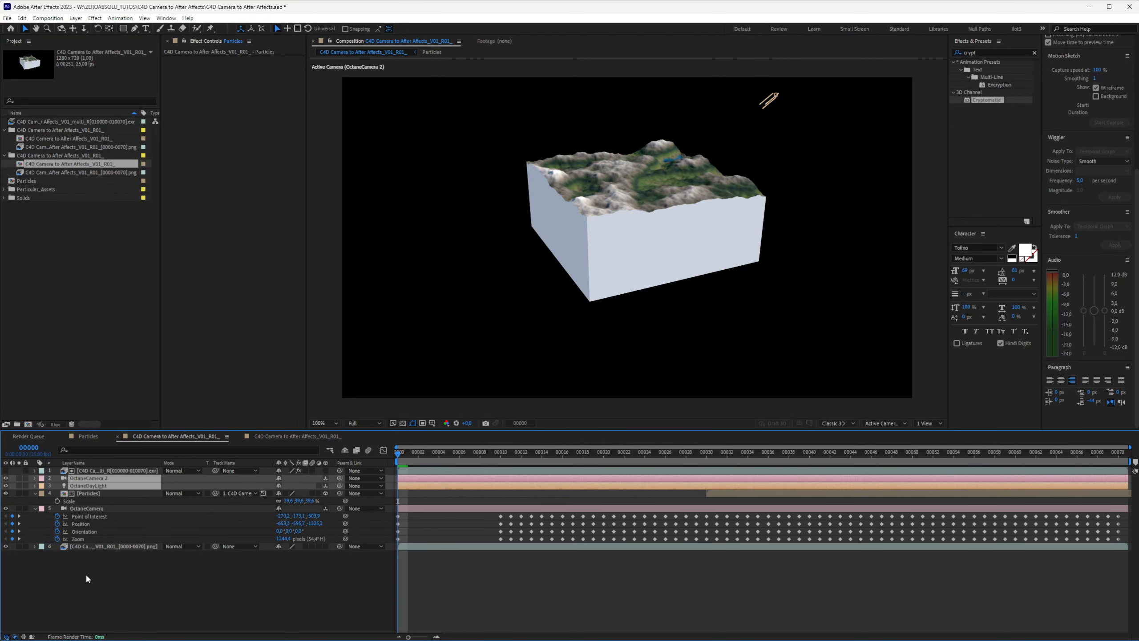
{"action": "left_click", "coordinate": [96, 486]}
{"action": "key", "text": "Delete"}
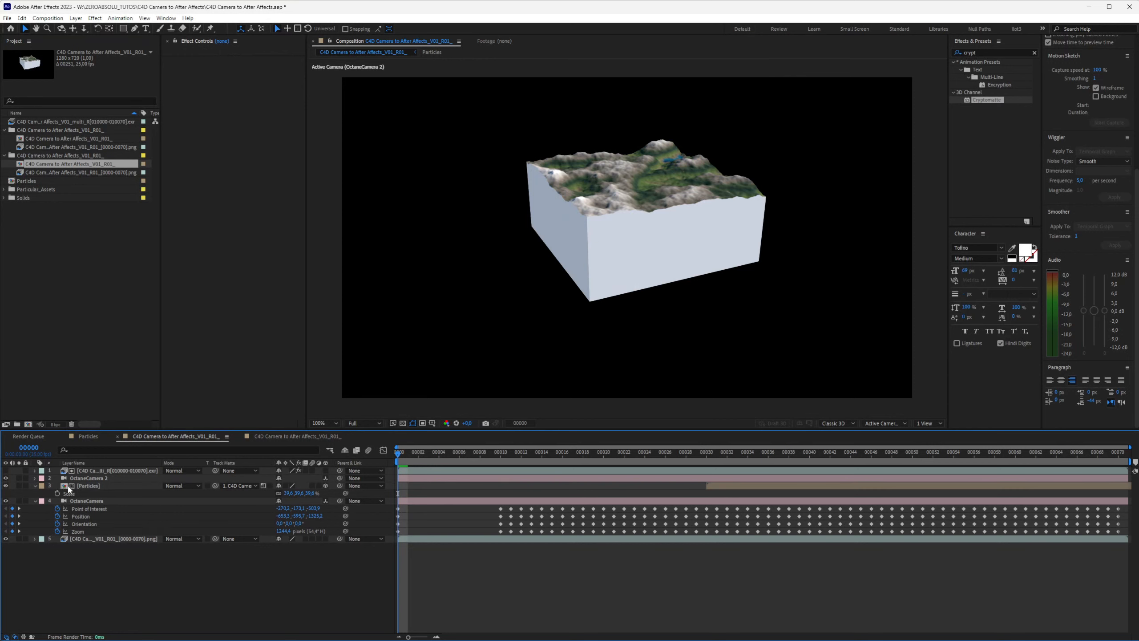
Delete the old OctaneCamera layer and place OctaneCamera 2 directly beneath the Particles layer
{"action": "left_click", "coordinate": [79, 477]}
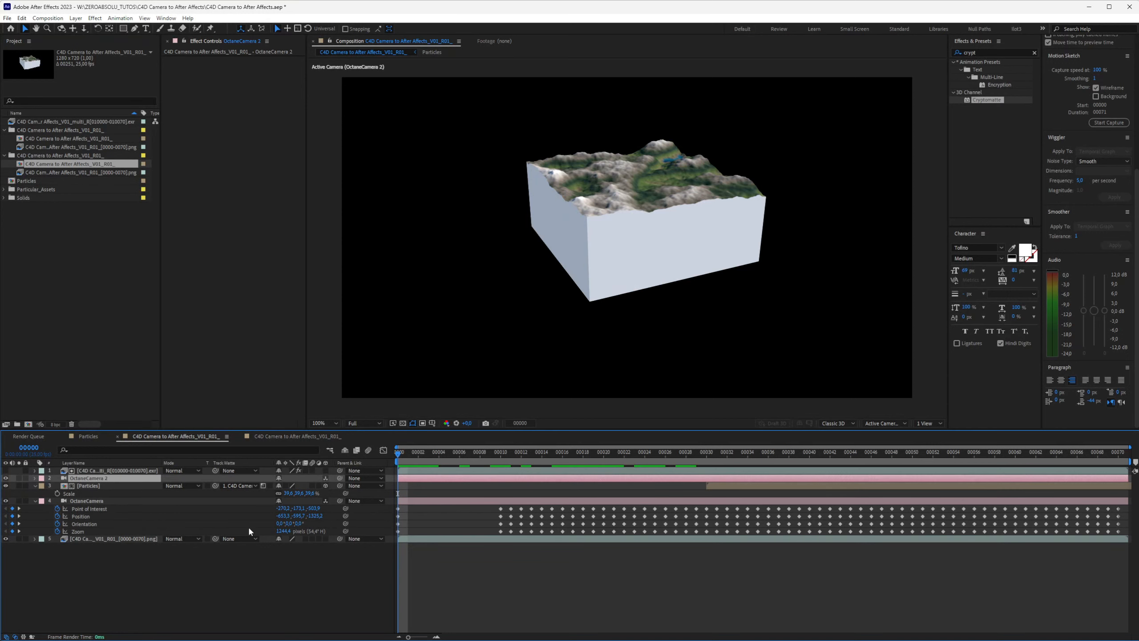
{"action": "left_click", "coordinate": [87, 501]}
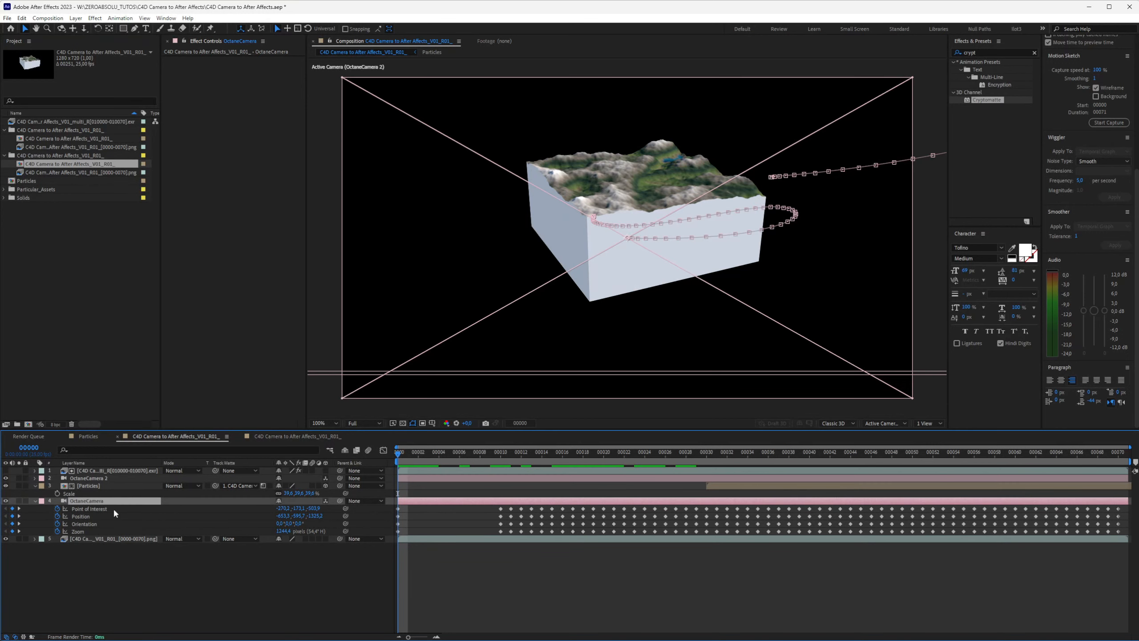
{"action": "key", "text": "Delete"}
{"action": "mouse_move", "coordinate": [93, 478]}
{"action": "left_mouse_down"}
{"action": "mouse_move", "coordinate": [94, 519]}
{"action": "mouse_move", "coordinate": [98, 495]}
{"action": "left_mouse_up"}
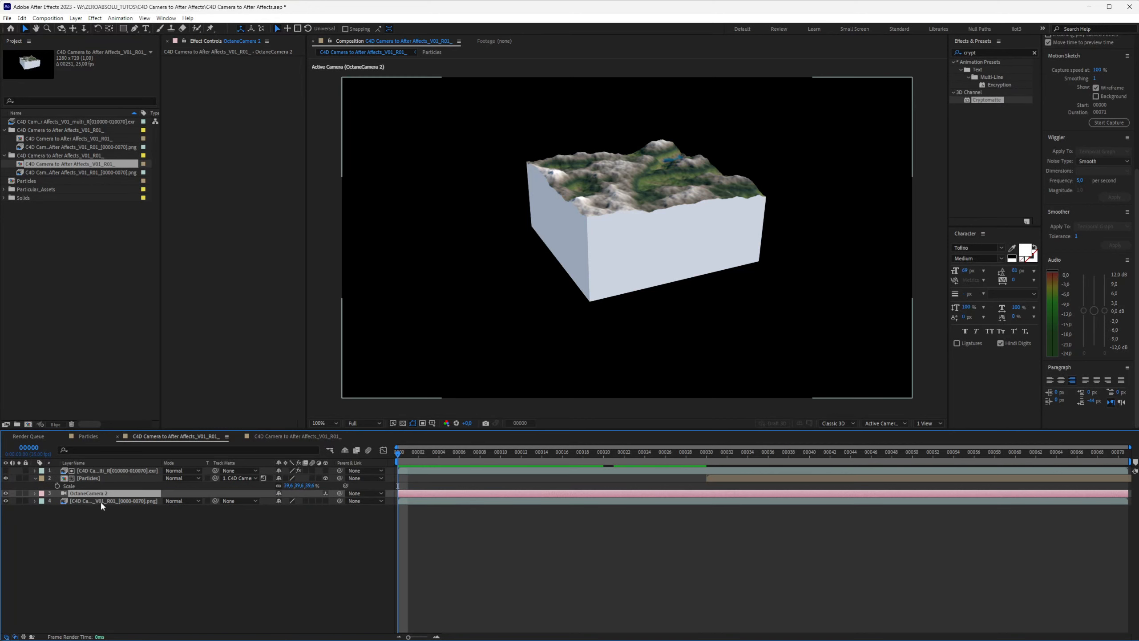
Reload the multi-pass EXR sequence and the original PNG sequence footage, and scrub the composition to frame 23
{"action": "left_click", "coordinate": [125, 500]}
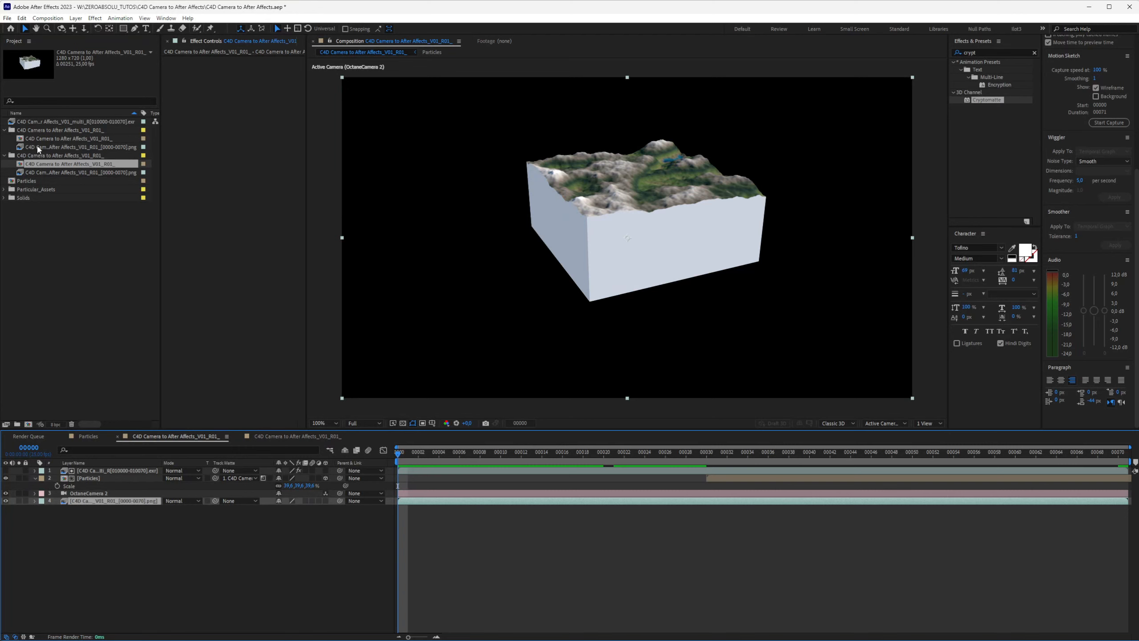
{"action": "left_click", "coordinate": [37, 123]}
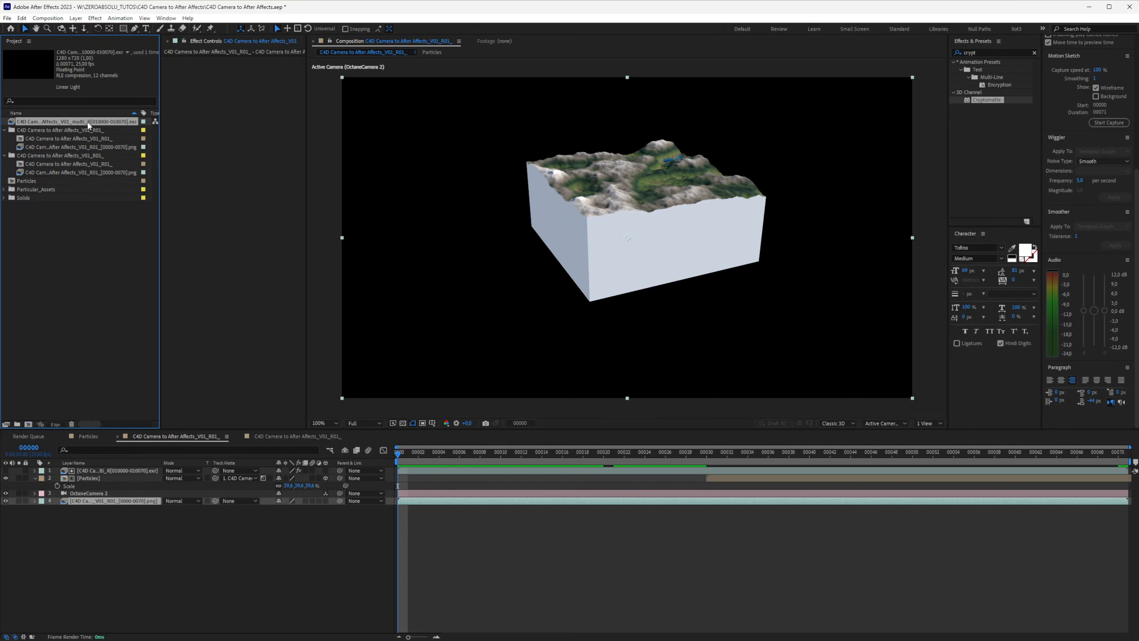
{"action": "right_click", "coordinate": [89, 124]}
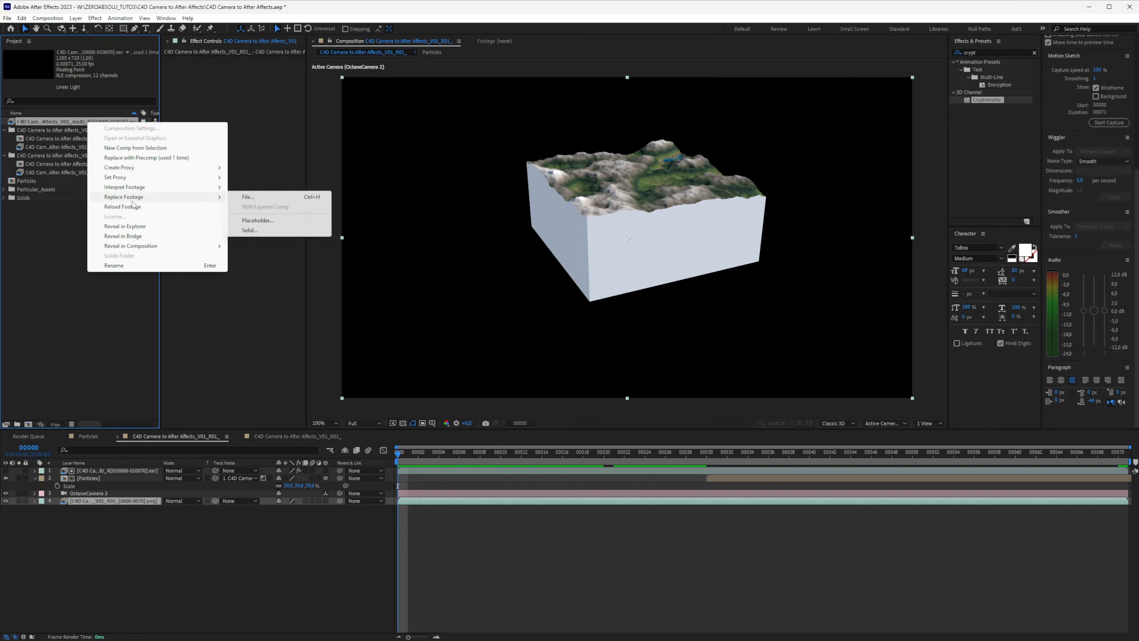
{"action": "left_click", "coordinate": [132, 209]}
{"action": "left_click", "coordinate": [57, 147]}
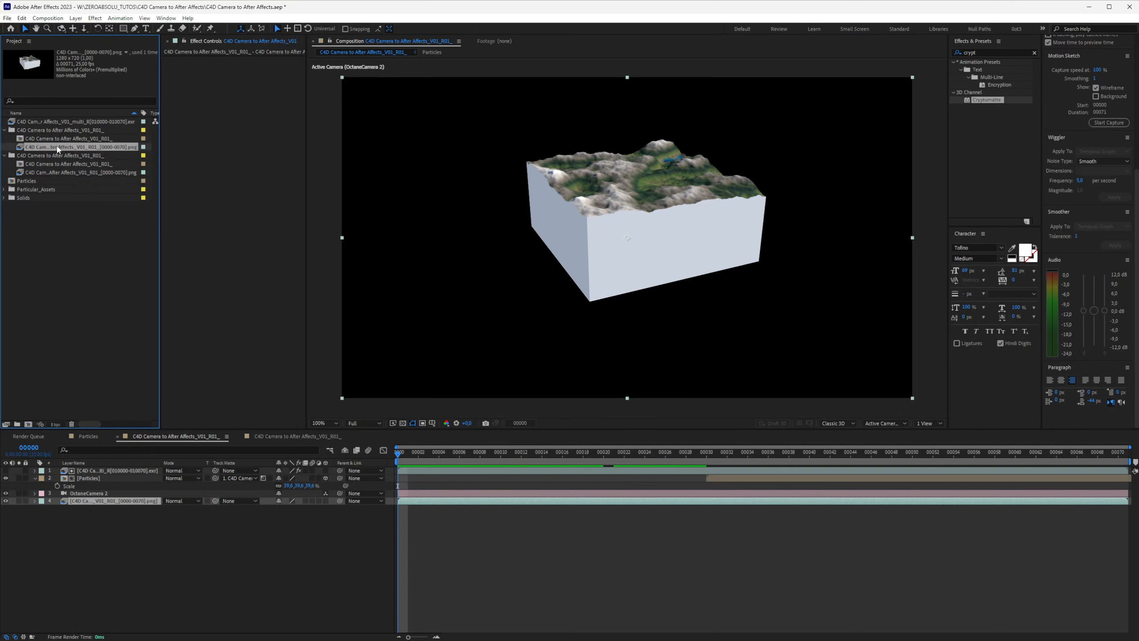
{"action": "right_click", "coordinate": [58, 148]}
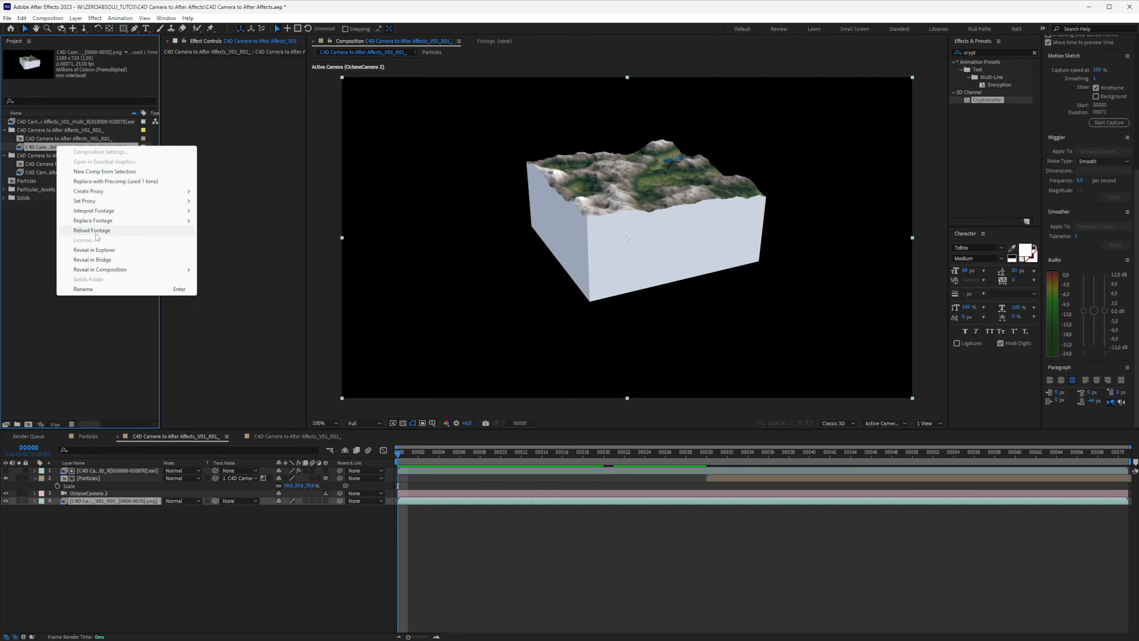
{"action": "left_click", "coordinate": [99, 237]}
{"action": "left_click_drag", "start_coordinate": [424, 450], "coordinate": [634, 467]}
Delete the newly imported C4D Camera to After Affects_V01_R01_ folder with its contents from the project
{"action": "left_click", "coordinate": [62, 156]}
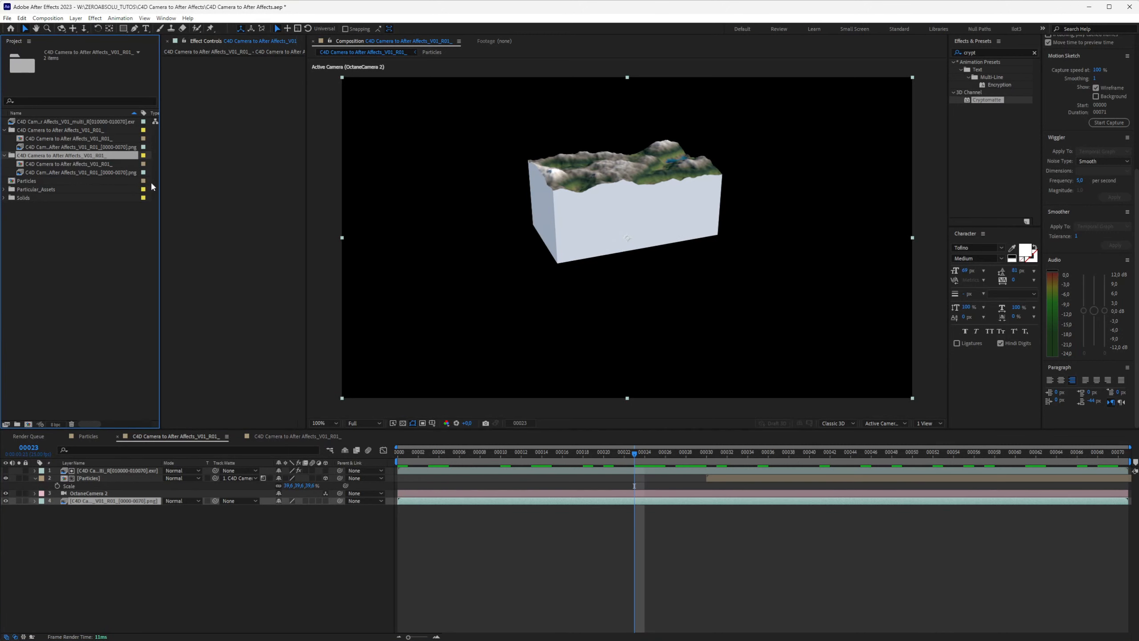
{"action": "key", "text": "Delete"}
{"action": "key", "text": "Return"}
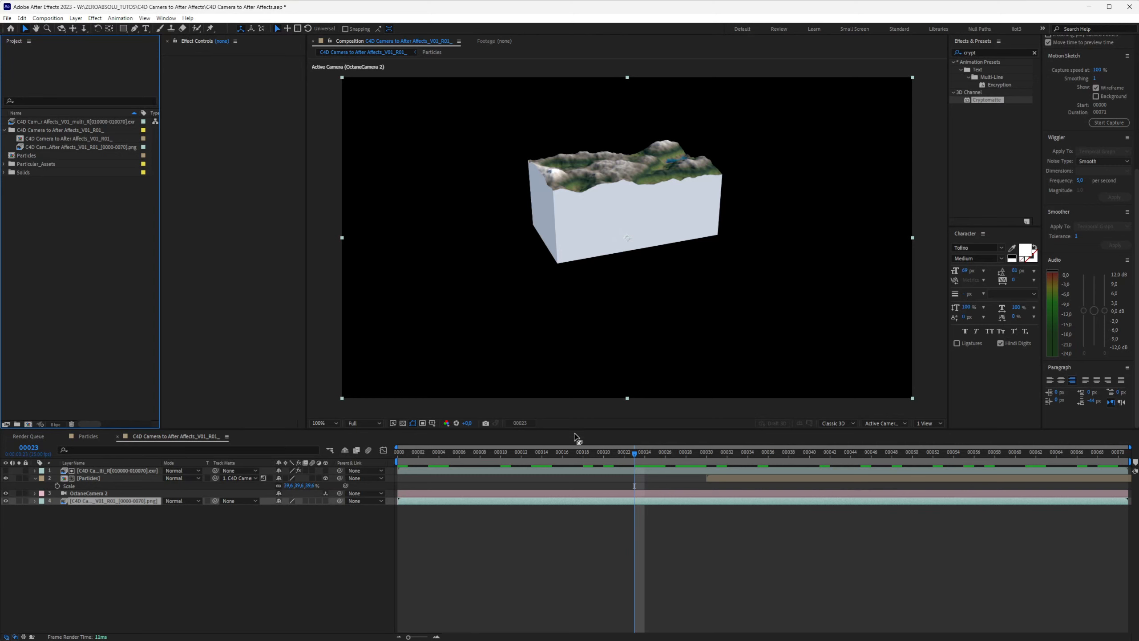
Scrub through frames 51 and 38 to check the particles against the updated OctaneCamera 2 move, and return to frame 0
{"action": "left_click_drag", "start_coordinate": [460, 467], "coordinate": [922, 470]}
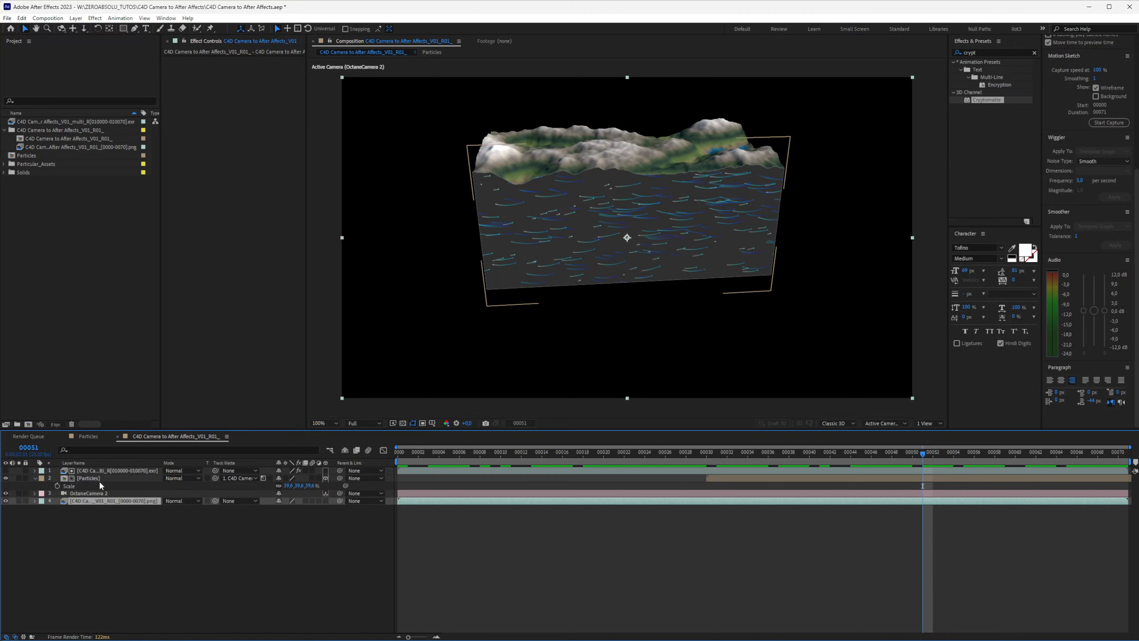
{"action": "left_click", "coordinate": [90, 493]}
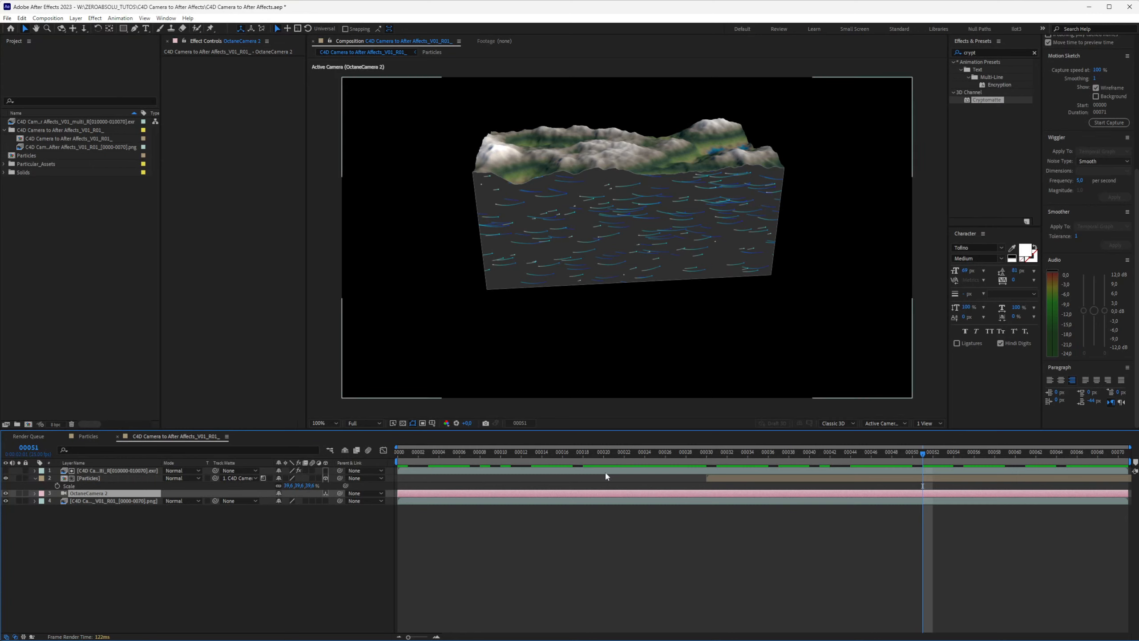
{"action": "left_click_drag", "start_coordinate": [645, 452], "coordinate": [788, 459]}
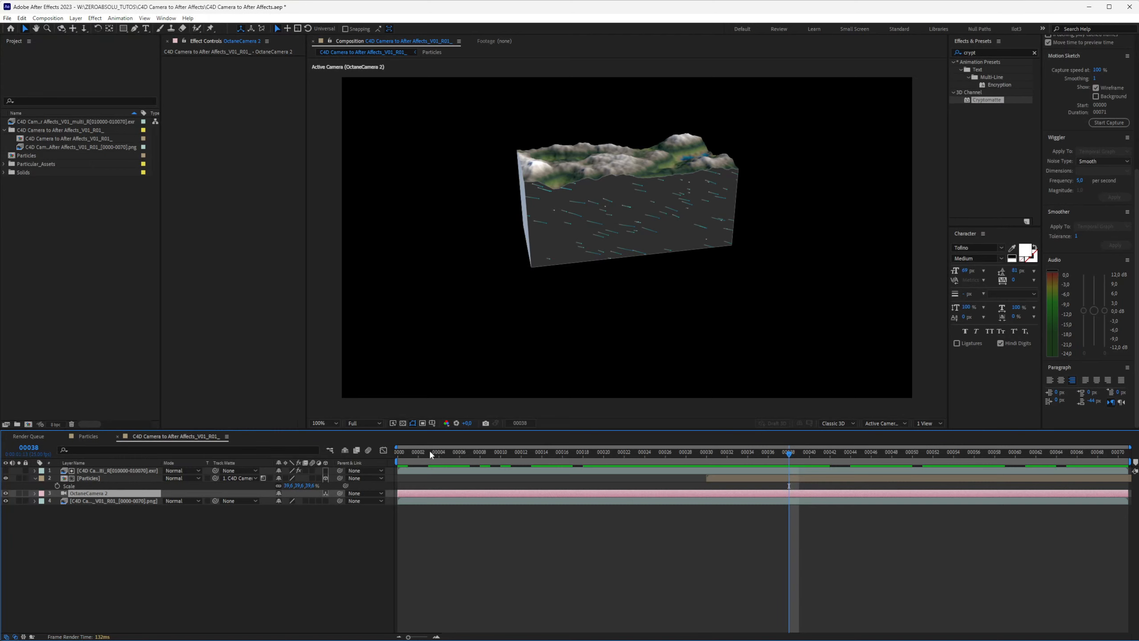
{"action": "left_click_drag", "start_coordinate": [429, 453], "coordinate": [352, 450]}
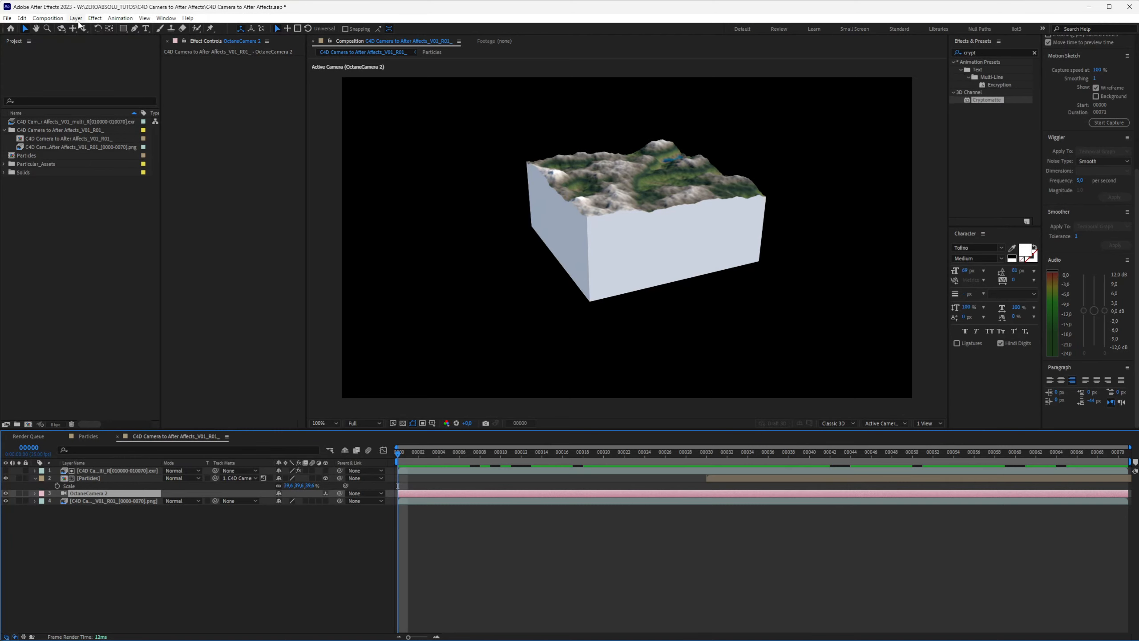
Add a text layer reading "Left" beside the terrain block and move it to the top of the layer stack
{"action": "left_click", "coordinate": [146, 29]}
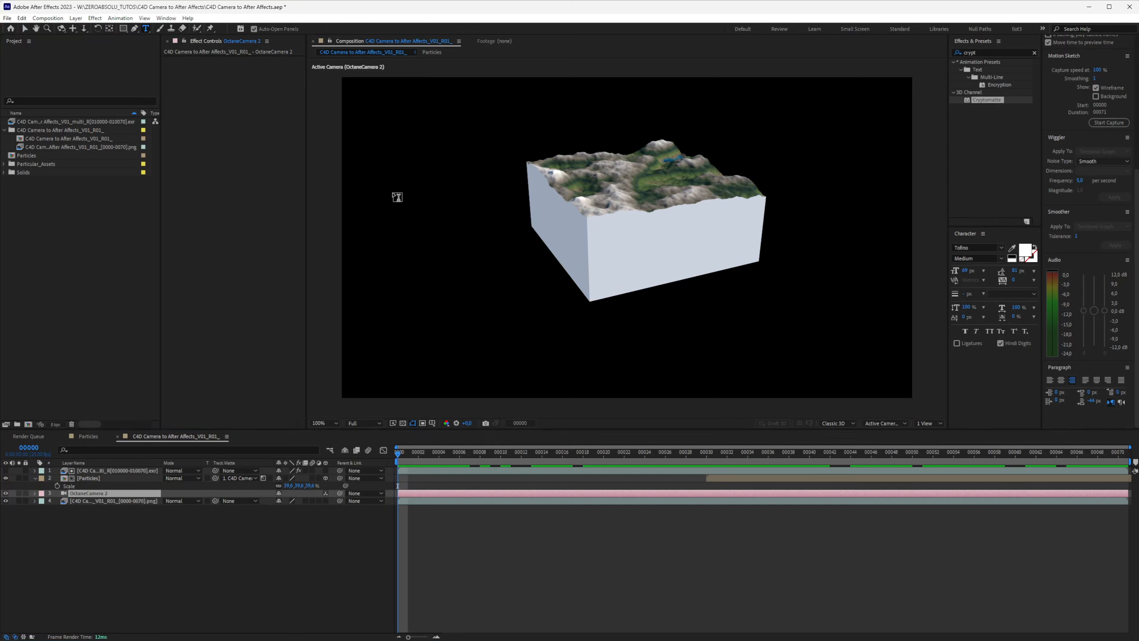
{"action": "left_click", "coordinate": [514, 232]}
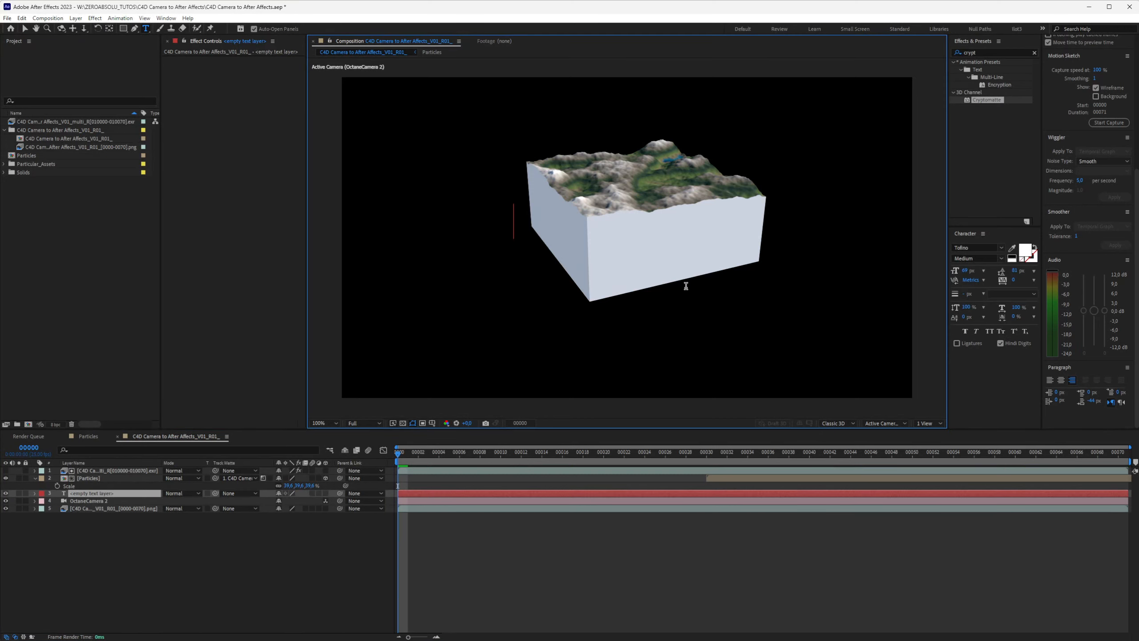
{"action": "type", "text": "Left"}
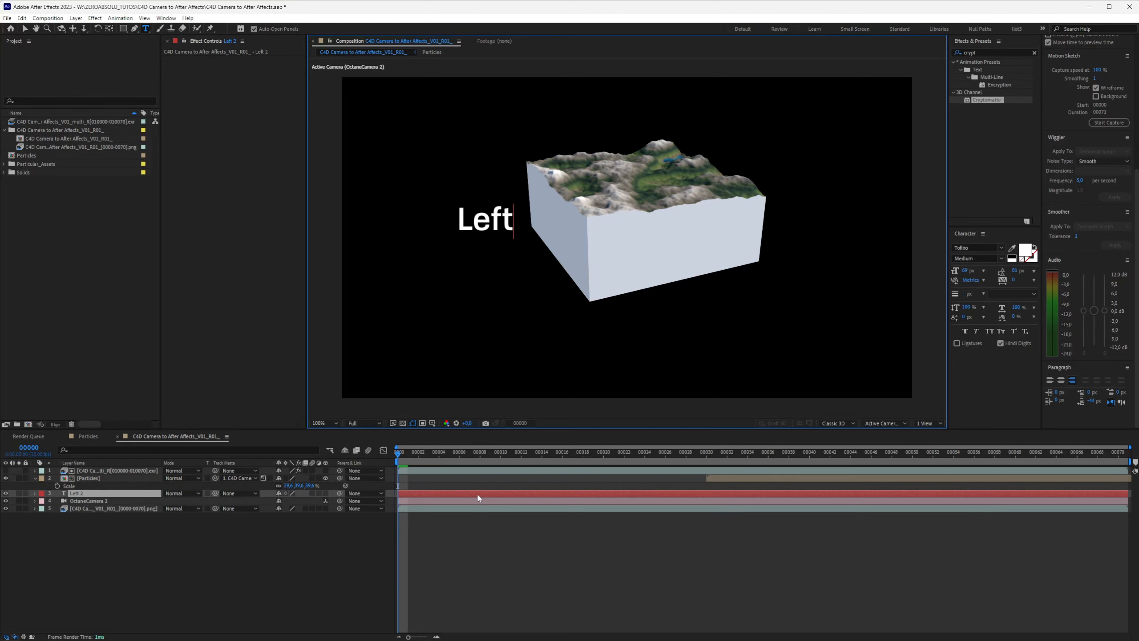
{"action": "left_click", "coordinate": [153, 494]}
{"action": "left_click_drag", "start_coordinate": [97, 496], "coordinate": [94, 464]}
Add a text layer reading "Right" below the terrain block and make both text layers 3D
{"action": "left_click", "coordinate": [706, 291]}
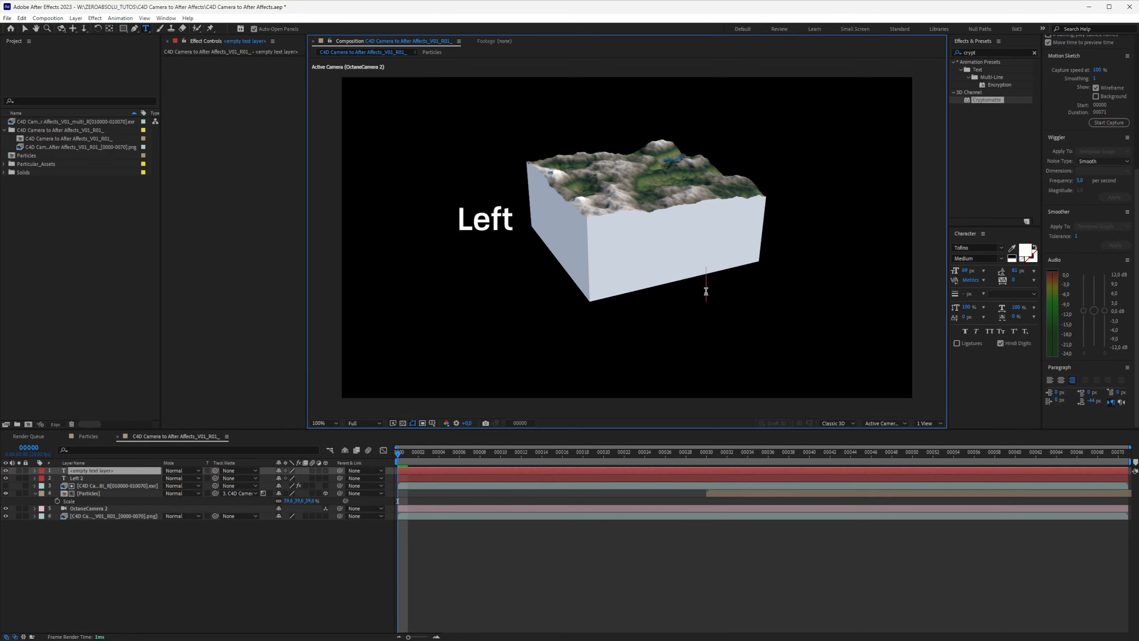
{"action": "type", "text": "Right"}
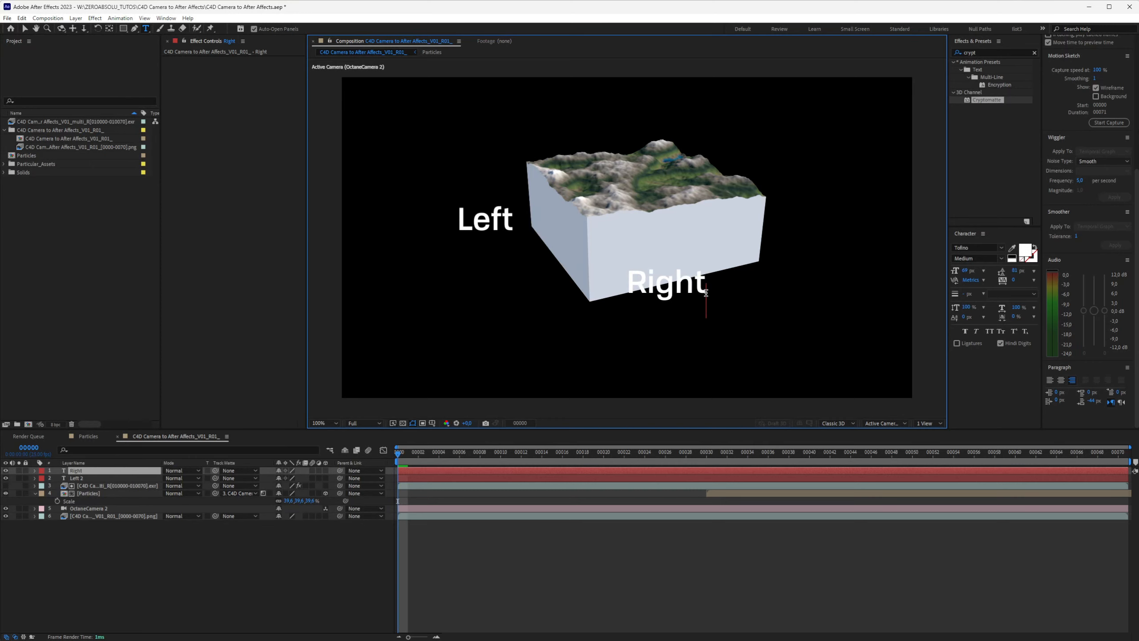
{"action": "left_click", "coordinate": [533, 478]}
{"action": "left_click", "coordinate": [435, 468], "text": "shift"}
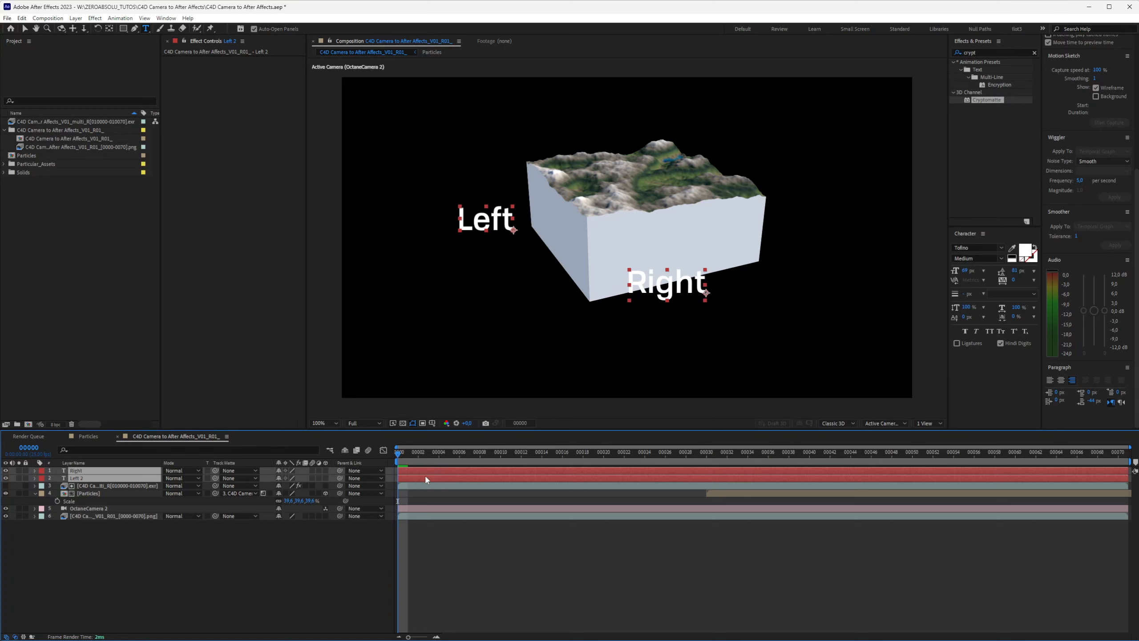
{"action": "left_click", "coordinate": [326, 478]}
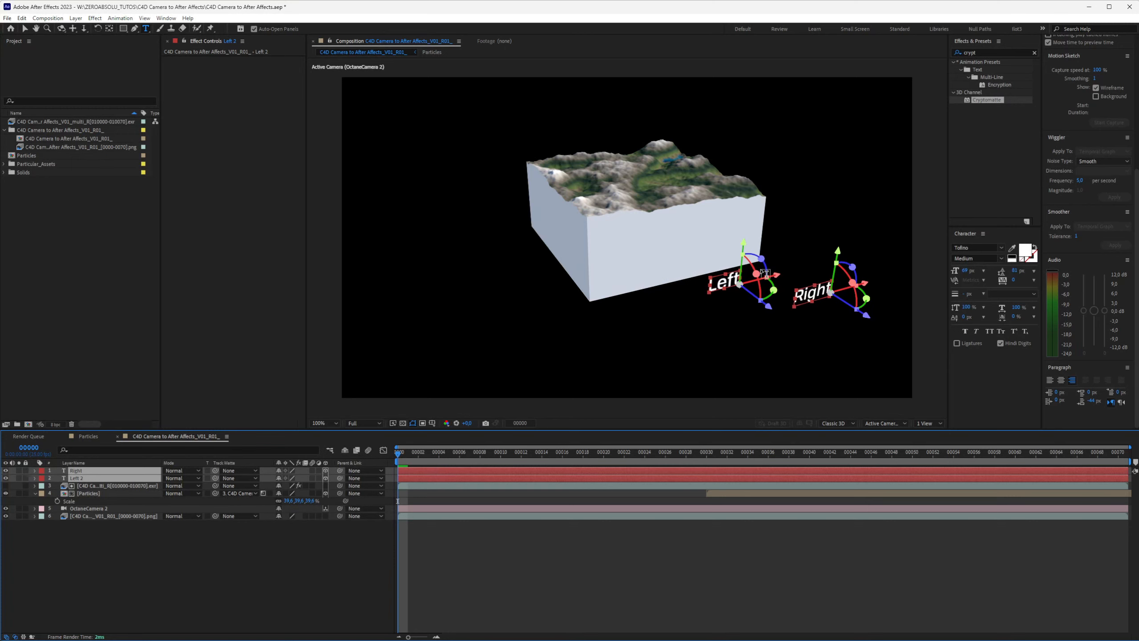
At frame 35, move the Left text to the block's lower left corner and the Right text beside its right edge
{"action": "left_click_drag", "start_coordinate": [594, 451], "coordinate": [757, 454]}
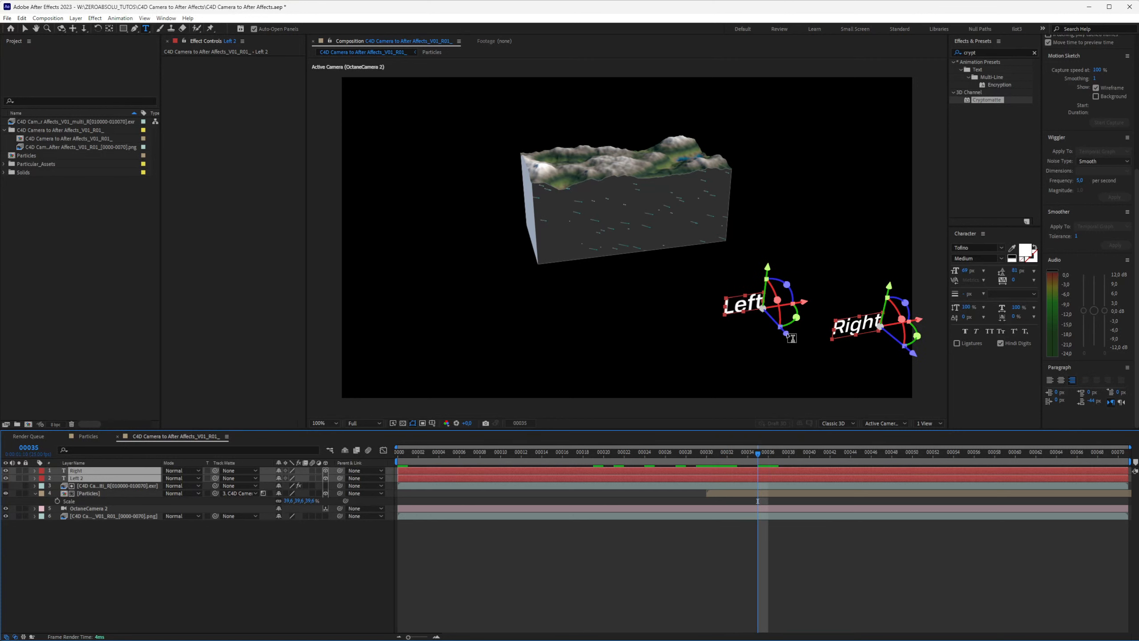
{"action": "key", "text": "v"}
{"action": "left_click_drag", "start_coordinate": [769, 336], "coordinate": [555, 271]}
{"action": "left_click", "coordinate": [691, 250], "text": "shift"}
{"action": "left_click", "coordinate": [702, 250]}
{"action": "left_click", "coordinate": [813, 271]}
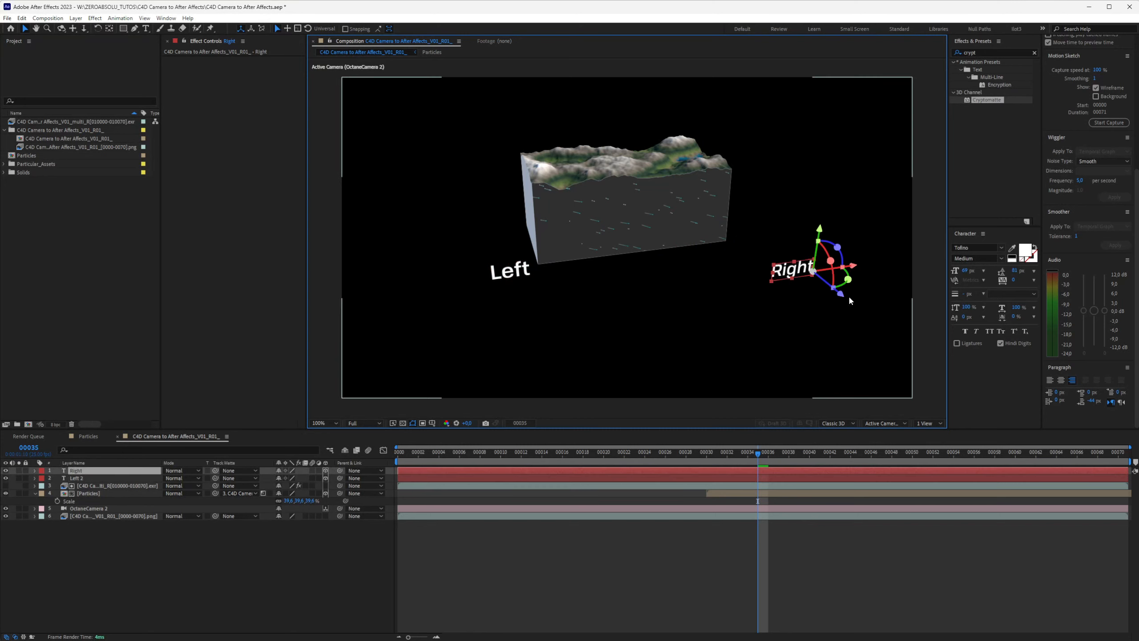
{"action": "left_click_drag", "start_coordinate": [841, 297], "coordinate": [803, 265]}
Reveal the position of the Right and Left text layers and set their Z position to 0
{"action": "left_click", "coordinate": [456, 480], "text": "ctrl"}
{"action": "key", "text": "p"}
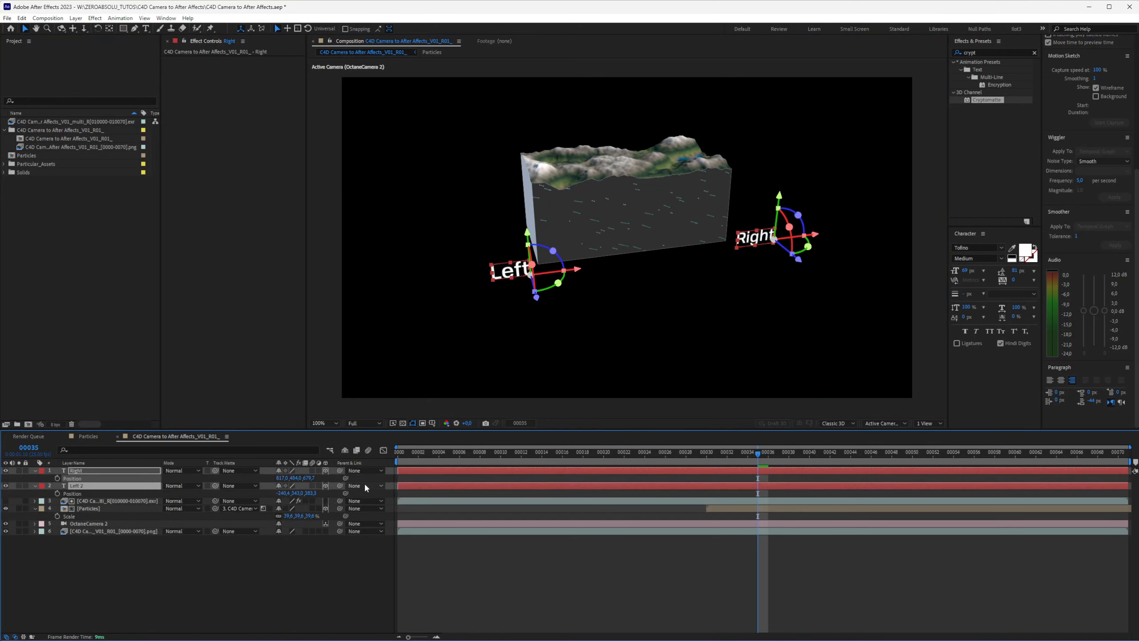
{"action": "left_click", "coordinate": [310, 478]}
{"action": "type", "text": "0"}
{"action": "key", "text": "Return"}
{"action": "left_click", "coordinate": [312, 492]}
{"action": "type", "text": "0"}
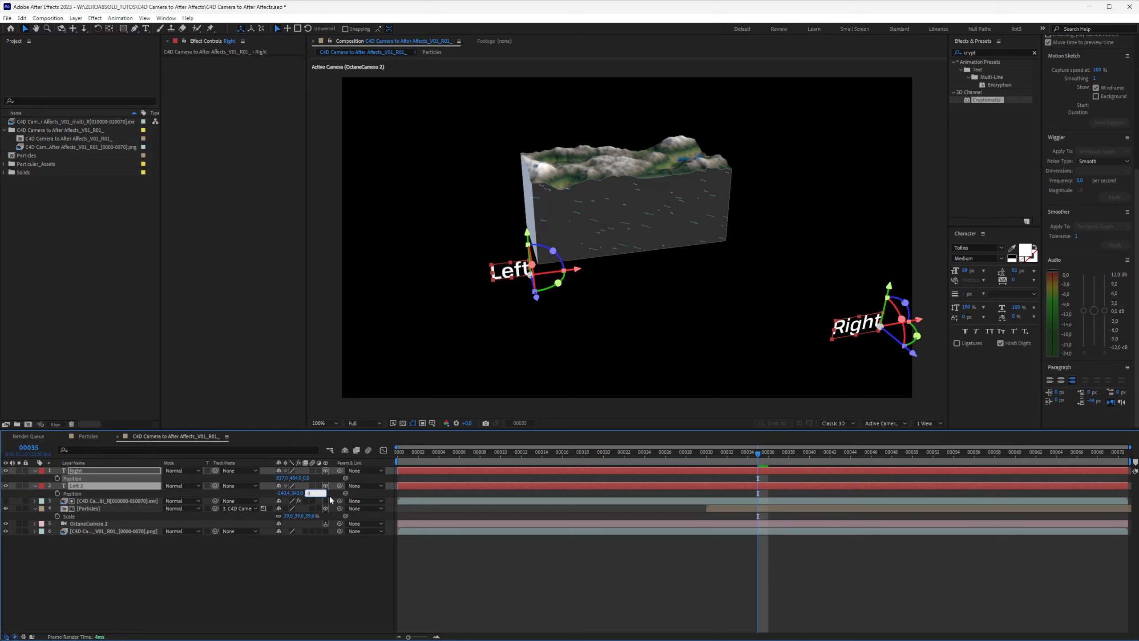
{"action": "key", "text": "Return"}
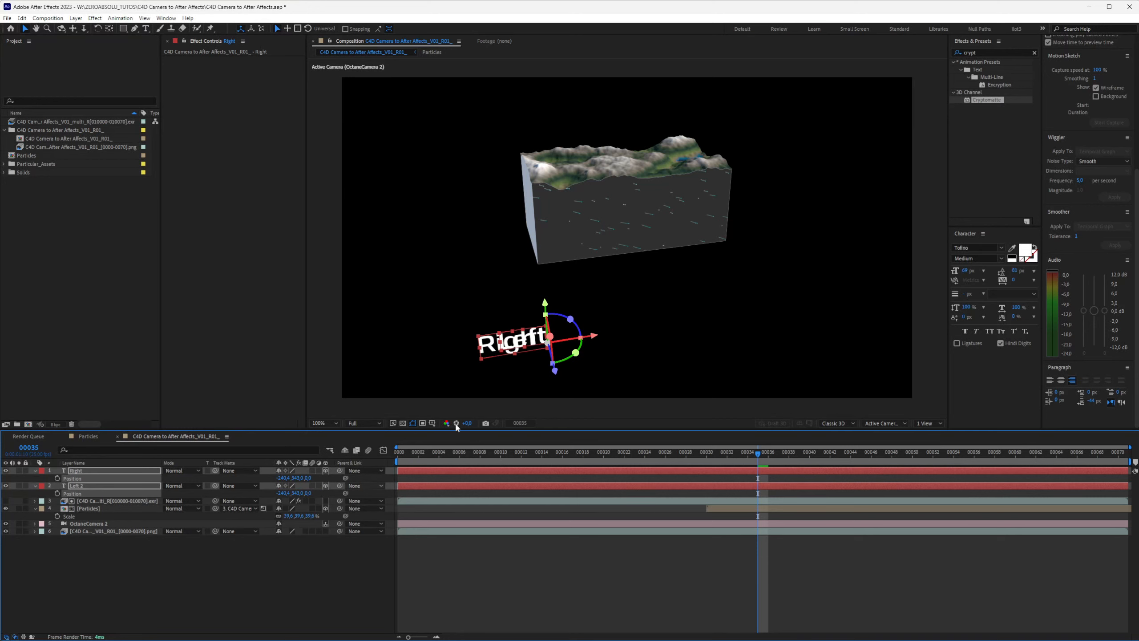
Separate the overlapping texts by moving only the Right layer along its X axis, well past the terrain block's right side
{"action": "left_click_drag", "start_coordinate": [593, 334], "coordinate": [702, 320]}
{"action": "key", "text": "ctrl+z"}
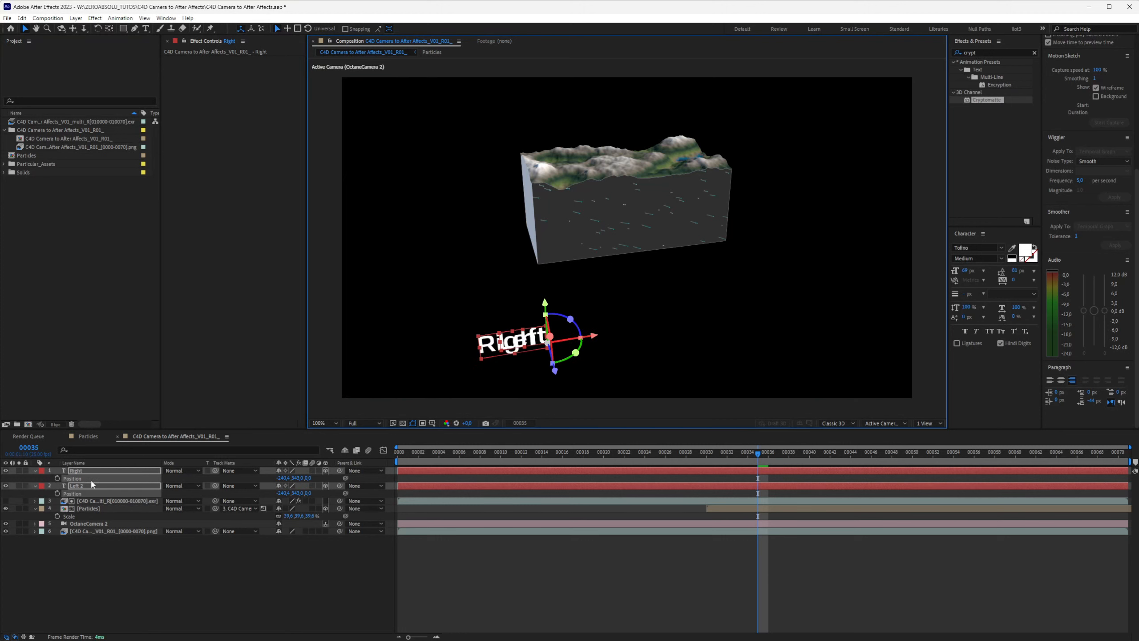
{"action": "left_click", "coordinate": [81, 472]}
{"action": "left_click", "coordinate": [75, 474]}
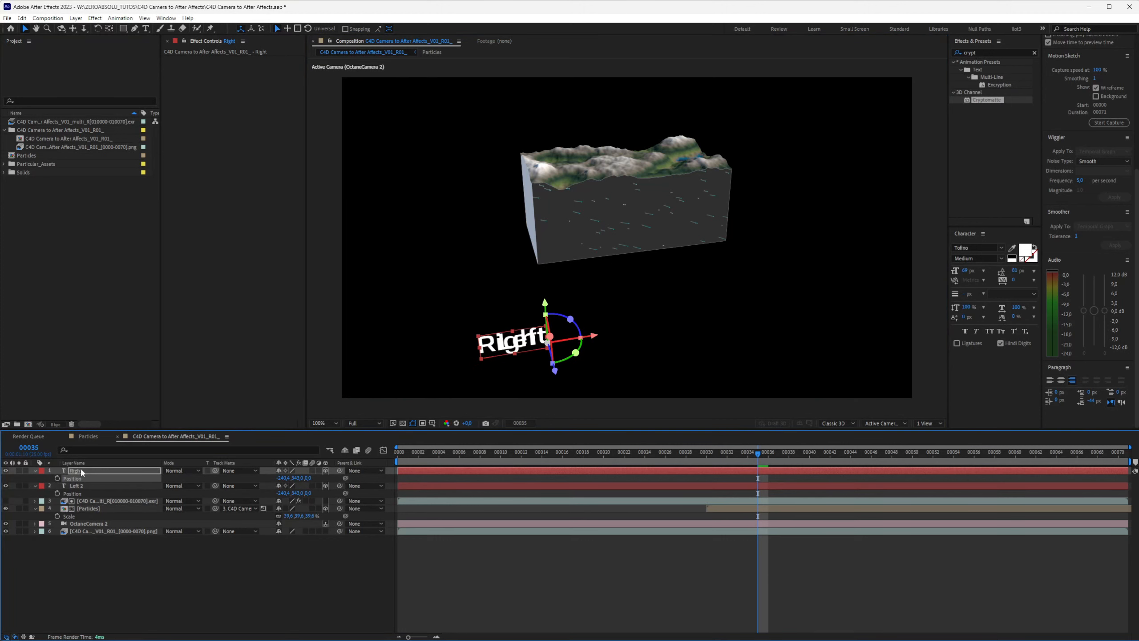
{"action": "left_click_drag", "start_coordinate": [592, 339], "coordinate": [852, 293]}
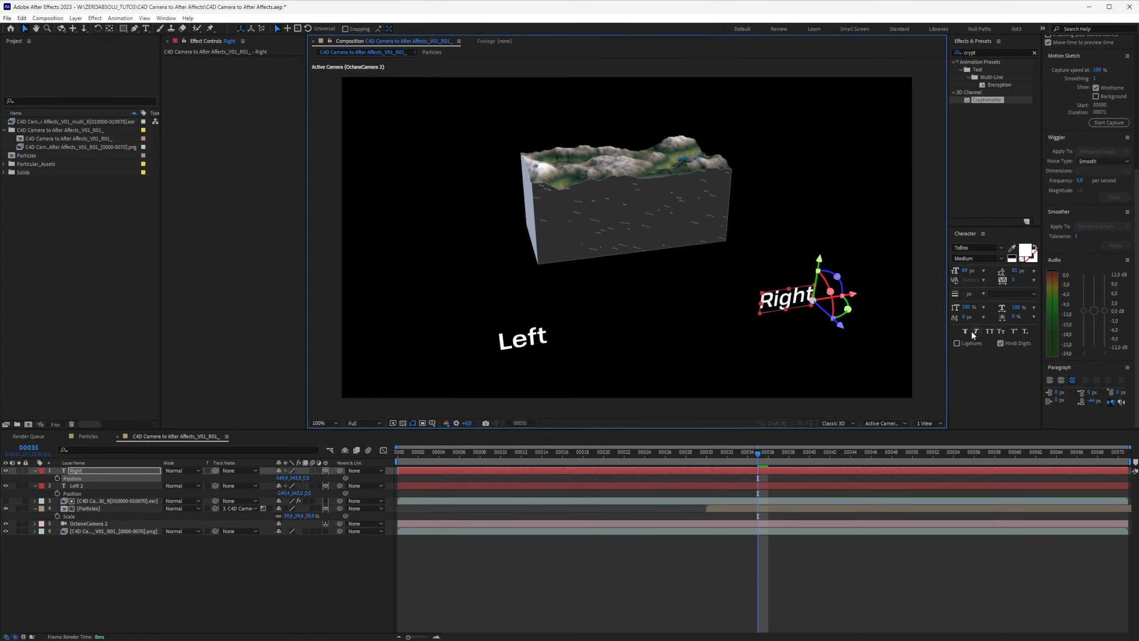
Right-align the Left text and left-align the Right text so each extends outward from its anchor point
{"action": "left_click", "coordinate": [531, 341]}
{"action": "left_click", "coordinate": [1049, 381]}
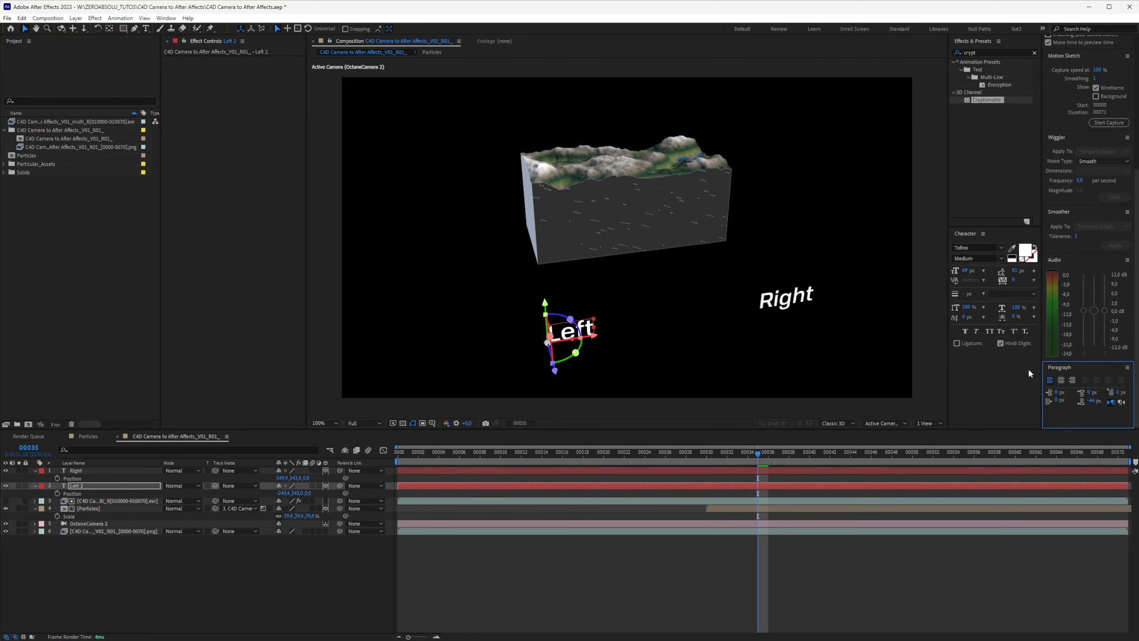
{"action": "left_click", "coordinate": [1071, 380]}
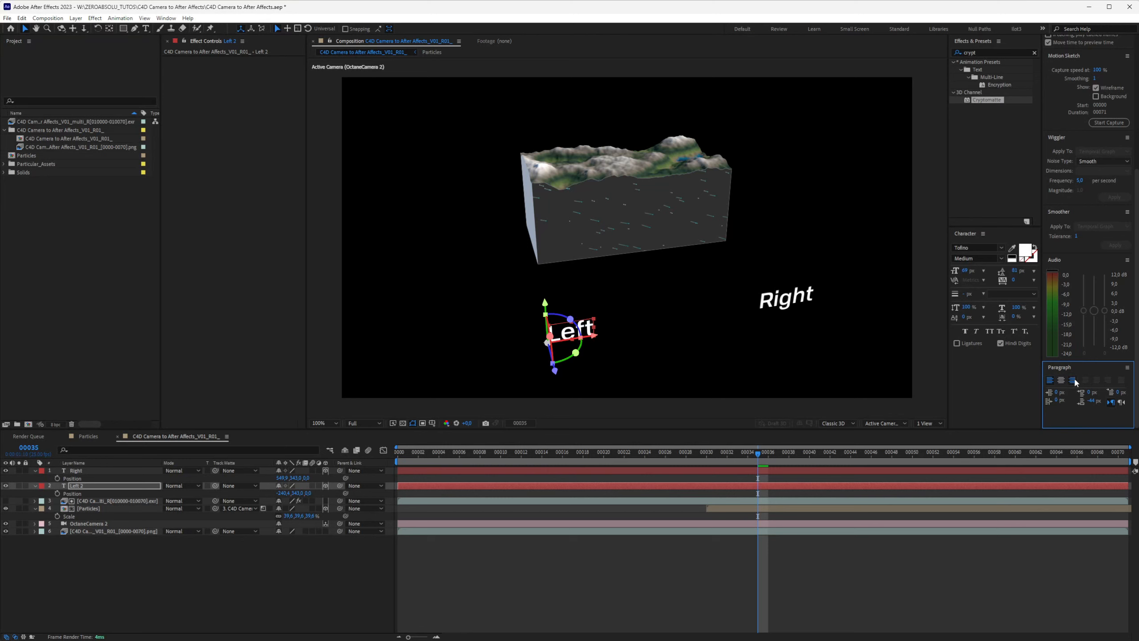
{"action": "left_click", "coordinate": [789, 300]}
{"action": "left_click", "coordinate": [1049, 380]}
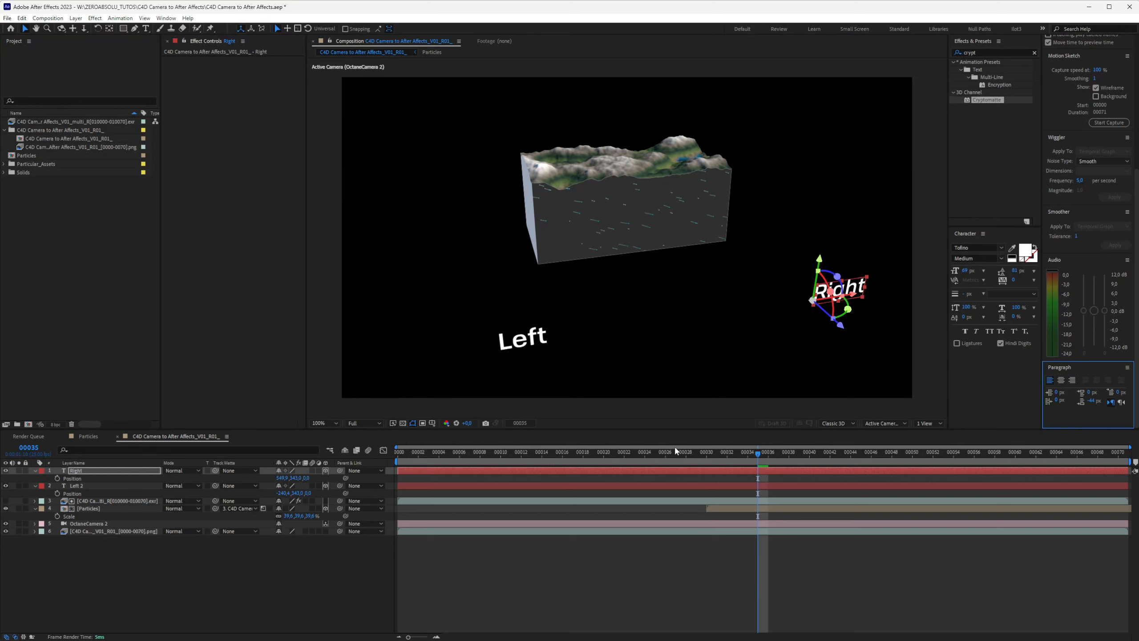
At frame 47, move the Left text to the block's lower left corner and the Right text beside its lower right corner
{"action": "left_click_drag", "start_coordinate": [670, 452], "coordinate": [885, 476]}
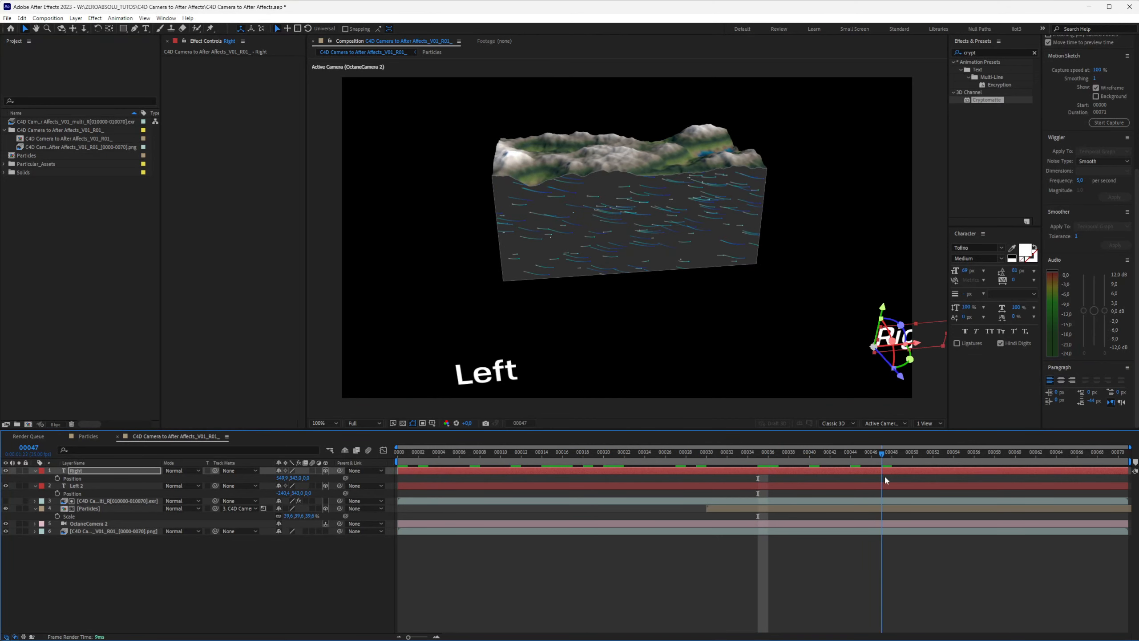
{"action": "left_click", "coordinate": [492, 375]}
{"action": "left_click_drag", "start_coordinate": [515, 343], "coordinate": [539, 280]}
{"action": "left_click", "coordinate": [892, 339]}
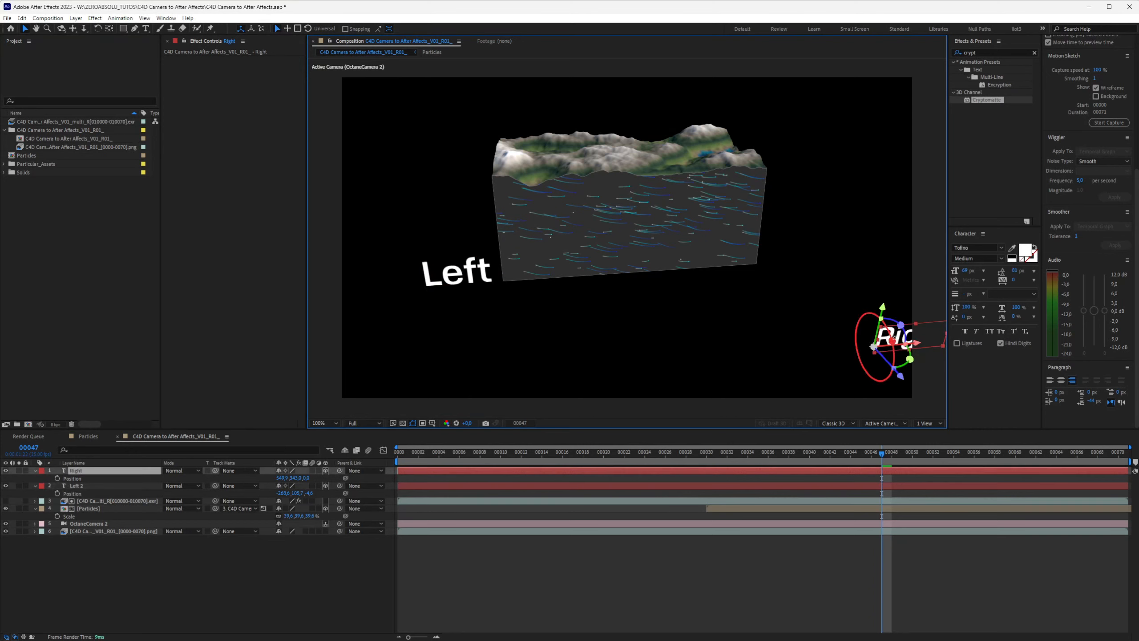
{"action": "left_click_drag", "start_coordinate": [906, 378], "coordinate": [773, 295]}
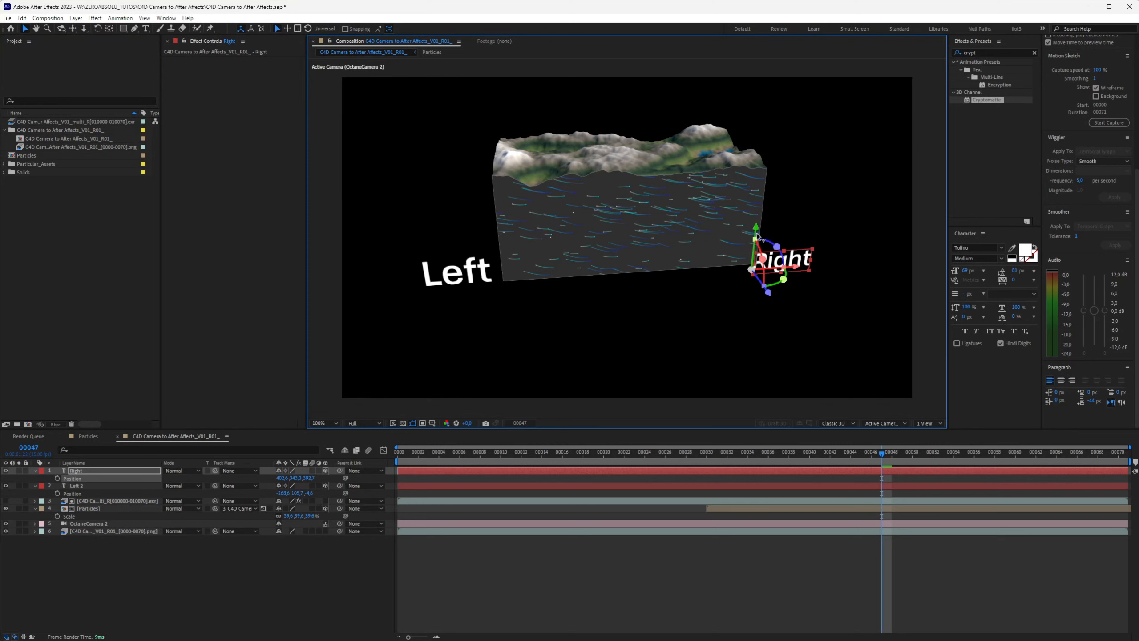
{"action": "left_click_drag", "start_coordinate": [758, 237], "coordinate": [758, 231]}
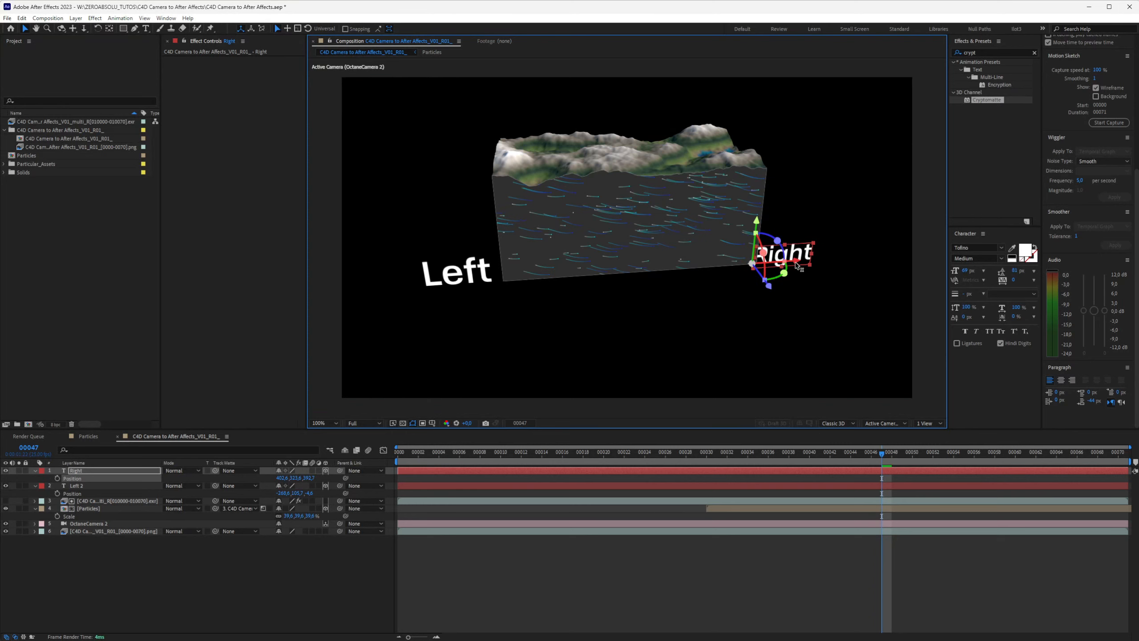
{"action": "left_click_drag", "start_coordinate": [801, 267], "coordinate": [813, 269]}
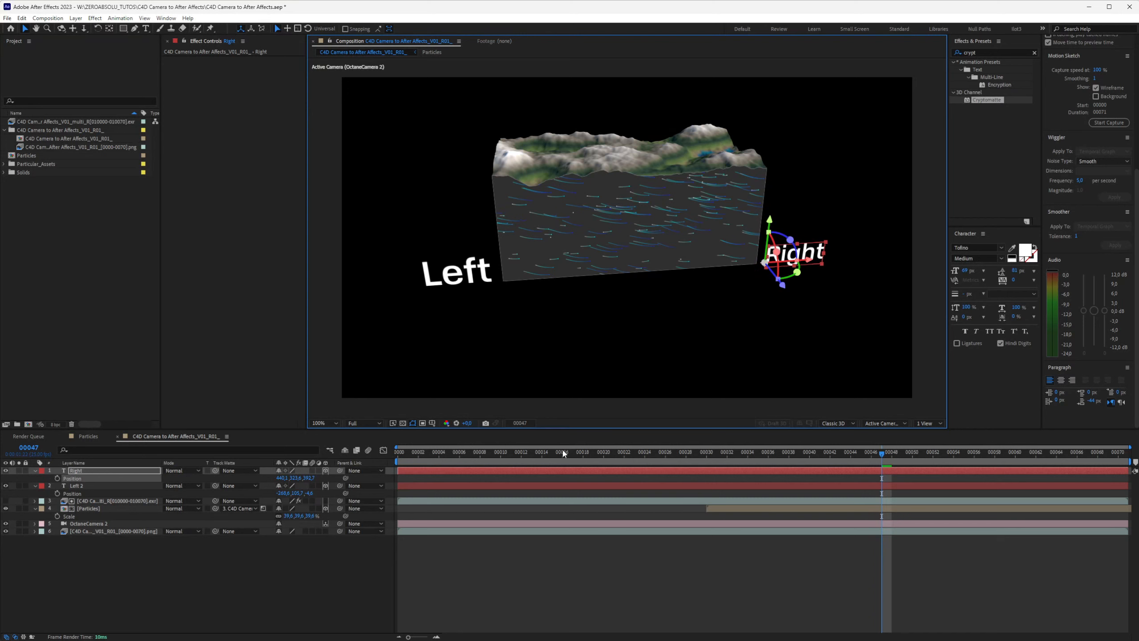
Move both text layers to the bottom of the layer stack and check at frame 9 how the terrain block covers them
{"action": "left_click_drag", "start_coordinate": [583, 453], "coordinate": [840, 452]}
{"action": "left_click", "coordinate": [76, 487], "text": "ctrl"}
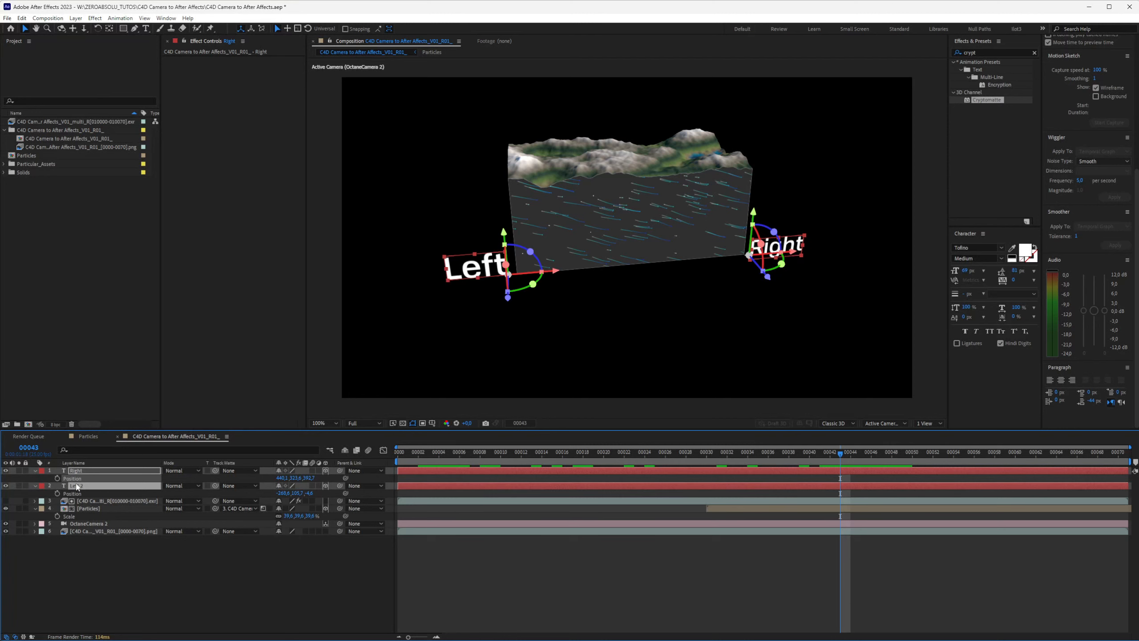
{"action": "left_click_drag", "start_coordinate": [76, 487], "coordinate": [83, 529]}
{"action": "left_click_drag", "start_coordinate": [82, 536], "coordinate": [83, 537]}
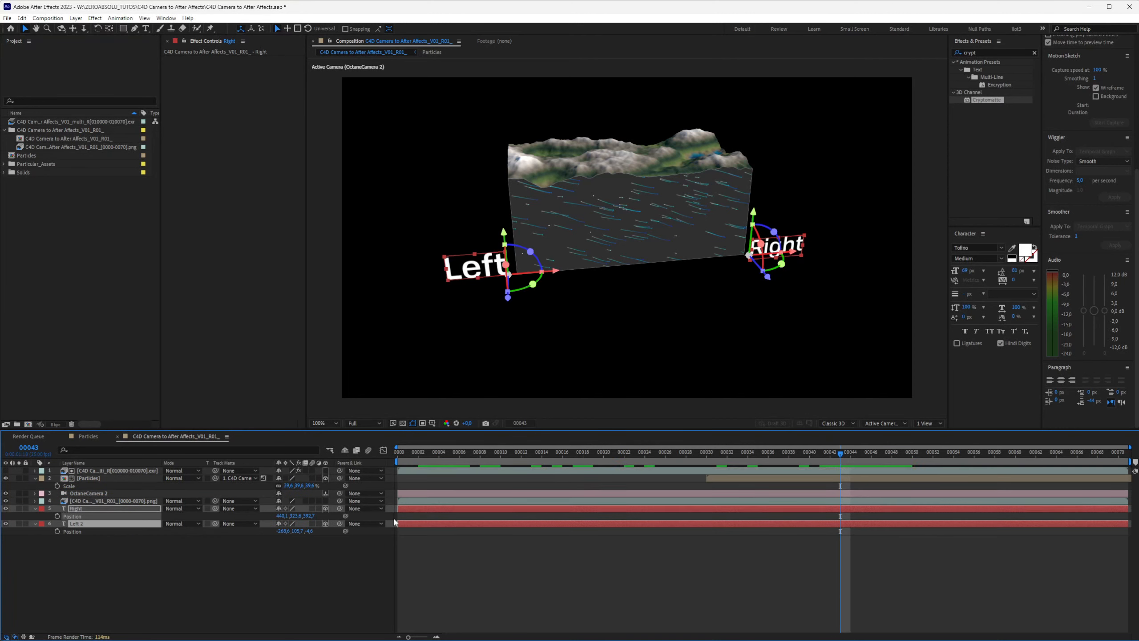
{"action": "left_click_drag", "start_coordinate": [690, 453], "coordinate": [490, 453]}
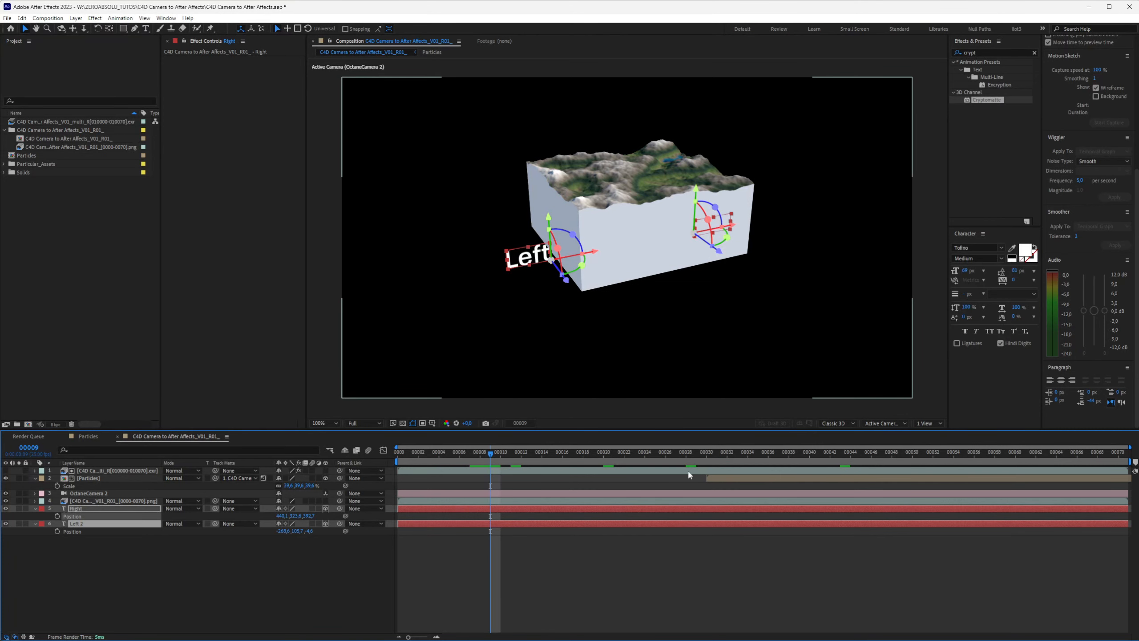
{"action": "left_click", "coordinate": [666, 625]}
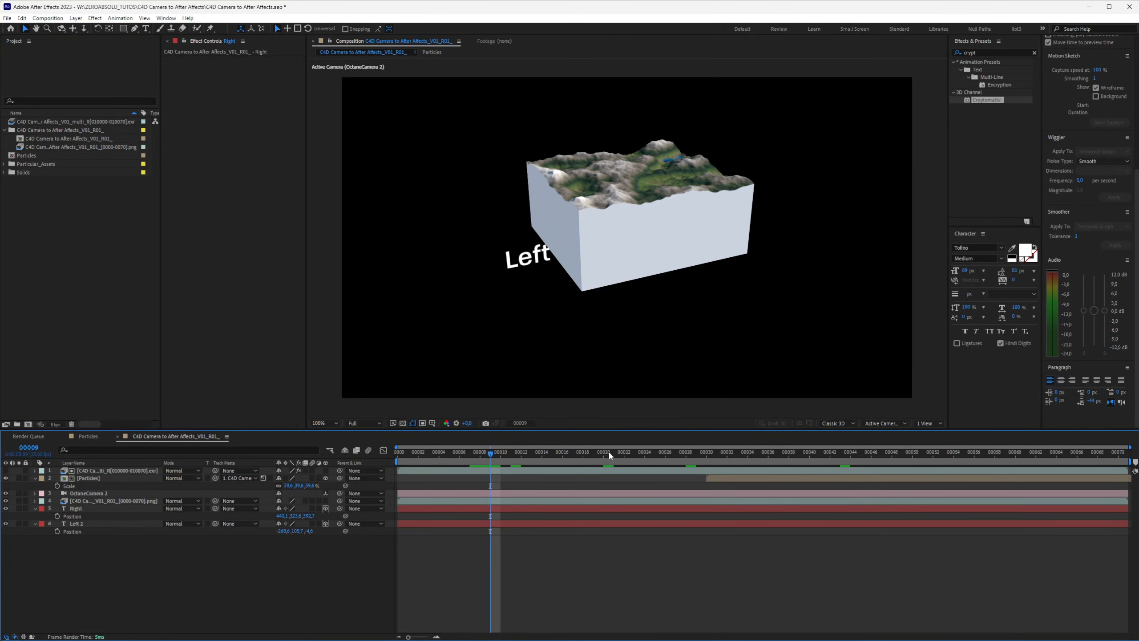
At frames 64 and 48, refine the Right text's depth, horizontal and vertical position beside the block's lower right corner
{"action": "left_click_drag", "start_coordinate": [610, 454], "coordinate": [1057, 482]}
{"action": "left_click", "coordinate": [885, 301]}
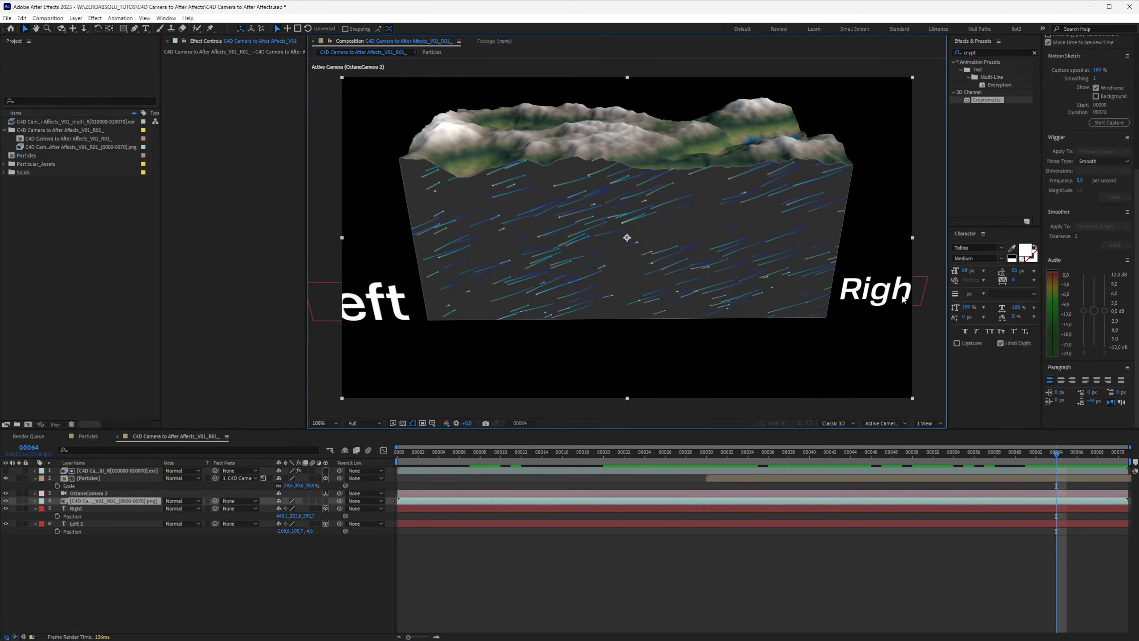
{"action": "left_click", "coordinate": [919, 291]}
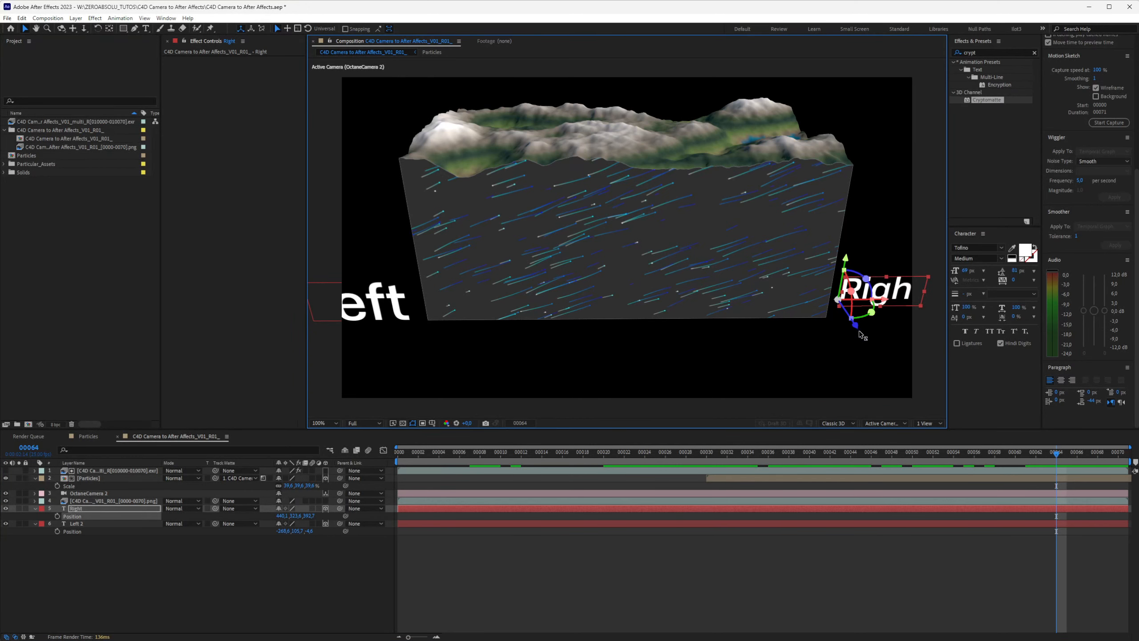
{"action": "left_click_drag", "start_coordinate": [861, 335], "coordinate": [878, 310]}
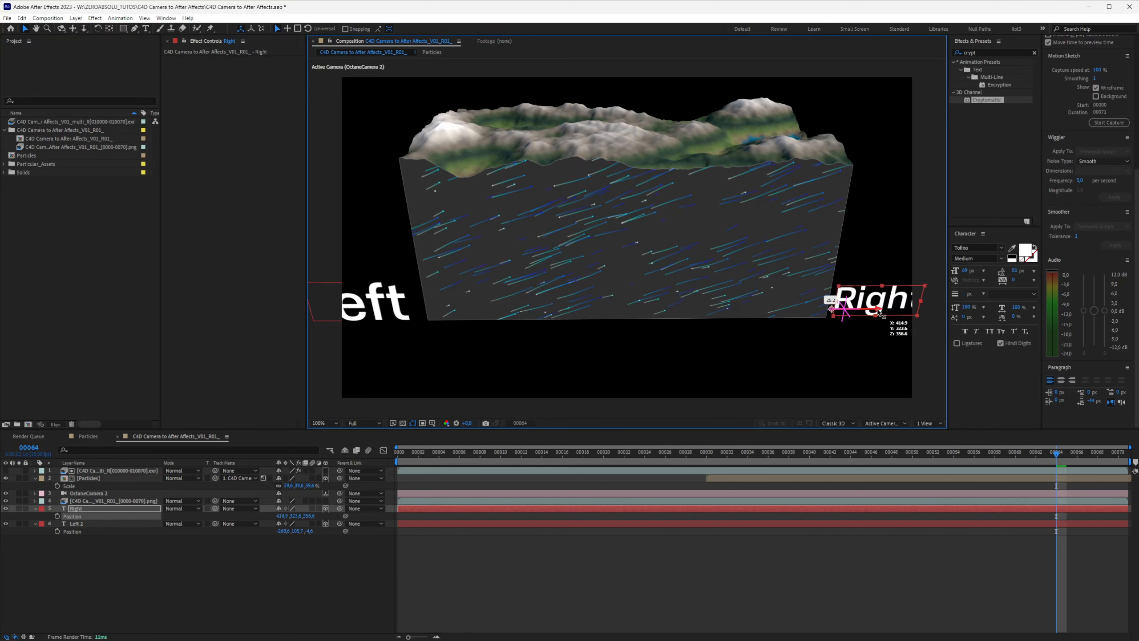
{"action": "left_click", "coordinate": [310, 485]}
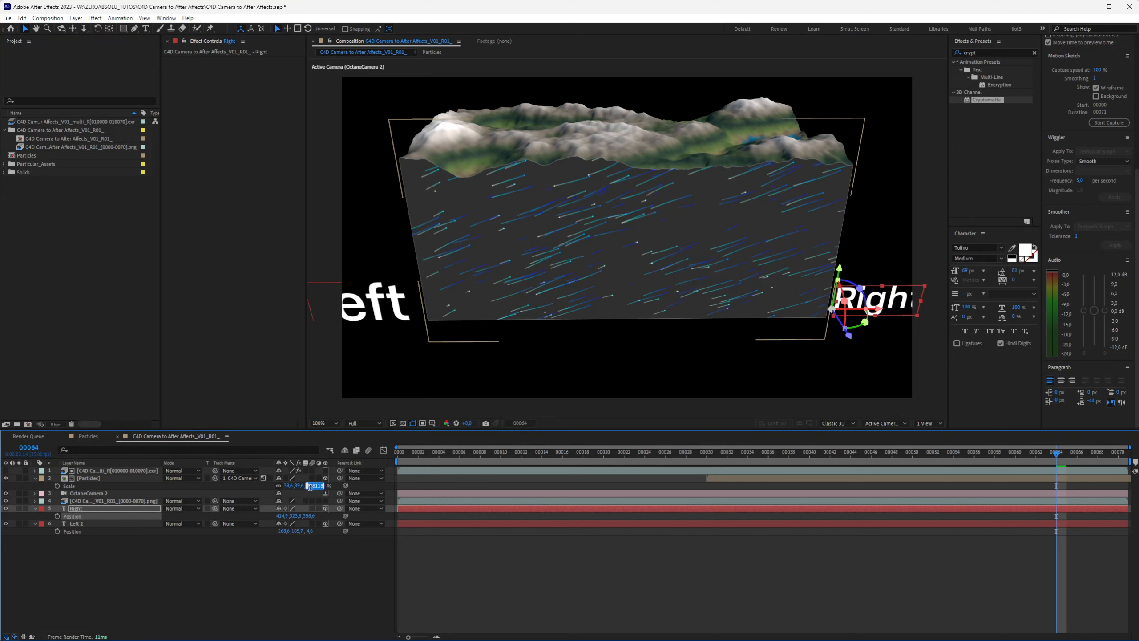
{"action": "left_click", "coordinate": [128, 509]}
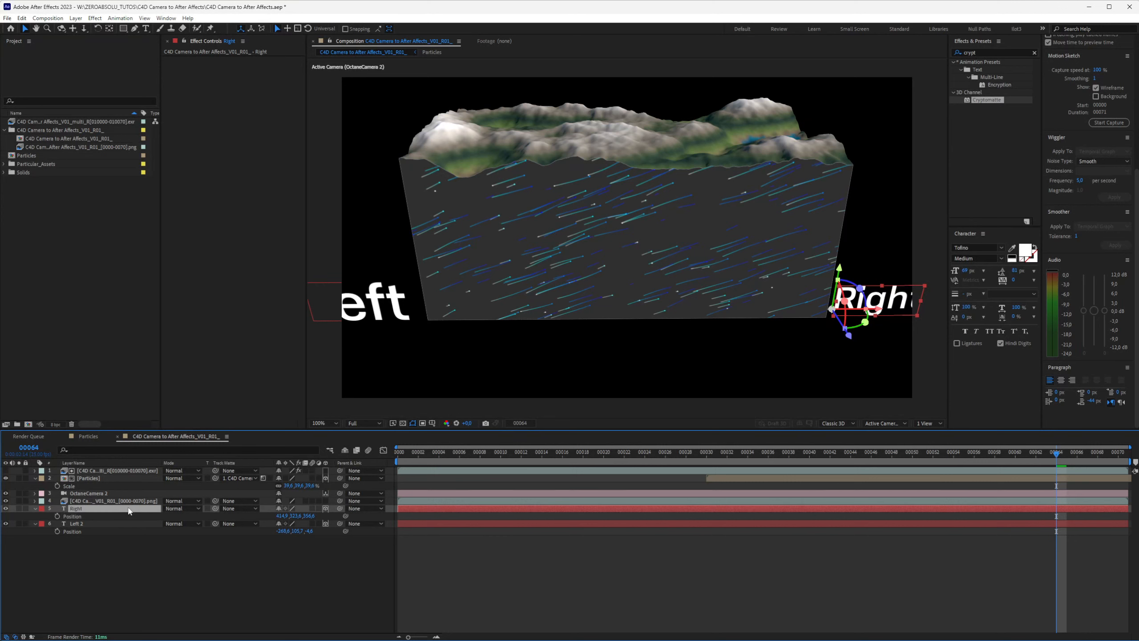
{"action": "left_click", "coordinate": [310, 516]}
{"action": "left_click_drag", "start_coordinate": [878, 311], "coordinate": [887, 311]}
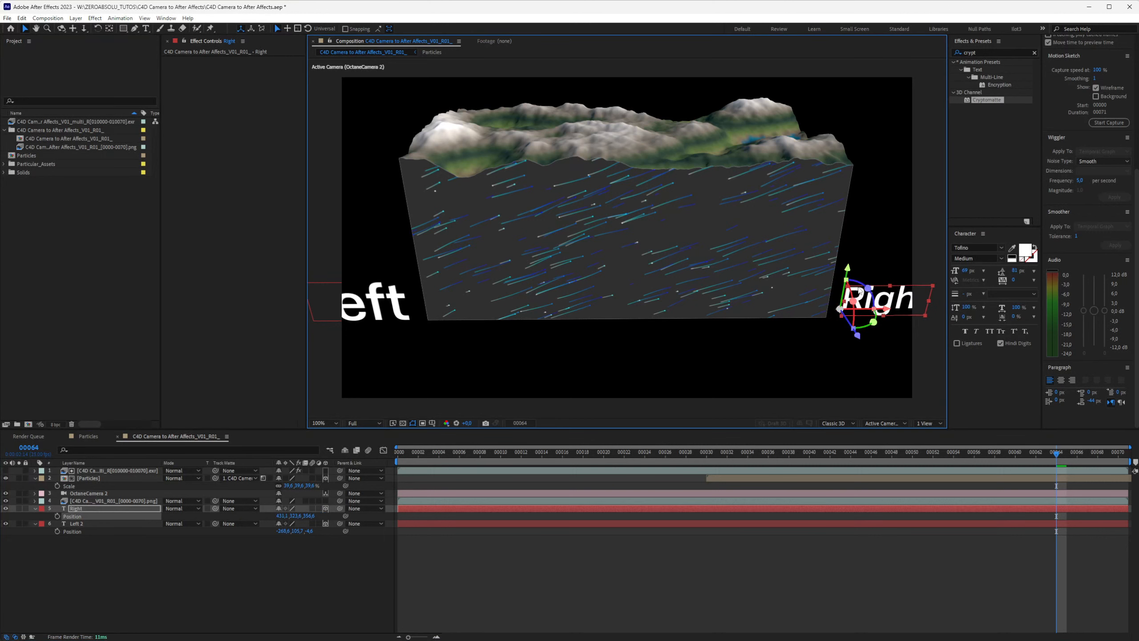
{"action": "left_click_drag", "start_coordinate": [848, 271], "coordinate": [847, 279]}
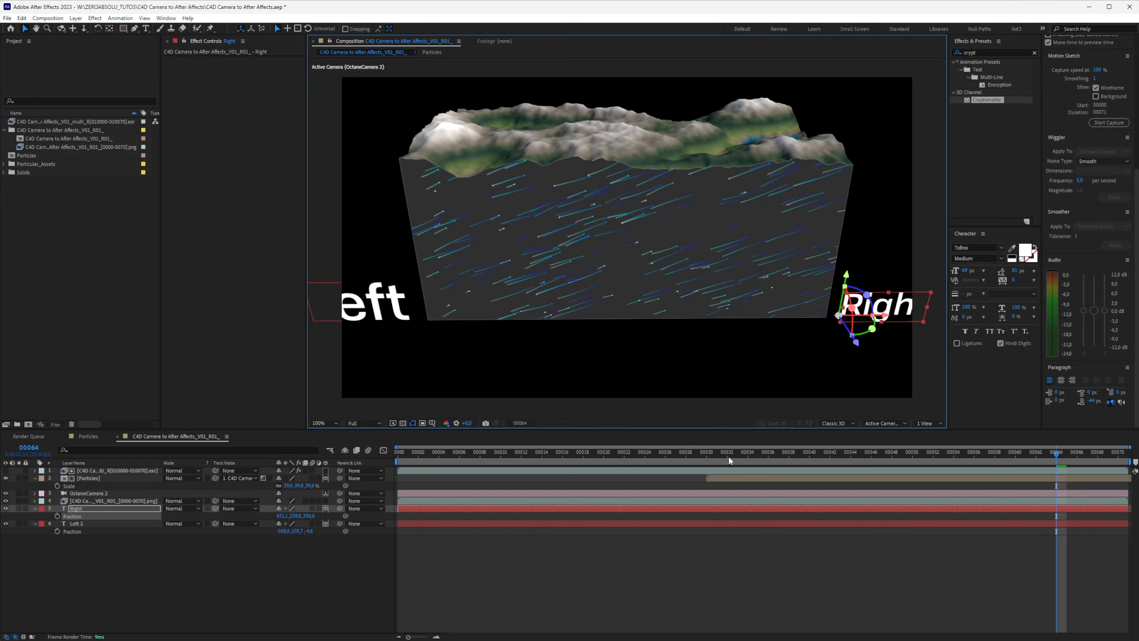
{"action": "left_click_drag", "start_coordinate": [732, 452], "coordinate": [892, 451]}
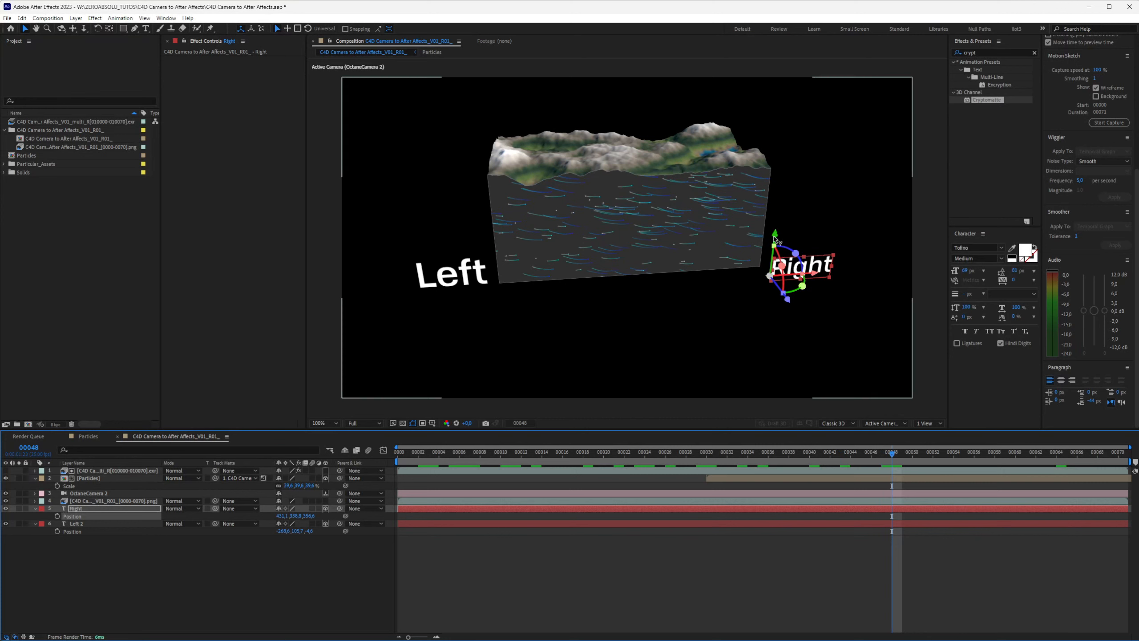
{"action": "left_click_drag", "start_coordinate": [775, 238], "coordinate": [776, 223]}
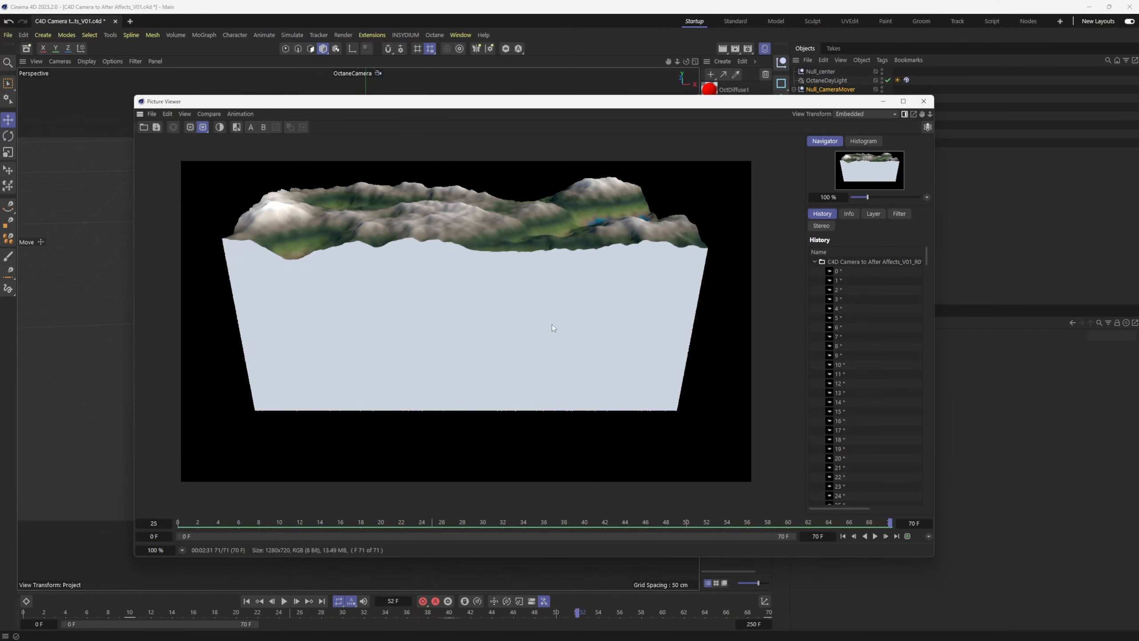
In Cinema 4D, close the Picture Viewer, select Null_center and examine its location closely in the Top view
{"action": "left_click", "coordinate": [924, 101]}
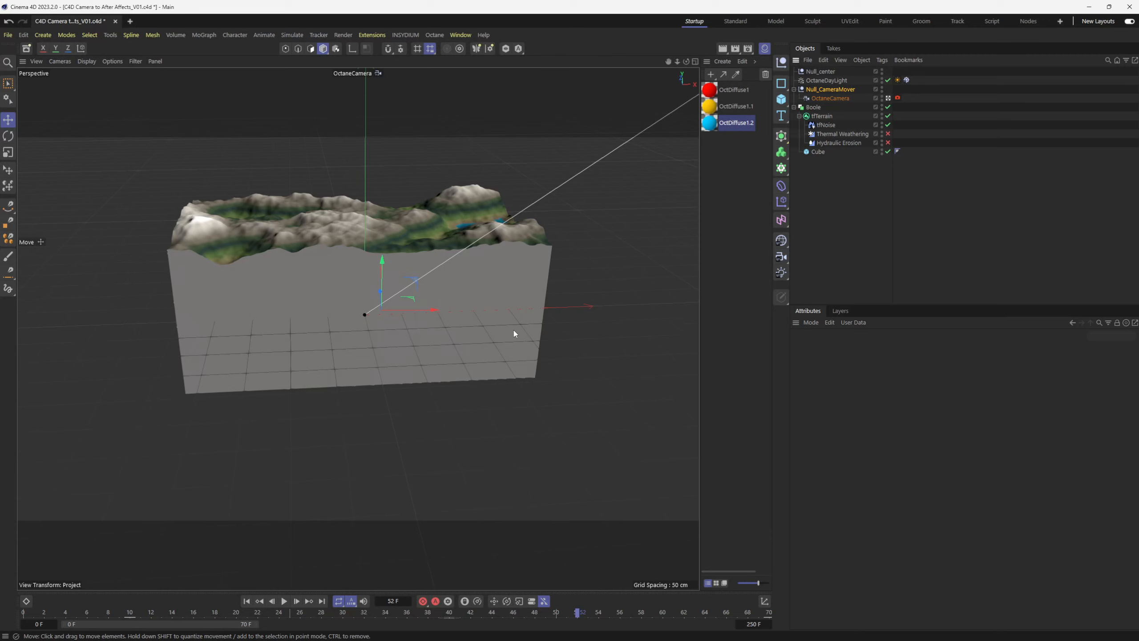
{"action": "left_click", "coordinate": [817, 73]}
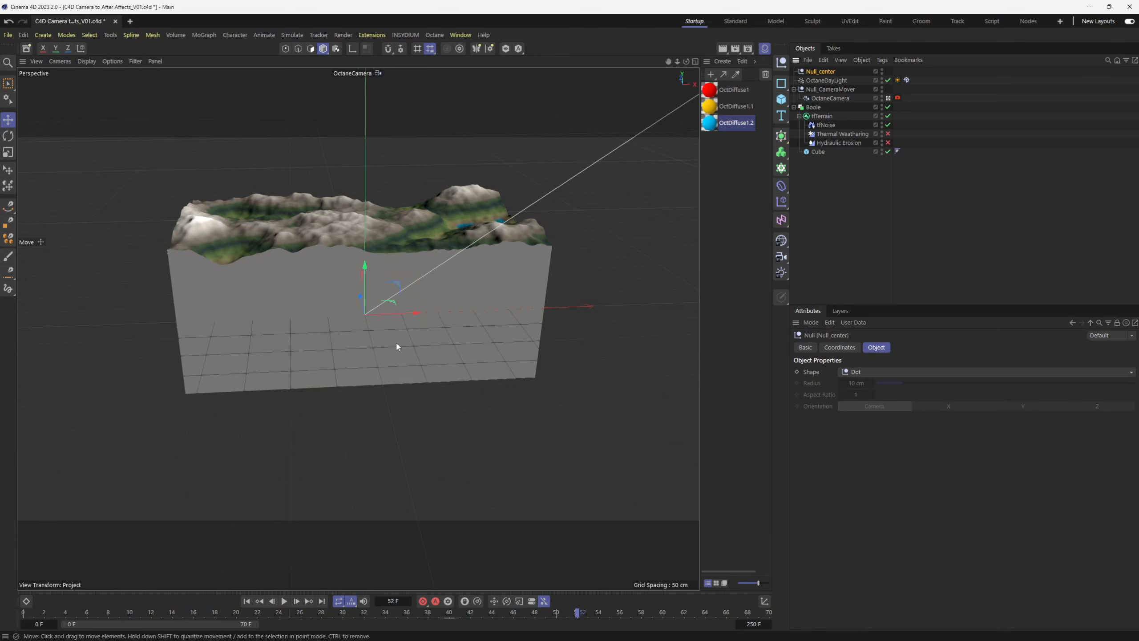
{"action": "middle_click", "coordinate": [426, 321]}
{"action": "scroll", "coordinate": [515, 102], "scroll_direction": "up", "scroll_amount": 8}
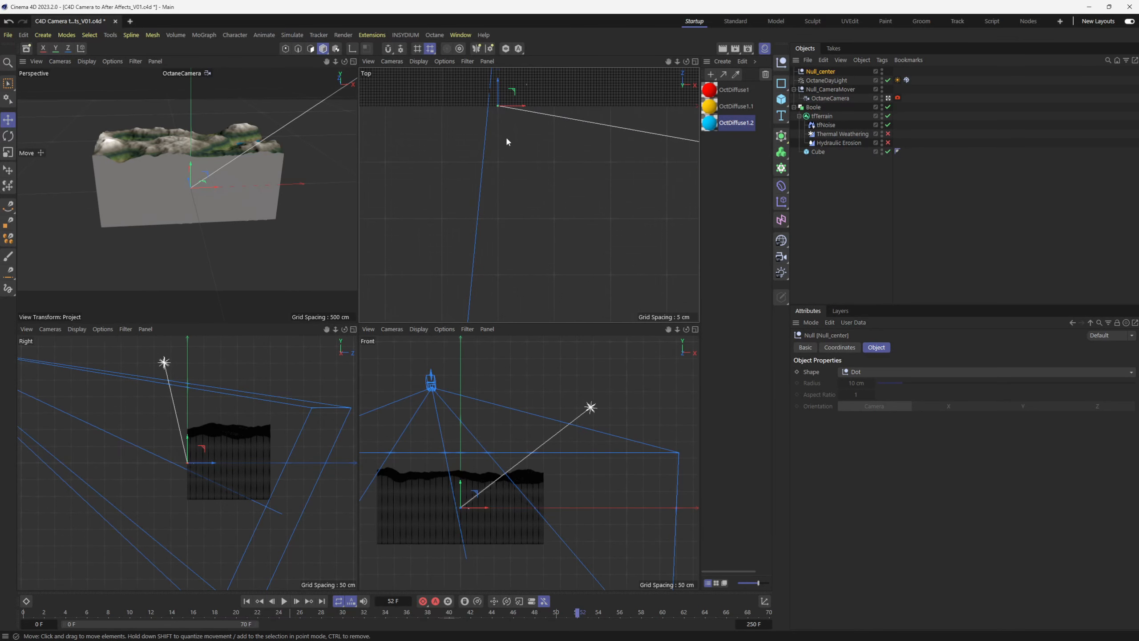
{"action": "middle_click_drag", "start_coordinate": [495, 104], "coordinate": [543, 239]}
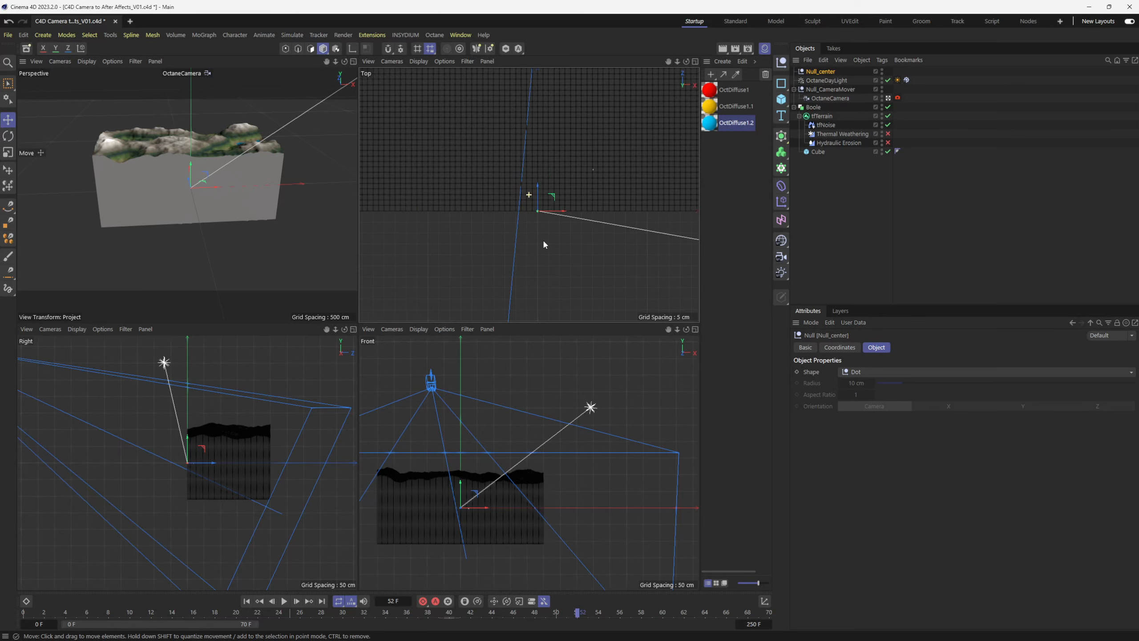
{"action": "scroll", "coordinate": [524, 199], "scroll_direction": "up", "scroll_amount": 15}
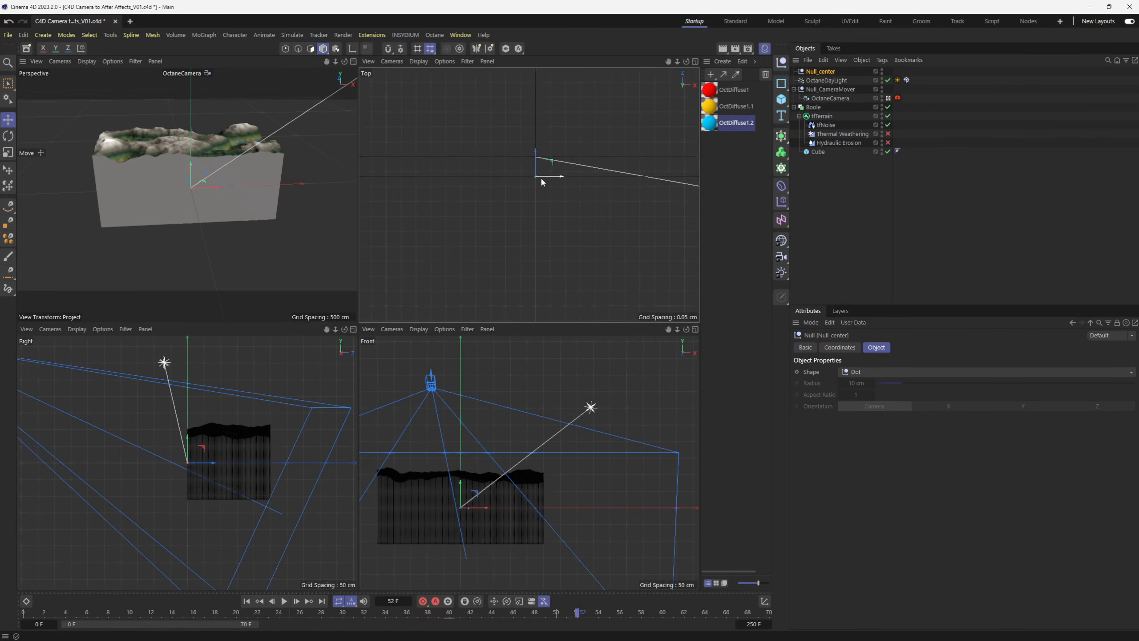
Add a null, move it along X to the terrain block's right front edge and name it Null_rightText
{"action": "scroll", "coordinate": [548, 198], "scroll_direction": "down", "scroll_amount": 5}
{"action": "scroll", "coordinate": [548, 209], "scroll_direction": "down", "scroll_amount": 10}
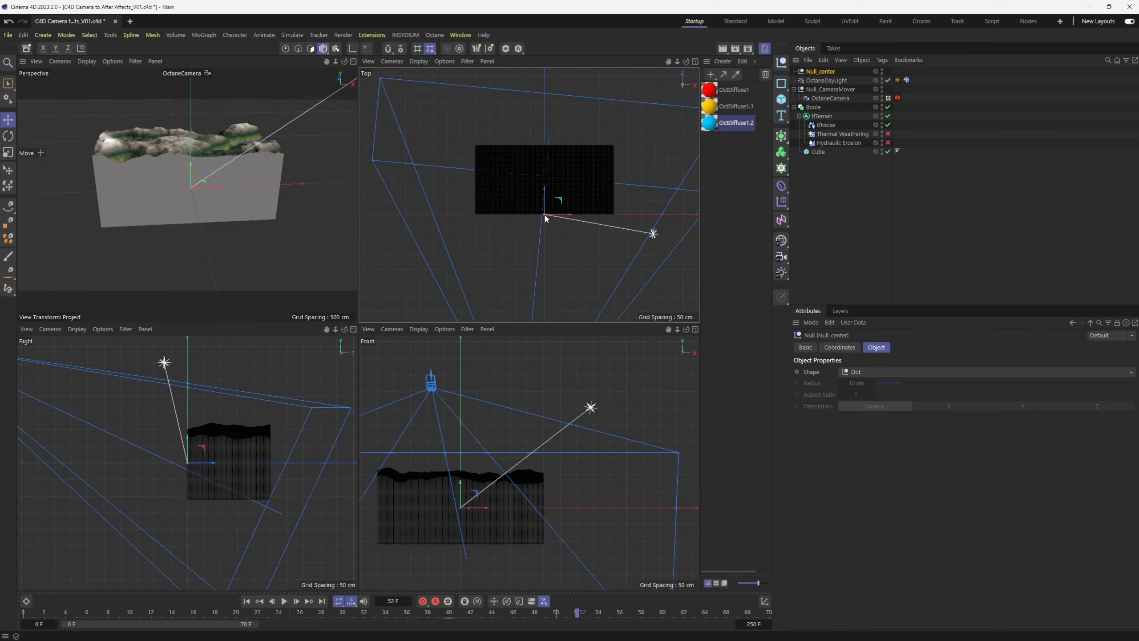
{"action": "left_click", "coordinate": [781, 65]}
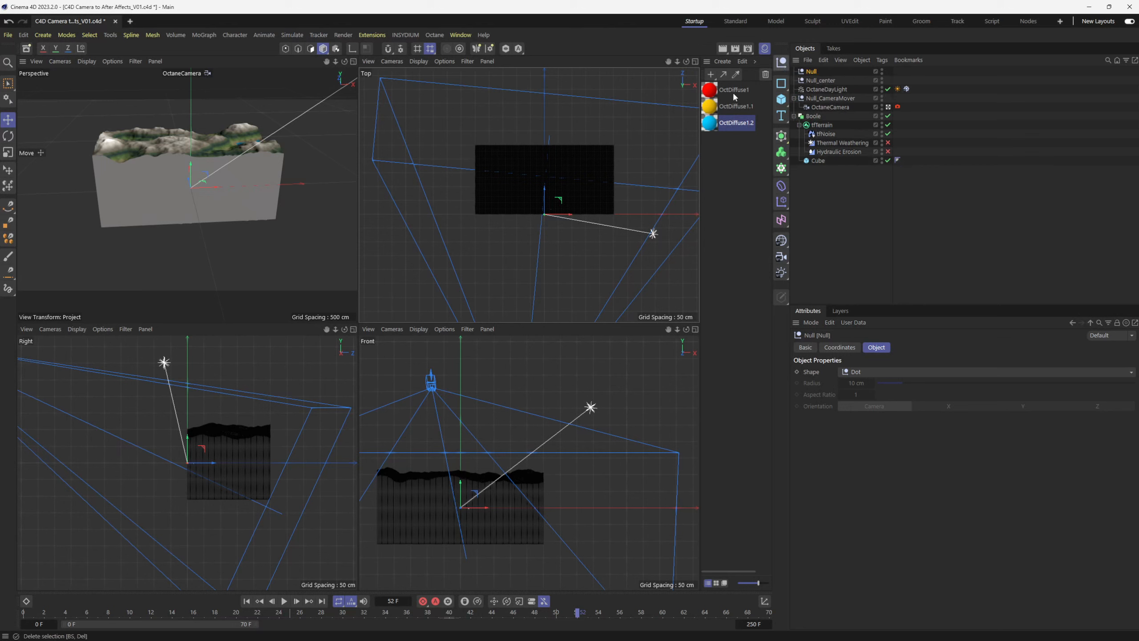
{"action": "left_click_drag", "start_coordinate": [568, 217], "coordinate": [644, 223]}
{"action": "double_click", "coordinate": [813, 72]}
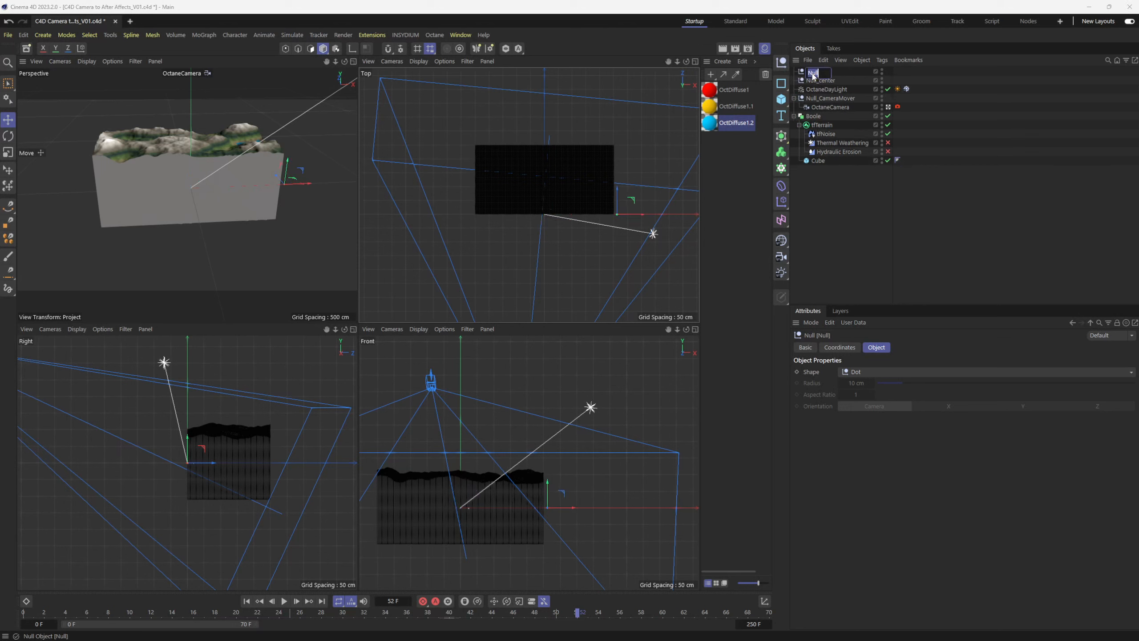
{"action": "type", "text": "_rightTex"}
{"action": "type", "text": "t_e"}
{"action": "type", "text": "tTex"}
{"action": "key", "text": "Return"}
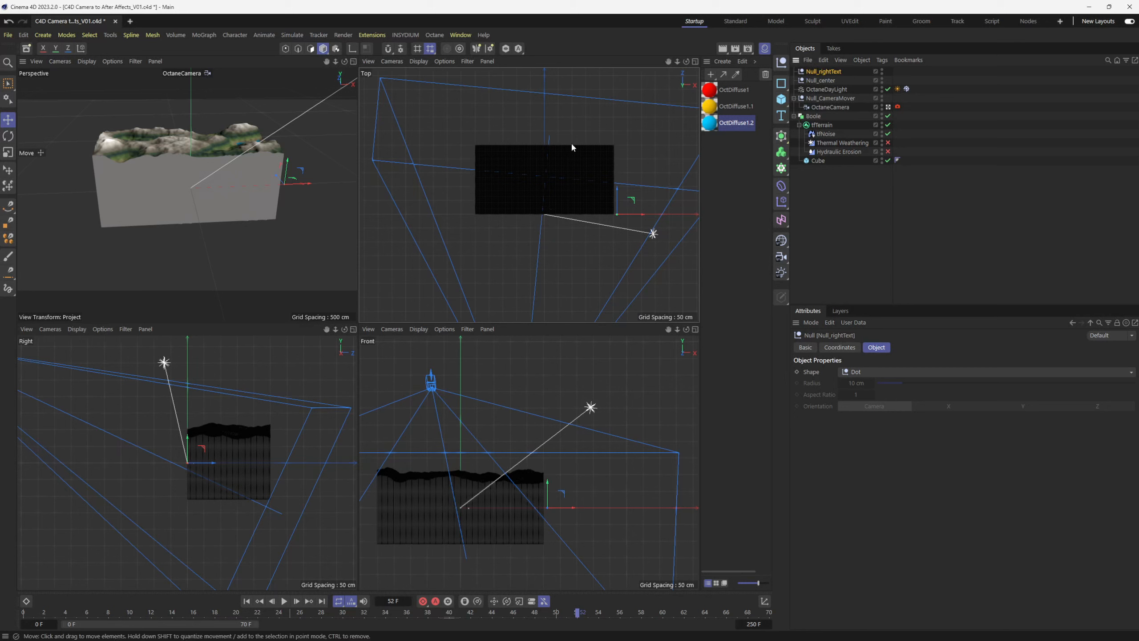
Add another null, move it about 260 cm along negative X to the block's left front edge and name it Null_LeftText
{"action": "left_click", "coordinate": [781, 63]}
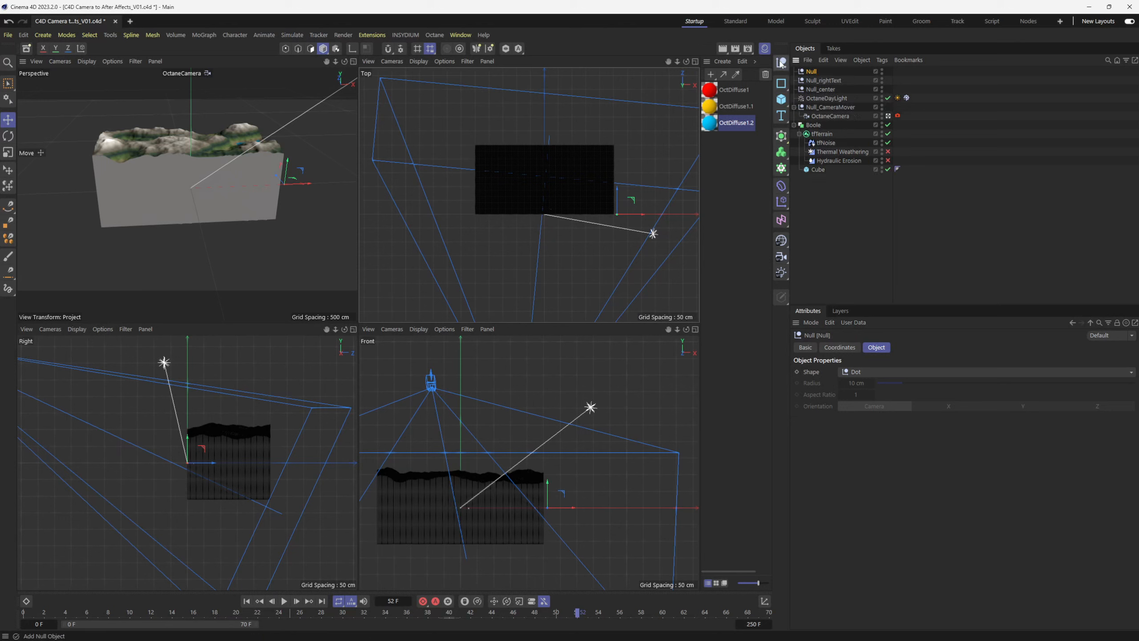
{"action": "left_click_drag", "start_coordinate": [556, 214], "coordinate": [493, 217]}
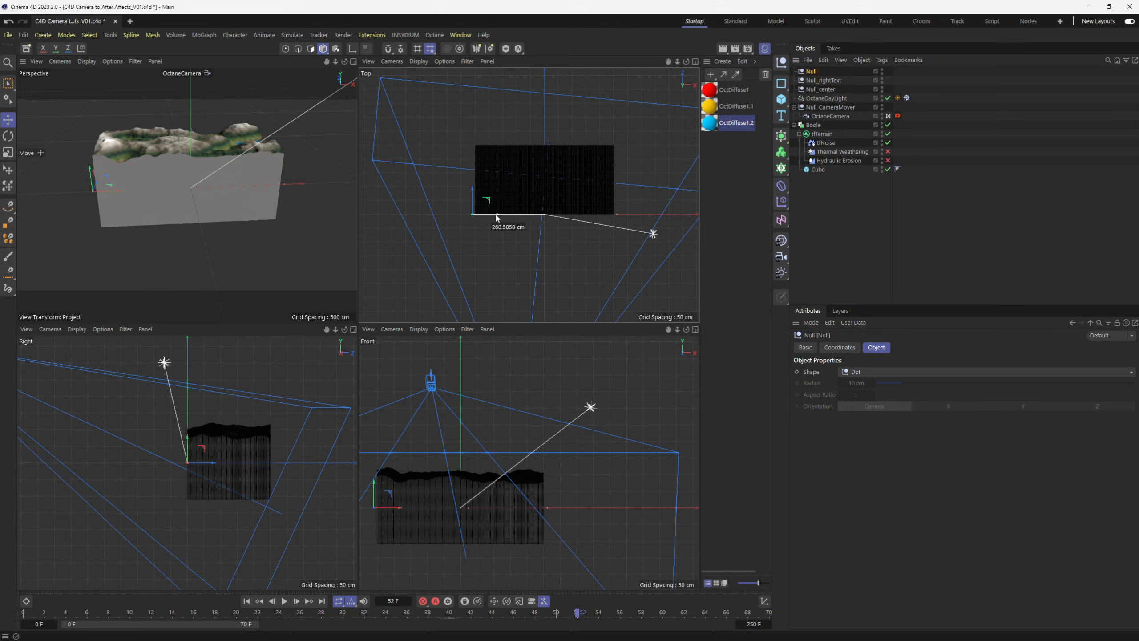
{"action": "double_click", "coordinate": [824, 71]}
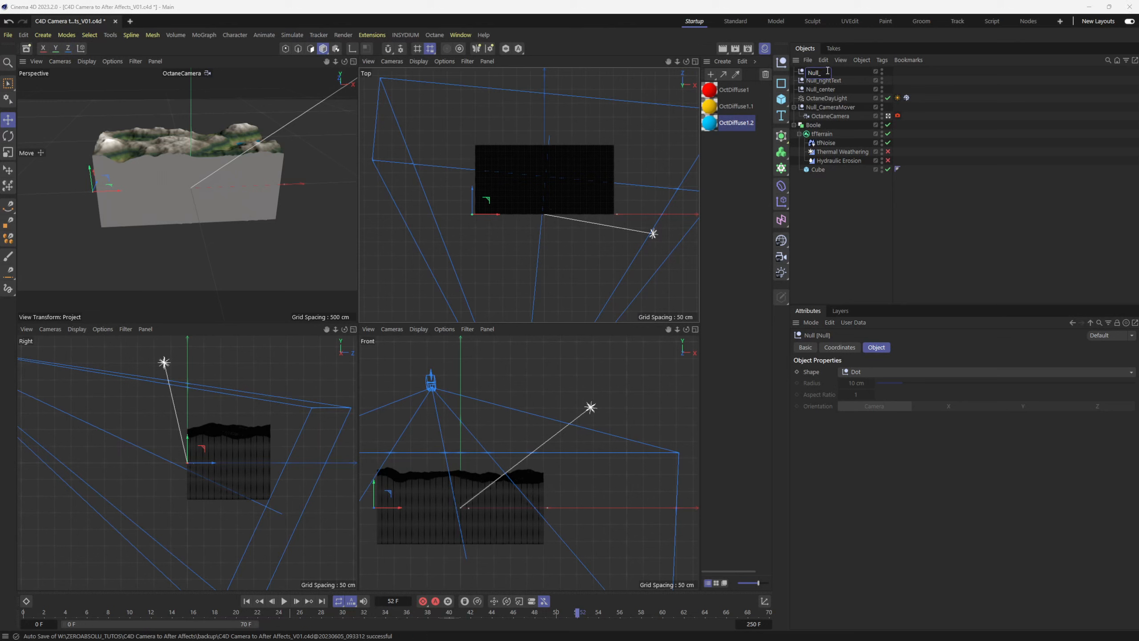
{"action": "type", "text": "_leftTexL"}
{"action": "key", "text": "Return"}
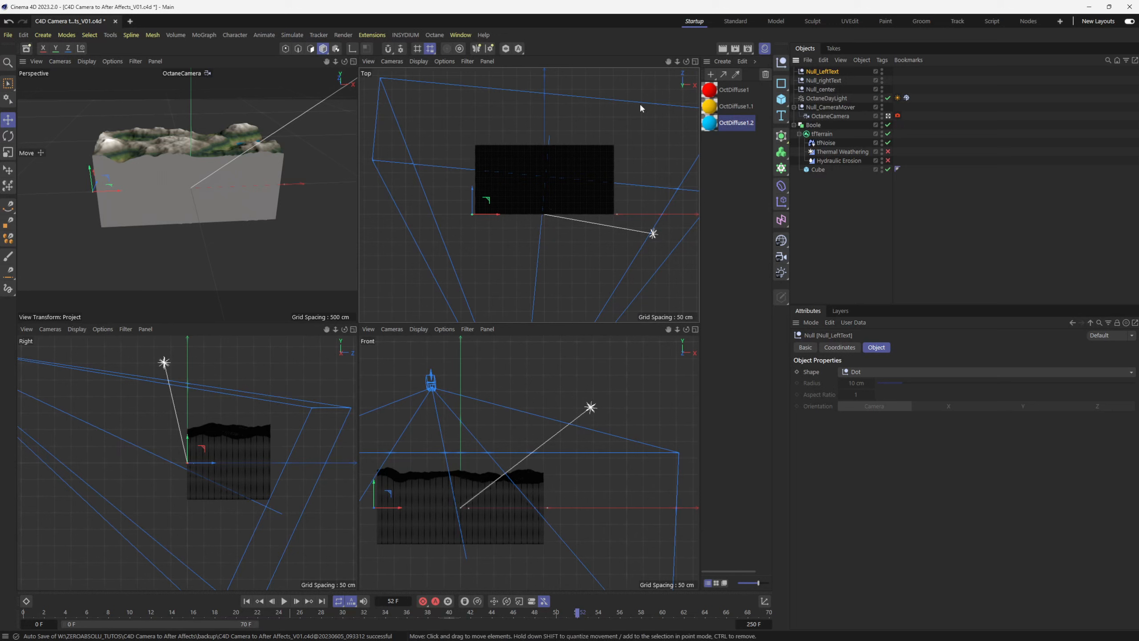
Save the After Effects compositing project file from the render settings as C4D Camera to After Effects_V01_R02.aec in the C4D Camera to After Effects_V01_R01 folder
{"action": "left_click", "coordinate": [747, 52]}
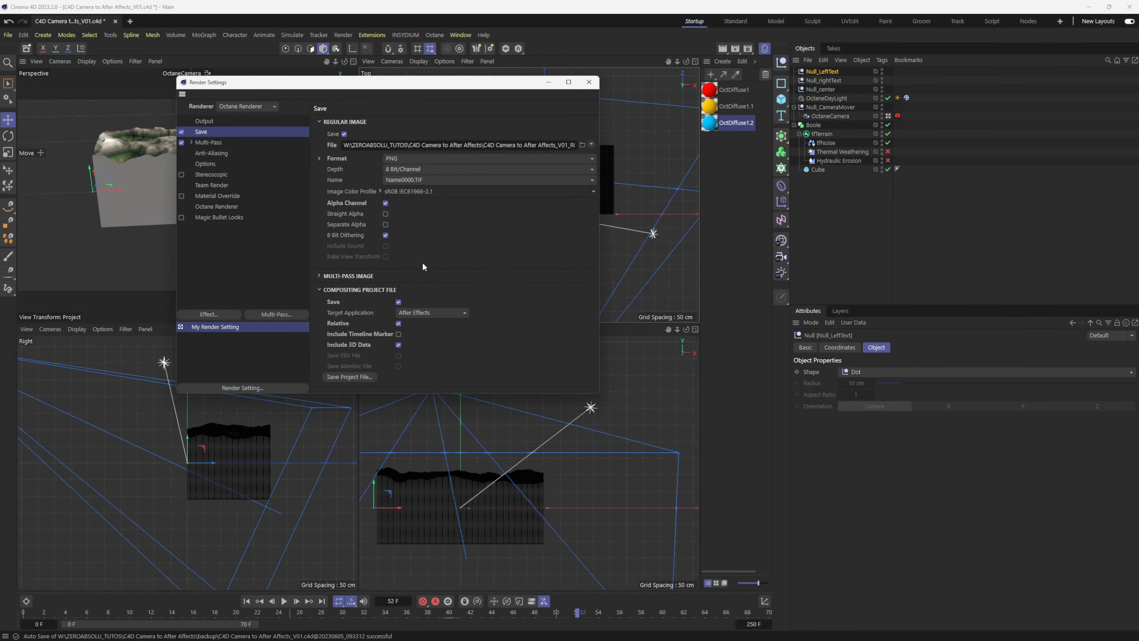
{"action": "left_click_drag", "start_coordinate": [445, 395], "coordinate": [445, 452]}
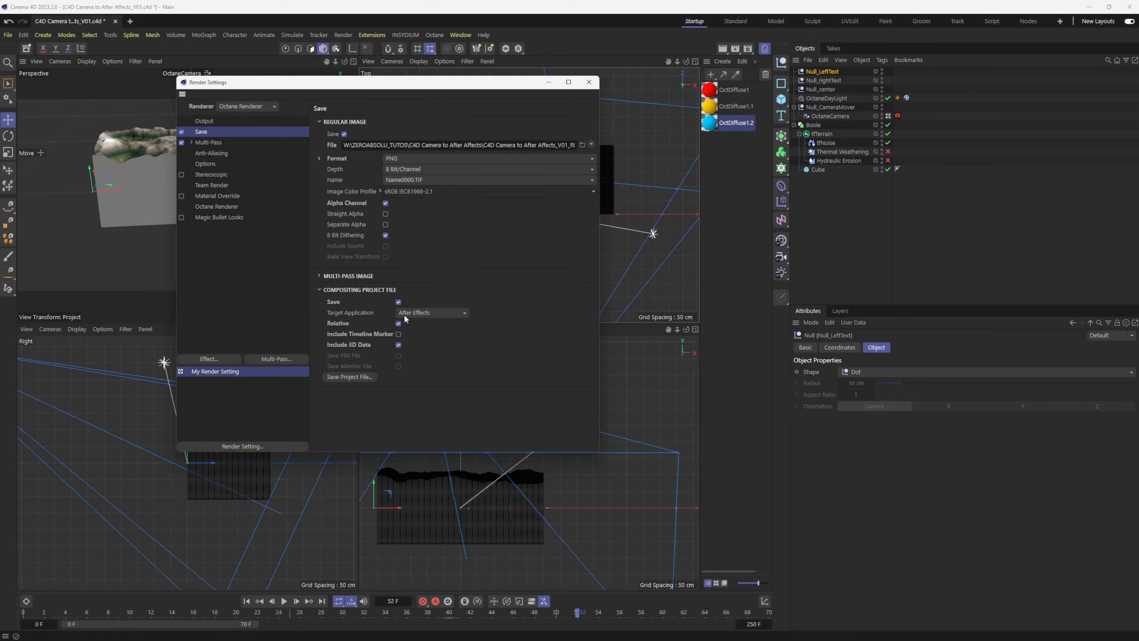
{"action": "left_click", "coordinate": [350, 377]}
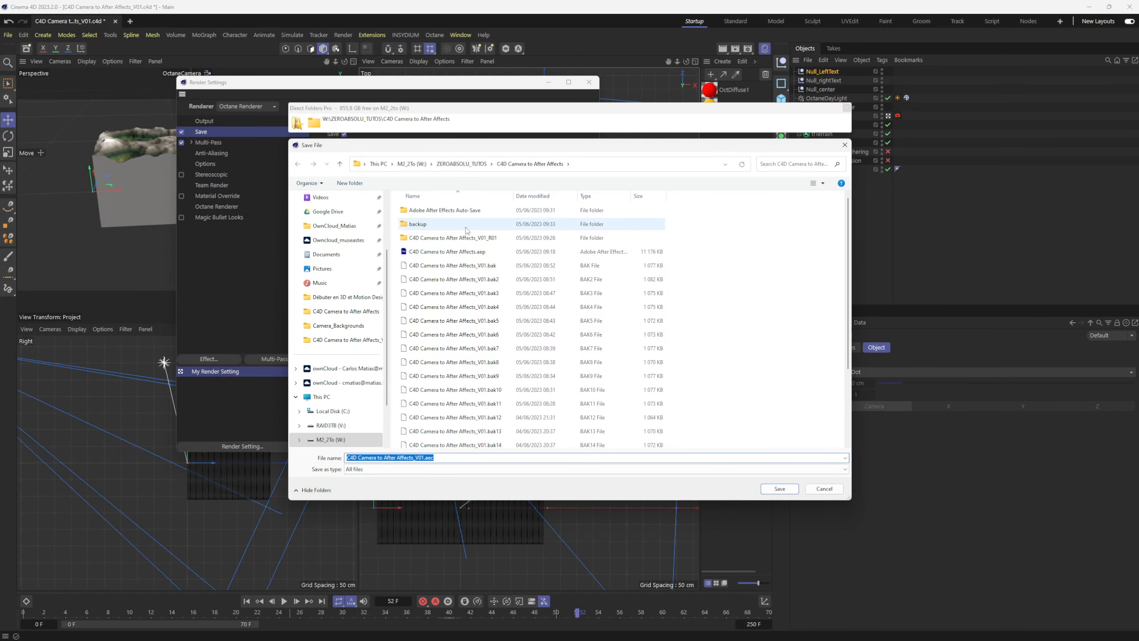
{"action": "double_click", "coordinate": [457, 238]}
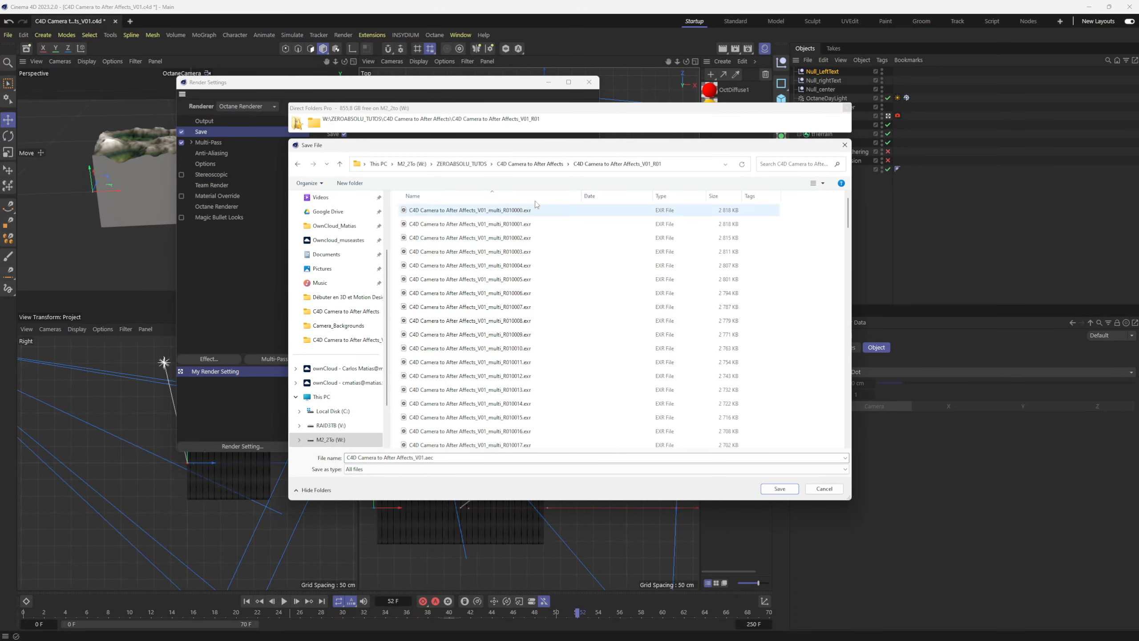
{"action": "left_click", "coordinate": [423, 458]}
{"action": "type", "text": "_"}
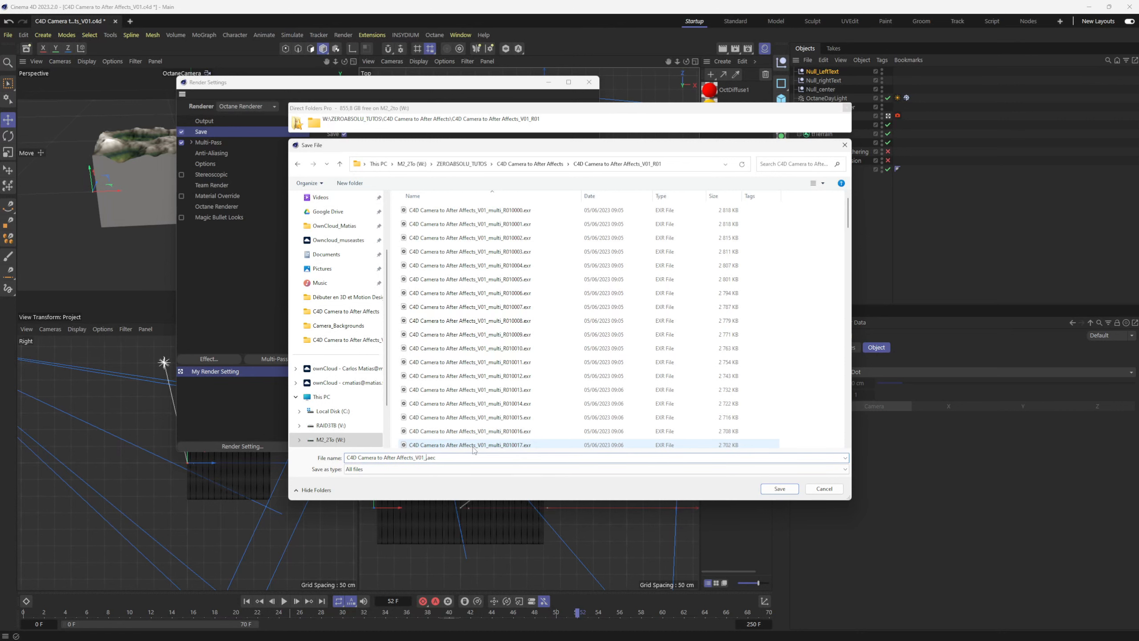
{"action": "type", "text": "R02"}
{"action": "key", "text": "Return"}
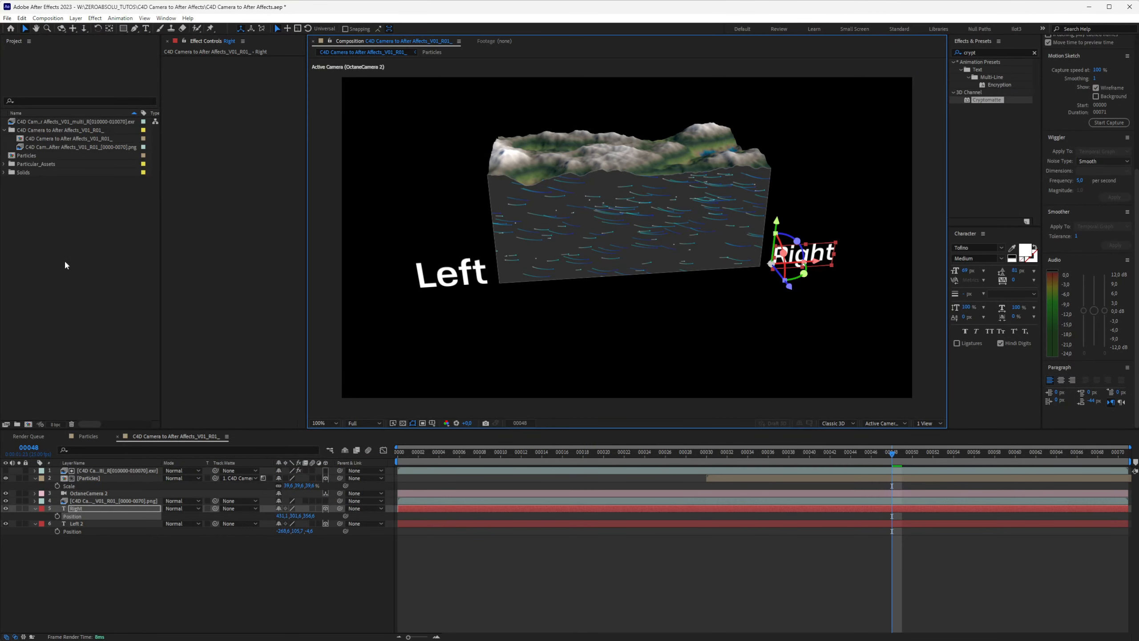
Switch to After Effects and import C4D Camera to After Effects_V01_R02.aec into the project
{"action": "left_click", "coordinate": [65, 265]}
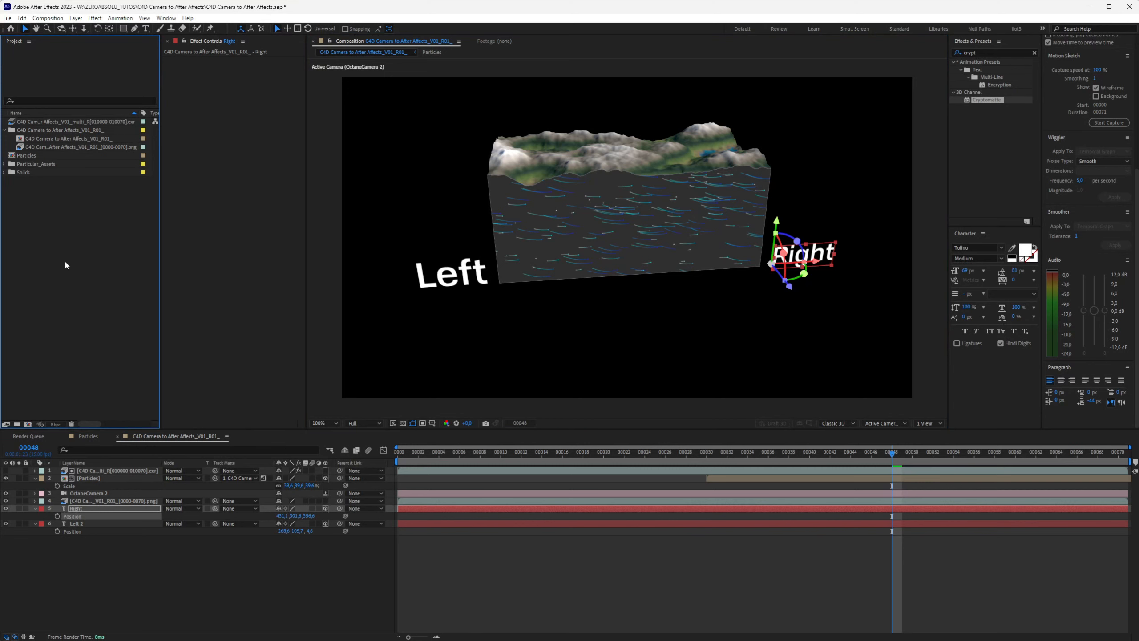
{"action": "double_click", "coordinate": [65, 265]}
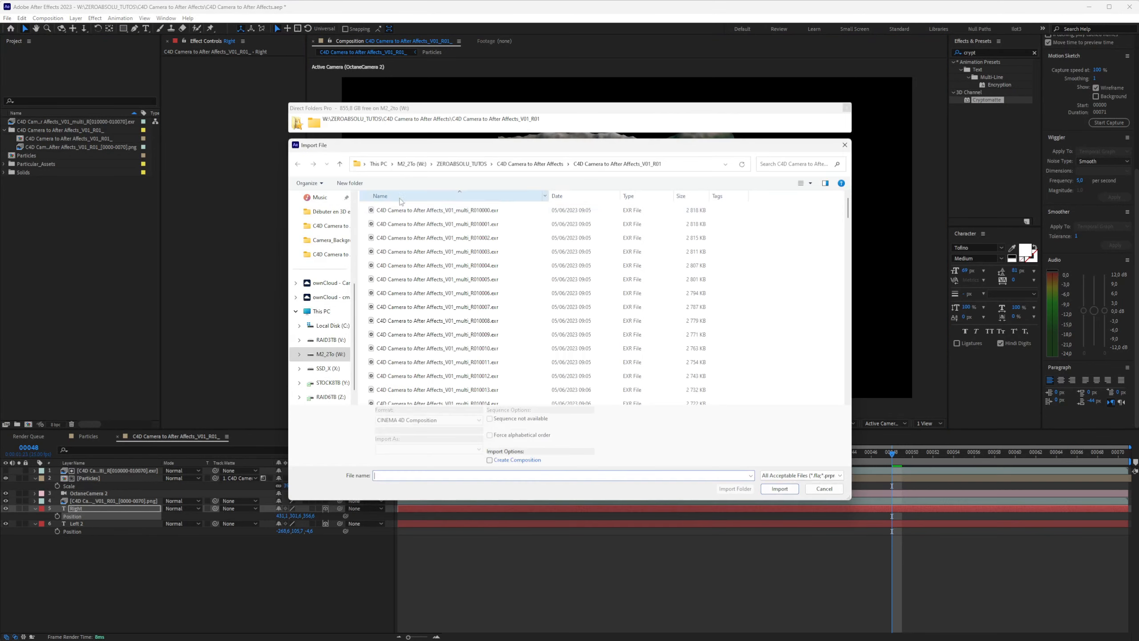
{"action": "scroll", "coordinate": [511, 314], "scroll_direction": "down", "scroll_amount": 20}
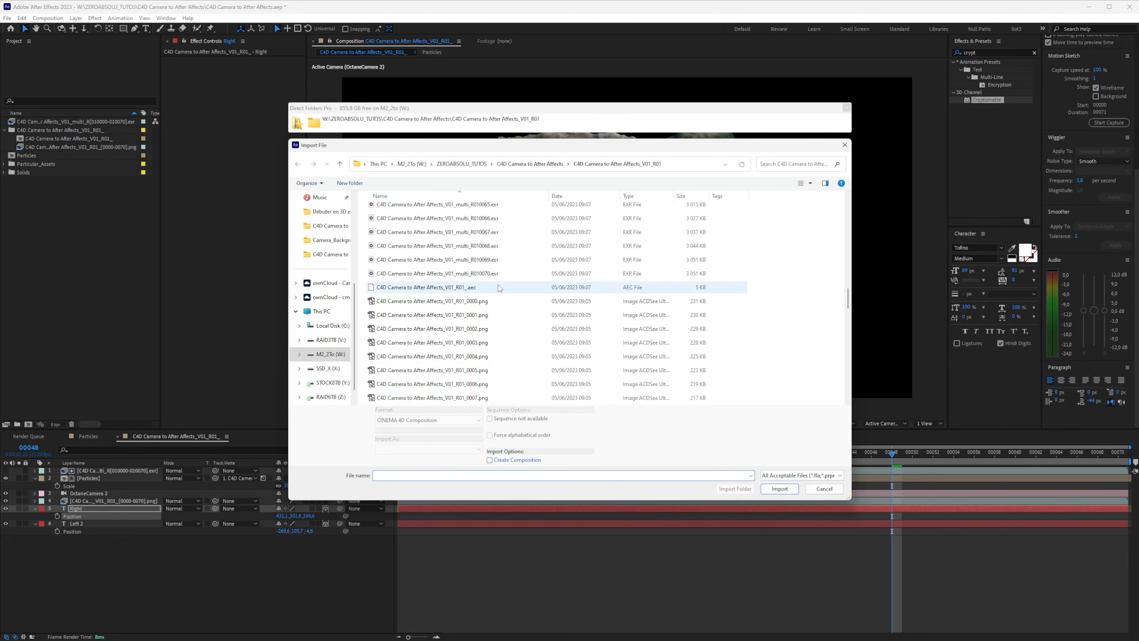
{"action": "scroll", "coordinate": [543, 316], "scroll_direction": "down", "scroll_amount": 10}
{"action": "scroll", "coordinate": [544, 319], "scroll_direction": "down", "scroll_amount": 12}
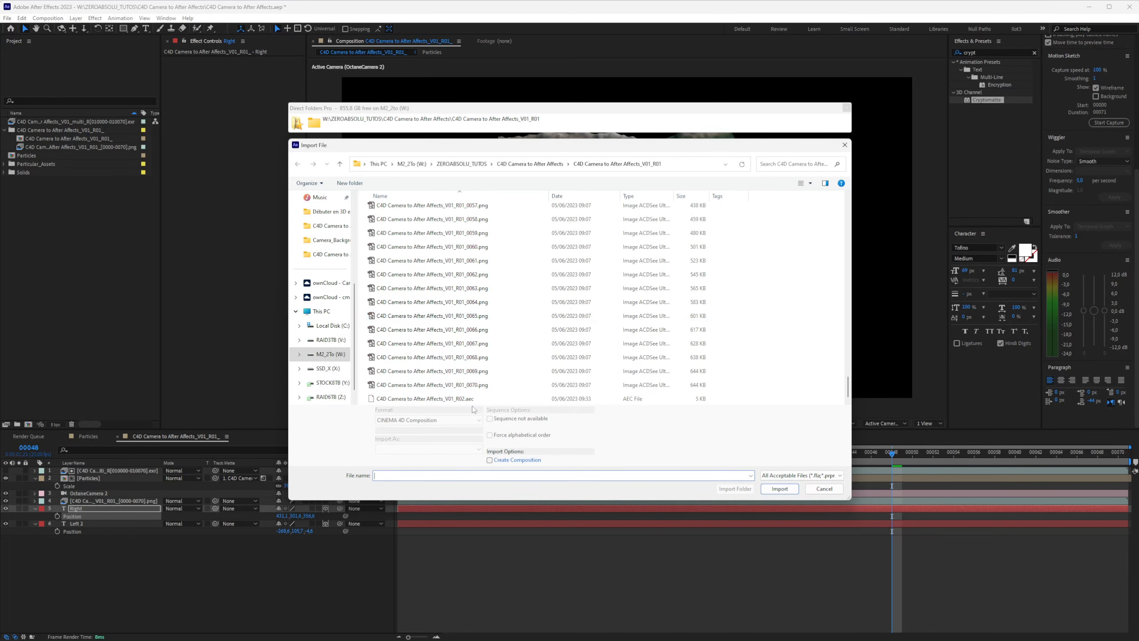
{"action": "left_click", "coordinate": [390, 401]}
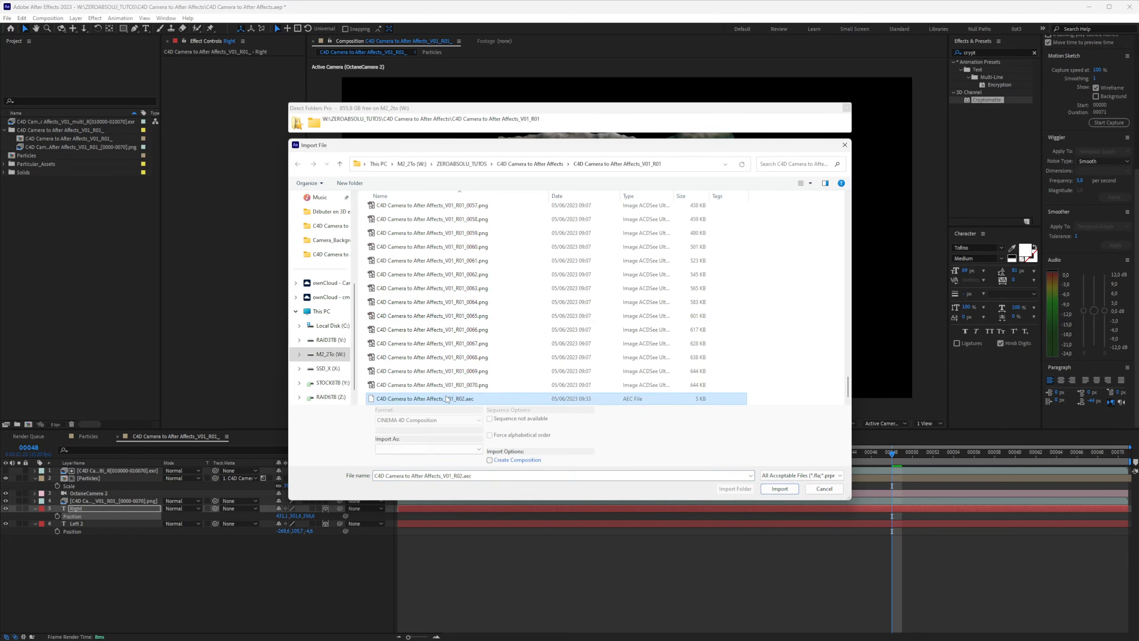
{"action": "double_click", "coordinate": [470, 401]}
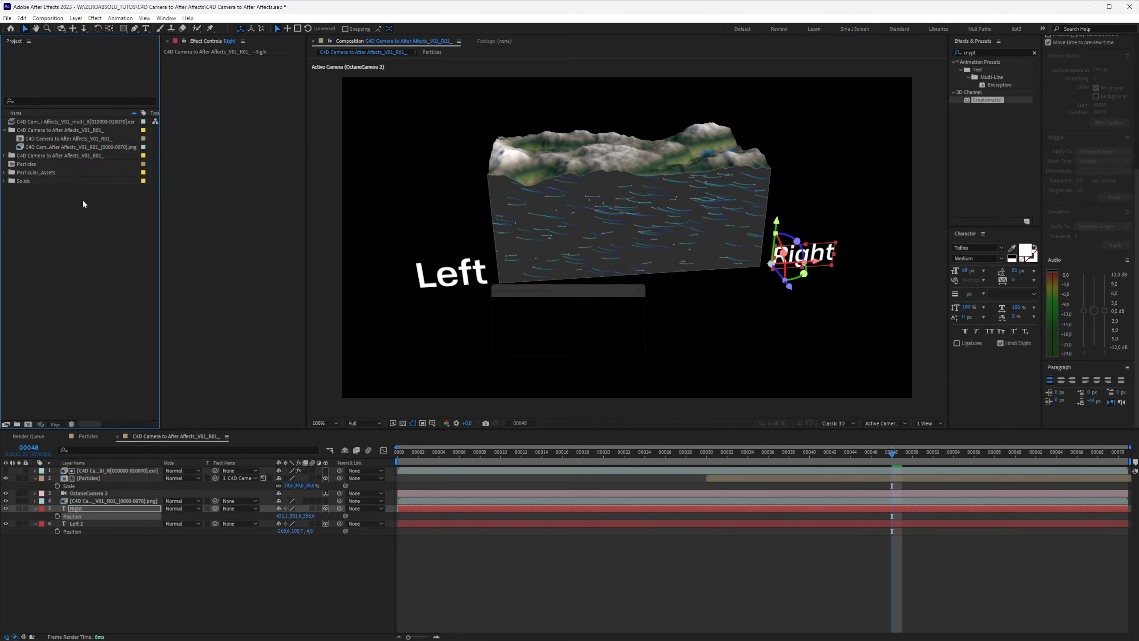
Open the composition in the newly imported folder and check its layers for the exported nulls
{"action": "left_click", "coordinate": [4, 156]}
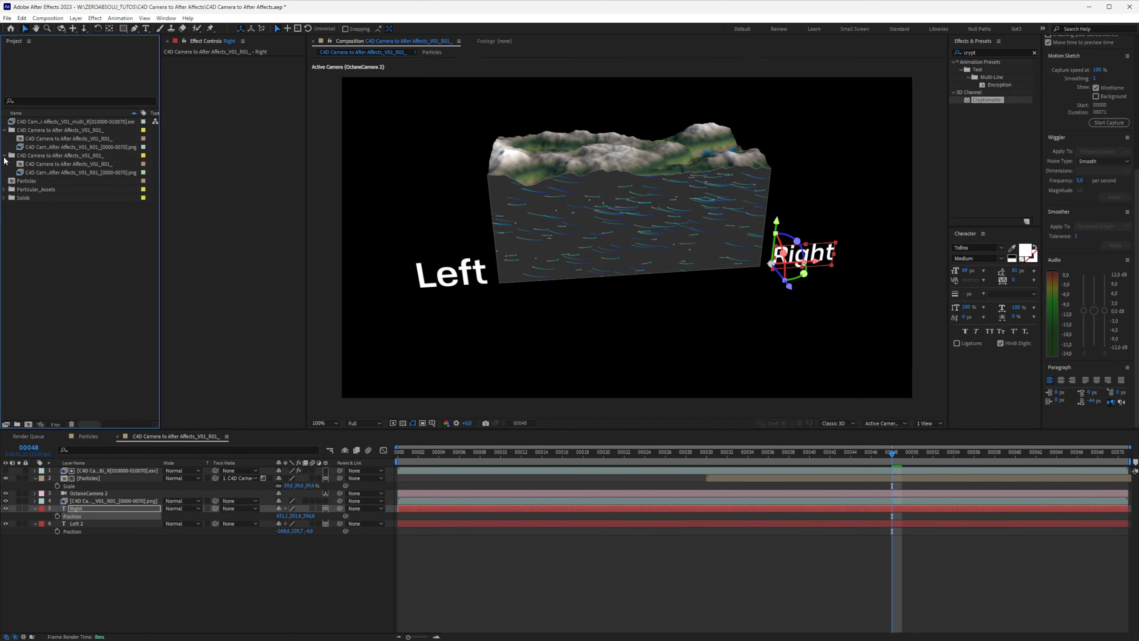
{"action": "double_click", "coordinate": [40, 164]}
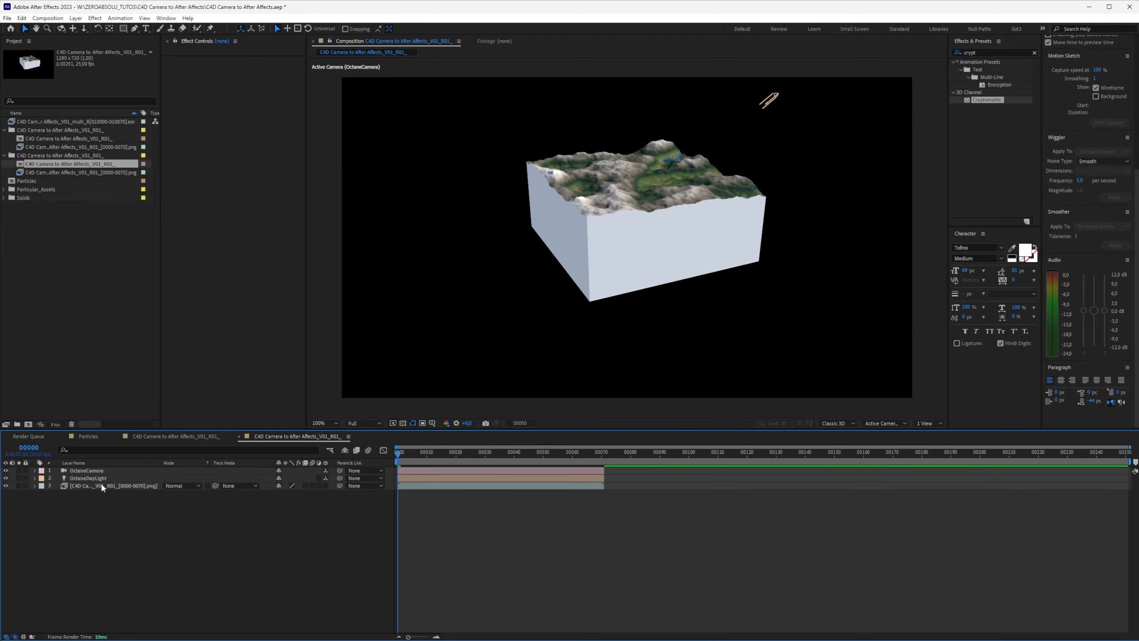
{"action": "left_click", "coordinate": [84, 470]}
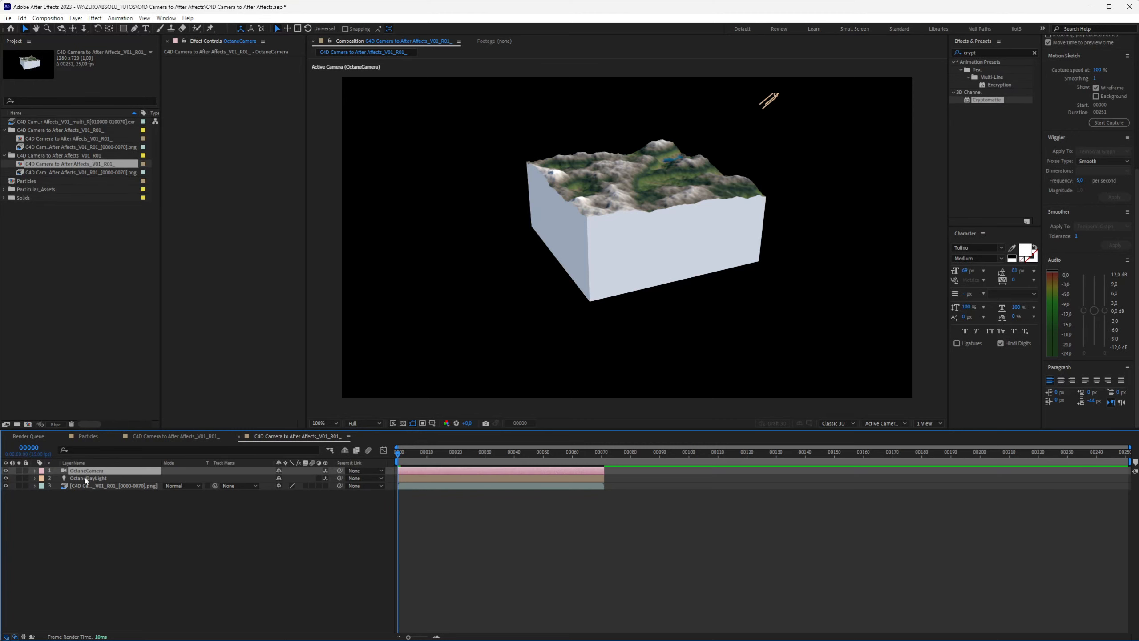
{"action": "left_click", "coordinate": [85, 478]}
{"action": "left_click", "coordinate": [84, 485]}
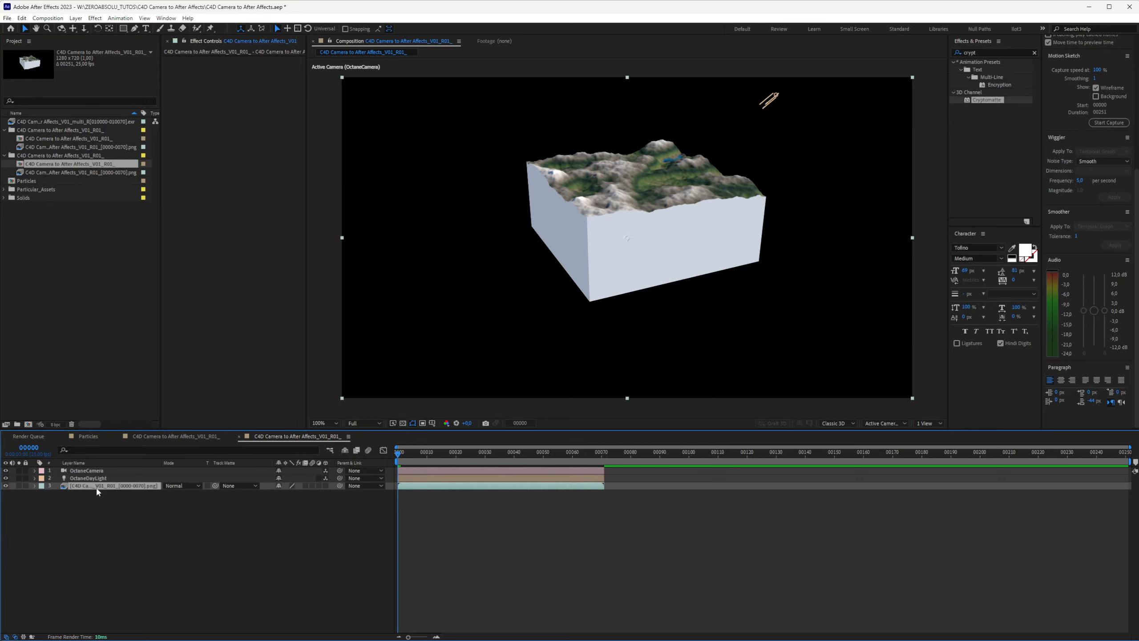
Delete the newly imported C4D Camera to After Effects_V01_R01_ folder and its contents from the project
{"action": "left_click", "coordinate": [34, 157]}
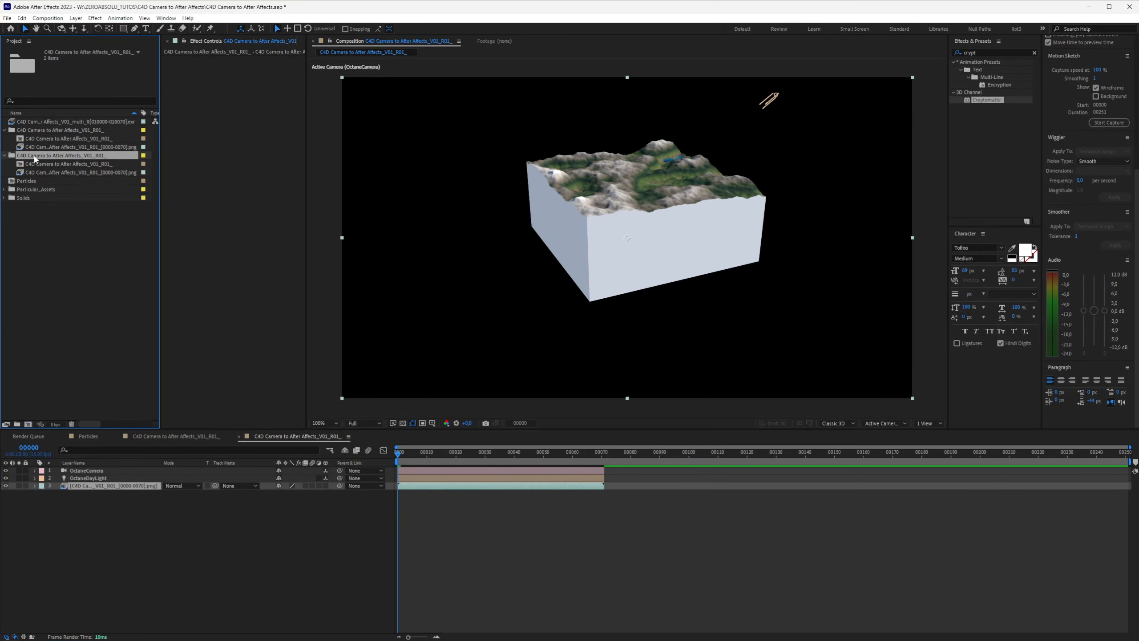
{"action": "key", "text": "Delete"}
{"action": "key", "text": "Return"}
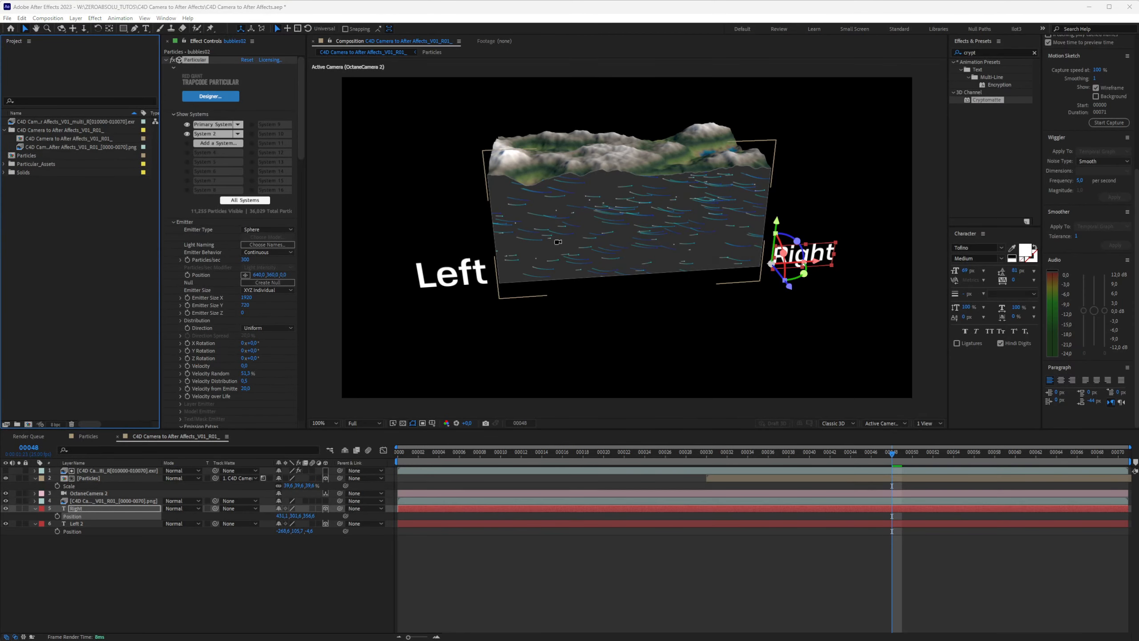
Return to Cinema 4D, close the render settings and check the placement of the text and center nulls
{"action": "key", "text": "alt+Tab"}
{"action": "left_click", "coordinate": [589, 82]}
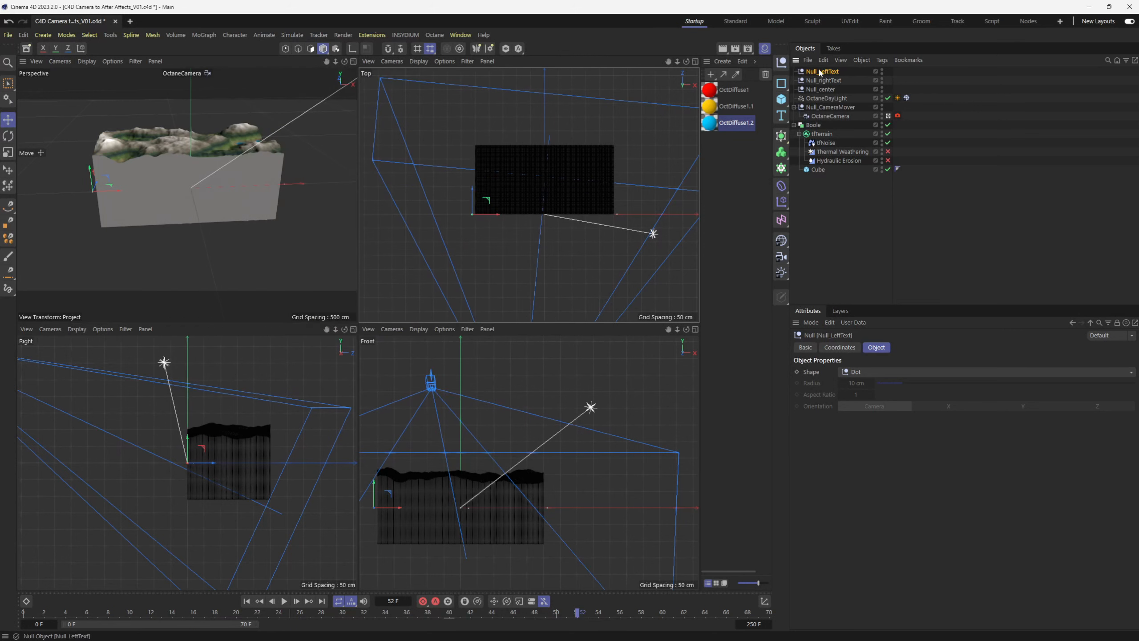
{"action": "left_click", "coordinate": [824, 82]}
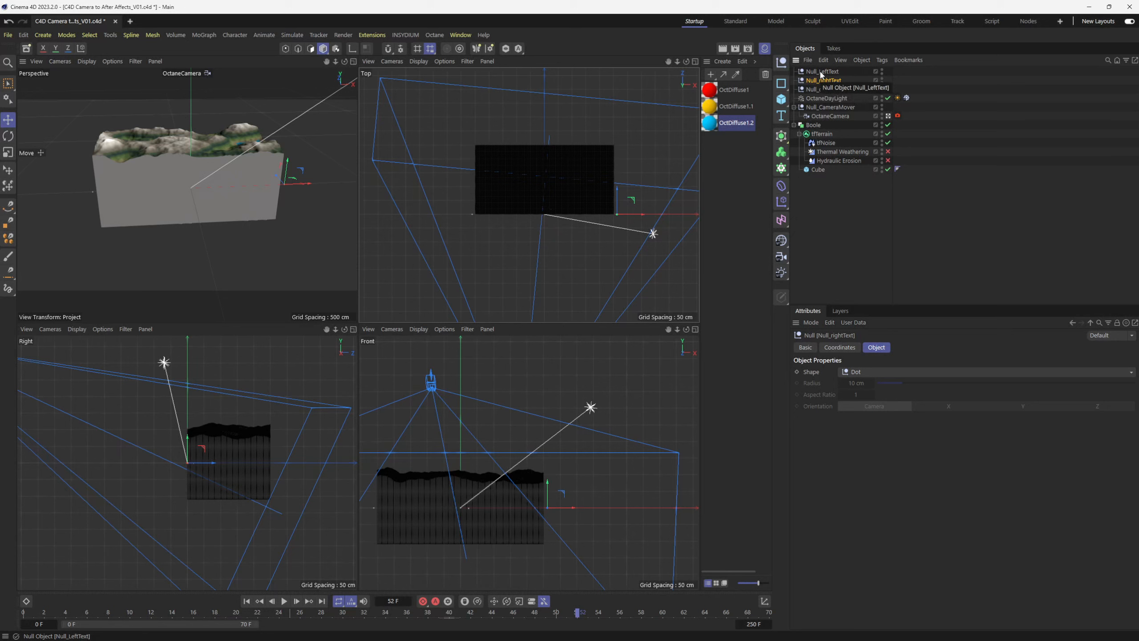
{"action": "left_click", "coordinate": [826, 90]}
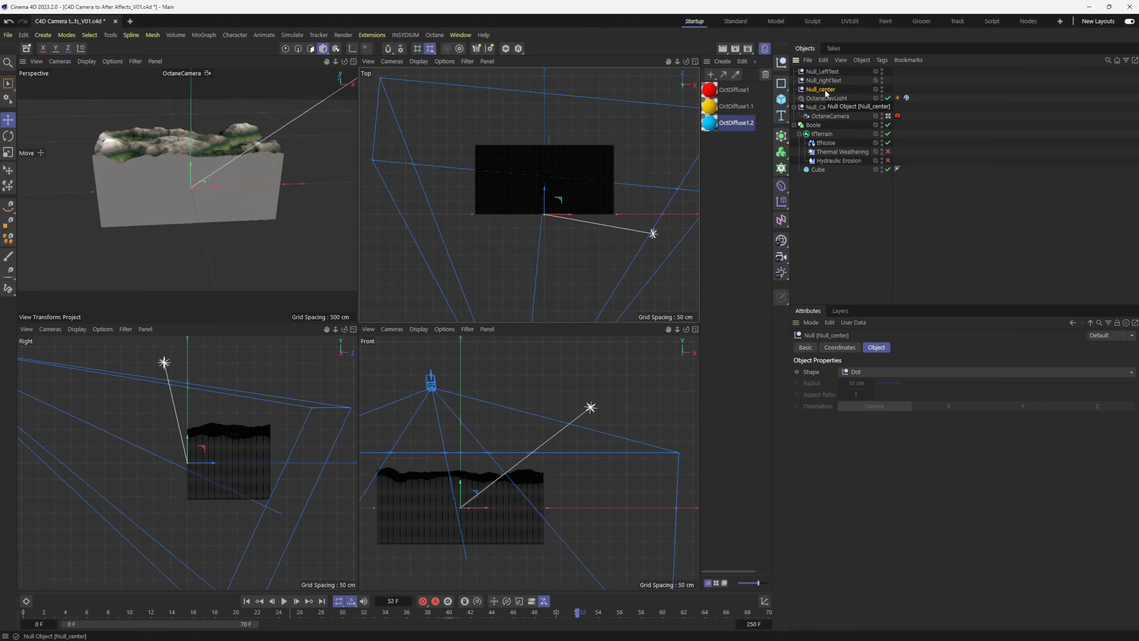
{"action": "left_click", "coordinate": [824, 81]}
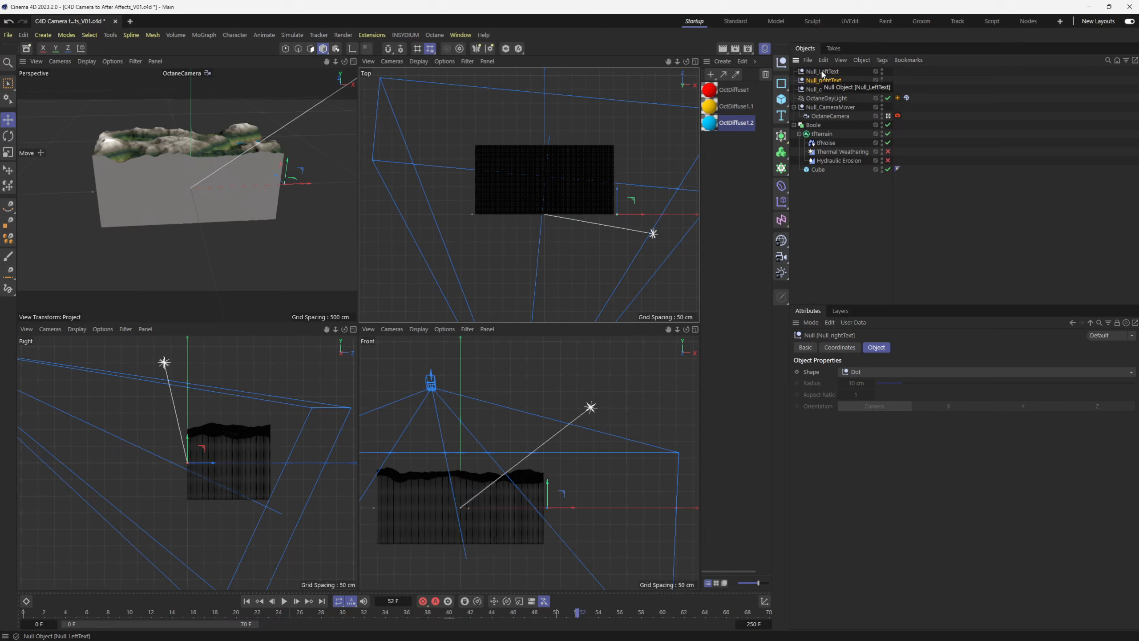
Add a Cineware tag to Null_LeftText, Null_rightText and Null_center together, and save the scene
{"action": "left_click", "coordinate": [821, 73]}
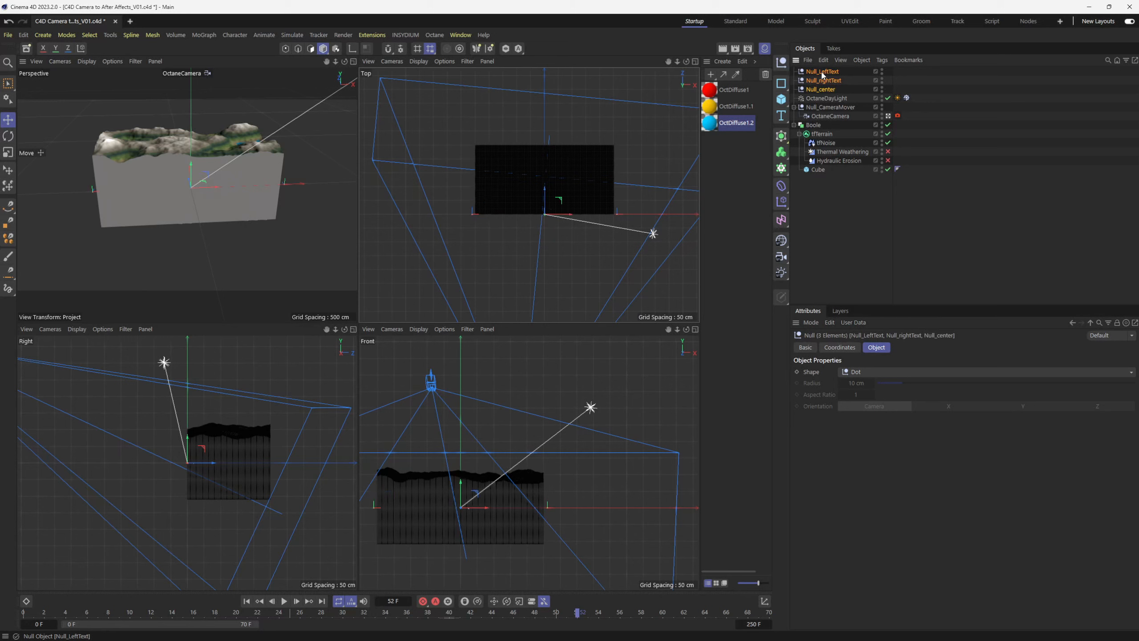
{"action": "right_click", "coordinate": [823, 74]}
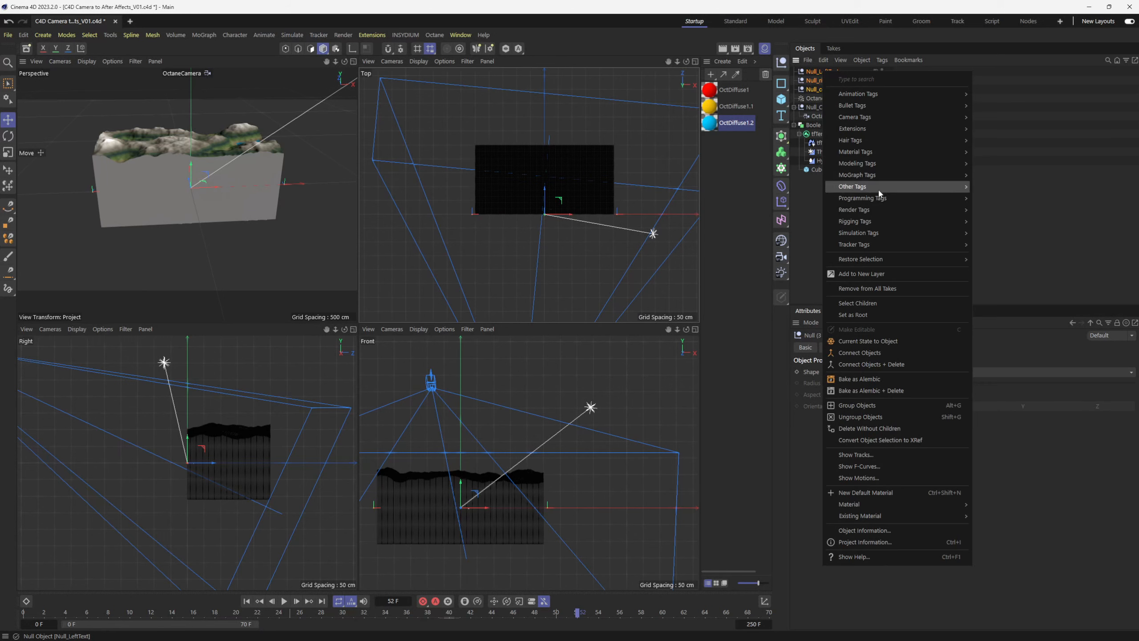
{"action": "mouse_move", "coordinate": [882, 209]}
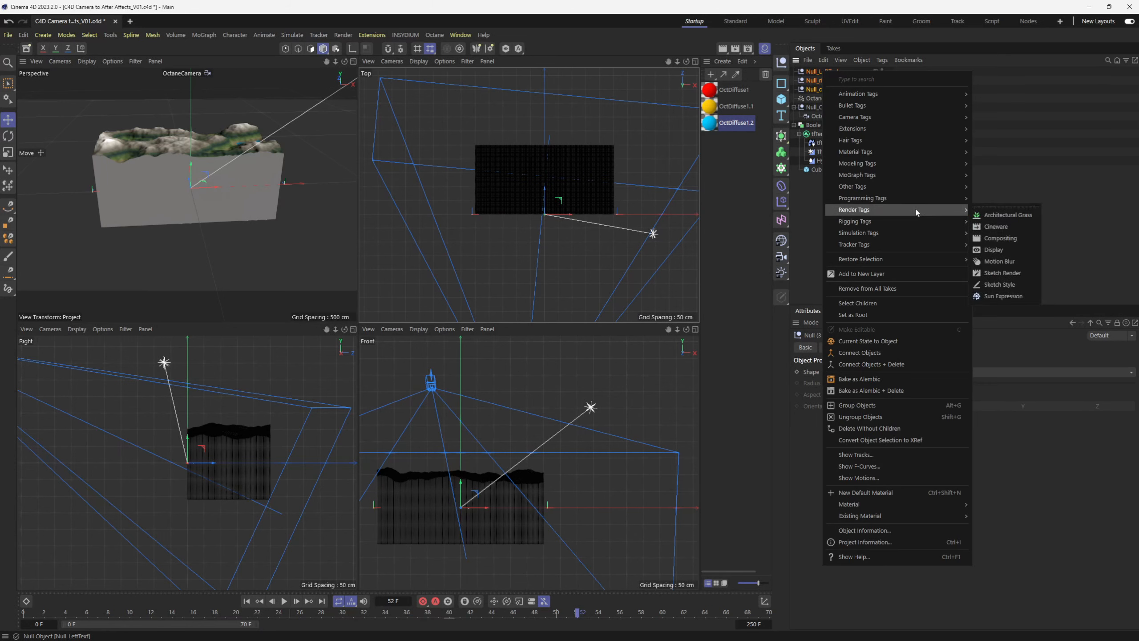
{"action": "left_click", "coordinate": [1003, 226]}
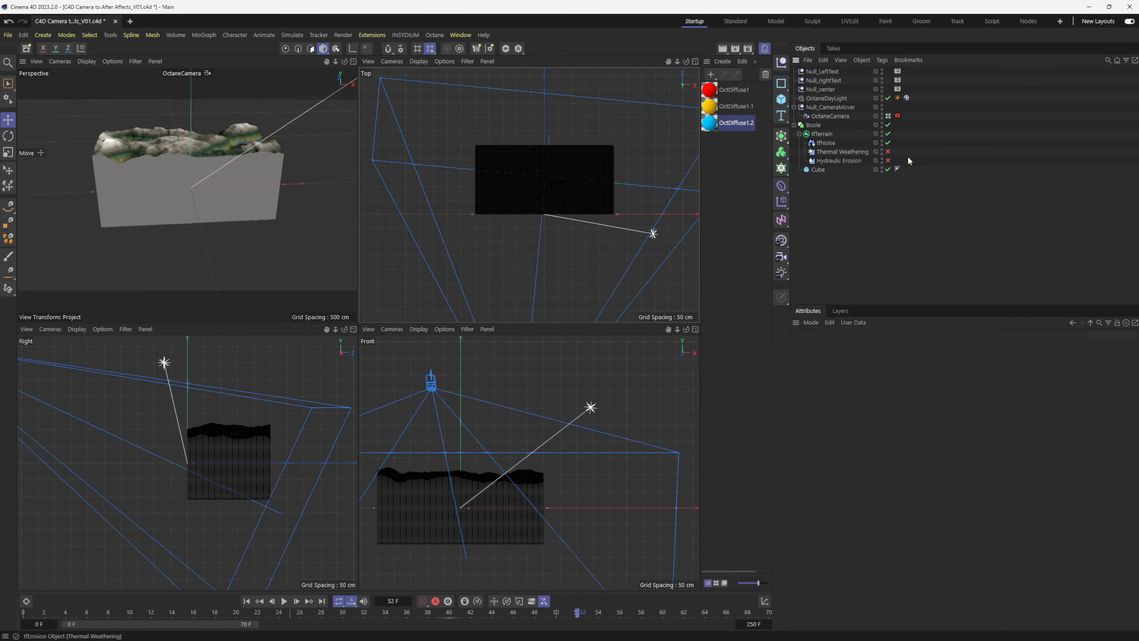
{"action": "key", "text": "ctrl+s"}
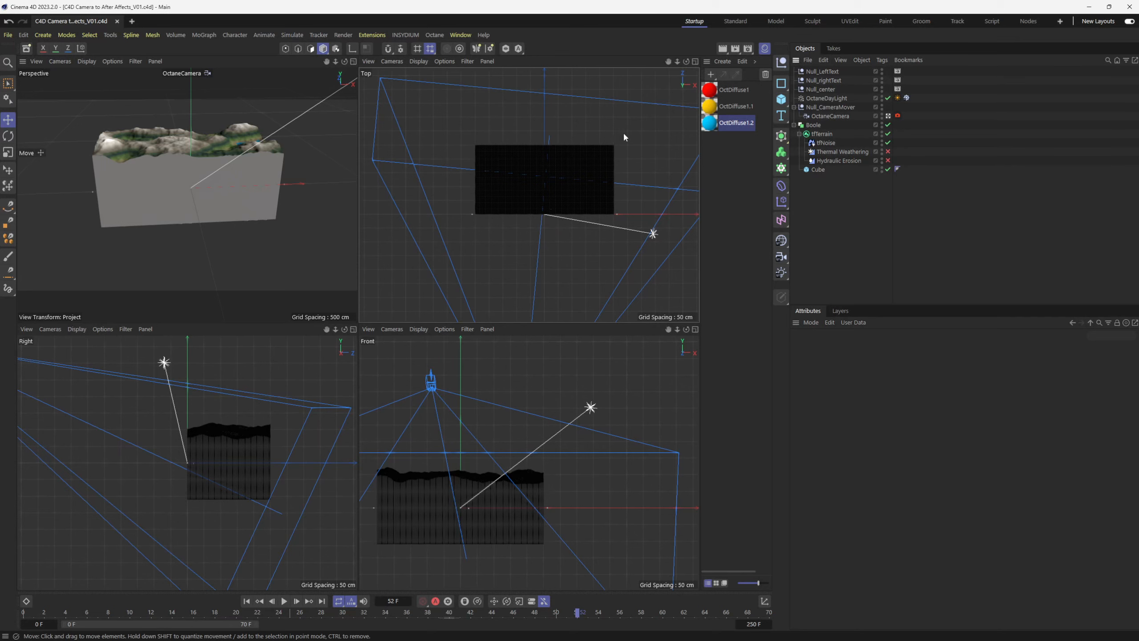
Save the compositing project file from the render settings as C4D Camera to After Affects_V01_R02.aec in the C4D Camera to After Affects_V01_R01 folder
{"action": "left_click", "coordinate": [747, 48]}
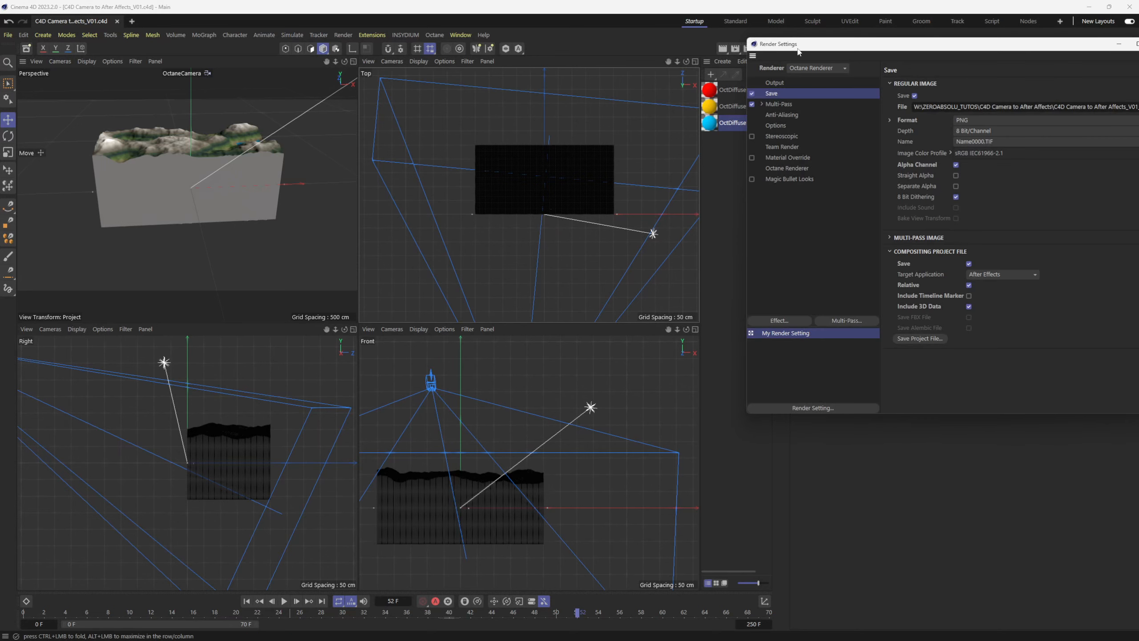
{"action": "left_click_drag", "start_coordinate": [798, 52], "coordinate": [327, 135]}
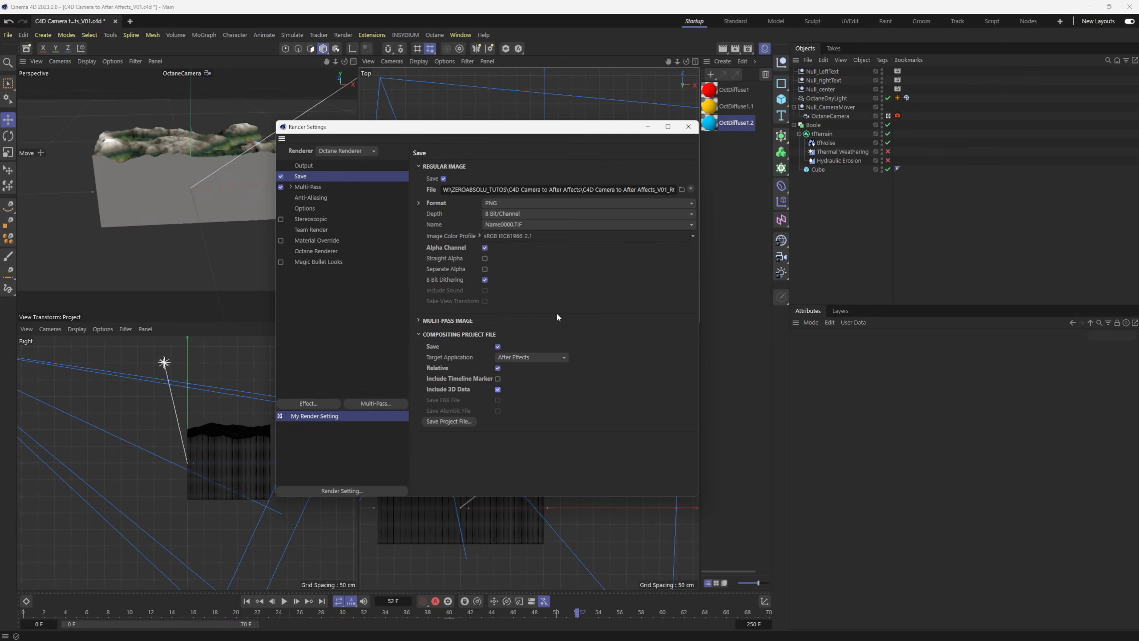
{"action": "left_click", "coordinate": [449, 421]}
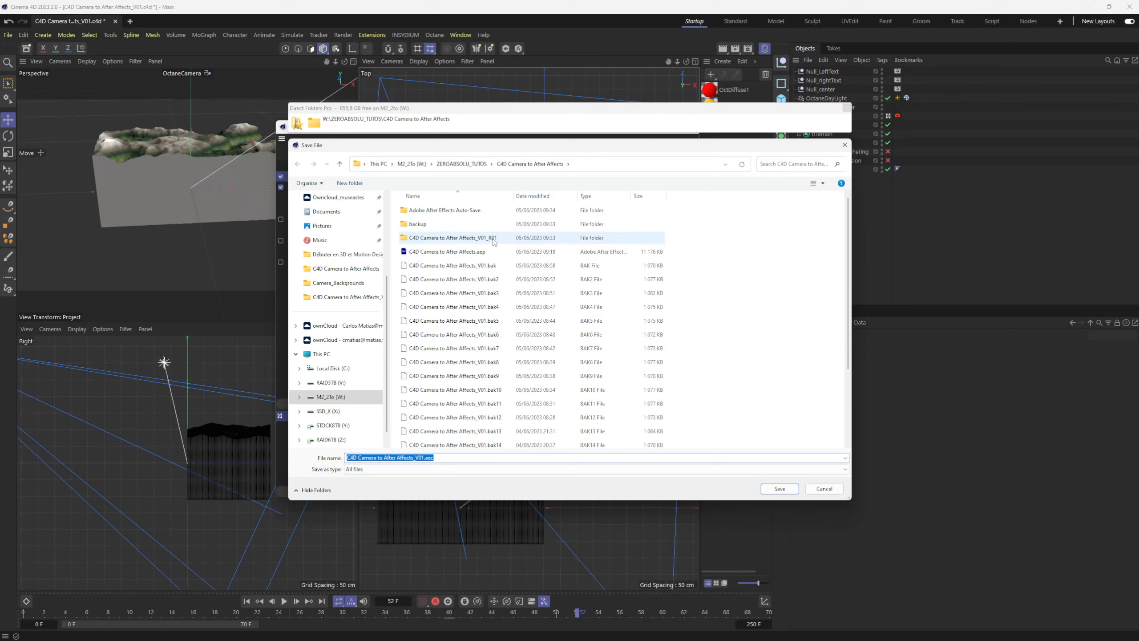
{"action": "double_click", "coordinate": [448, 238]}
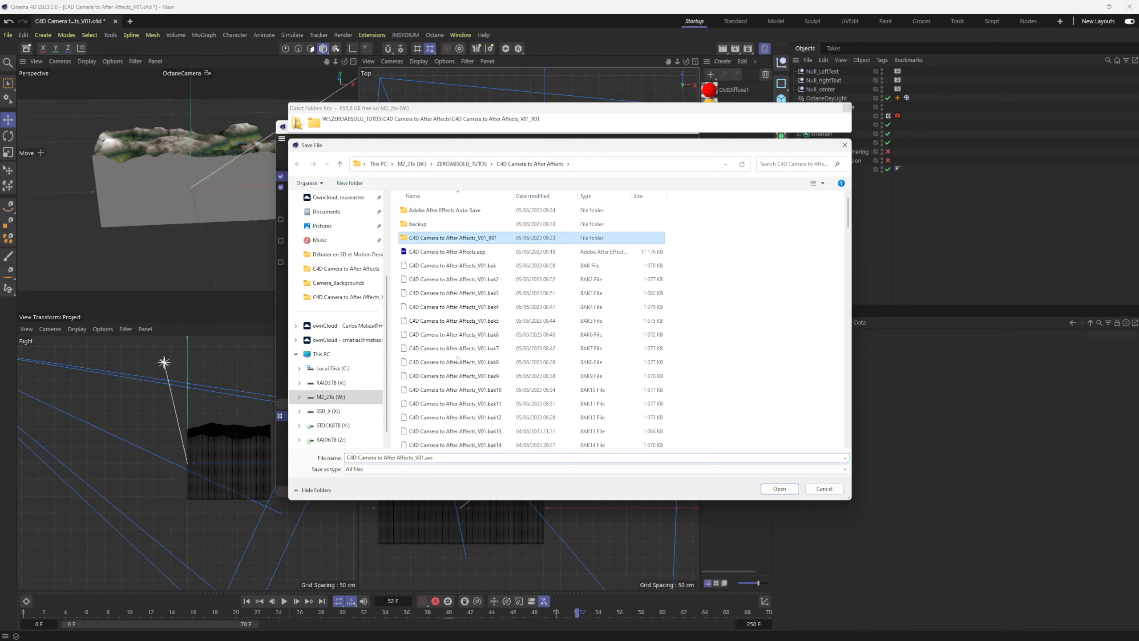
{"action": "left_click", "coordinate": [426, 457]}
{"action": "left_click", "coordinate": [423, 458]}
{"action": "type", "text": "_R01"}
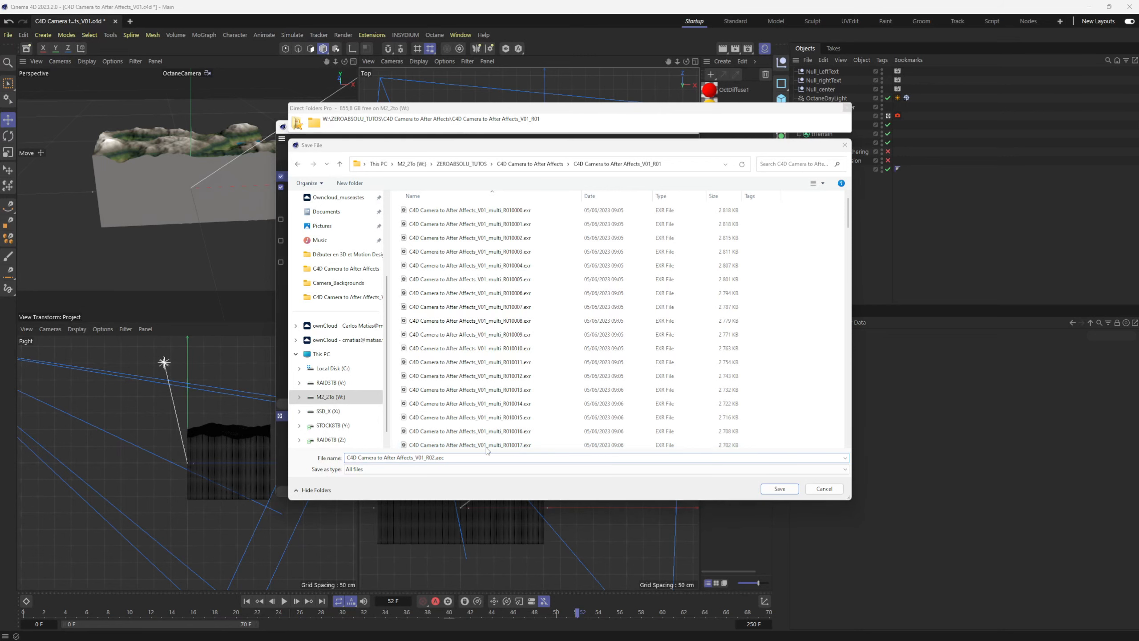
{"action": "key", "text": "Return"}
{"action": "left_click", "coordinate": [593, 315]}
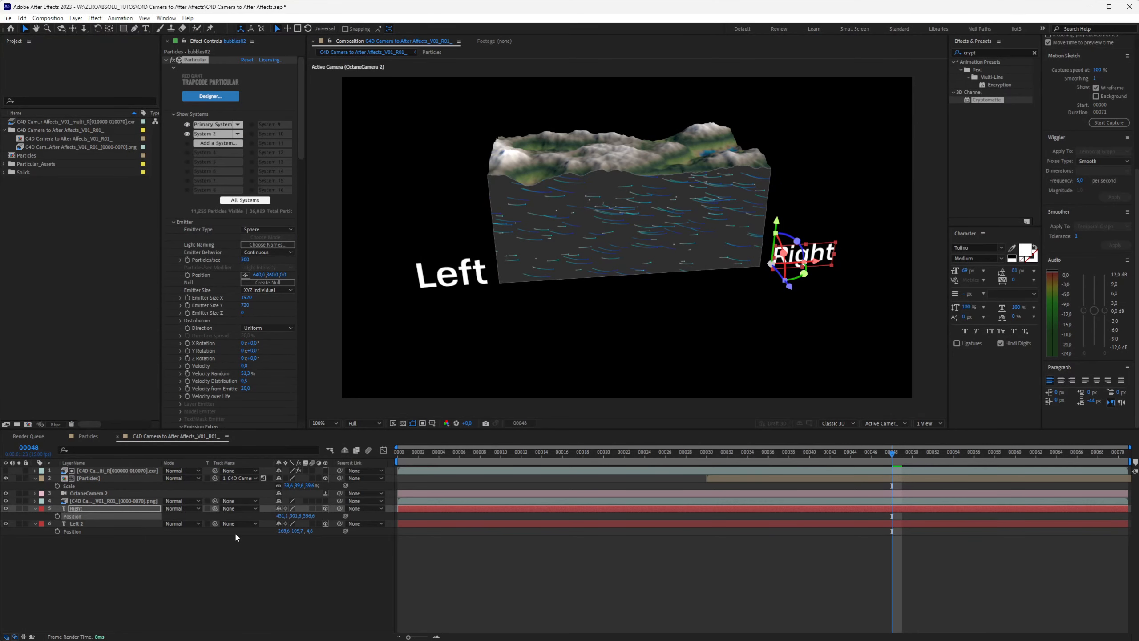
Switch to After Effects and import C4D Camera to After Affects_V01_R02.aec into the project
{"action": "left_click", "coordinate": [77, 286]}
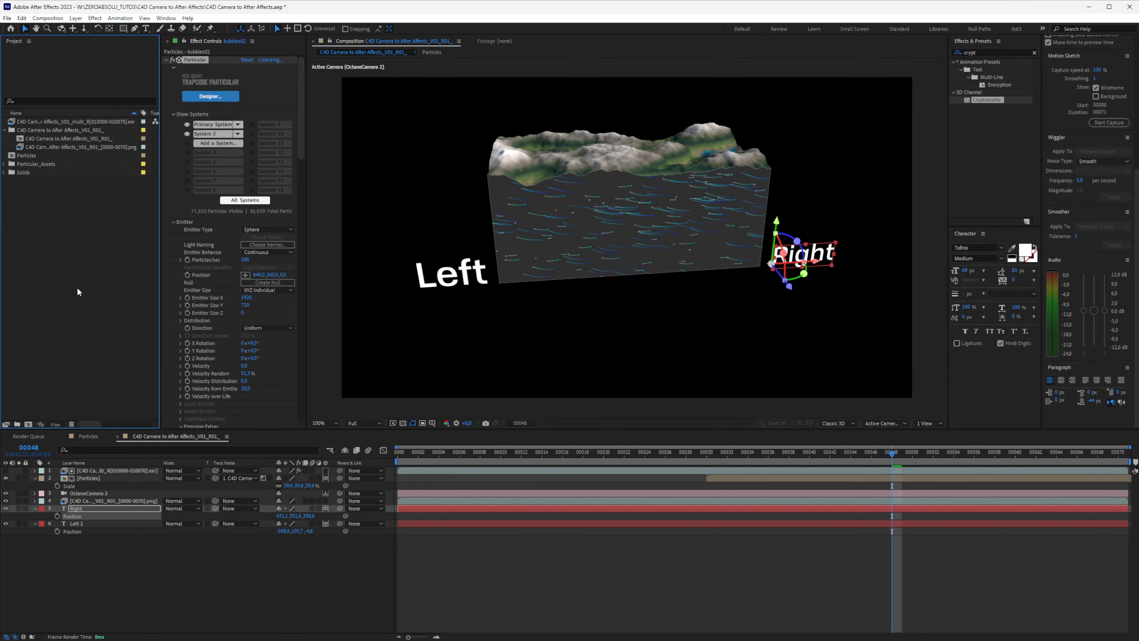
{"action": "double_click", "coordinate": [77, 291]}
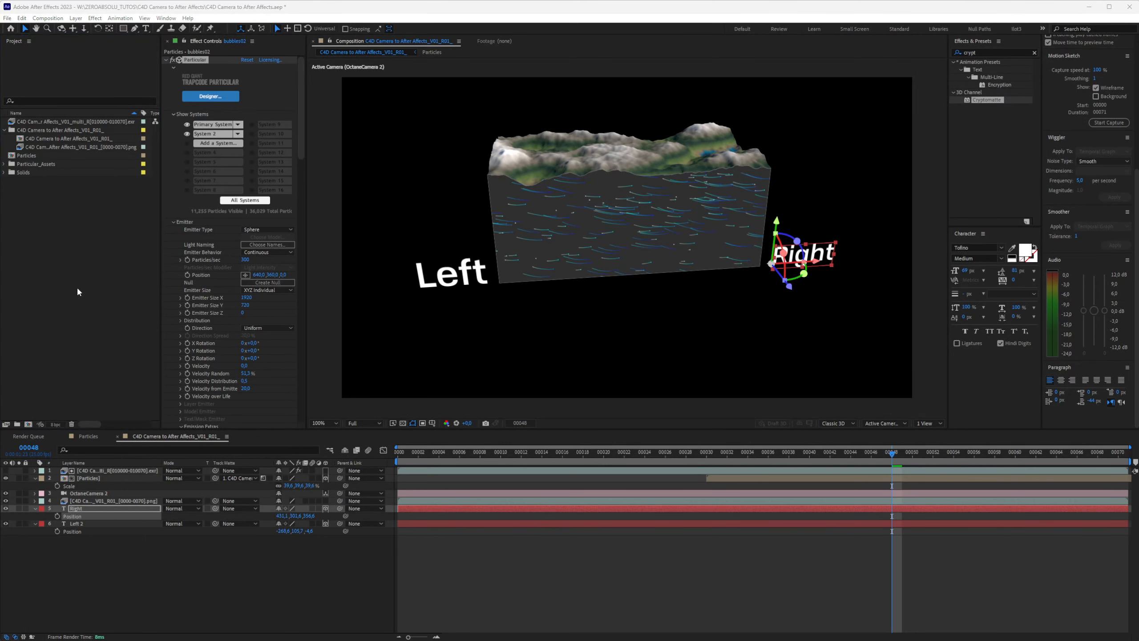
{"action": "scroll", "coordinate": [537, 314], "scroll_direction": "down", "scroll_amount": 20}
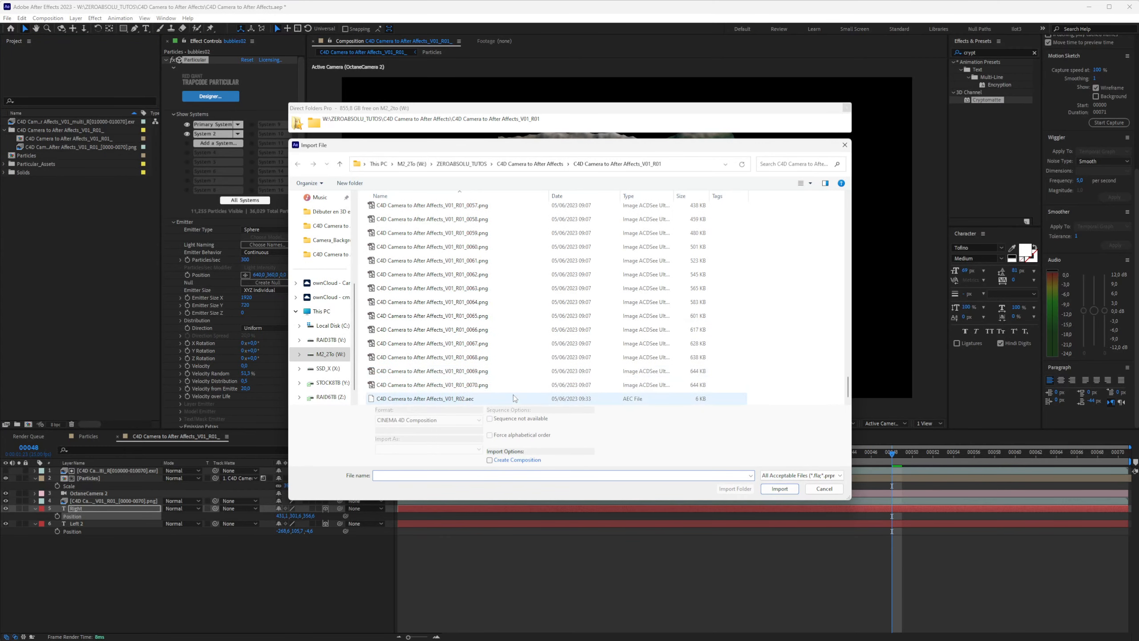
{"action": "double_click", "coordinate": [446, 399]}
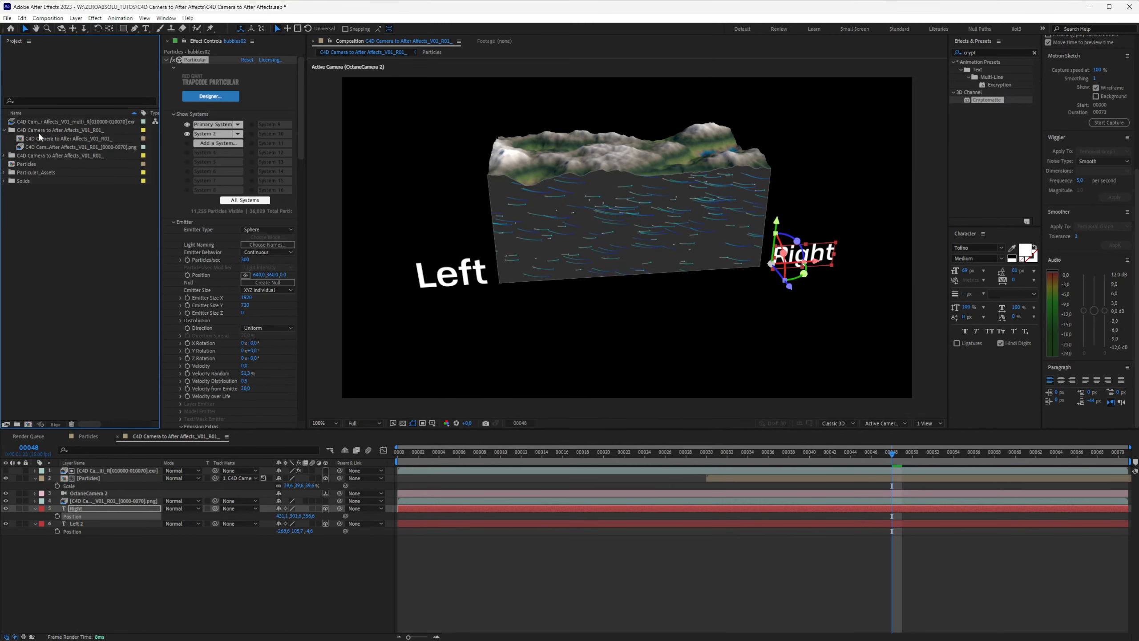
Open the composition in the newly imported folder and scrub its timeline to check the nulls' placement
{"action": "left_click", "coordinate": [5, 155]}
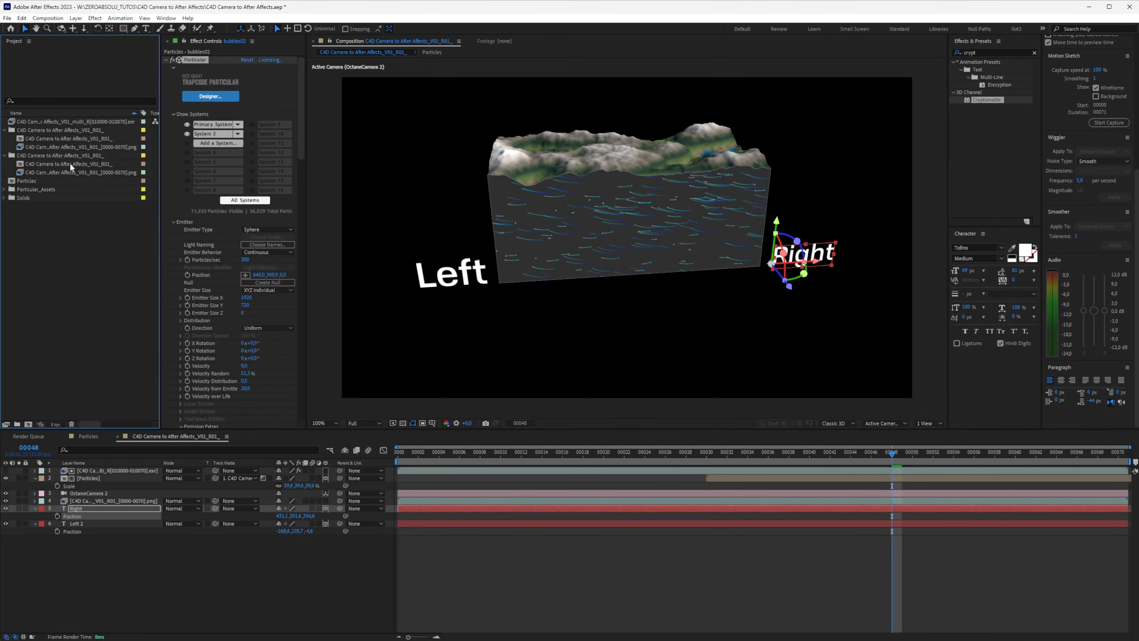
{"action": "double_click", "coordinate": [70, 163]}
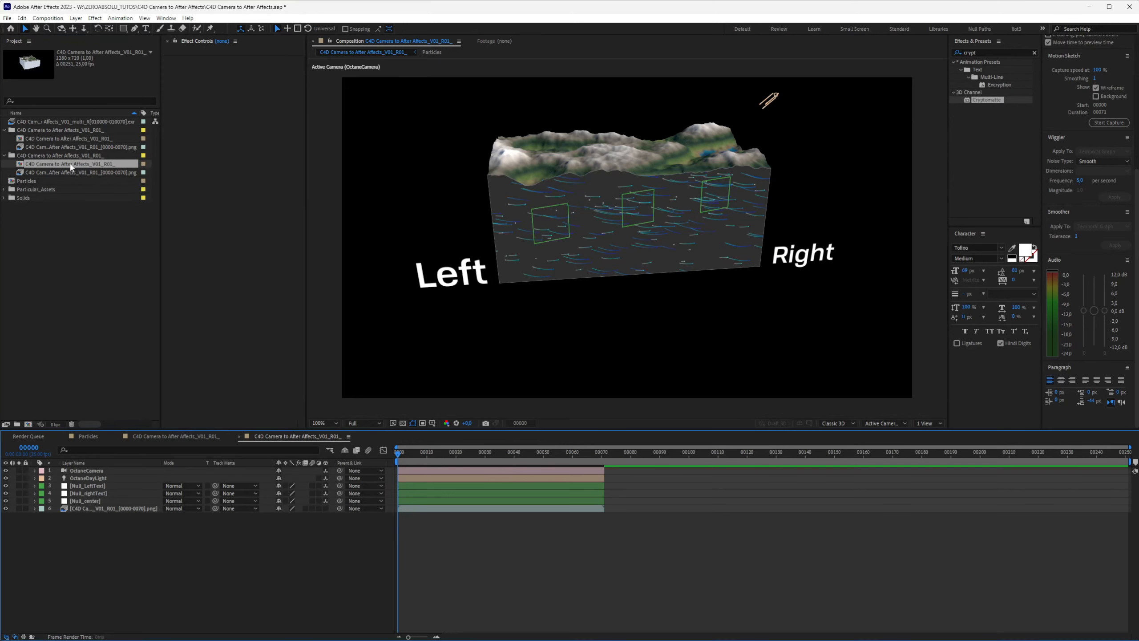
{"action": "left_click_drag", "start_coordinate": [417, 454], "coordinate": [494, 452]}
Copy Null_LeftText, Null_rightText and Null_center into the particles-and-text composition at frame 0 and scrub to check their tracking
{"action": "left_click", "coordinate": [88, 501]}
{"action": "left_click", "coordinate": [85, 484], "text": "shift"}
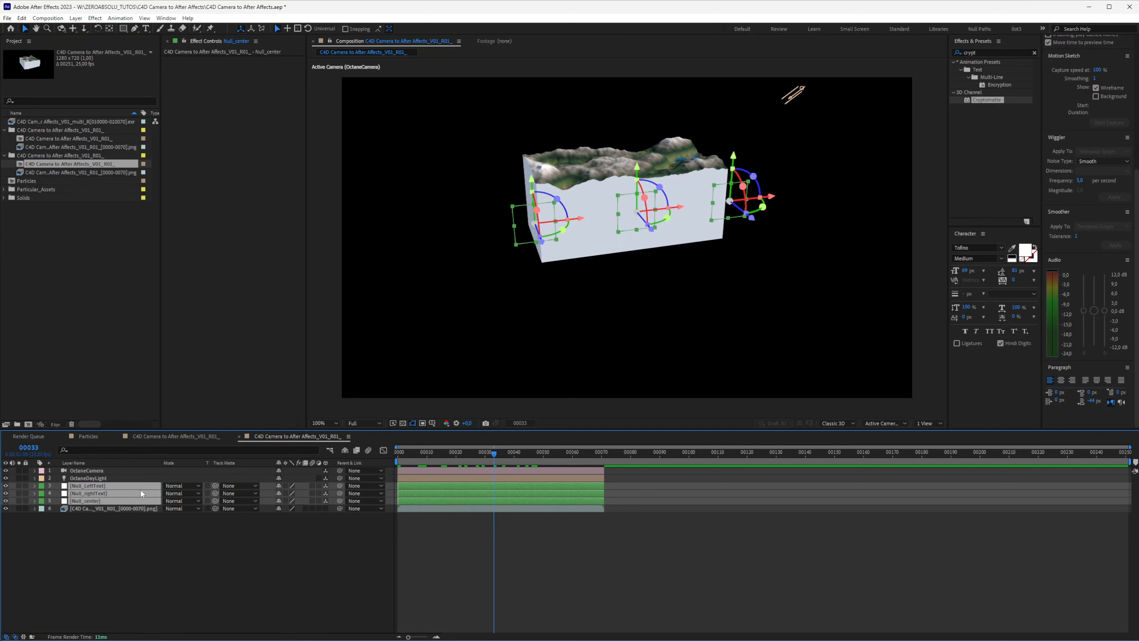
{"action": "left_click", "coordinate": [176, 437]}
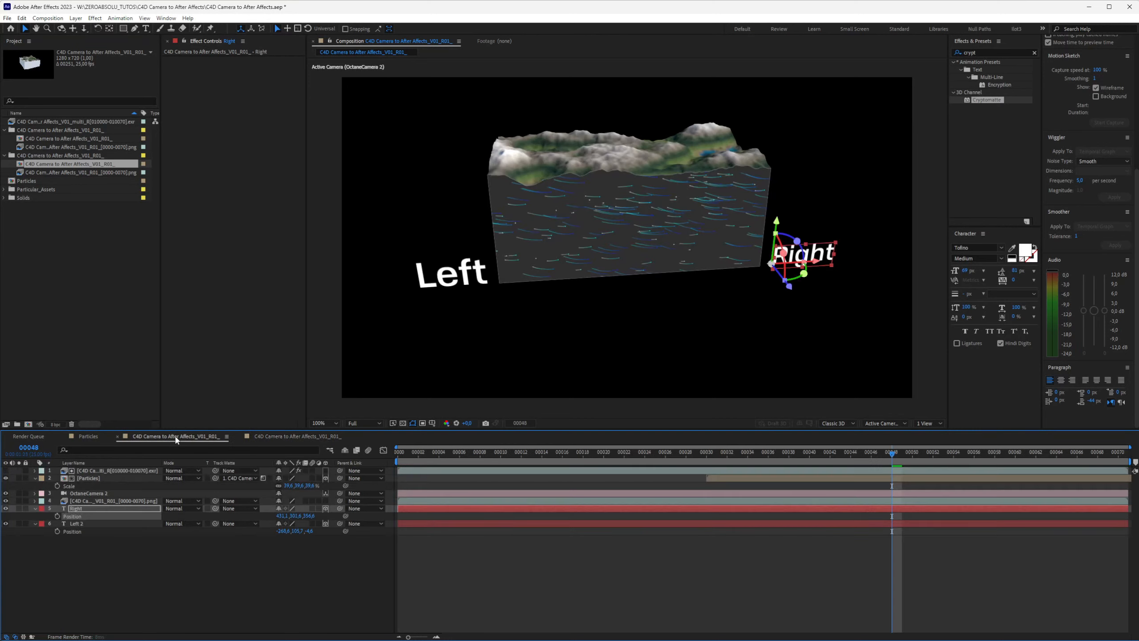
{"action": "left_click", "coordinate": [314, 438]}
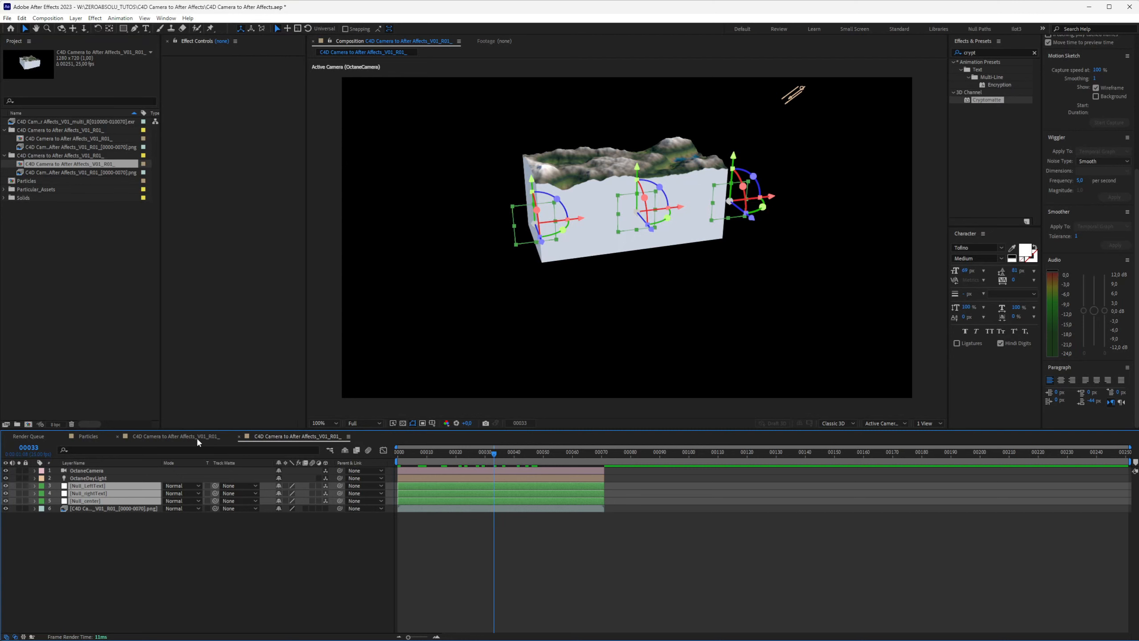
{"action": "left_click", "coordinate": [185, 433]}
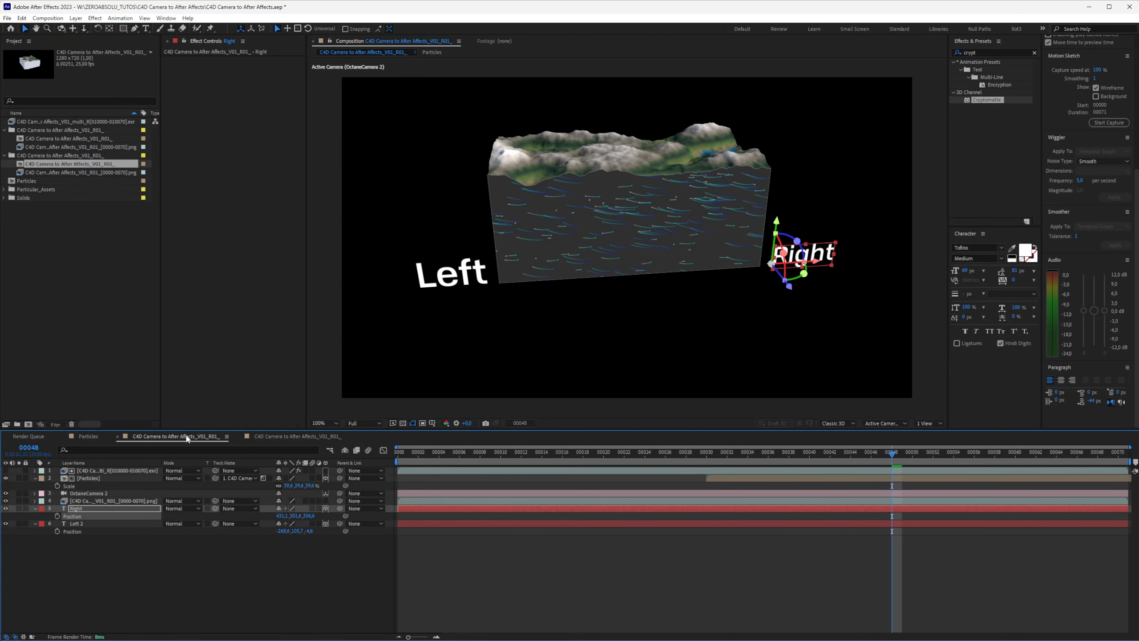
{"action": "left_click_drag", "start_coordinate": [451, 451], "coordinate": [394, 448]}
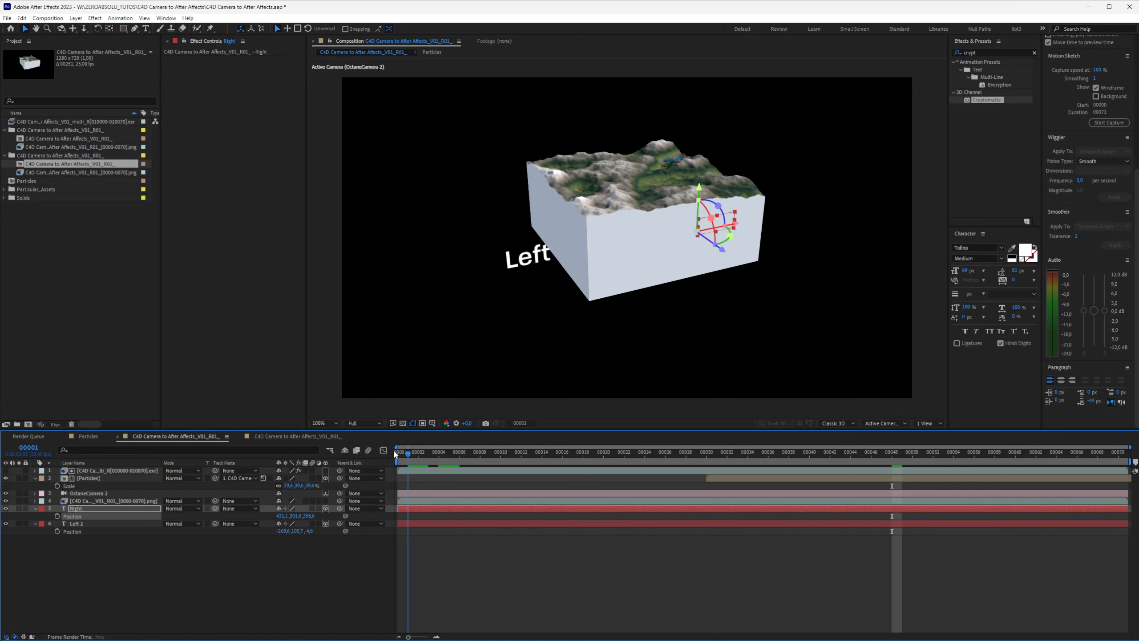
{"action": "left_click", "coordinate": [415, 470]}
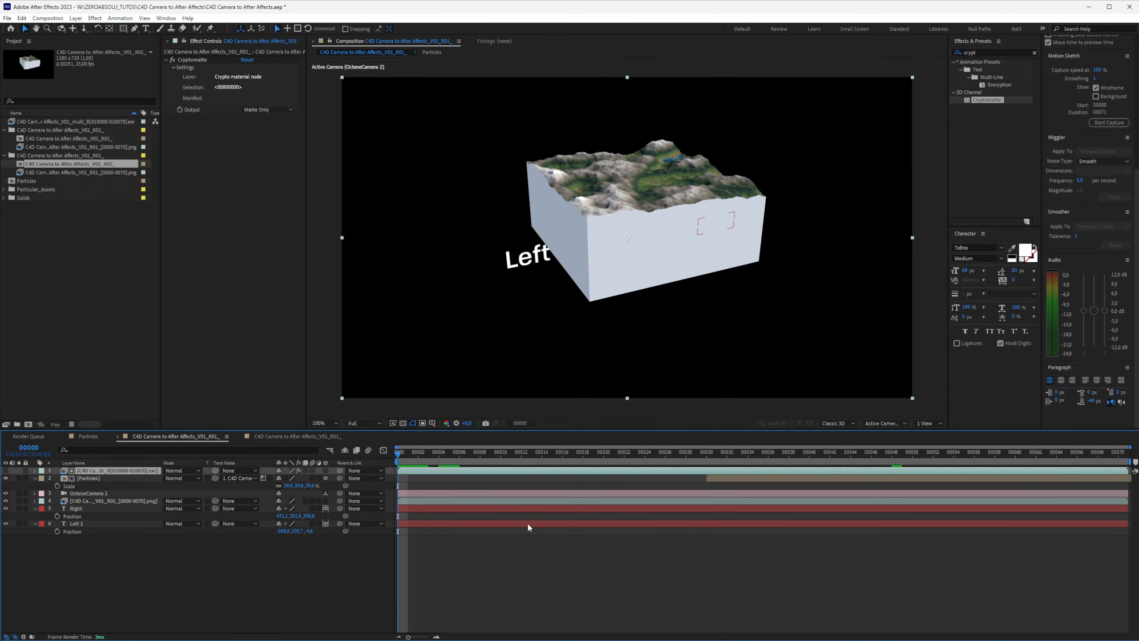
{"action": "key", "text": "ctrl+v"}
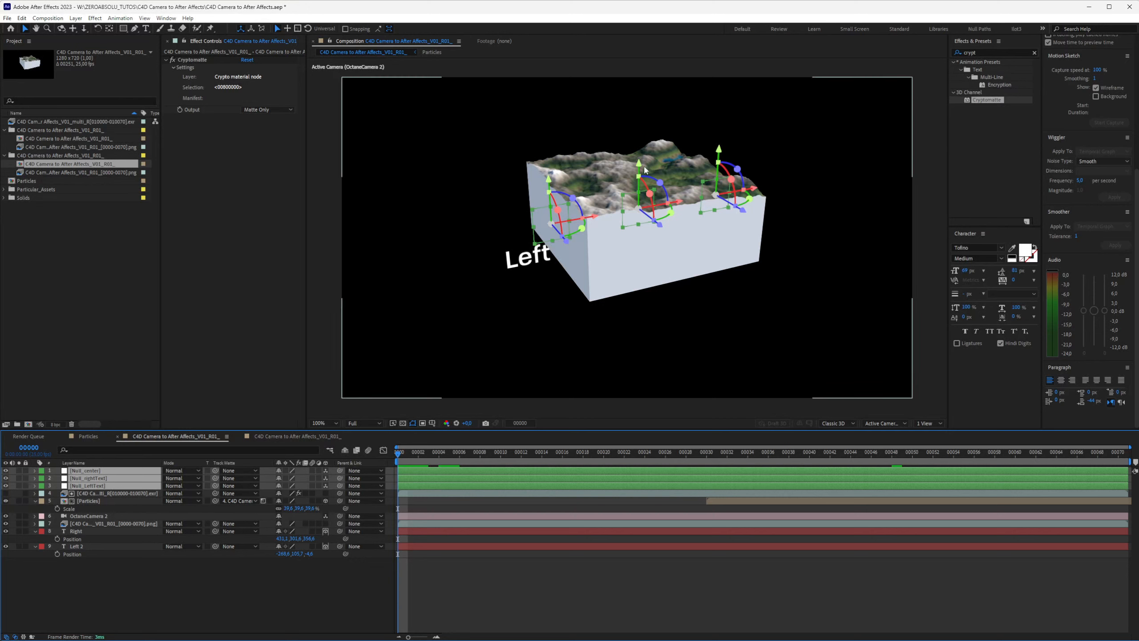
{"action": "left_click_drag", "start_coordinate": [442, 455], "coordinate": [861, 465]}
{"action": "left_click_drag", "start_coordinate": [673, 453], "coordinate": [582, 453]}
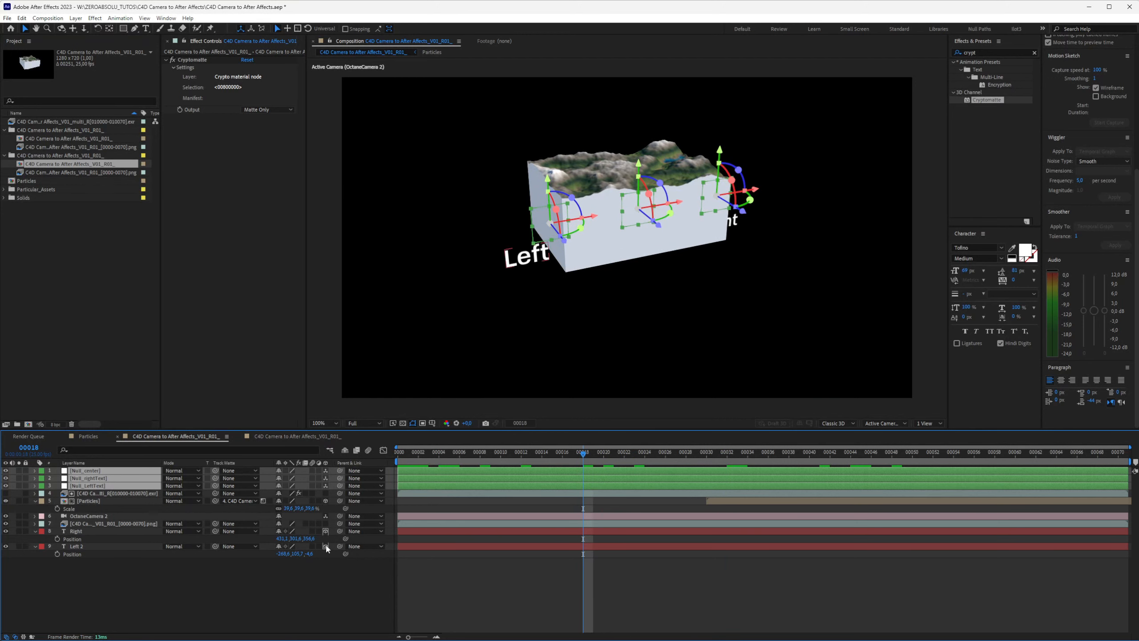
Parent the Right text layer to Null_rightText, snapping it to the null's position, and check its movement along the timeline
{"action": "left_click", "coordinate": [77, 530]}
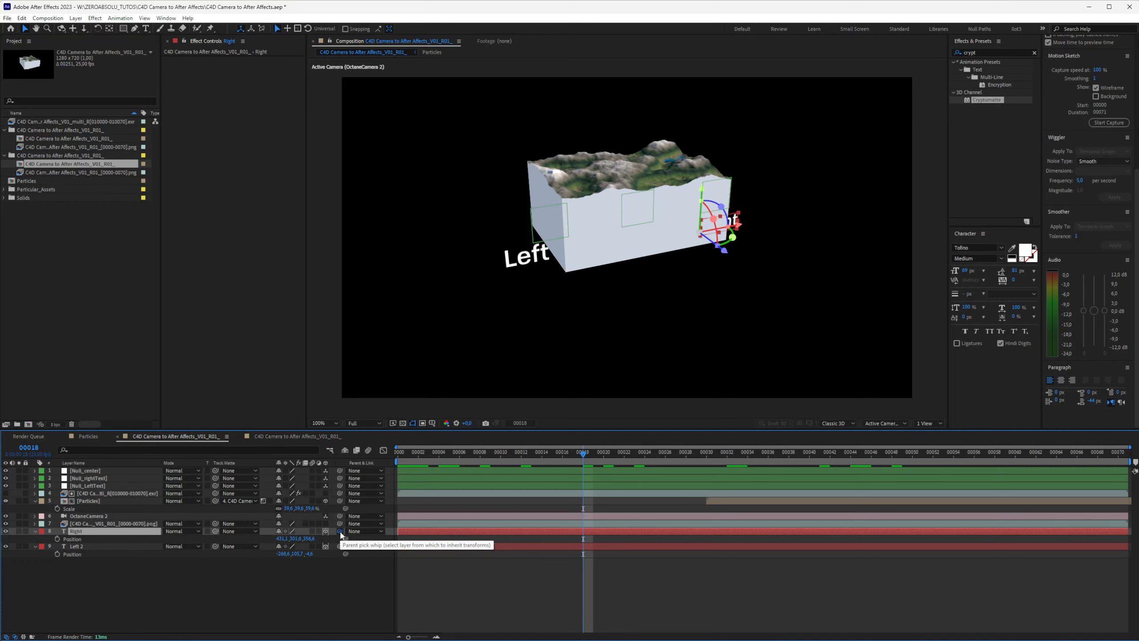
{"action": "left_click_drag", "start_coordinate": [340, 532], "coordinate": [109, 480]}
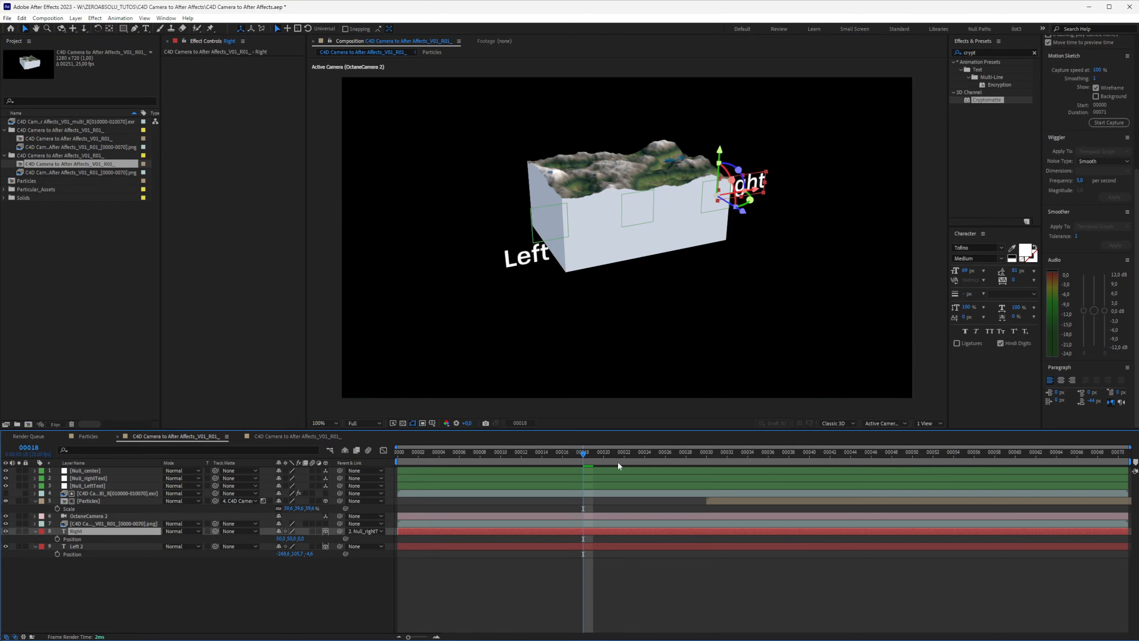
{"action": "key", "text": "space"}
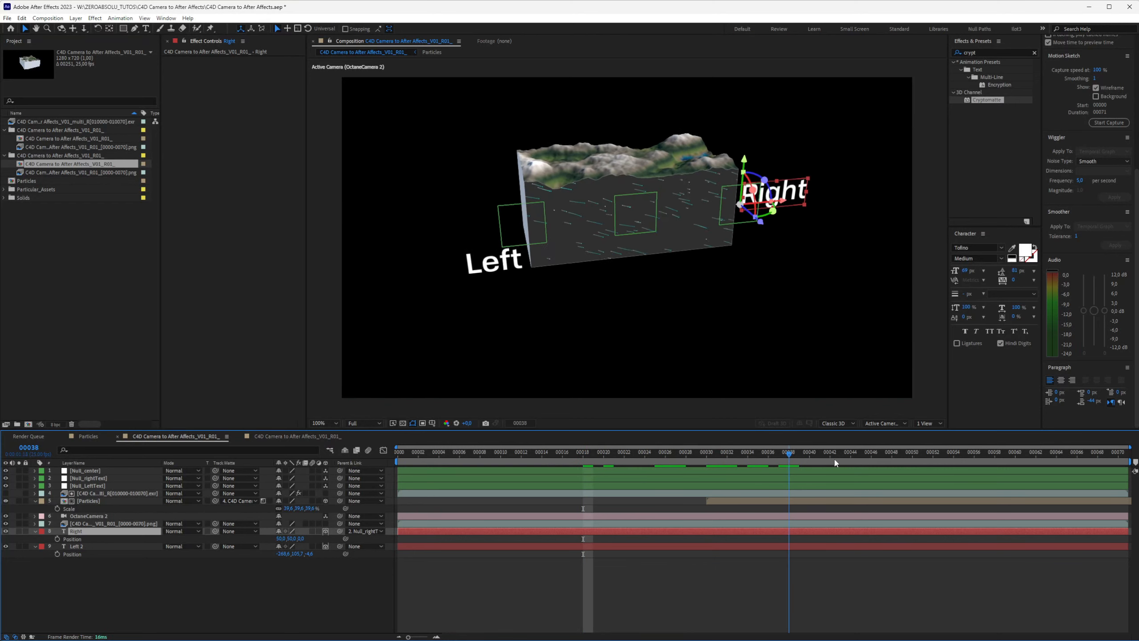
{"action": "left_click_drag", "start_coordinate": [938, 467], "coordinate": [715, 467]}
Parent the Left 2 text layer to Null_LeftText, snapping it to the null's position, and check its movement along the timeline
{"action": "left_click", "coordinate": [76, 545]}
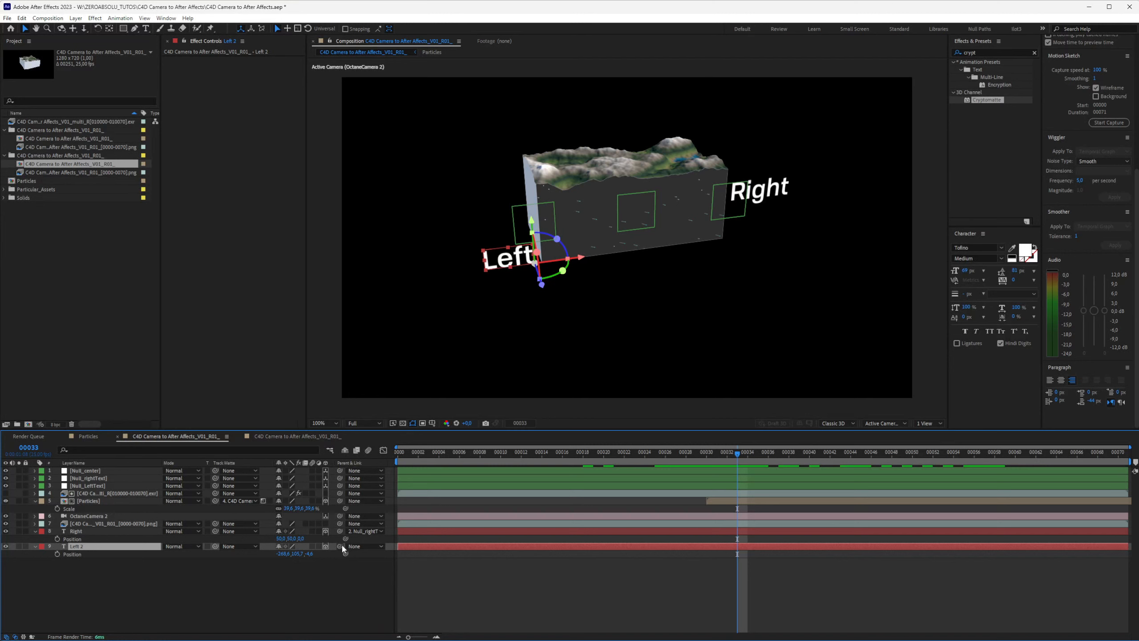
{"action": "left_click_drag", "start_coordinate": [338, 544], "coordinate": [95, 490]}
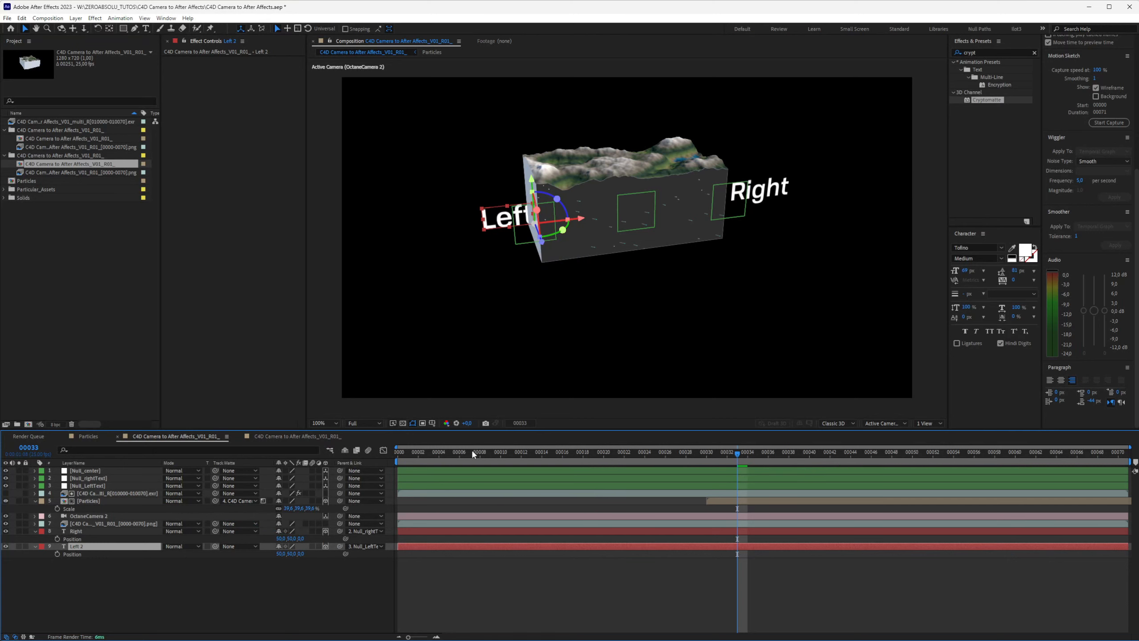
{"action": "left_click_drag", "start_coordinate": [472, 452], "coordinate": [623, 469]}
{"action": "left_click", "coordinate": [142, 581]}
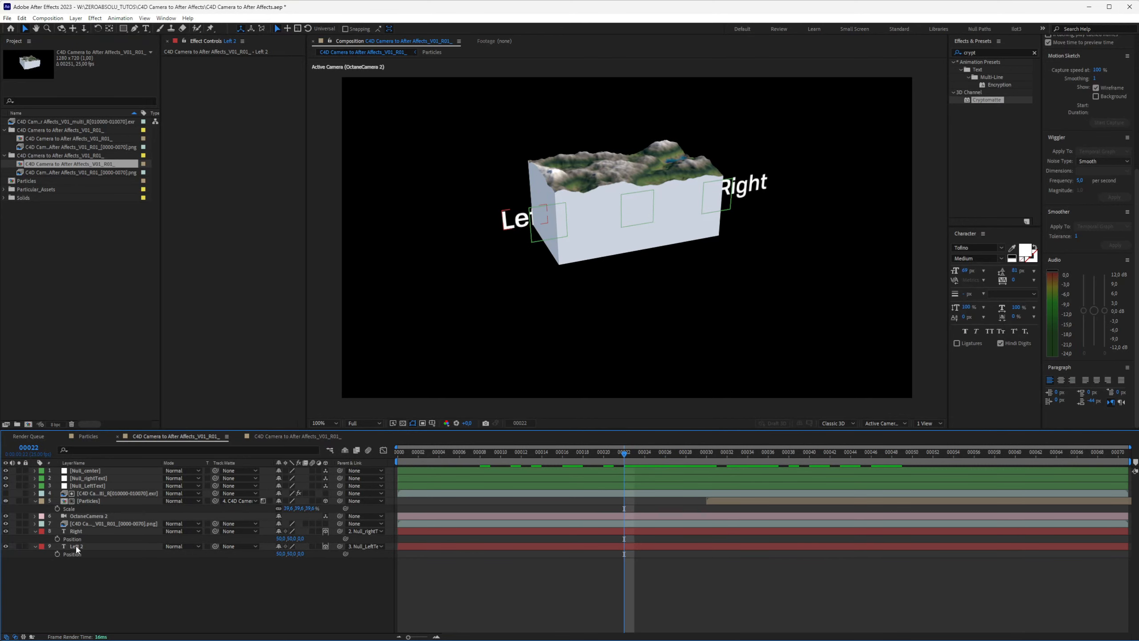
Move the Left 2 layer directly below Null_LeftText in the layer stack and preview the animation
{"action": "left_click_drag", "start_coordinate": [76, 548], "coordinate": [76, 493]}
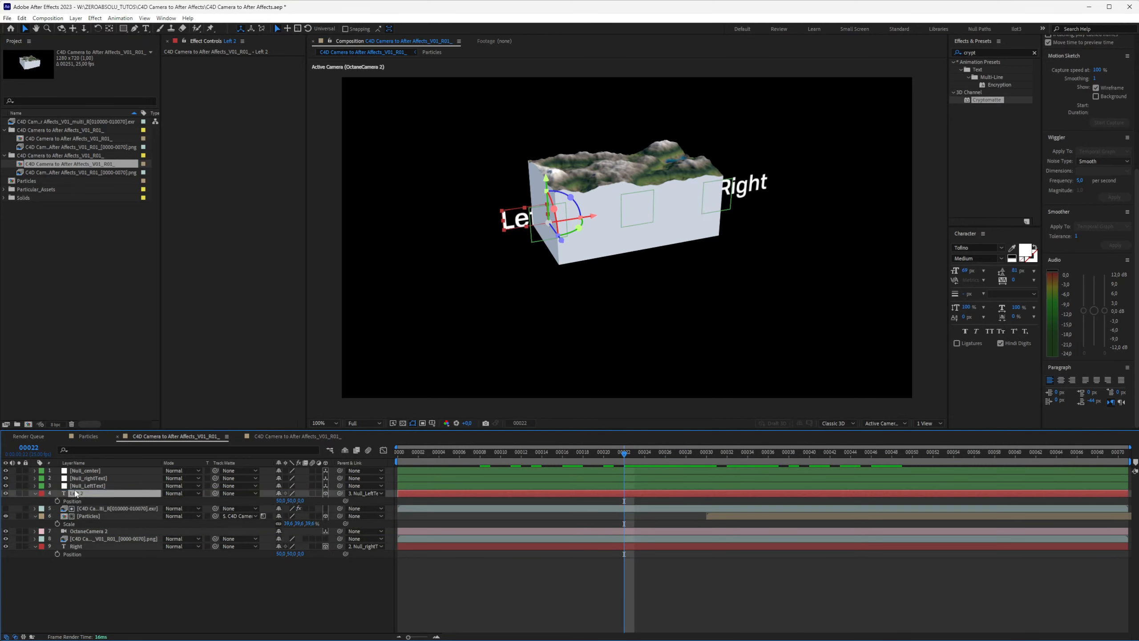
{"action": "key", "text": "space"}
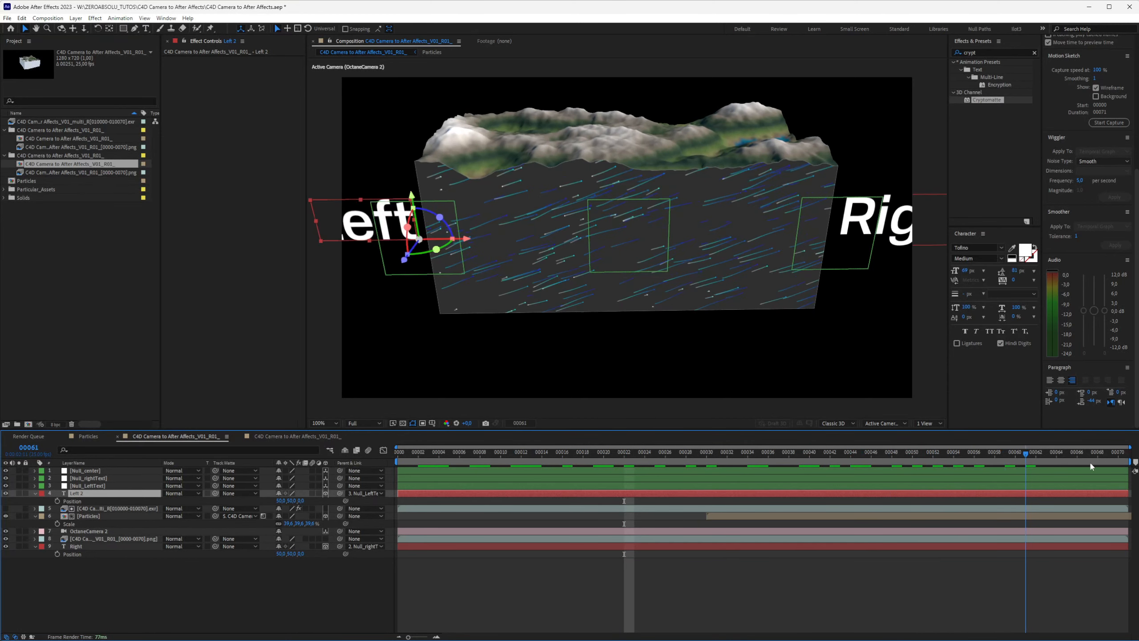
{"action": "key", "text": "space"}
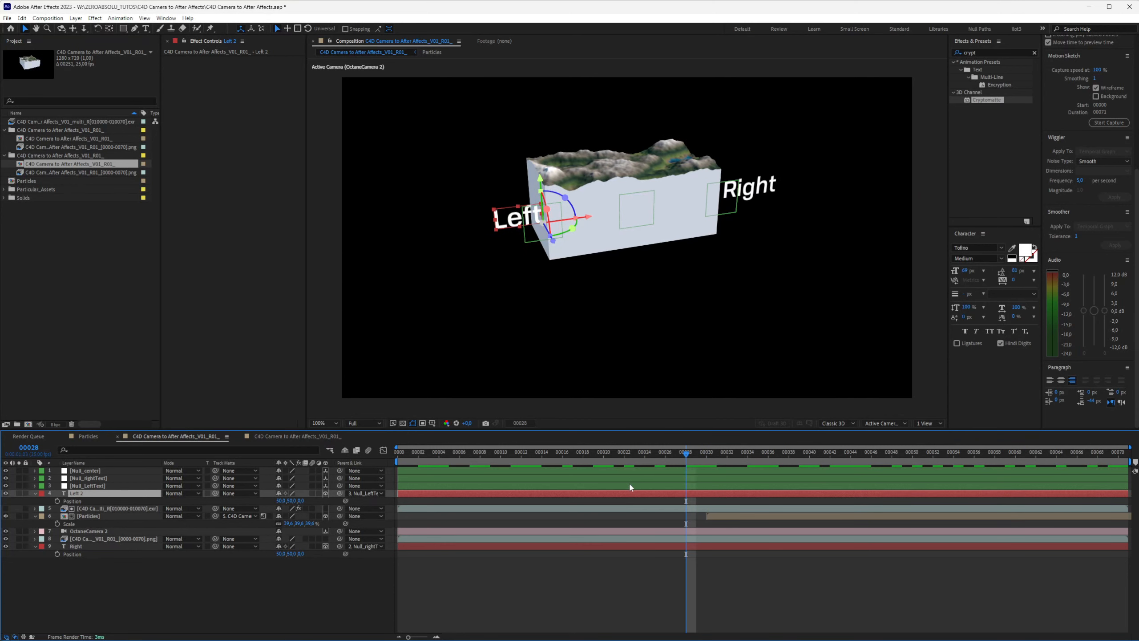
Delete the newly imported C4D Camera to After Affects_V01_R01_ folder with its contents, and switch back to Cinema 4D
{"action": "left_click", "coordinate": [43, 157]}
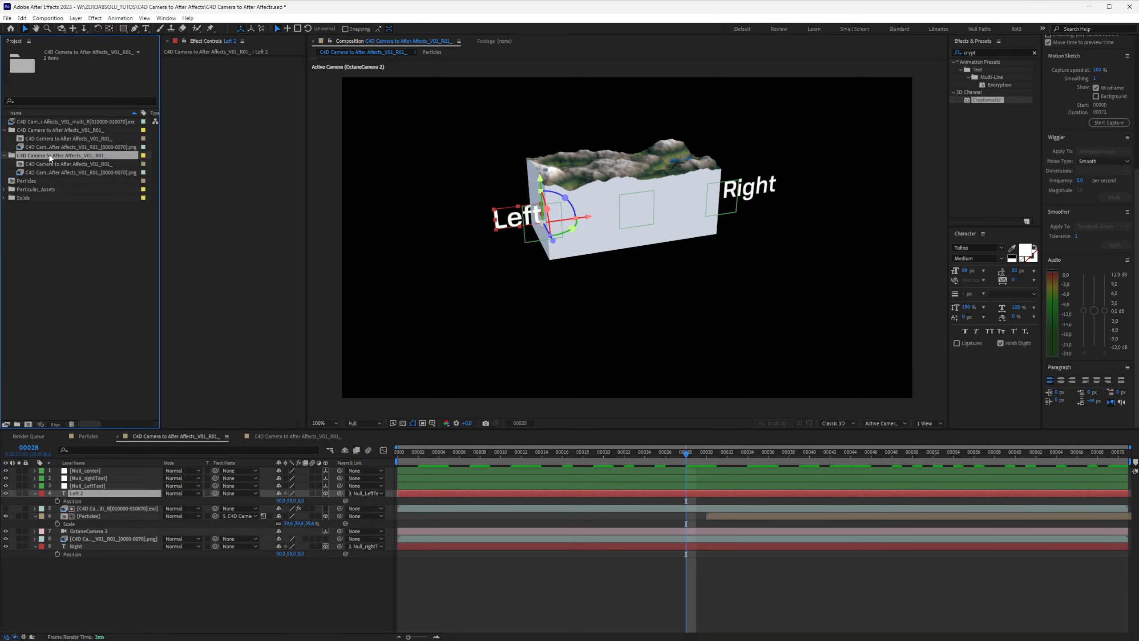
{"action": "key", "text": "Down"}
{"action": "key", "text": "Down"}
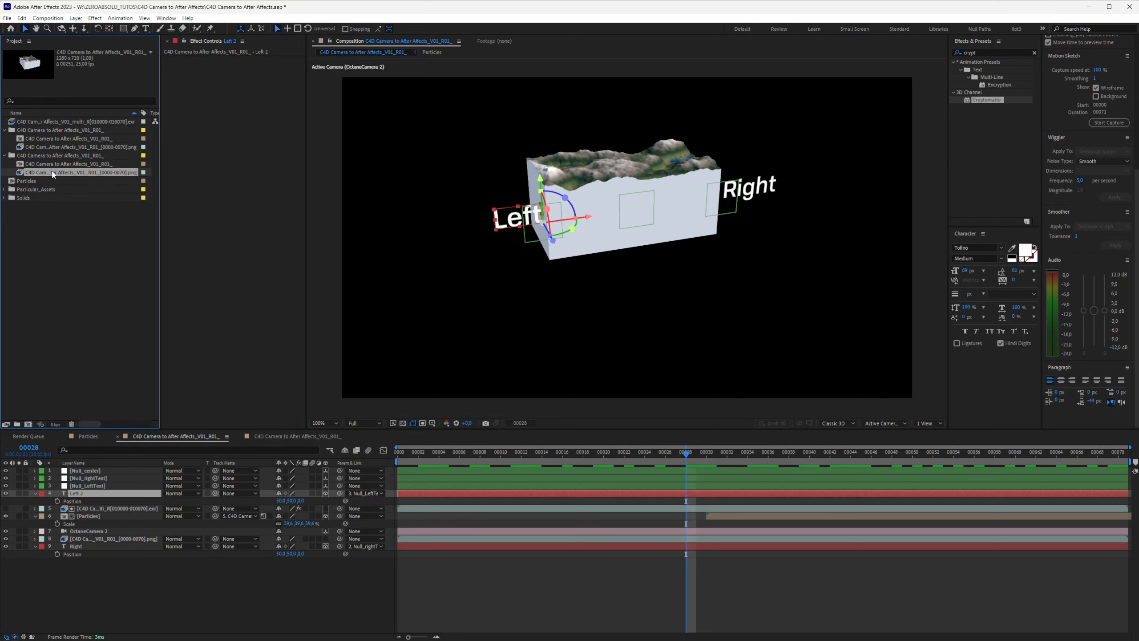
{"action": "left_click", "coordinate": [51, 163]}
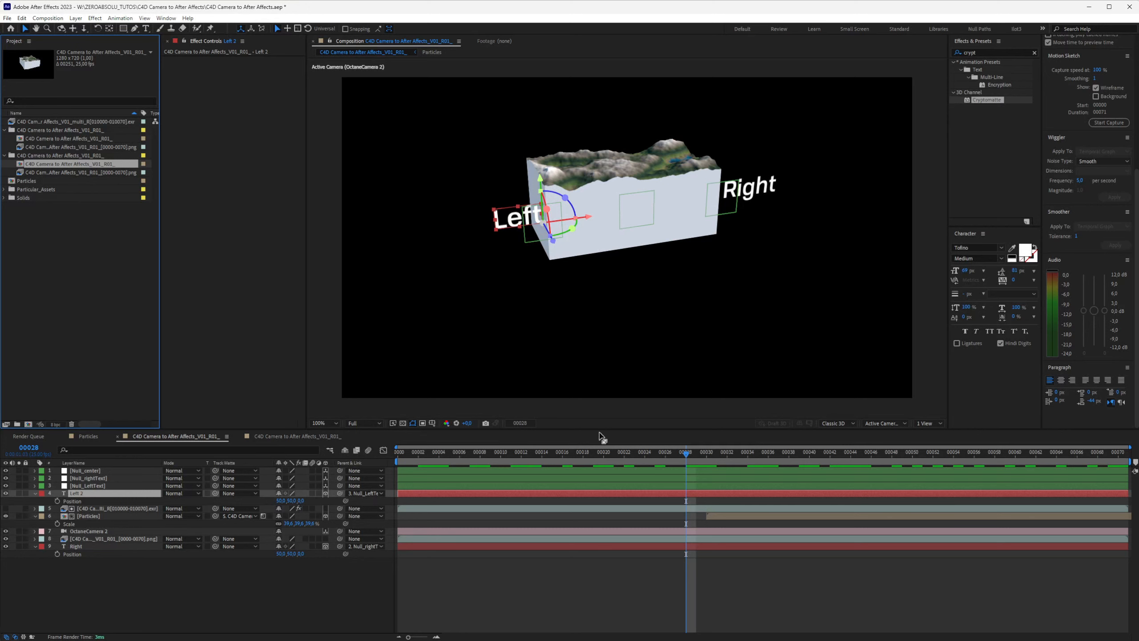
{"action": "left_click", "coordinate": [55, 156]}
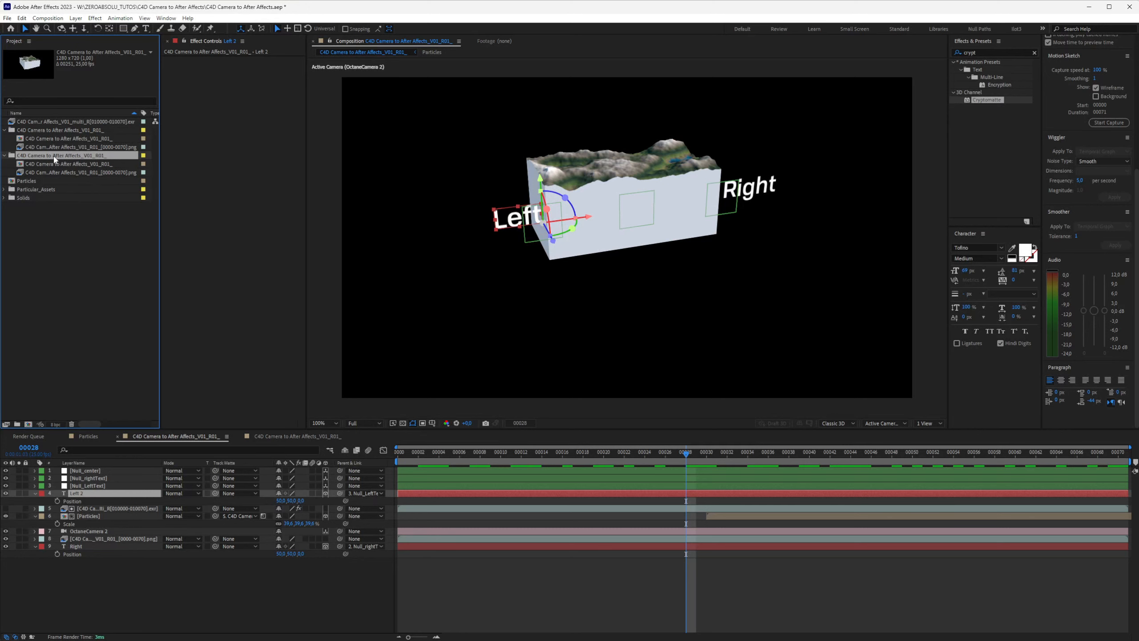
{"action": "key", "text": "Delete"}
{"action": "key", "text": "Return"}
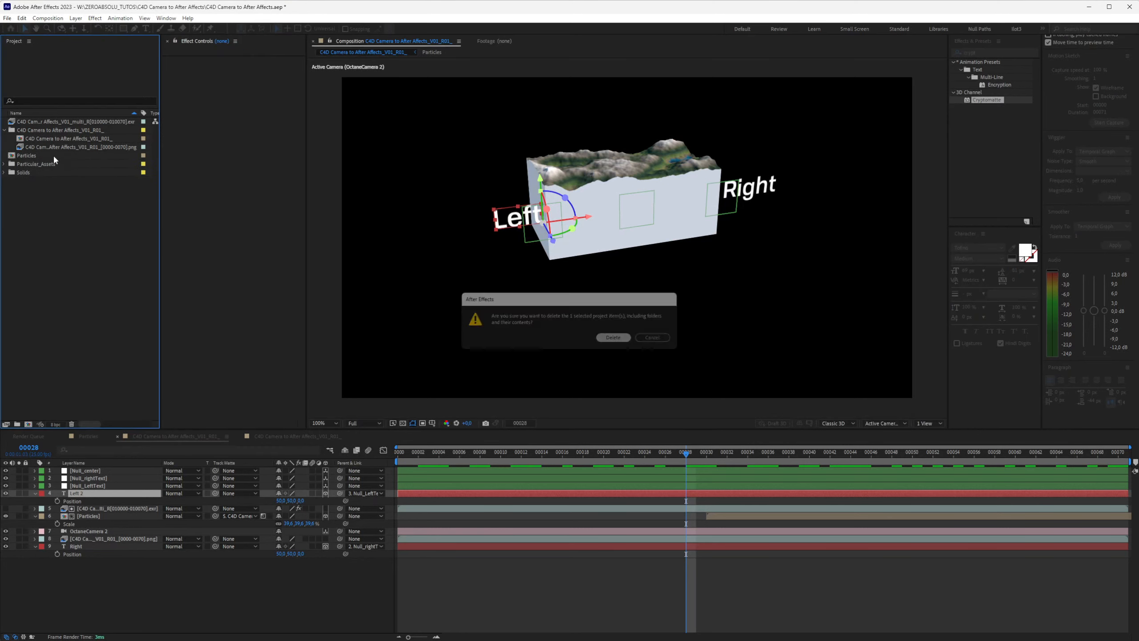
{"action": "key", "text": "alt+Tab"}
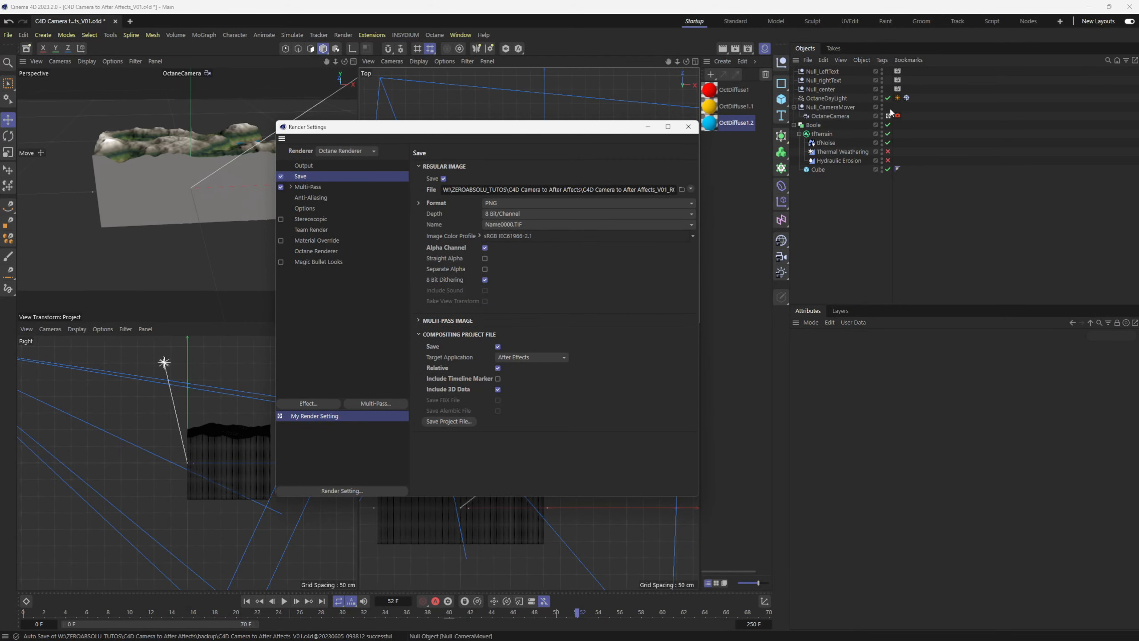
Add a Cineware render tag to the Null_CameraMover object
{"action": "left_click", "coordinate": [836, 107]}
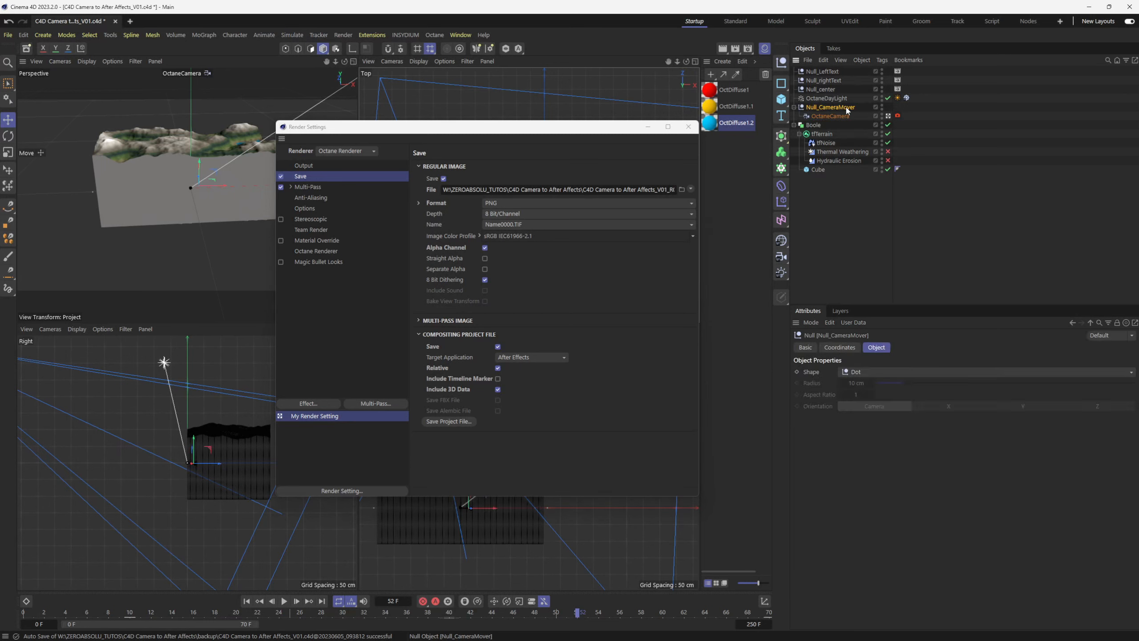
{"action": "right_click", "coordinate": [841, 110]}
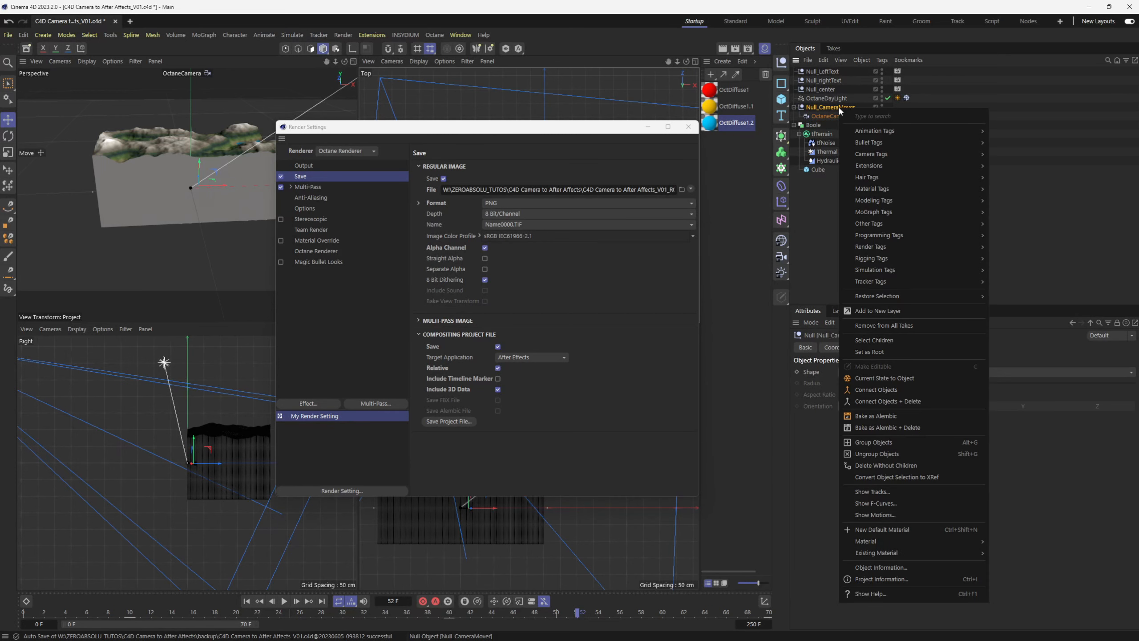
{"action": "mouse_move", "coordinate": [904, 247]}
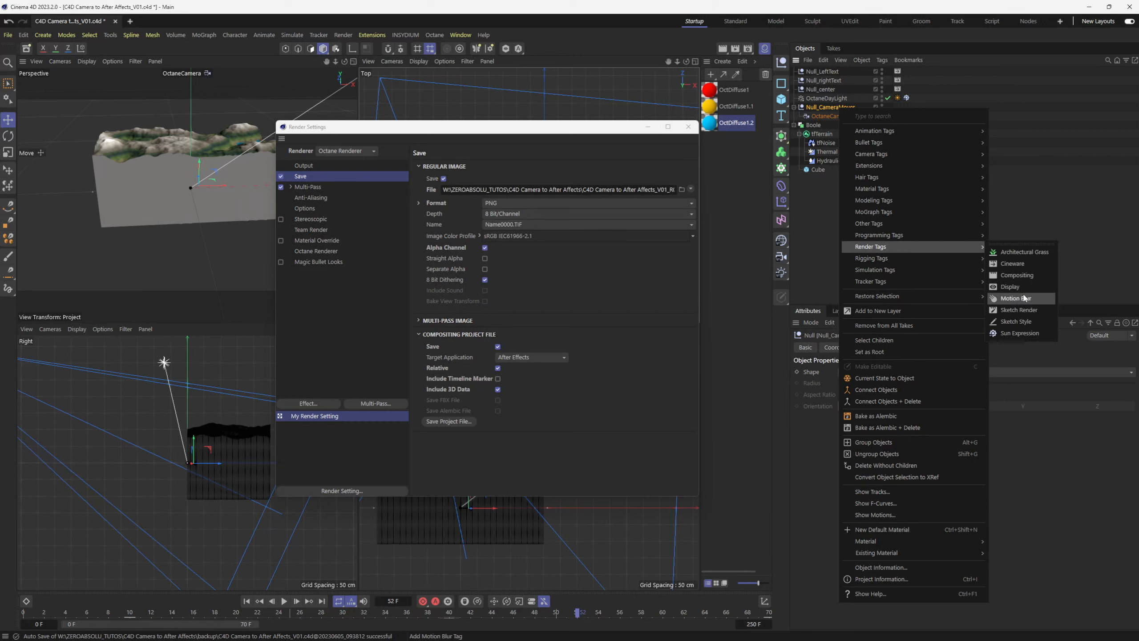
{"action": "left_click", "coordinate": [1030, 265]}
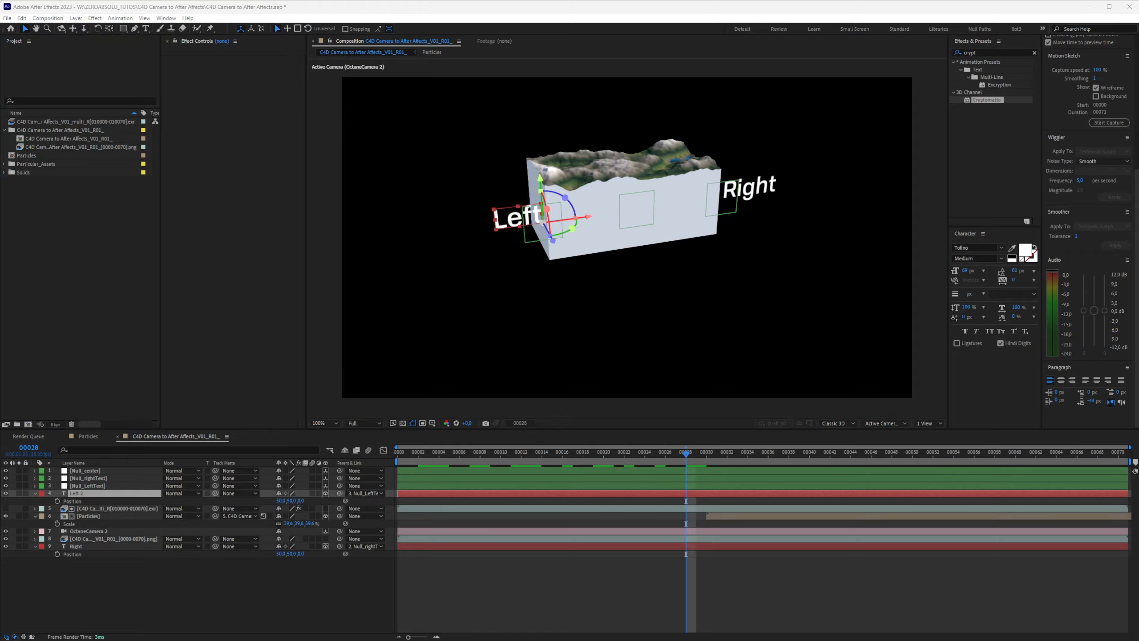
Switch back to Cinema 4D, collapse the Compositing Project File section and close the Render Settings
{"action": "left_click", "coordinate": [742, 639]}
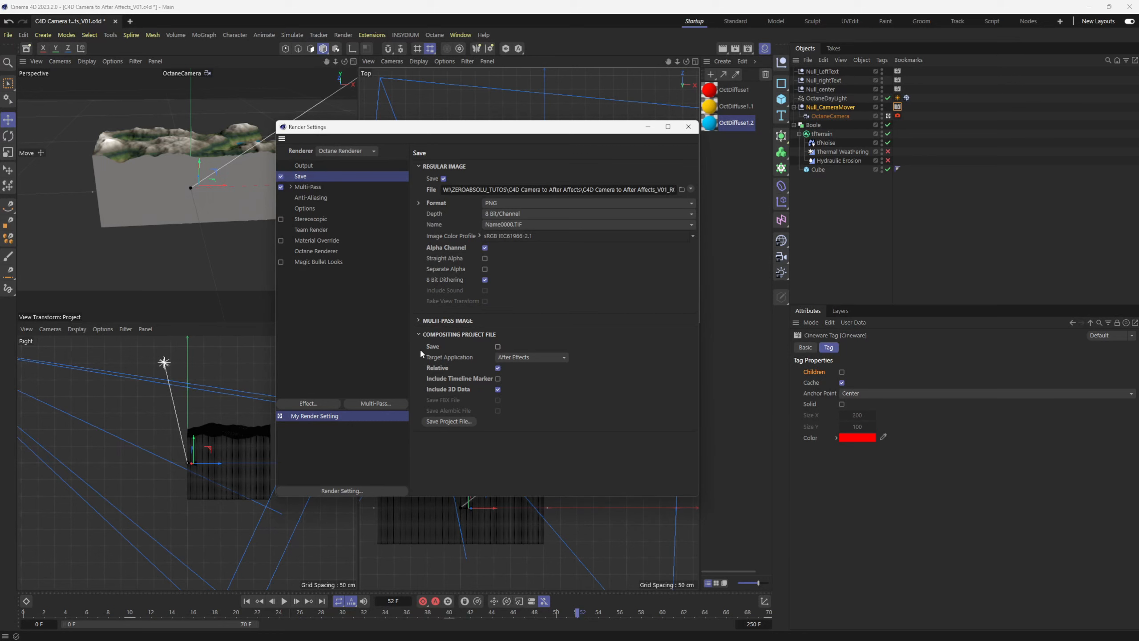
{"action": "left_click", "coordinate": [421, 334]}
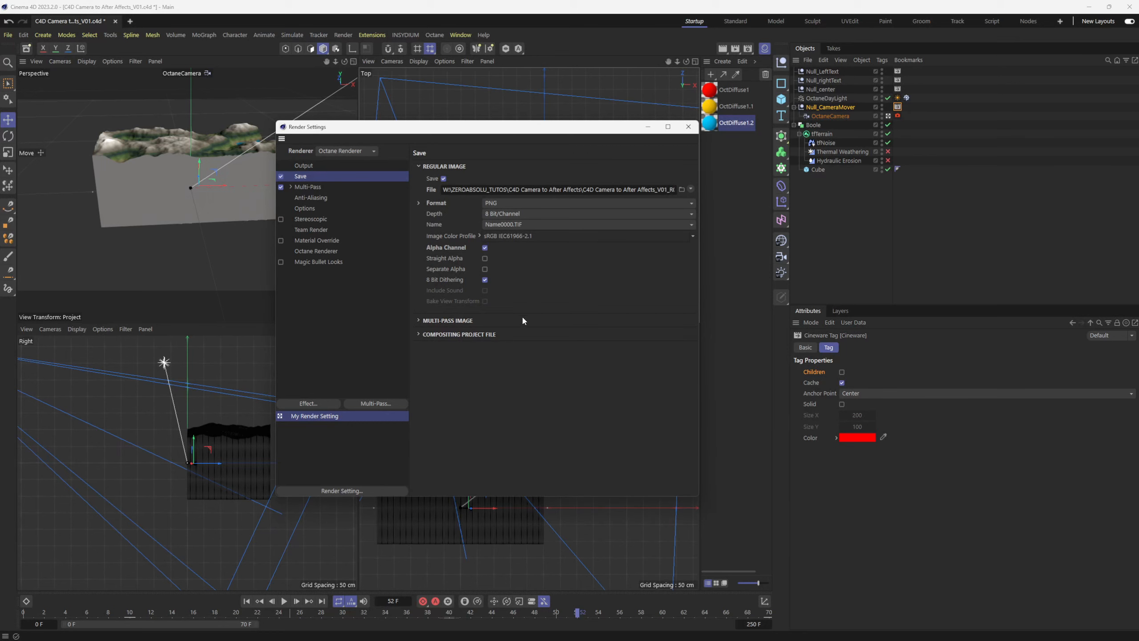
{"action": "left_click", "coordinate": [688, 126]}
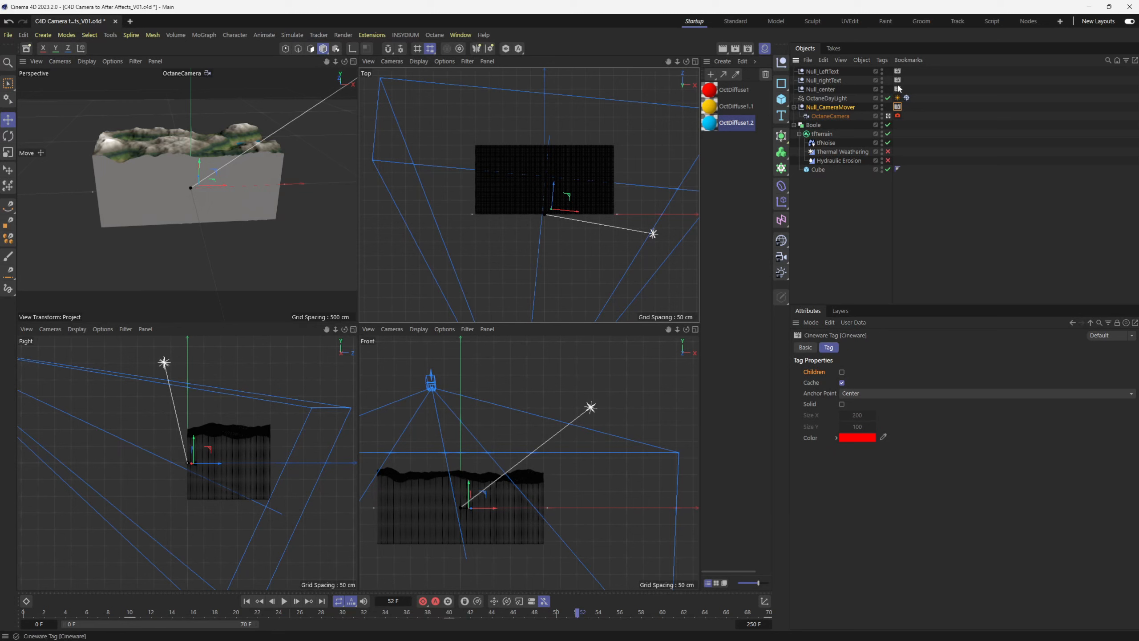
Review the Cineware tags on the text, center and camera-mover nulls, and check OctaneCamera's compositing export settings
{"action": "left_click", "coordinate": [897, 71]}
{"action": "left_click", "coordinate": [897, 80]}
{"action": "left_click", "coordinate": [898, 89]}
{"action": "left_click", "coordinate": [897, 108]}
{"action": "left_click", "coordinate": [839, 116]}
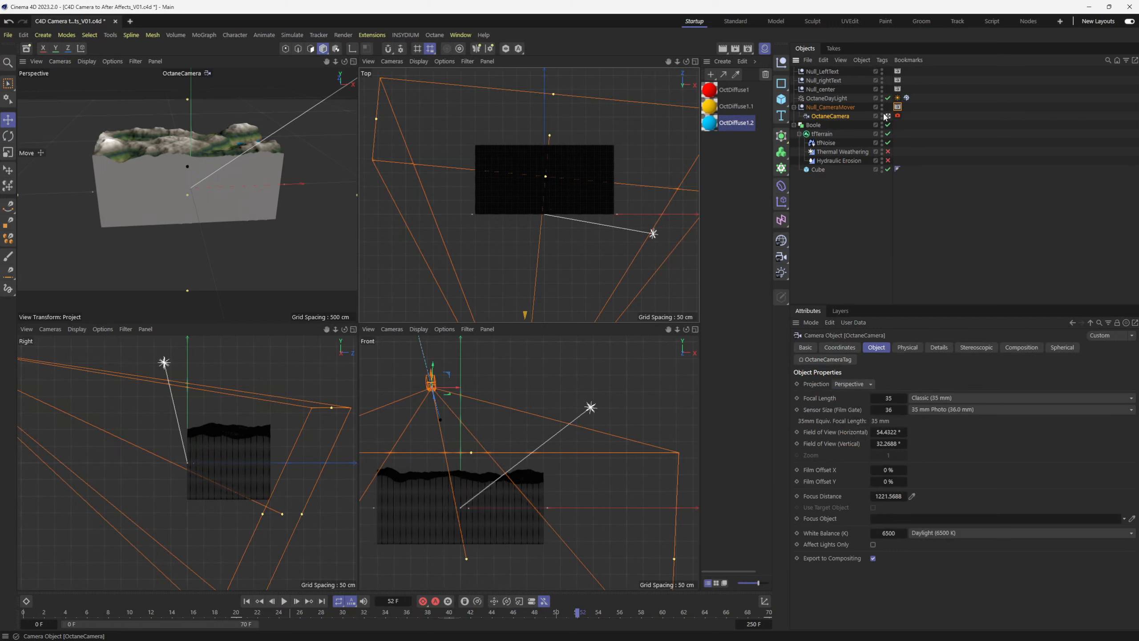
{"action": "left_click", "coordinate": [825, 108]}
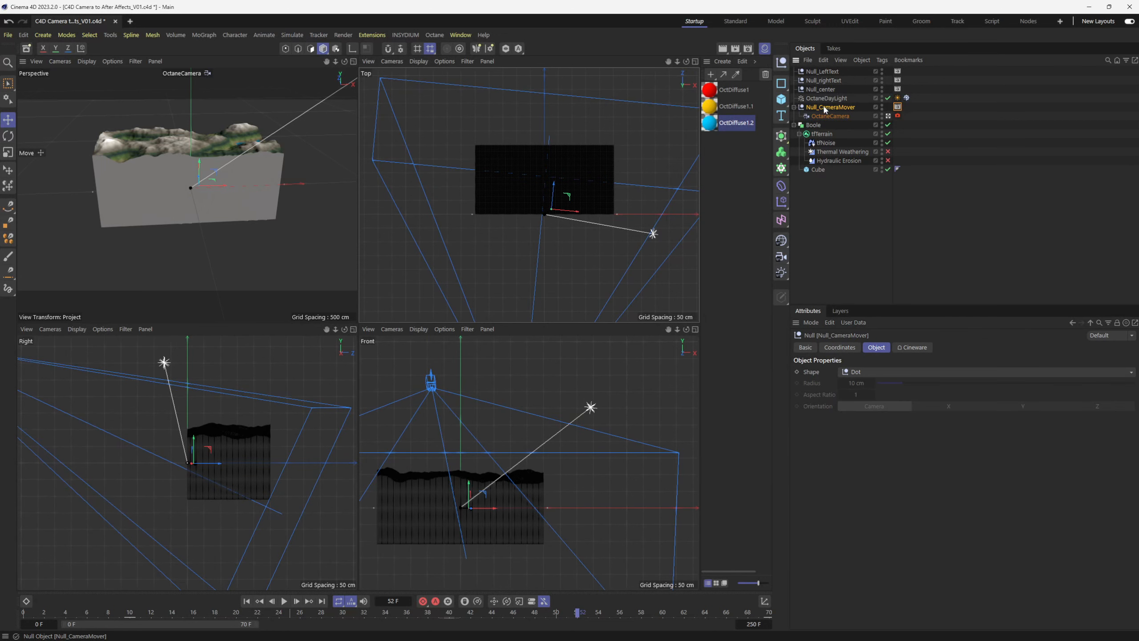
{"action": "left_click", "coordinate": [897, 107]}
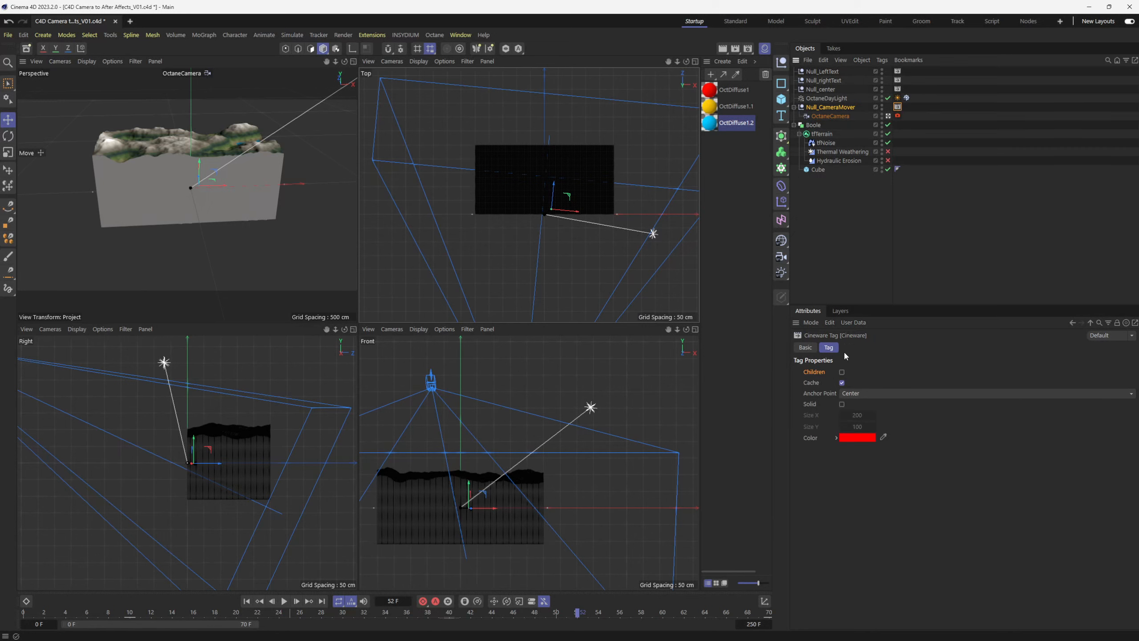
{"action": "left_click", "coordinate": [831, 109]}
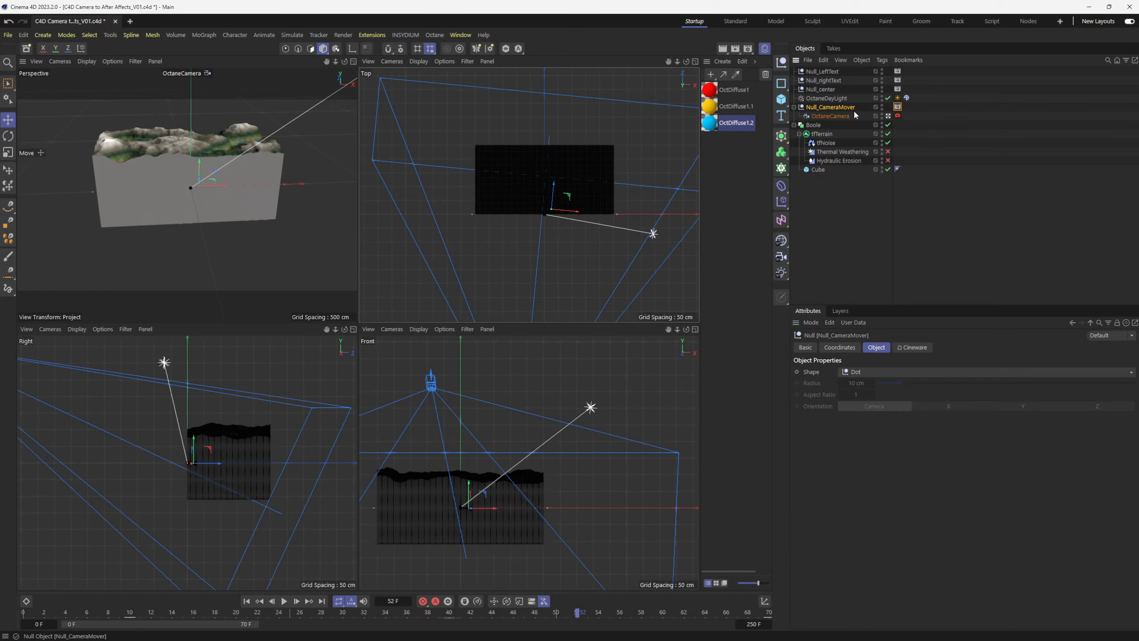
{"action": "left_click", "coordinate": [899, 107]}
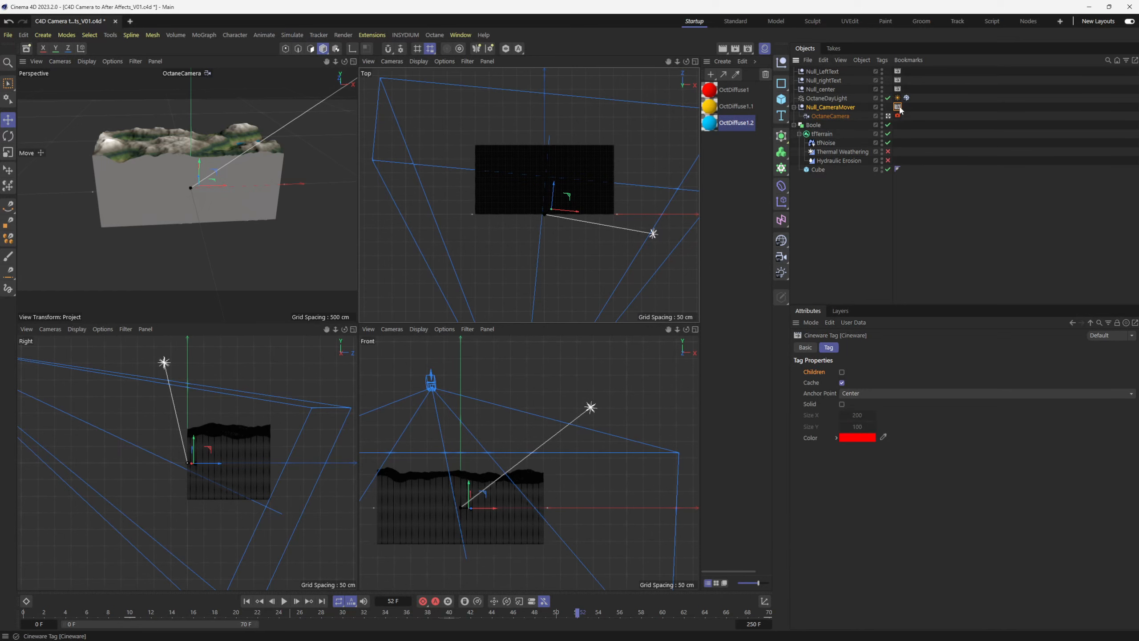
{"action": "left_click", "coordinate": [842, 372]}
Compare the perspective view with and without OctaneCamera active, leaving it active, and recheck Null_CameraMover's Cineware tag
{"action": "left_click", "coordinate": [830, 116]}
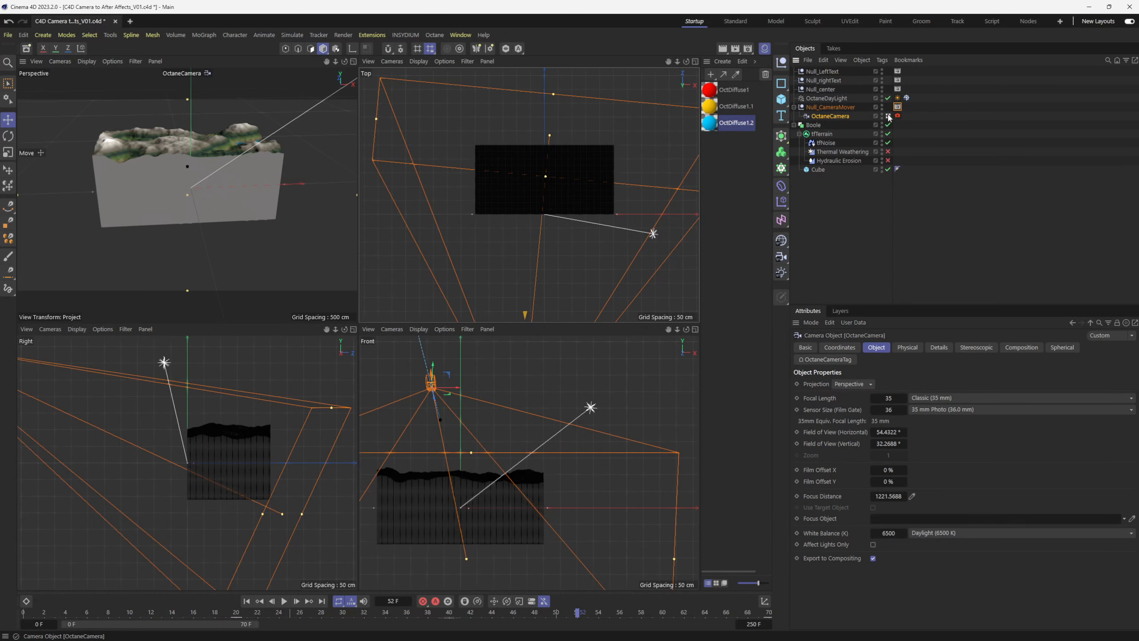
{"action": "left_click", "coordinate": [888, 116]}
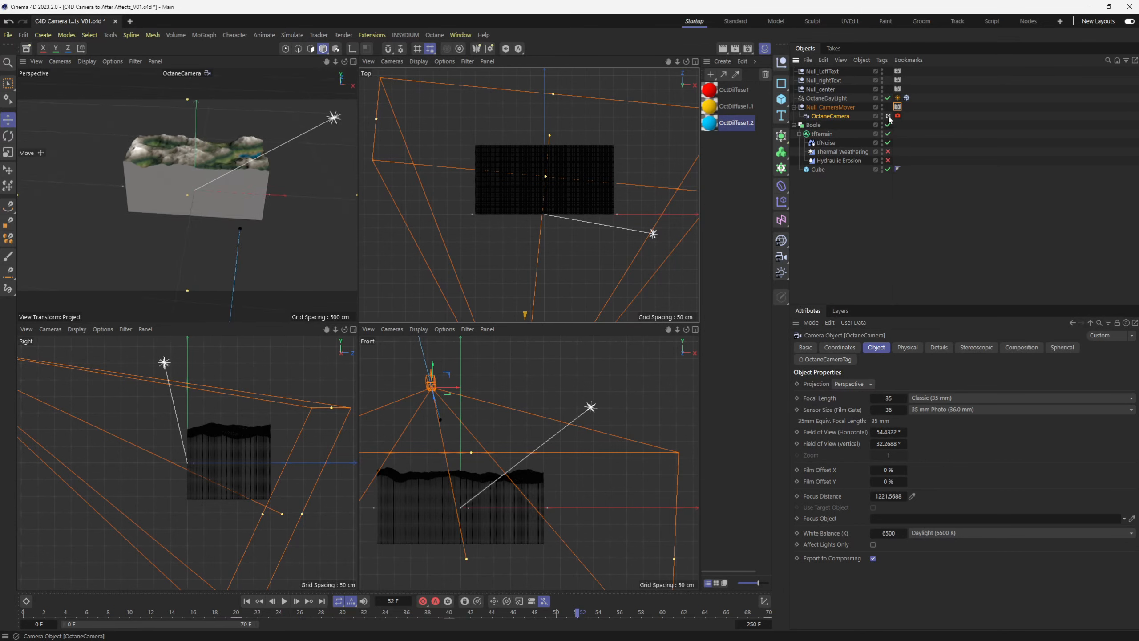
{"action": "left_click", "coordinate": [888, 116]}
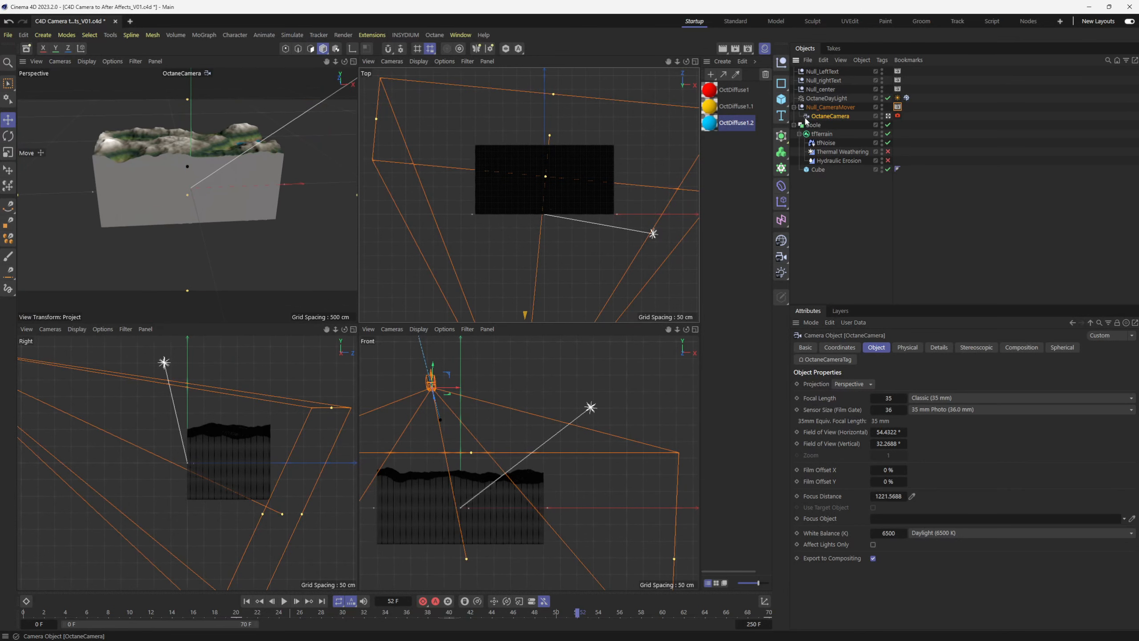
{"action": "left_click", "coordinate": [850, 107]}
{"action": "left_click", "coordinate": [898, 107]}
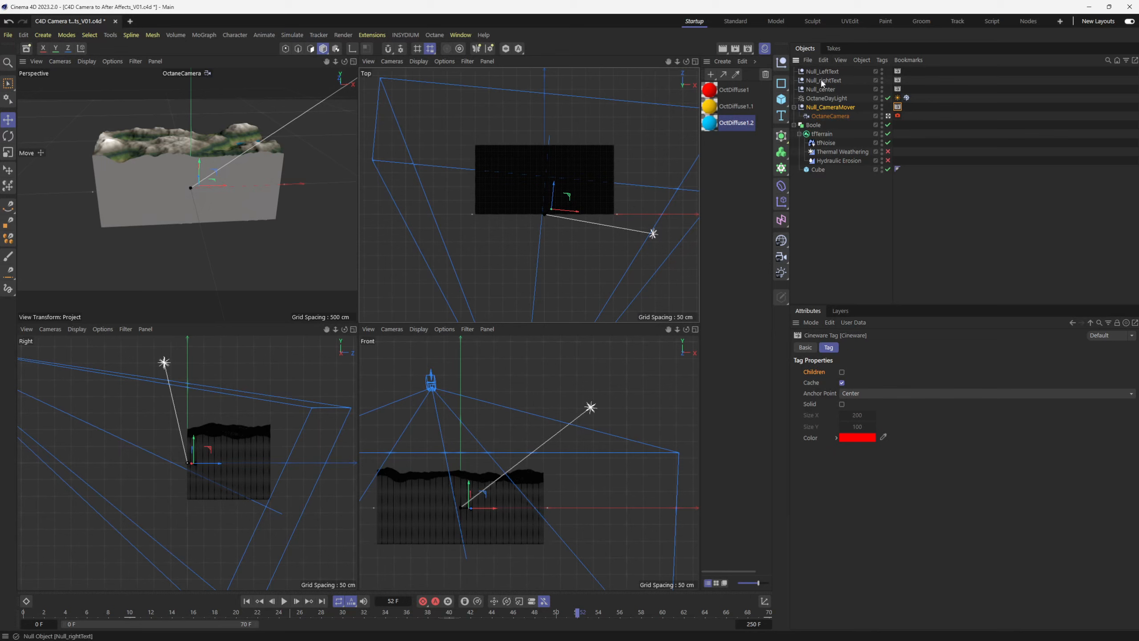
Move Null_center to the top of the object hierarchy and make Null_LeftText and Null_rightText its children
{"action": "left_click_drag", "start_coordinate": [820, 89], "coordinate": [823, 71]}
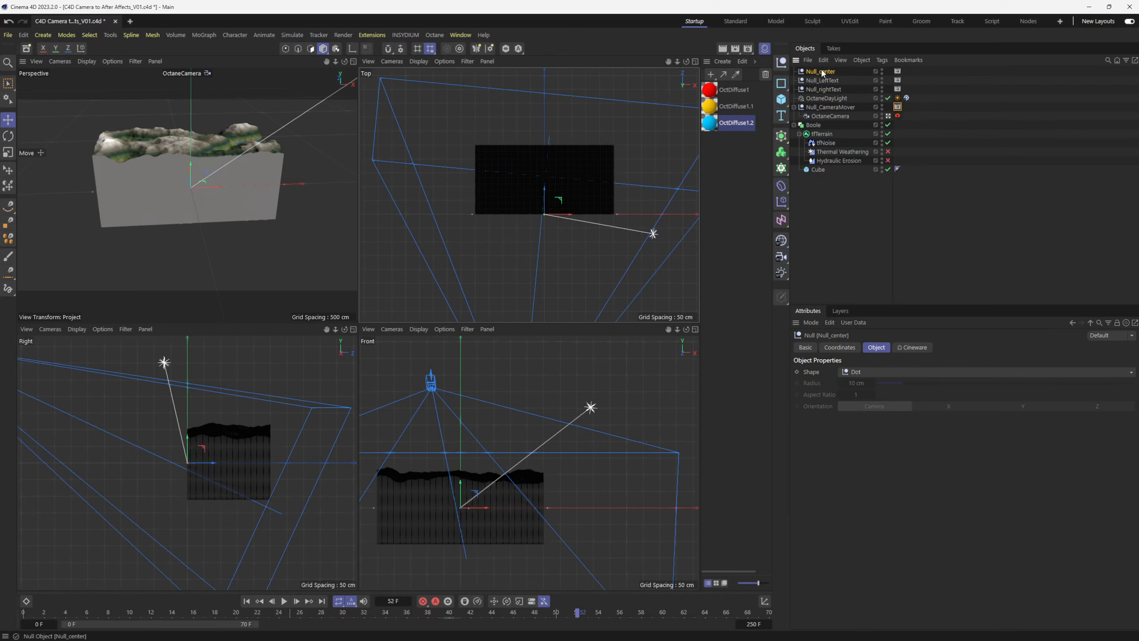
{"action": "left_click", "coordinate": [830, 89]}
{"action": "left_click", "coordinate": [828, 85], "text": "ctrl"}
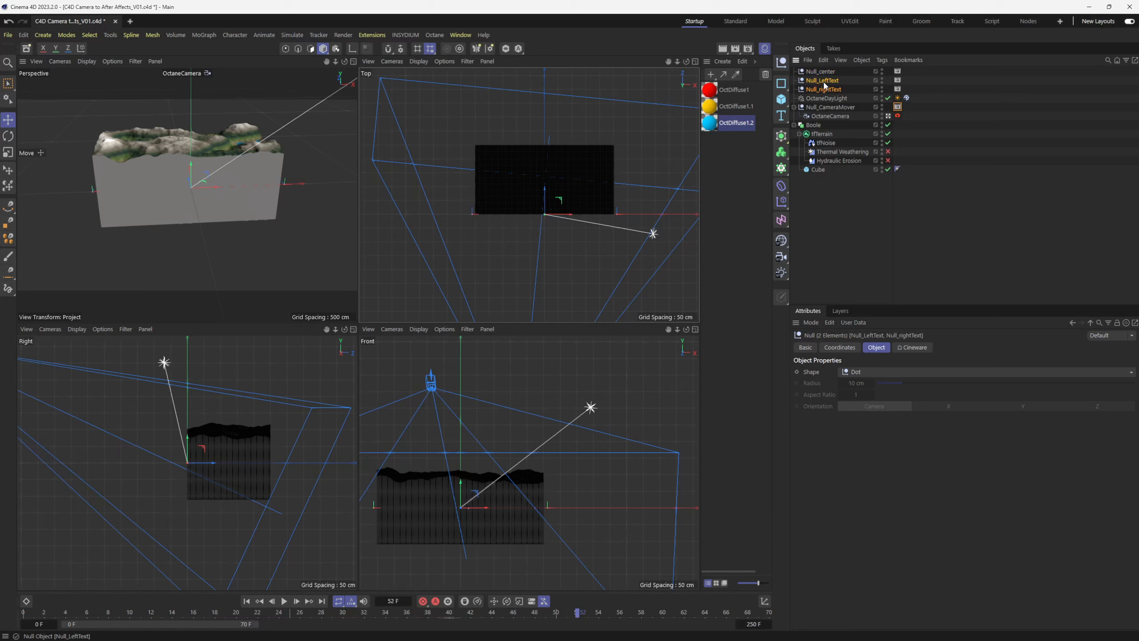
{"action": "left_click_drag", "start_coordinate": [828, 85], "coordinate": [830, 74]}
{"action": "left_click", "coordinate": [820, 71]}
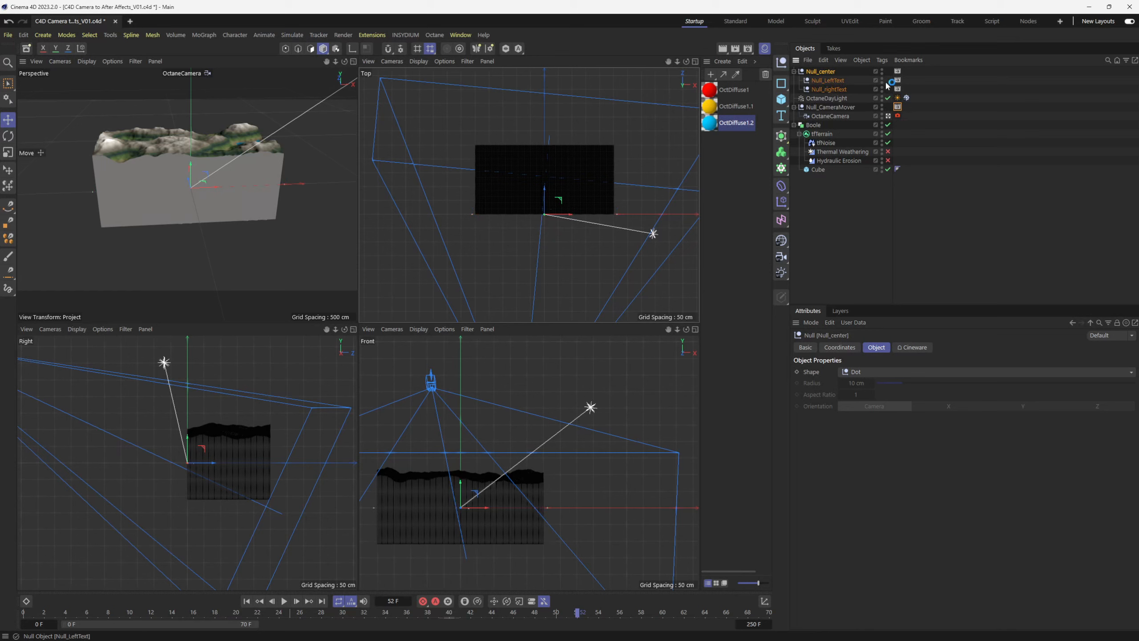
Delete the Cineware tags from Null_LeftText and Null_rightText, and enable Children on Null_center's Cineware tag
{"action": "left_click", "coordinate": [899, 80]}
{"action": "key", "text": "Delete"}
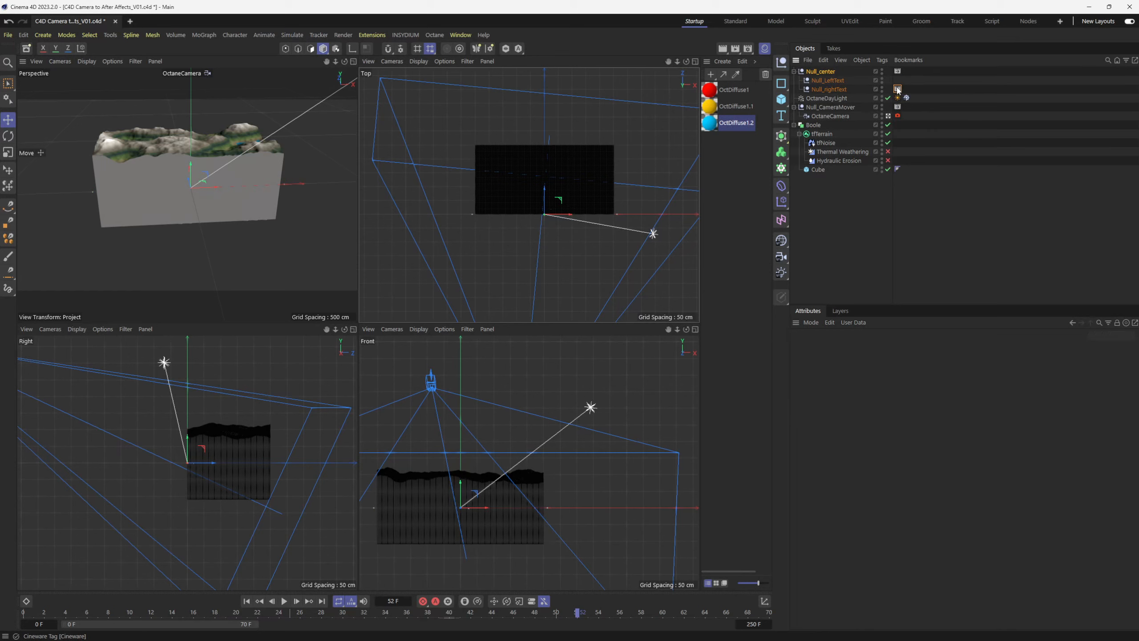
{"action": "left_click", "coordinate": [897, 89]}
{"action": "key", "text": "Delete"}
{"action": "left_click", "coordinate": [897, 71]}
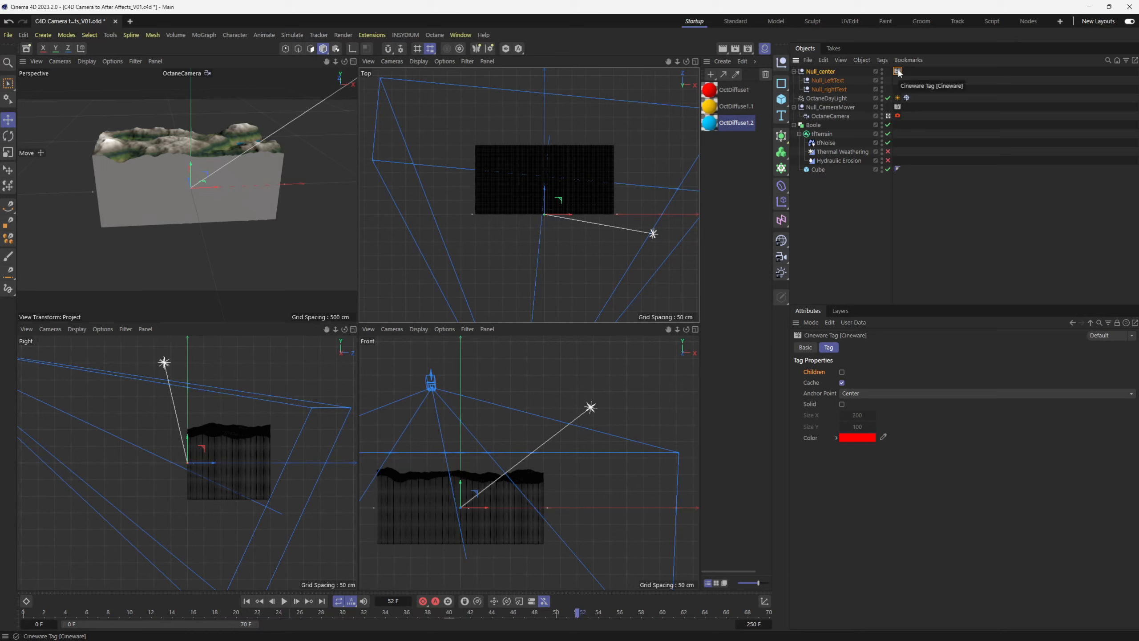
{"action": "left_click", "coordinate": [843, 372]}
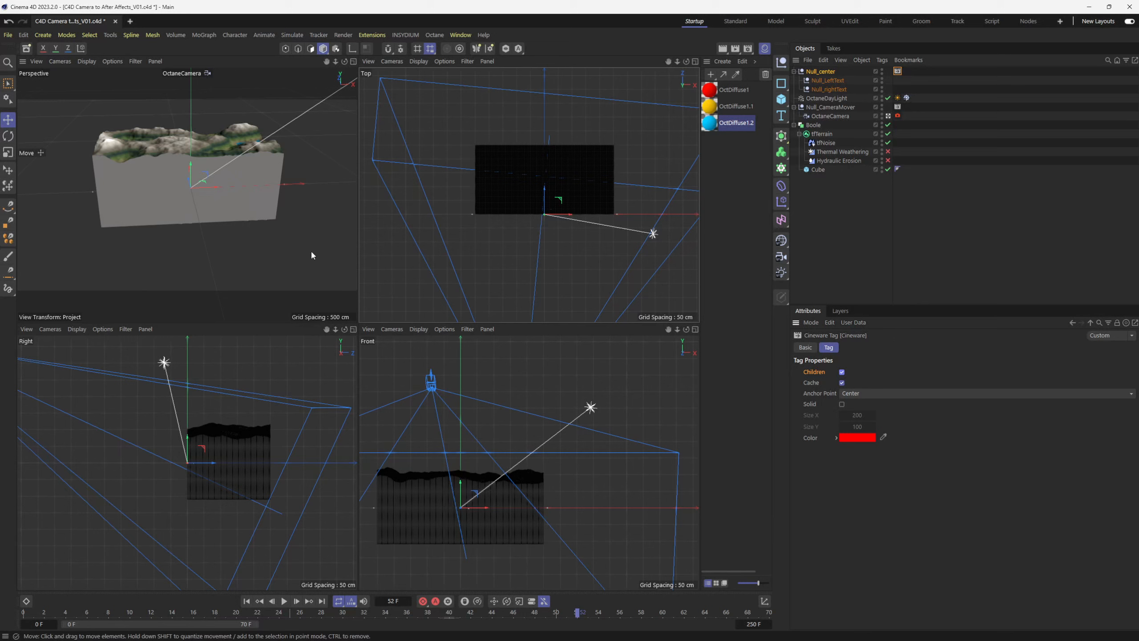
Move Null_LeftText and Null_rightText together down to the block's bottom edge in the Front view and save the project
{"action": "left_click", "coordinate": [828, 81]}
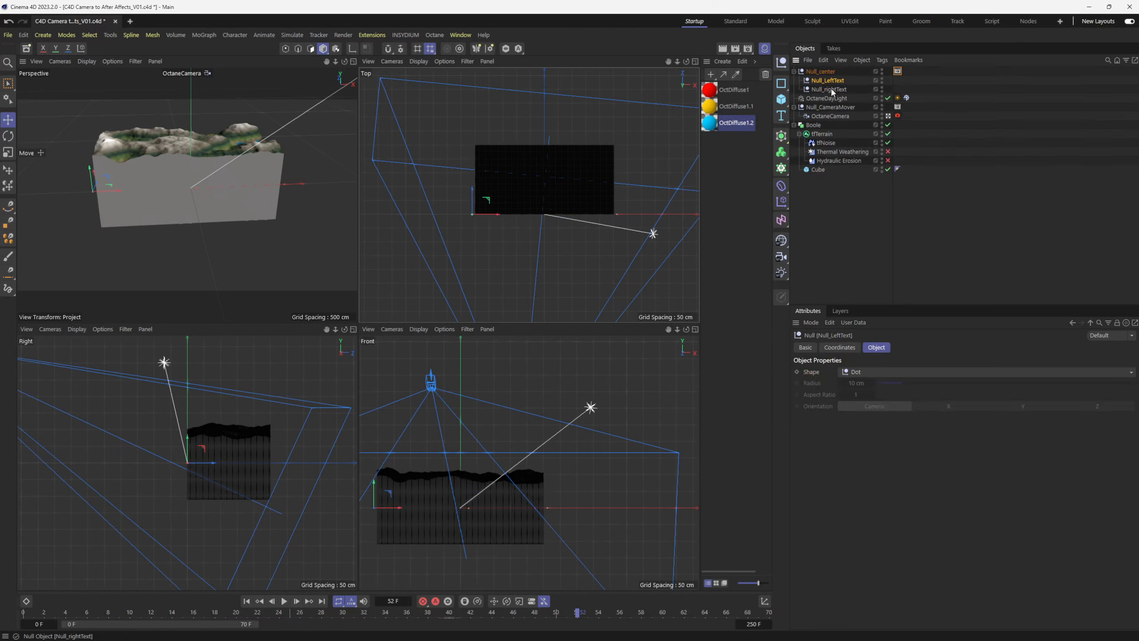
{"action": "left_click", "coordinate": [829, 89], "text": "ctrl"}
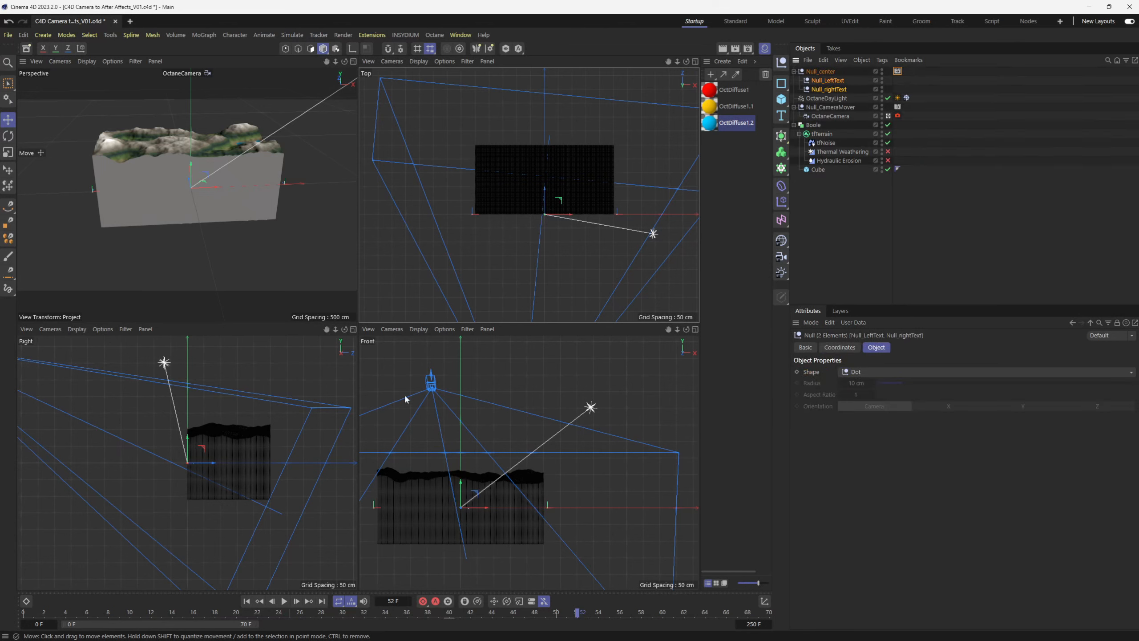
{"action": "middle_click", "coordinate": [492, 427]}
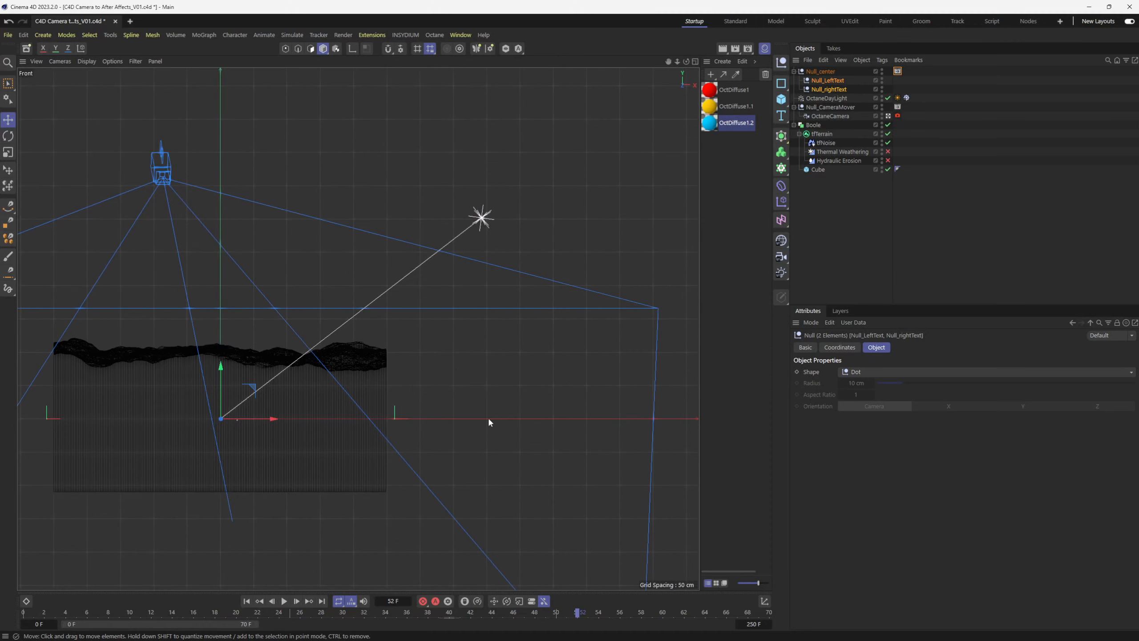
{"action": "left_click_drag", "start_coordinate": [222, 368], "coordinate": [220, 444]}
{"action": "left_click", "coordinate": [658, 148]}
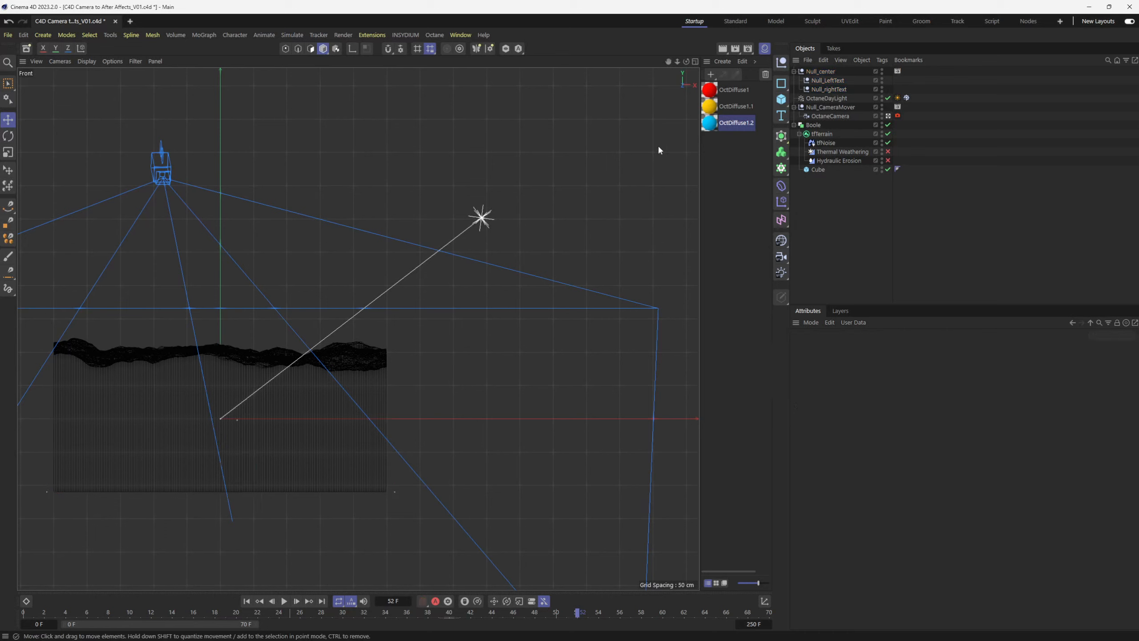
{"action": "key", "text": "ctrl+s"}
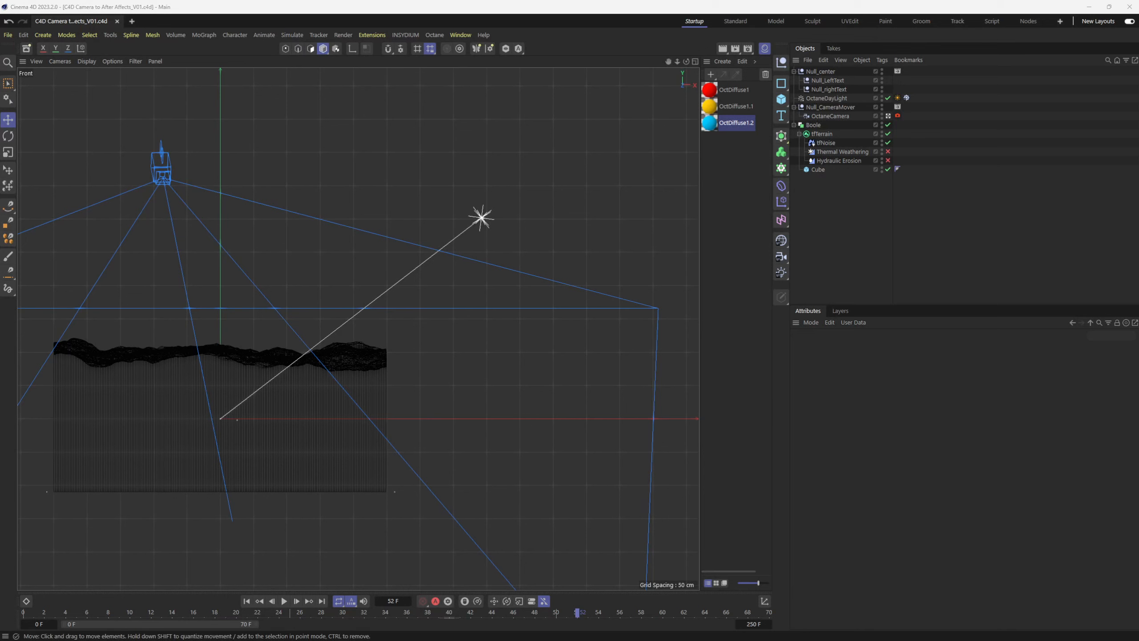
Switch to the file manager and show the Maxon Cinema 4D 2023 and Adobe After Effects 2023 program folders side by side
{"action": "key", "text": "alt+Tab"}
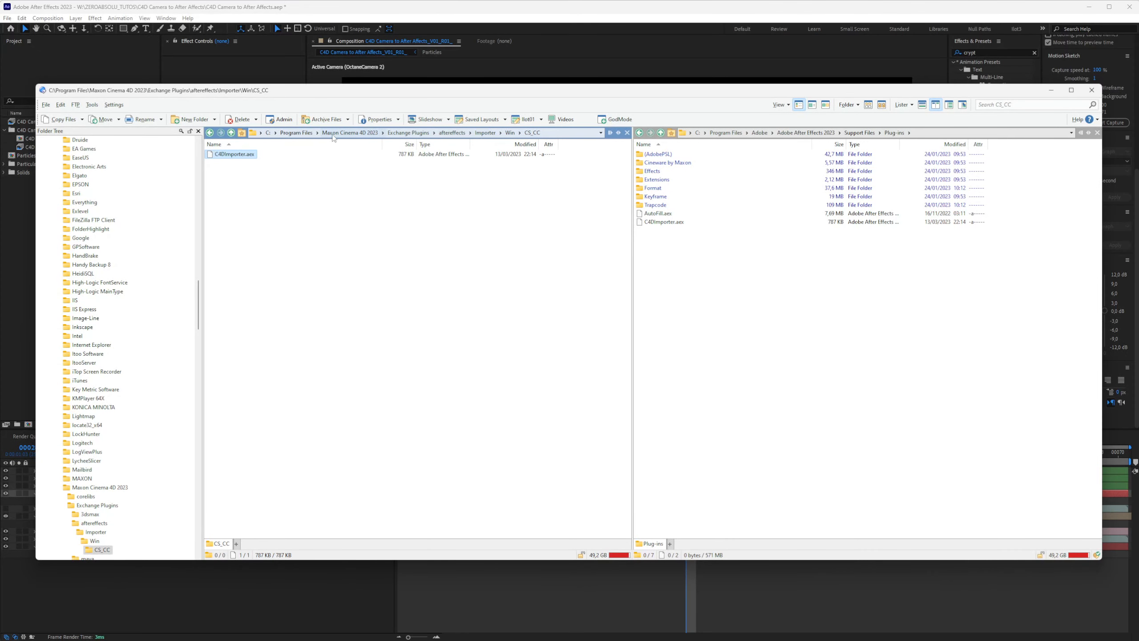
{"action": "left_click", "coordinate": [350, 132]}
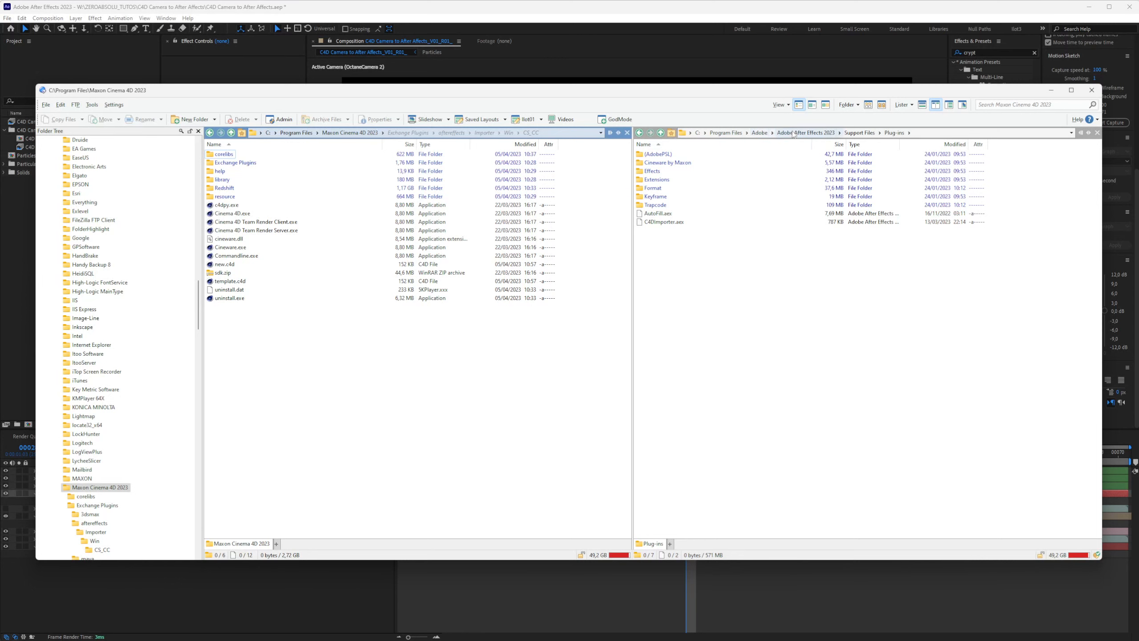
{"action": "left_click", "coordinate": [806, 132]}
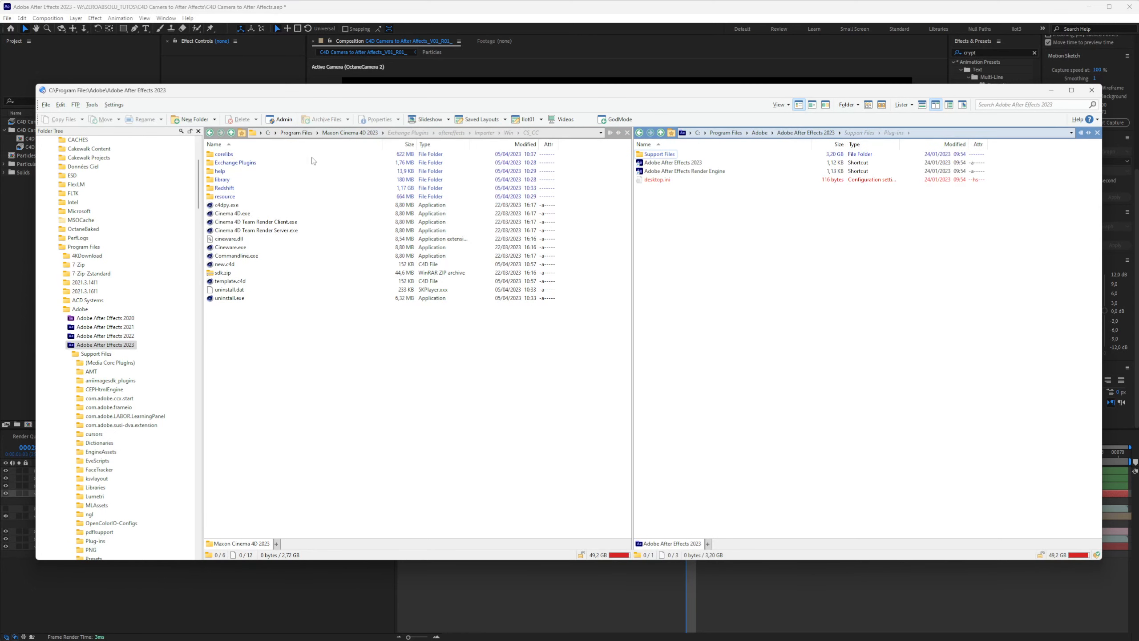
{"action": "left_click", "coordinate": [303, 195]}
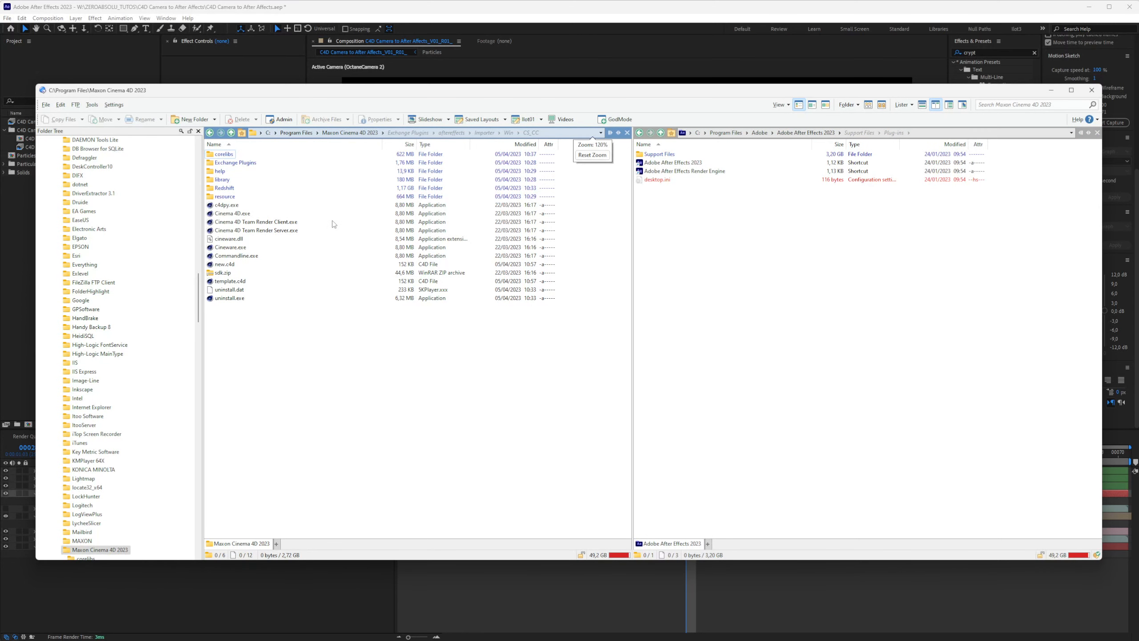
Enlarge the Cinema 4D file list, browse to Exchange Plugins\aftereffects\Importer\Win\CS_CC, and select C4DImporter.aex
{"action": "scroll", "coordinate": [309, 179], "scroll_direction": "up", "scroll_amount": 4, "text": "ctrl"}
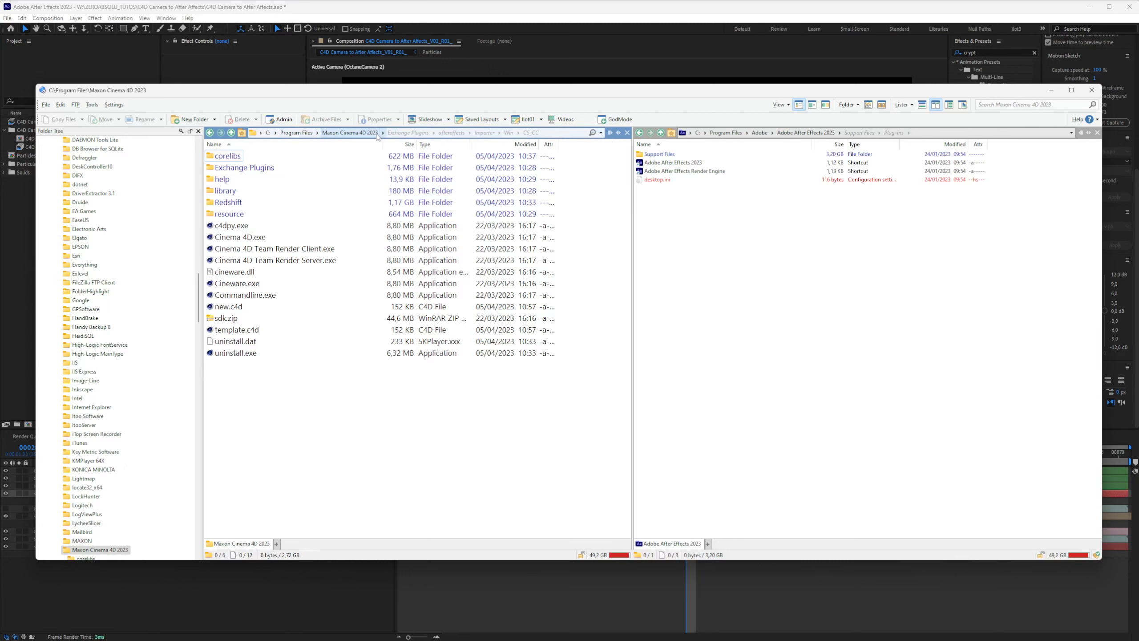
{"action": "scroll", "coordinate": [266, 189], "scroll_direction": "up", "scroll_amount": 3, "text": "ctrl"}
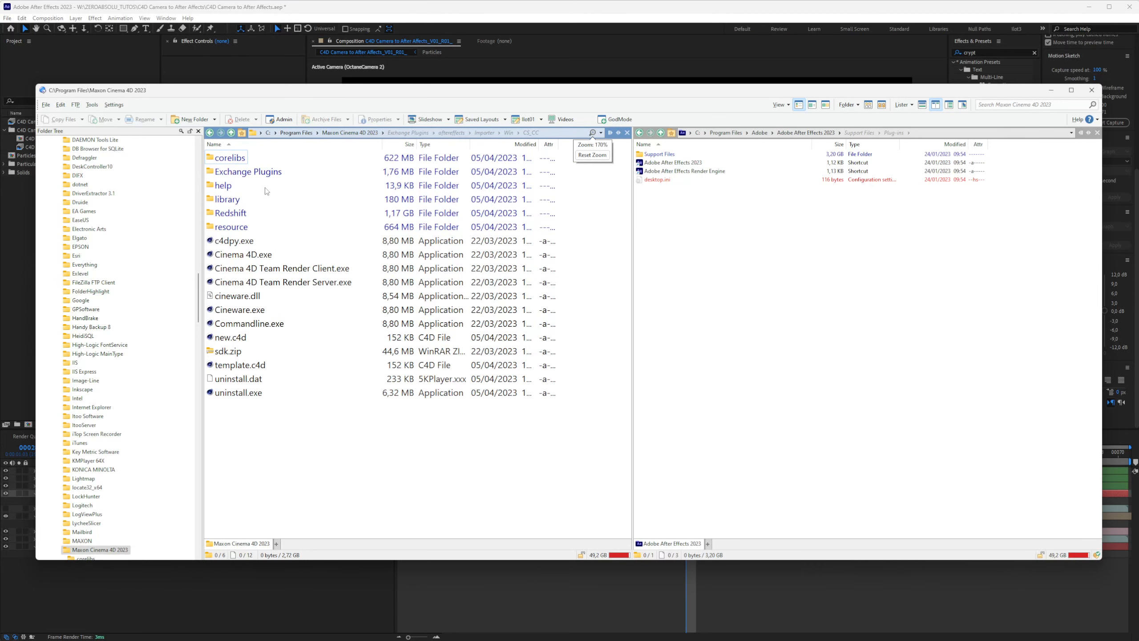
{"action": "double_click", "coordinate": [238, 172]}
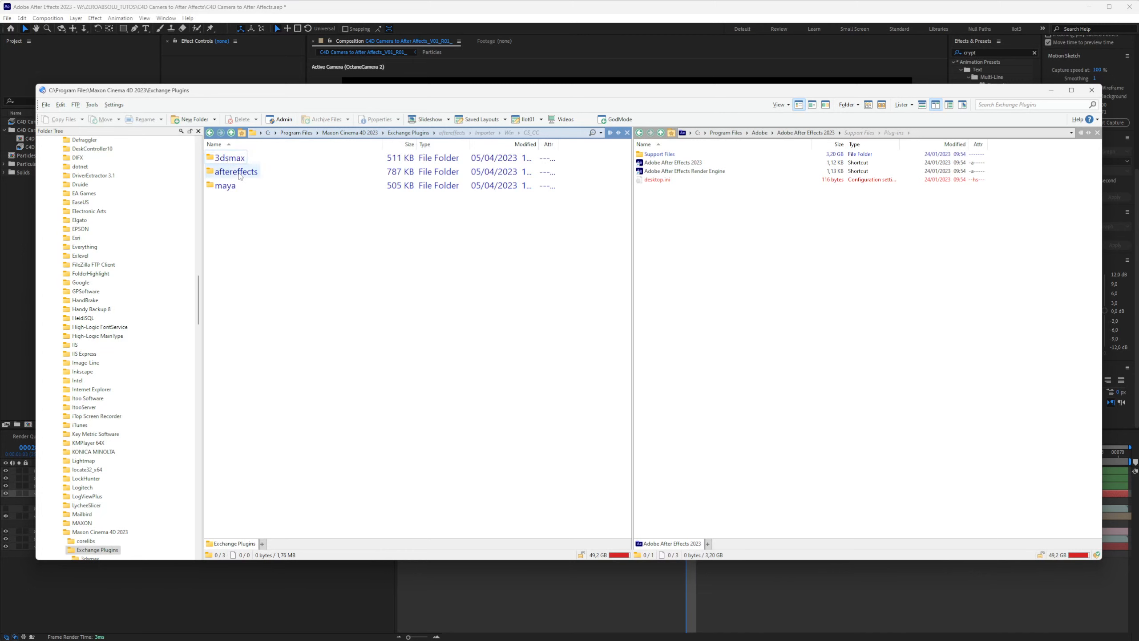
{"action": "double_click", "coordinate": [237, 173]}
{"action": "double_click", "coordinate": [225, 160]}
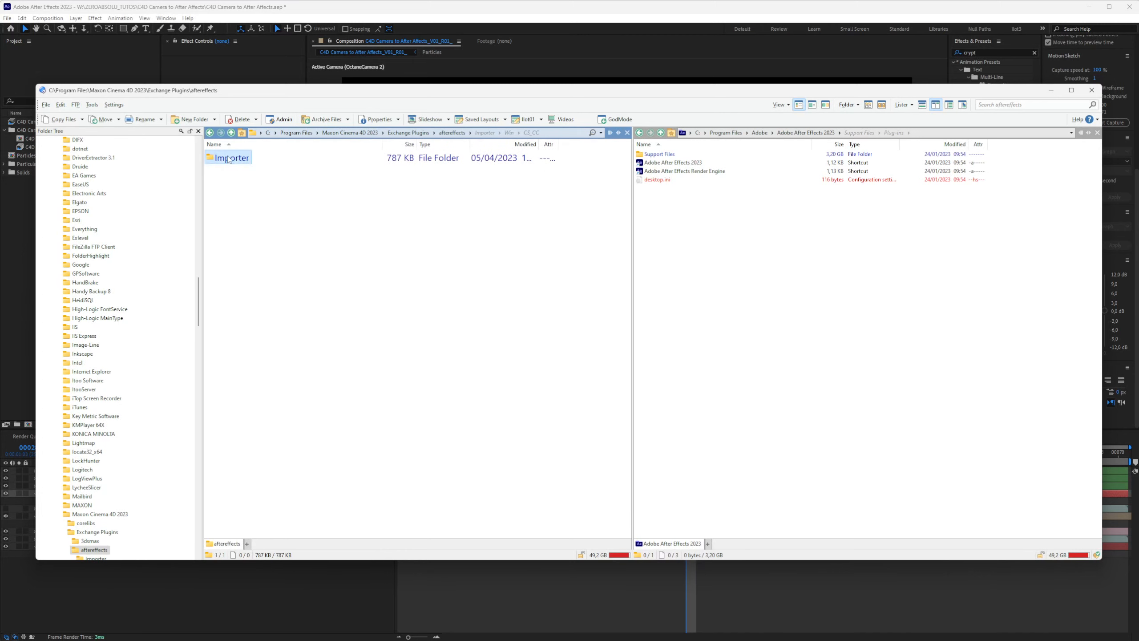
{"action": "double_click", "coordinate": [226, 161]}
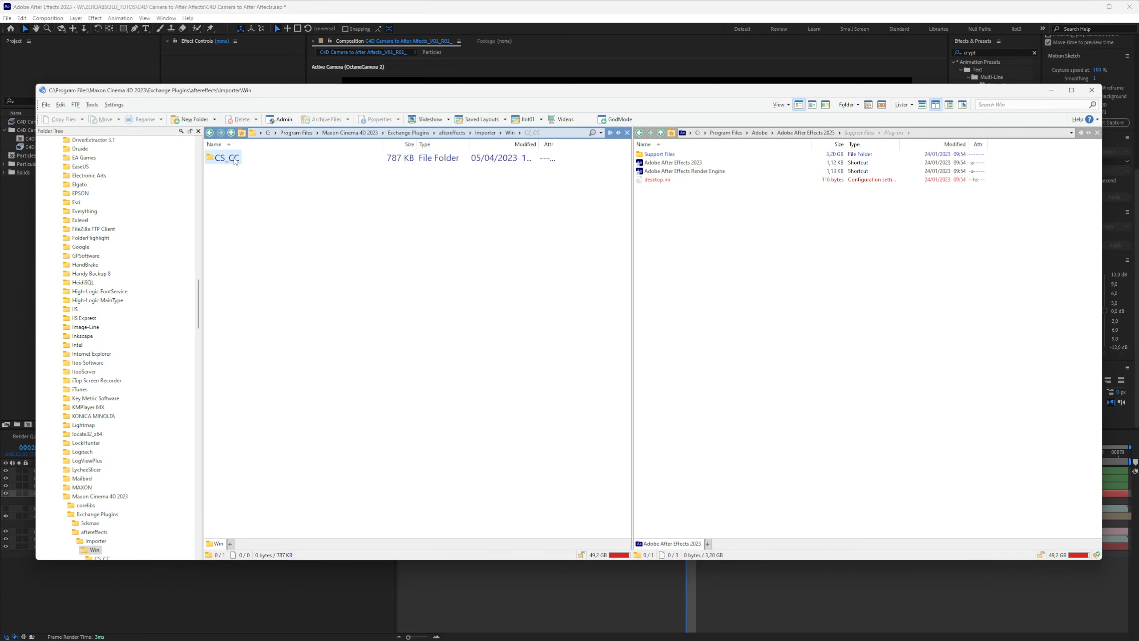
{"action": "double_click", "coordinate": [230, 159]}
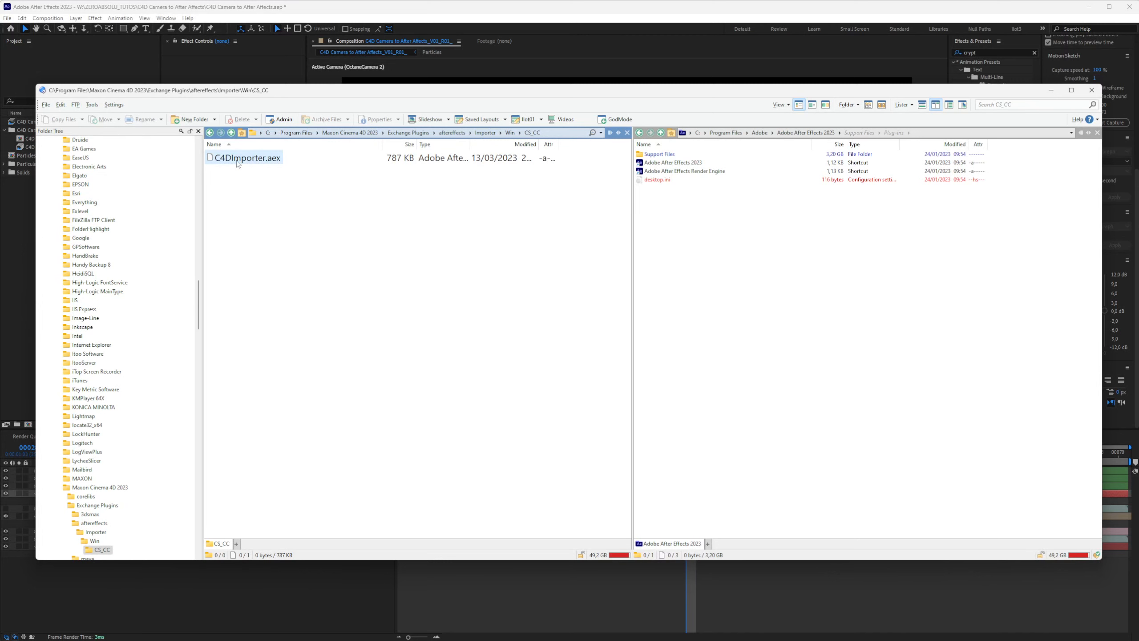
{"action": "left_click", "coordinate": [315, 160]}
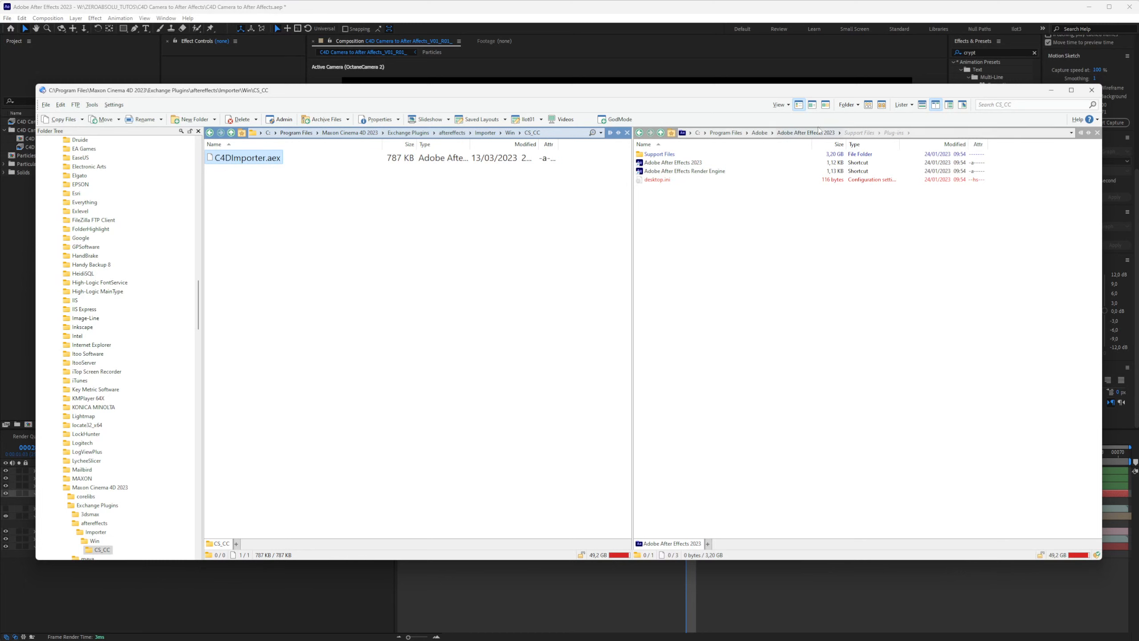
Enlarge the After Effects 2023 file list and open Support Files\Plug-ins as the destination folder for C4DImporter.aex
{"action": "left_click", "coordinate": [802, 133]}
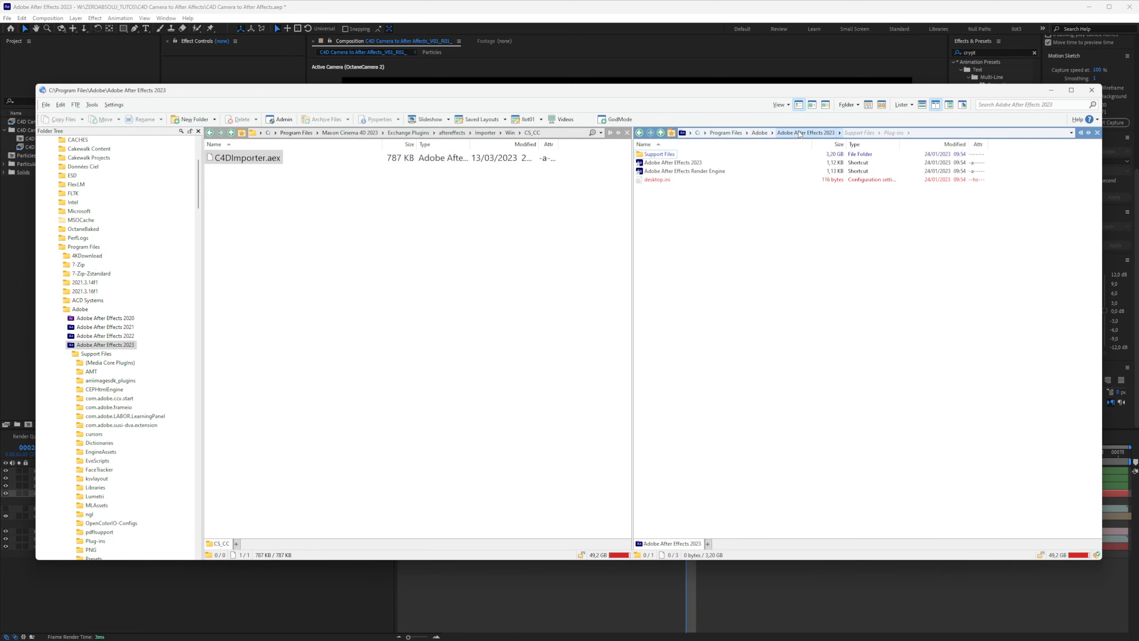
{"action": "scroll", "coordinate": [827, 242], "scroll_direction": "up", "scroll_amount": 3, "text": "ctrl"}
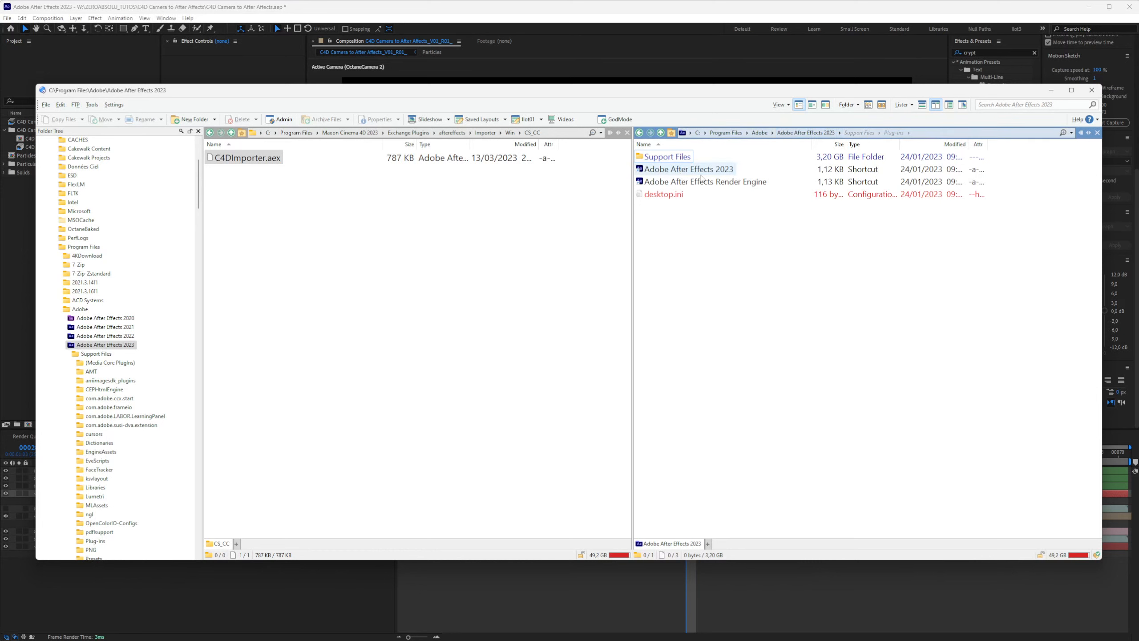
{"action": "right_click", "coordinate": [669, 160]}
{"action": "left_click", "coordinate": [664, 256]}
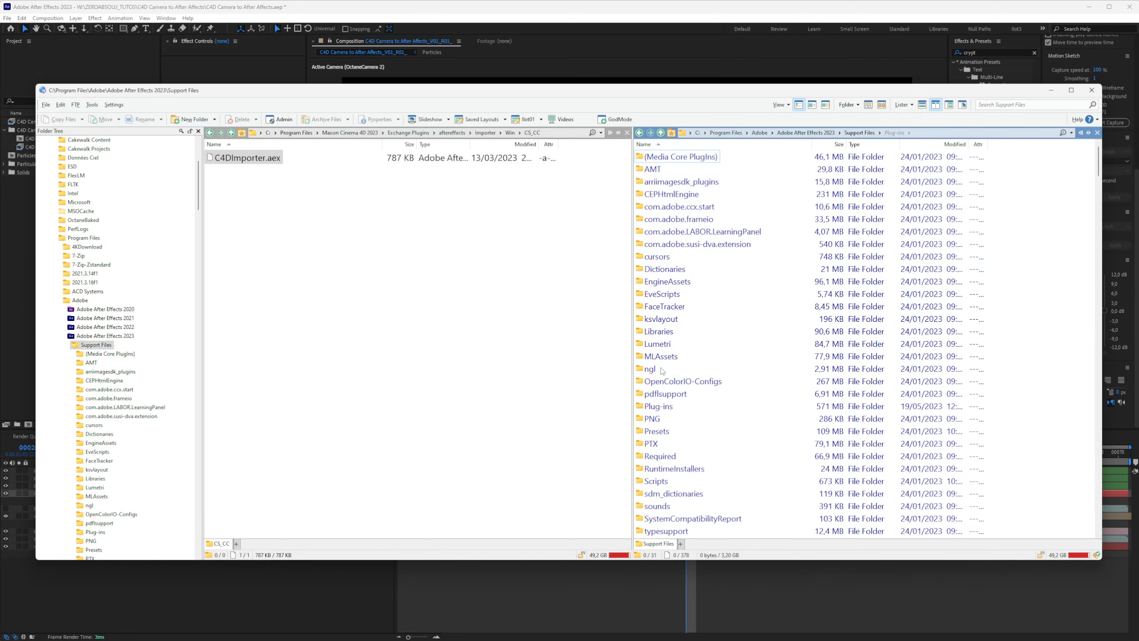
{"action": "double_click", "coordinate": [700, 405]}
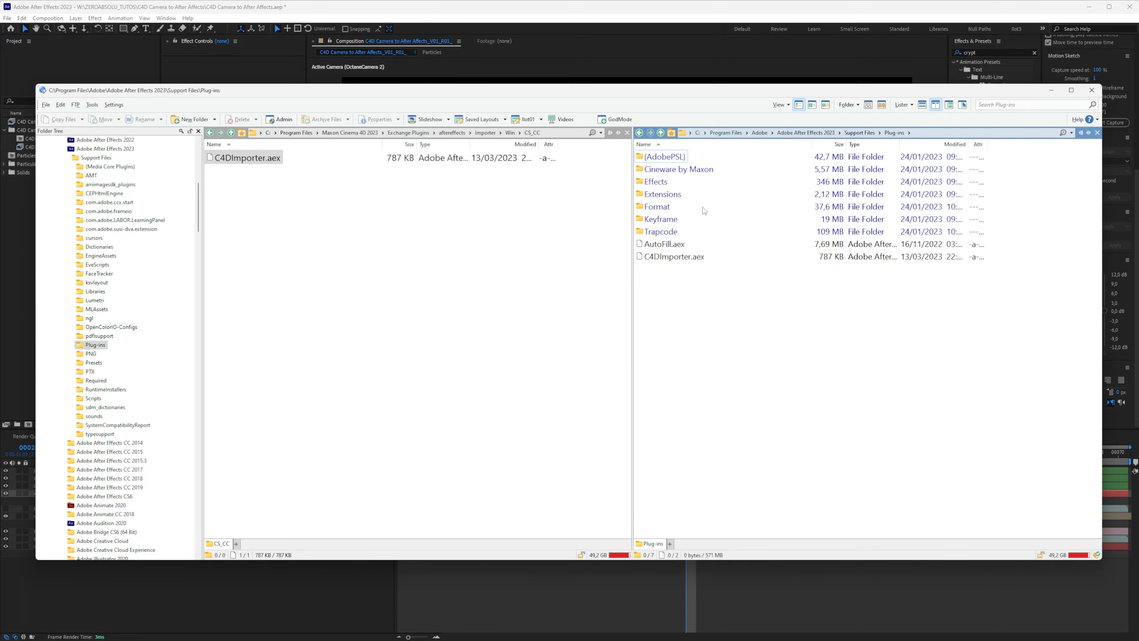
{"action": "left_click_drag", "start_coordinate": [238, 157], "coordinate": [333, 227]}
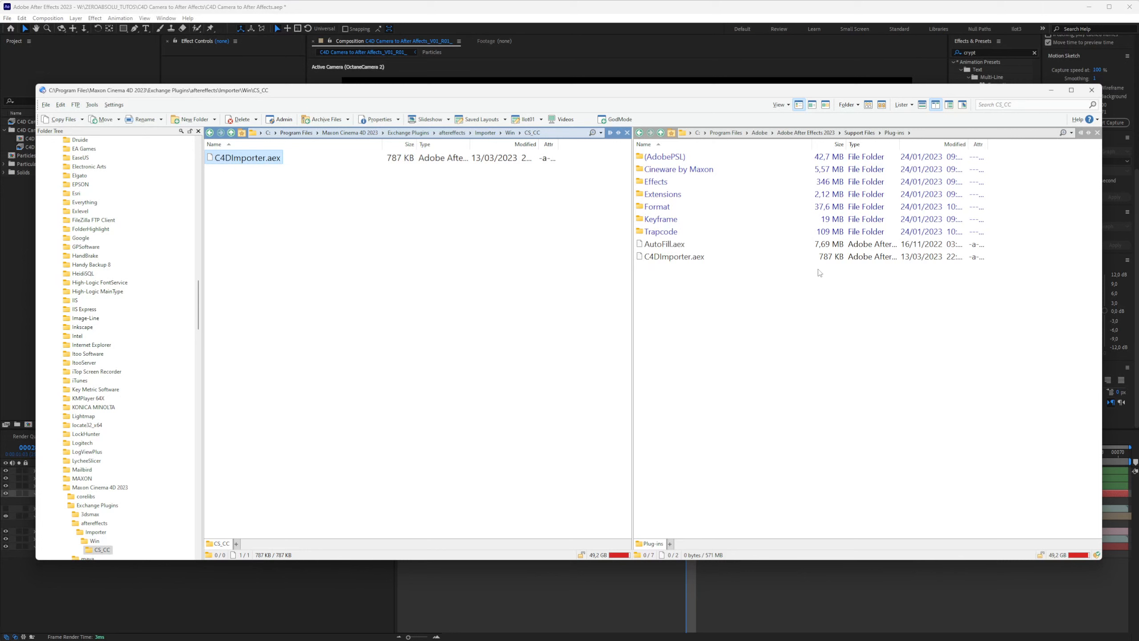
Reset the zoom of both file lists and switch to the After Effects project
{"action": "left_click", "coordinate": [1063, 133]}
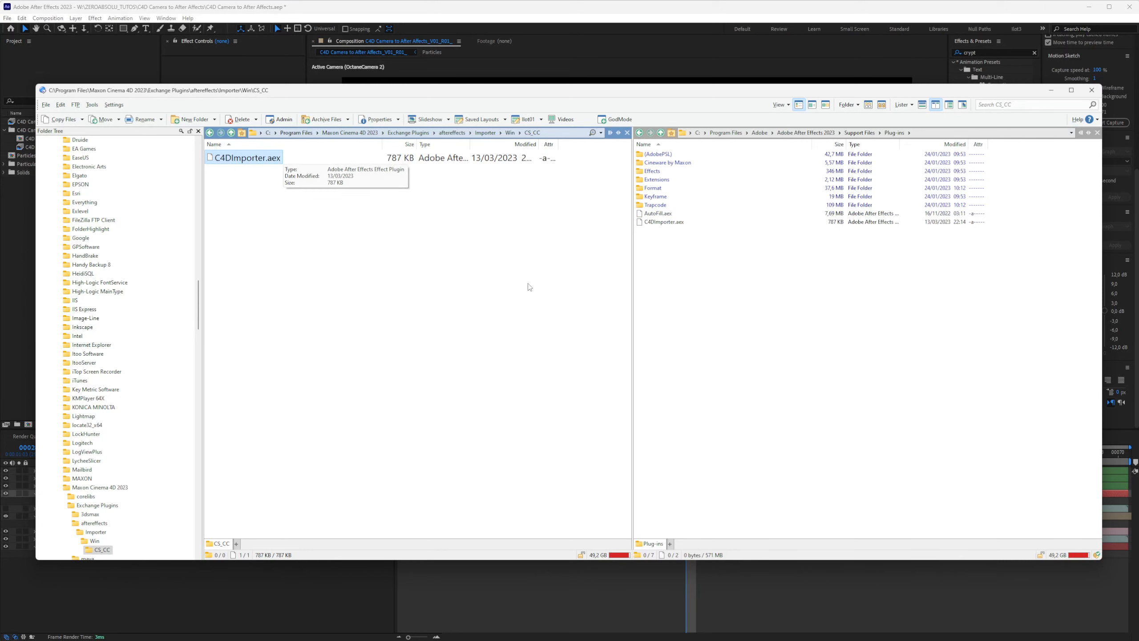
{"action": "left_click", "coordinate": [592, 132]}
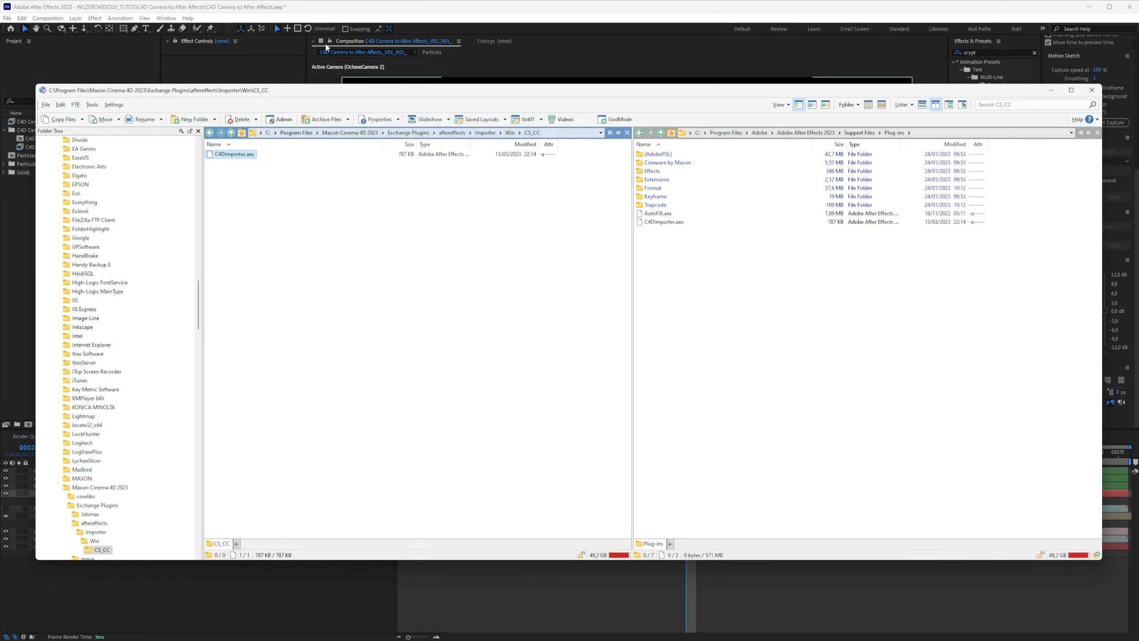
{"action": "left_click", "coordinate": [262, 10]}
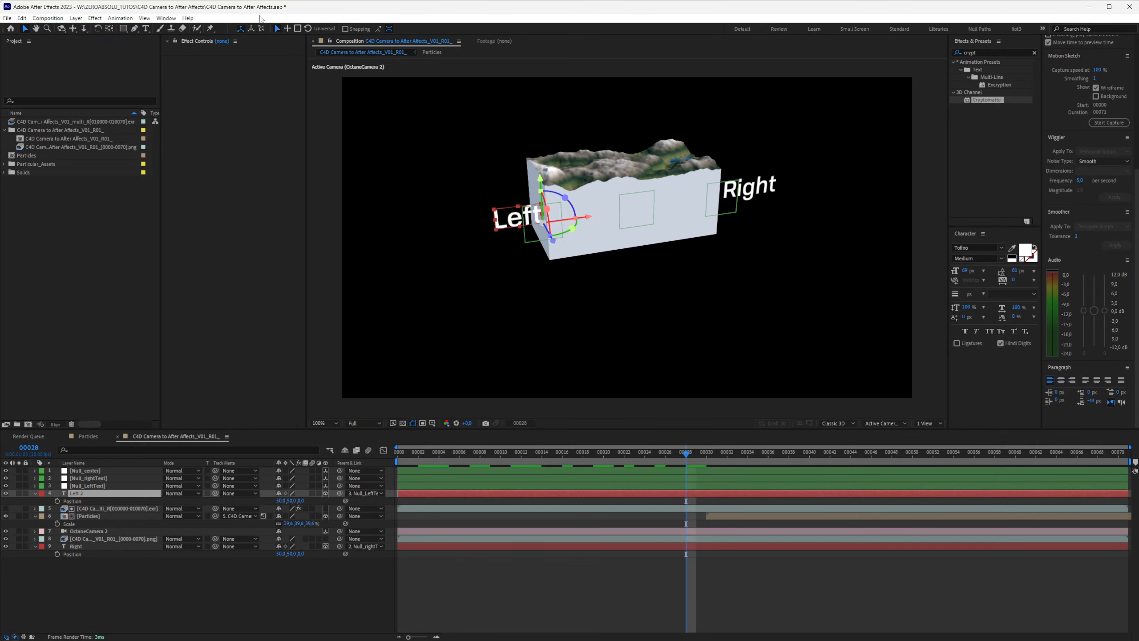
{"action": "left_click", "coordinate": [76, 233]}
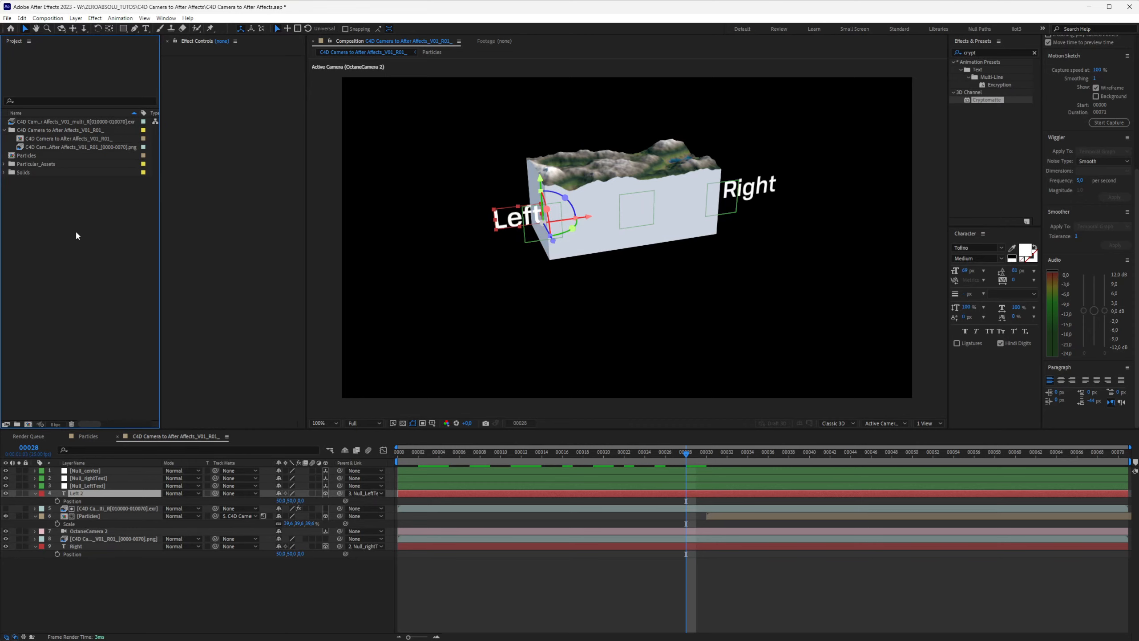
Switch to Cinema 4D, save the project, and return to After Effects
{"action": "key", "text": "alt+Tab"}
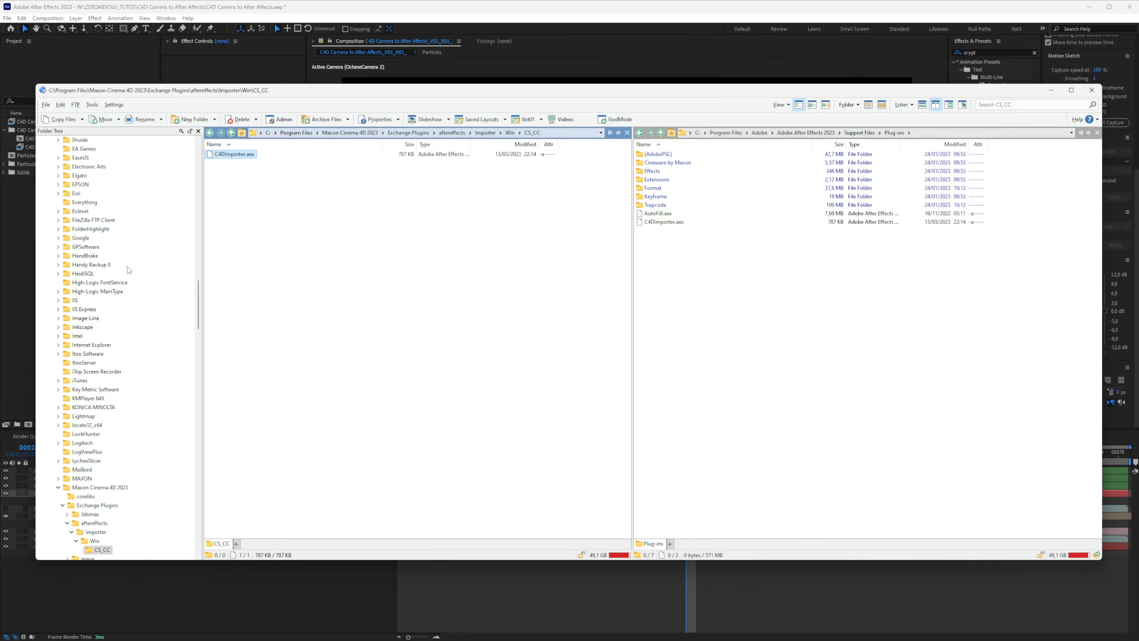
{"action": "key", "text": "alt+Tab"}
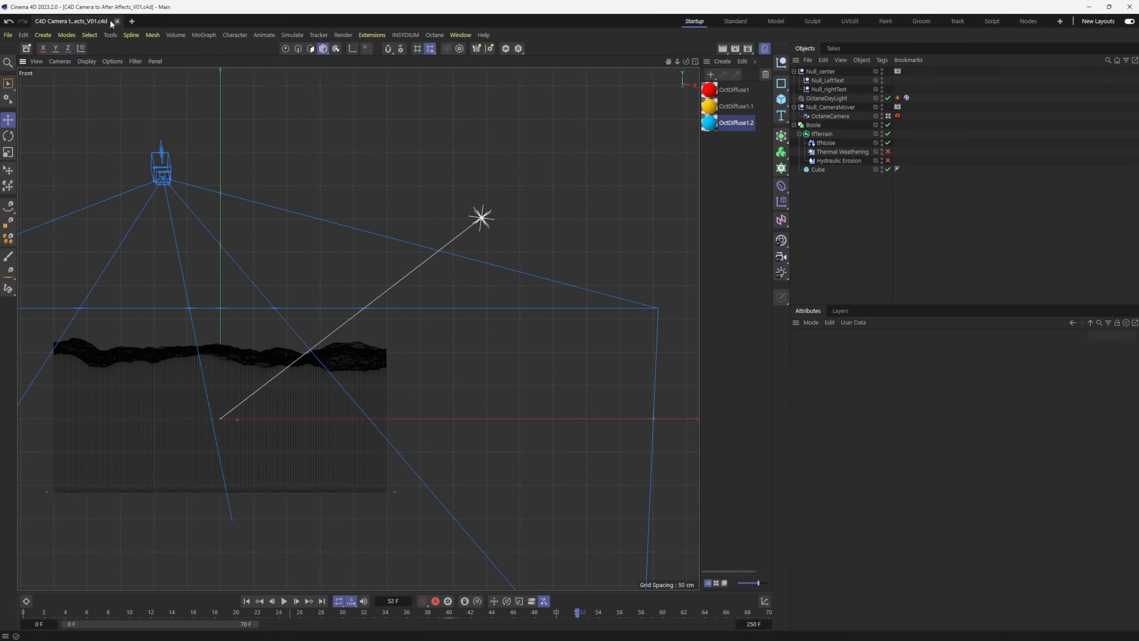
{"action": "left_click", "coordinate": [8, 34]}
{"action": "left_click", "coordinate": [49, 172]}
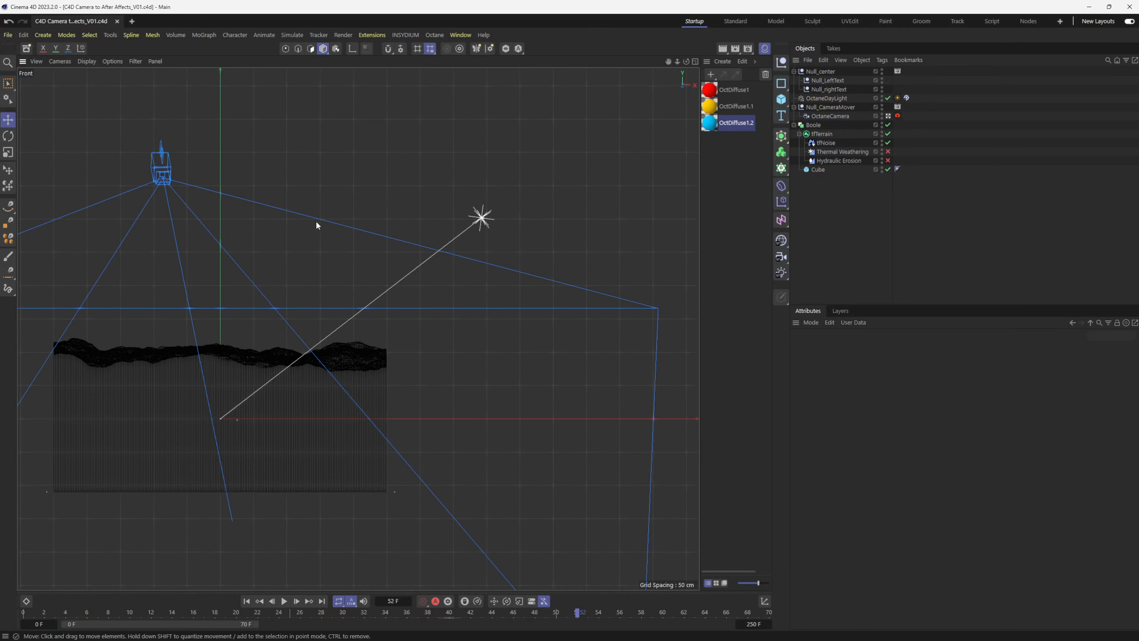
{"action": "key", "text": "alt+Tab"}
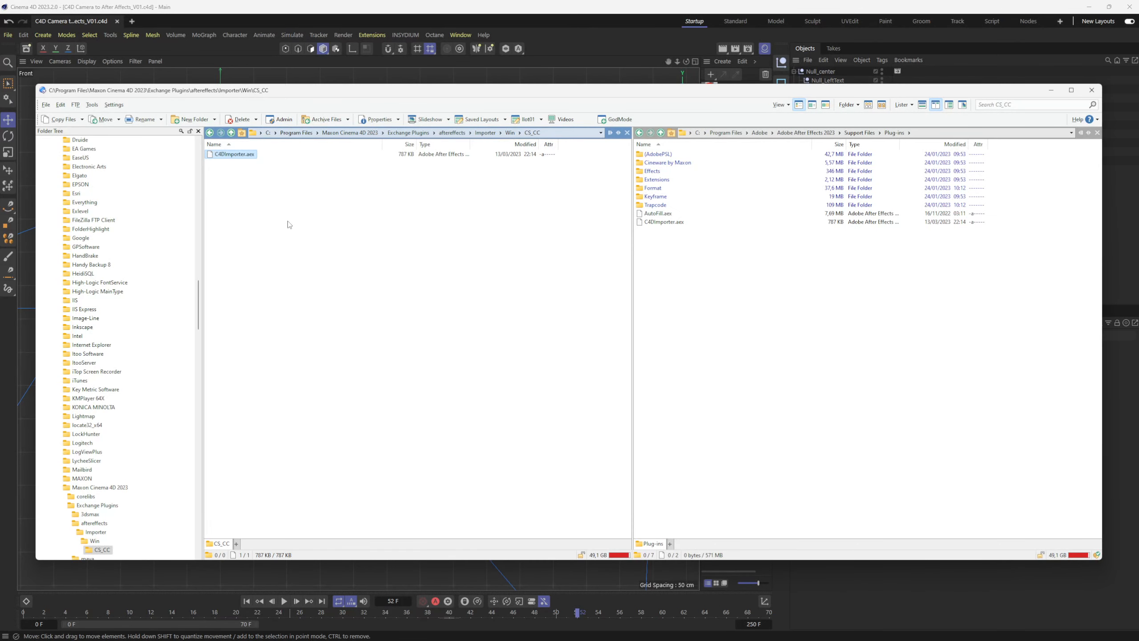
{"action": "key", "text": "alt+Tab"}
{"action": "key", "text": "alt+Tab"}
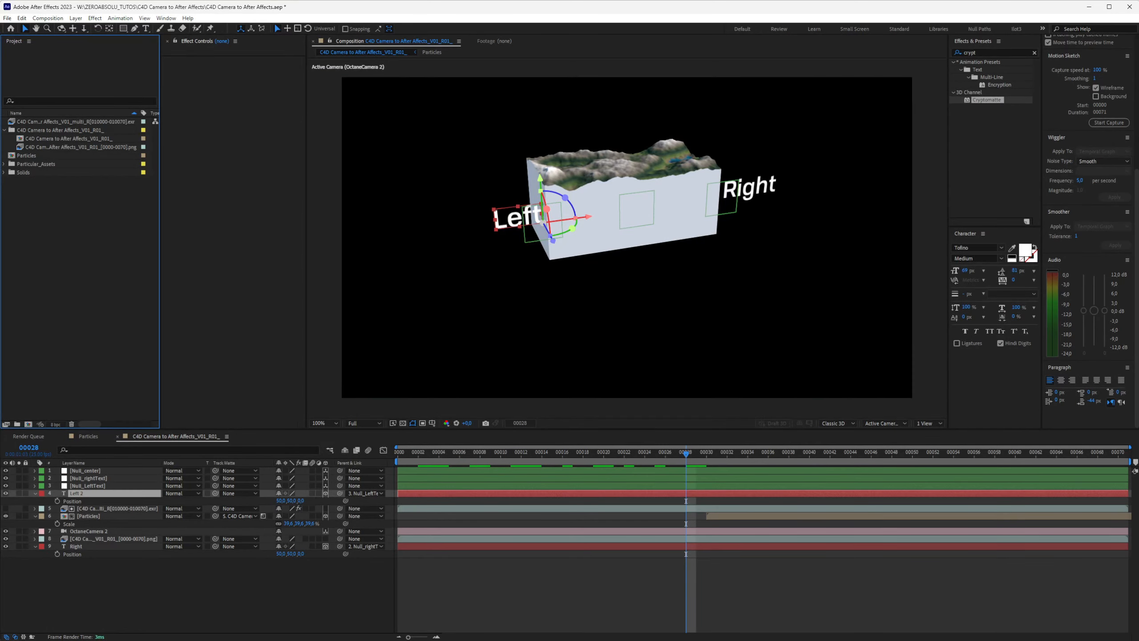
{"action": "key", "text": "alt+Tab"}
{"action": "key", "text": "alt+Tab"}
Import C4D Camera to After Effects_V01.c4d from the C4D Camera to After Effects folder into the project
{"action": "double_click", "coordinate": [69, 236]}
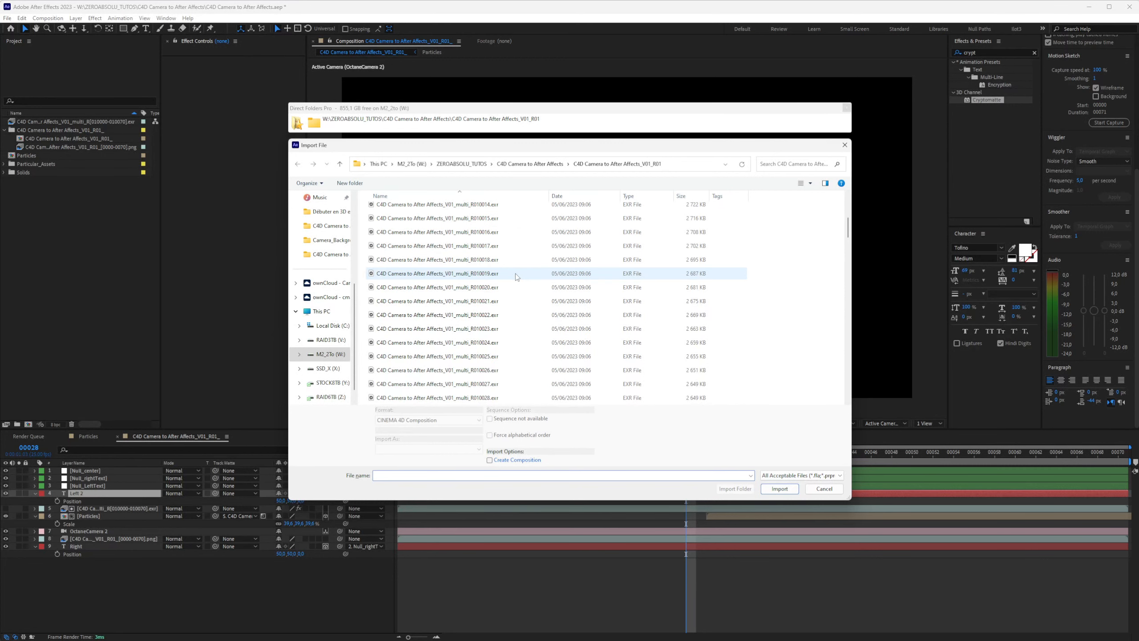
{"action": "left_click", "coordinate": [530, 163]}
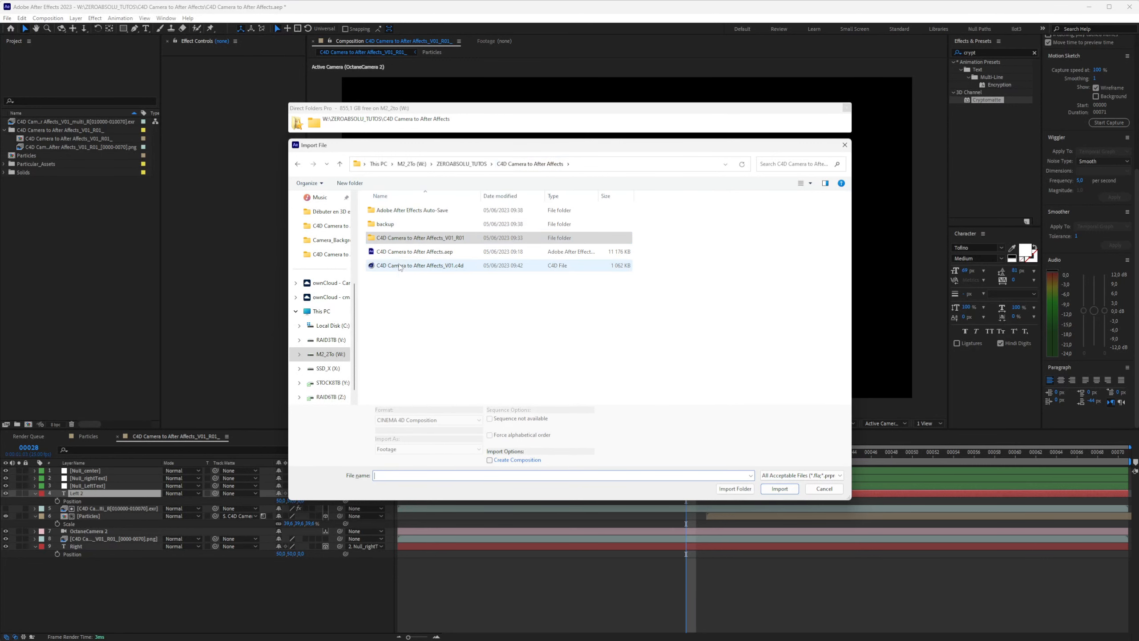
{"action": "left_click", "coordinate": [453, 267]}
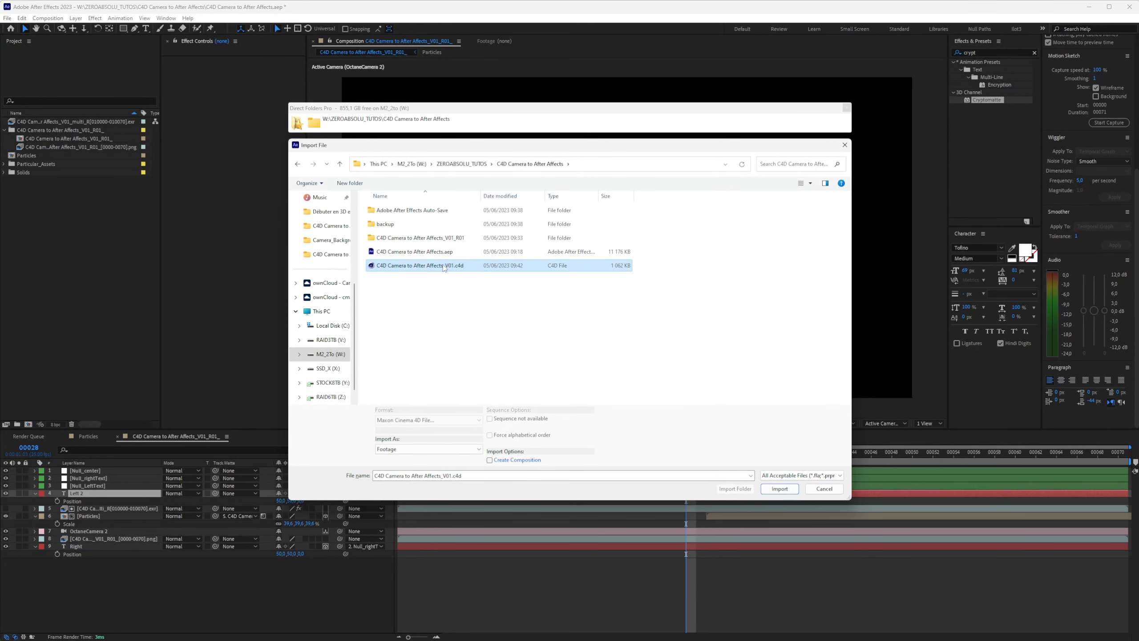
{"action": "double_click", "coordinate": [444, 266]}
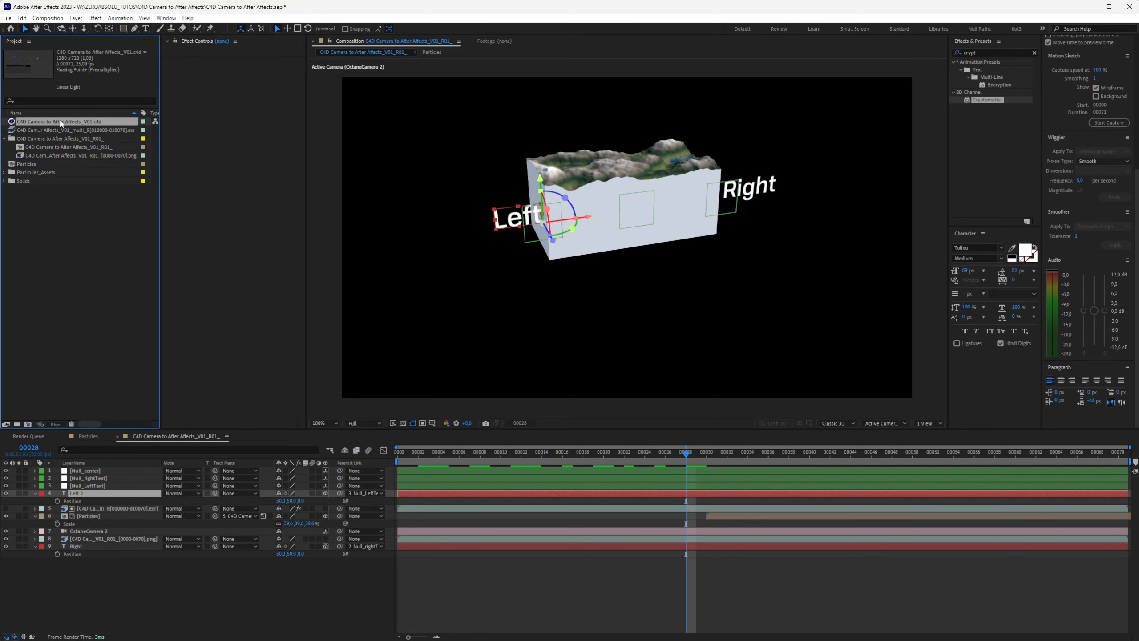
Add the imported C4D file to the composition and place it beneath all the other layers
{"action": "left_click_drag", "start_coordinate": [61, 123], "coordinate": [628, 243]}
{"action": "left_click_drag", "start_coordinate": [702, 474], "coordinate": [413, 474]}
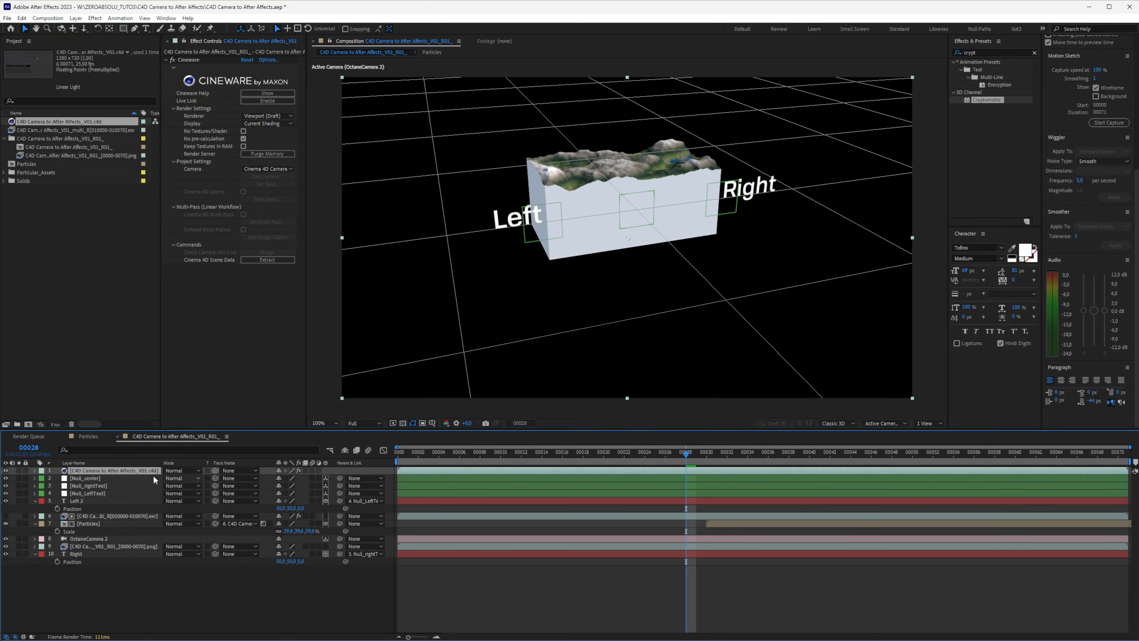
{"action": "left_click_drag", "start_coordinate": [87, 470], "coordinate": [82, 575]}
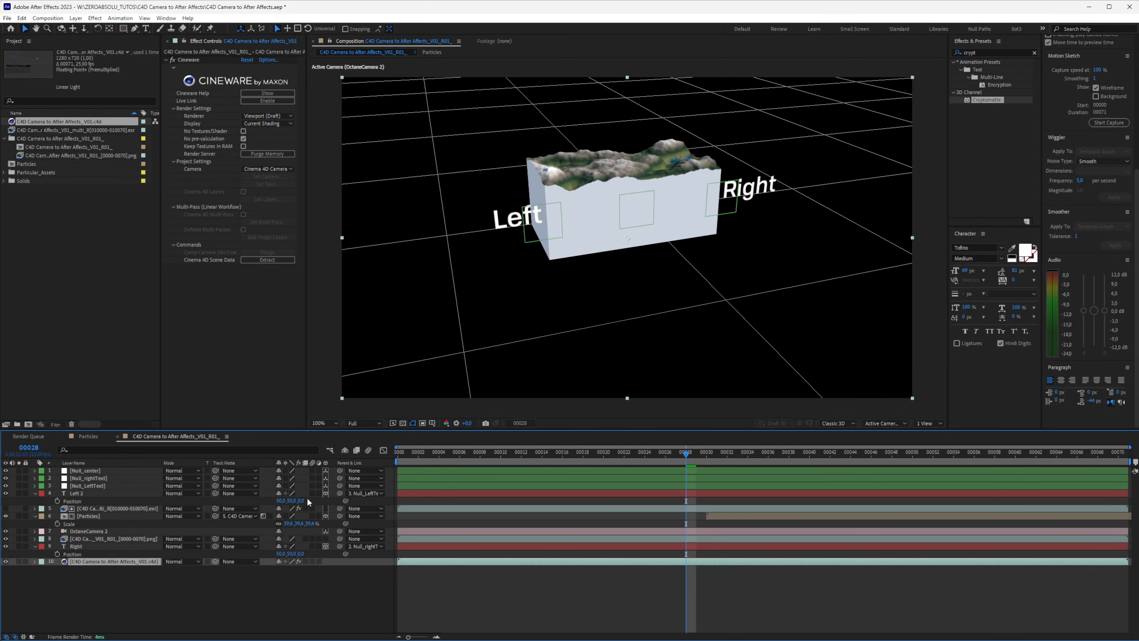
Scrub the composition to frame 37, solo the C4D file's layer, and return the playhead to frame 0
{"action": "left_click_drag", "start_coordinate": [401, 450], "coordinate": [778, 457]}
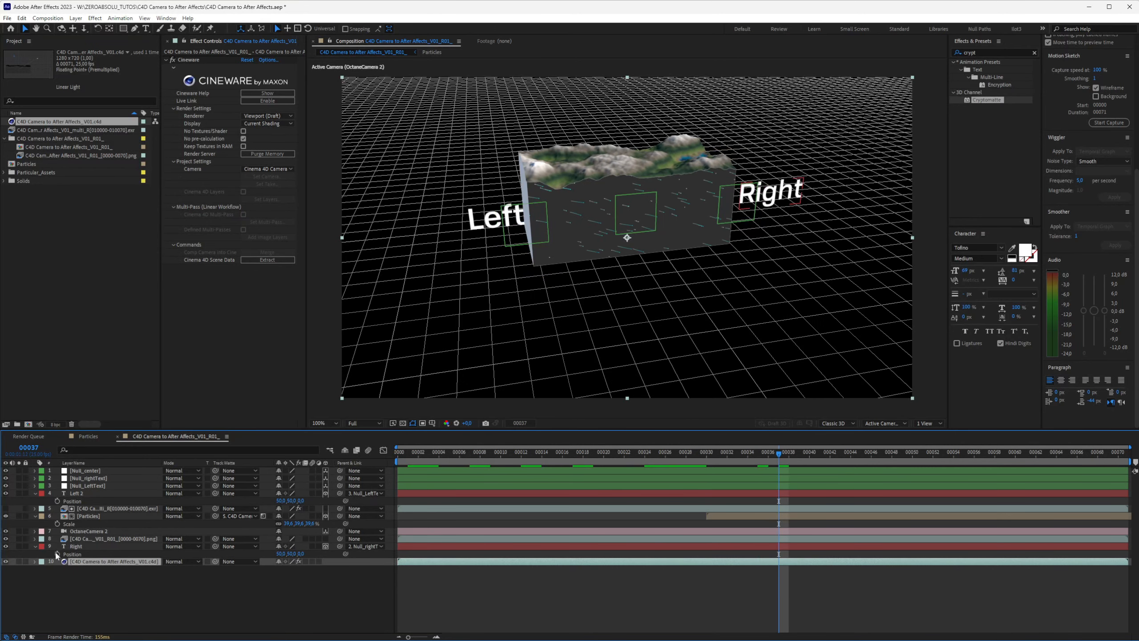
{"action": "left_click", "coordinate": [19, 561]}
{"action": "left_click_drag", "start_coordinate": [440, 451], "coordinate": [254, 413]}
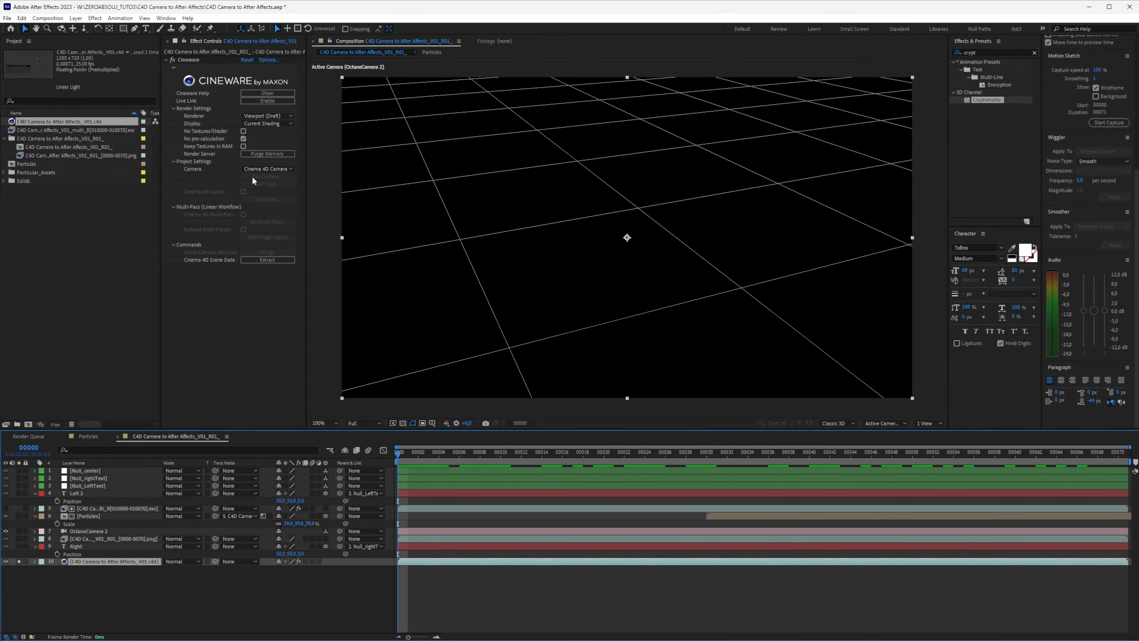
Look through the Camera options in the C4D layer's Cineware project settings without changing the selection
{"action": "left_click", "coordinate": [273, 169]}
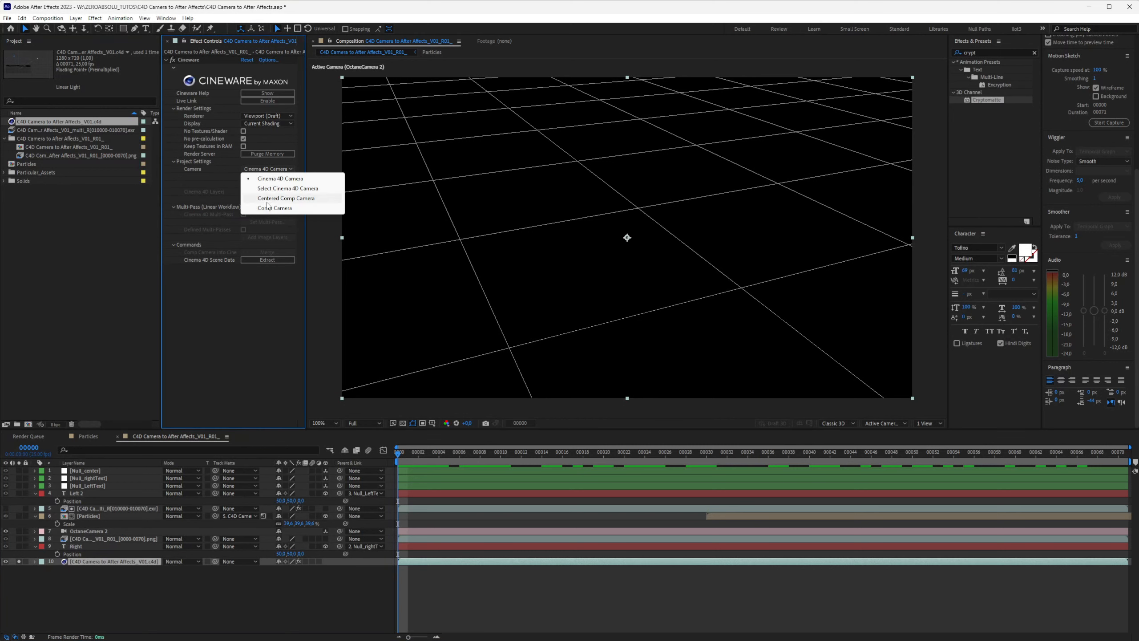
{"action": "left_click", "coordinate": [206, 179]}
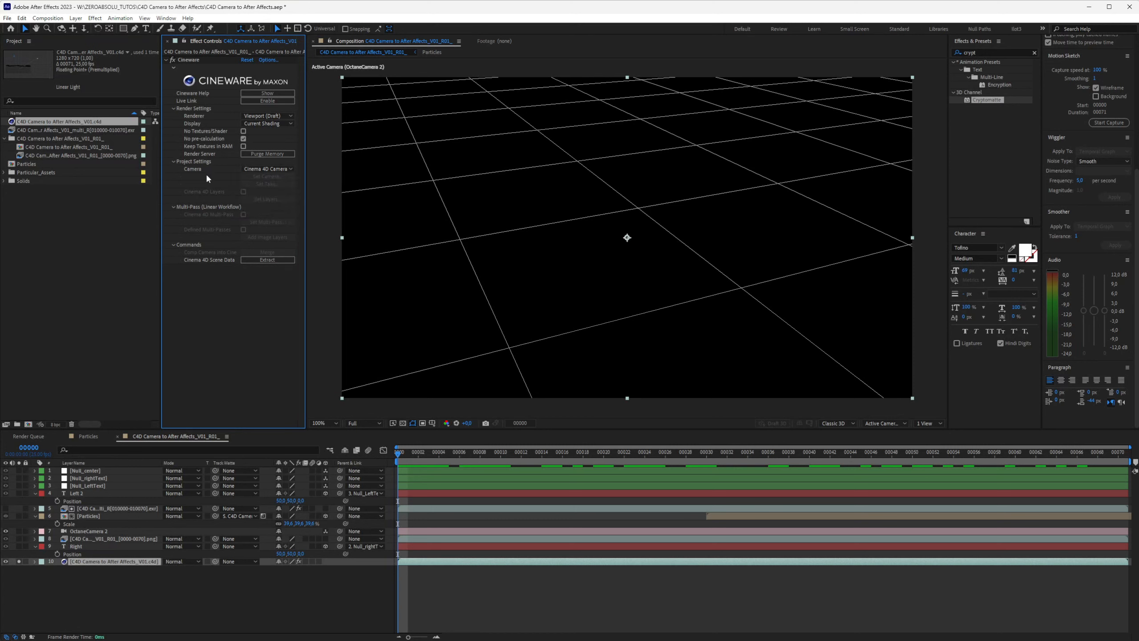
{"action": "left_click", "coordinate": [105, 564]}
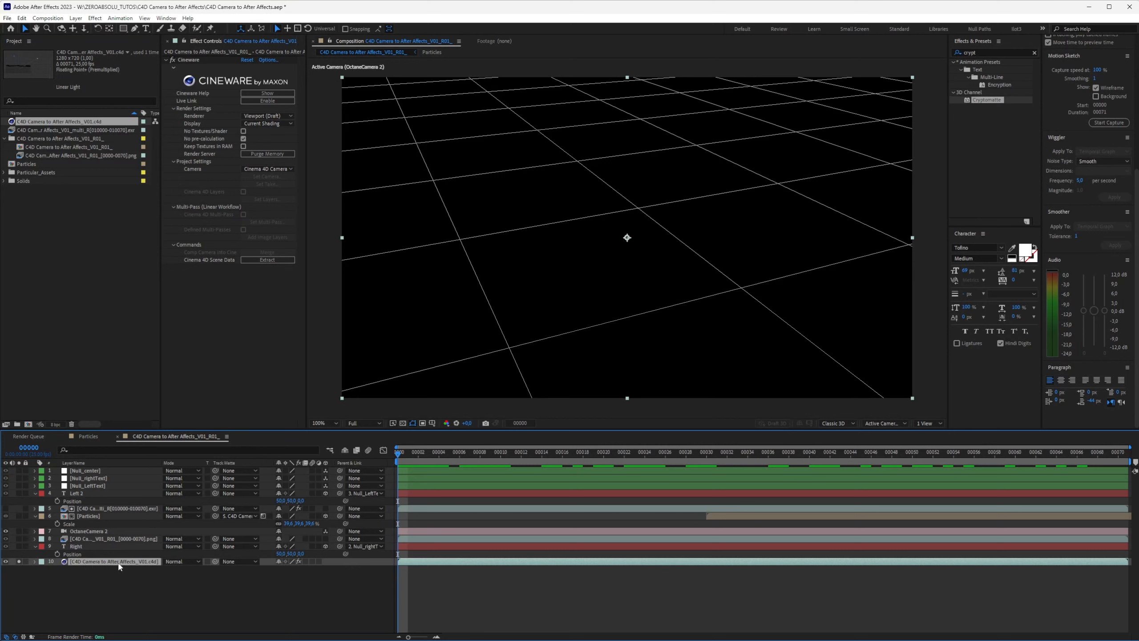
Select the Null_center, Null_rightText, Null_LeftText and OctaneCamera 2 layers in turn to point out the extracted scene data
{"action": "left_click", "coordinate": [85, 470]}
{"action": "left_click", "coordinate": [108, 480]}
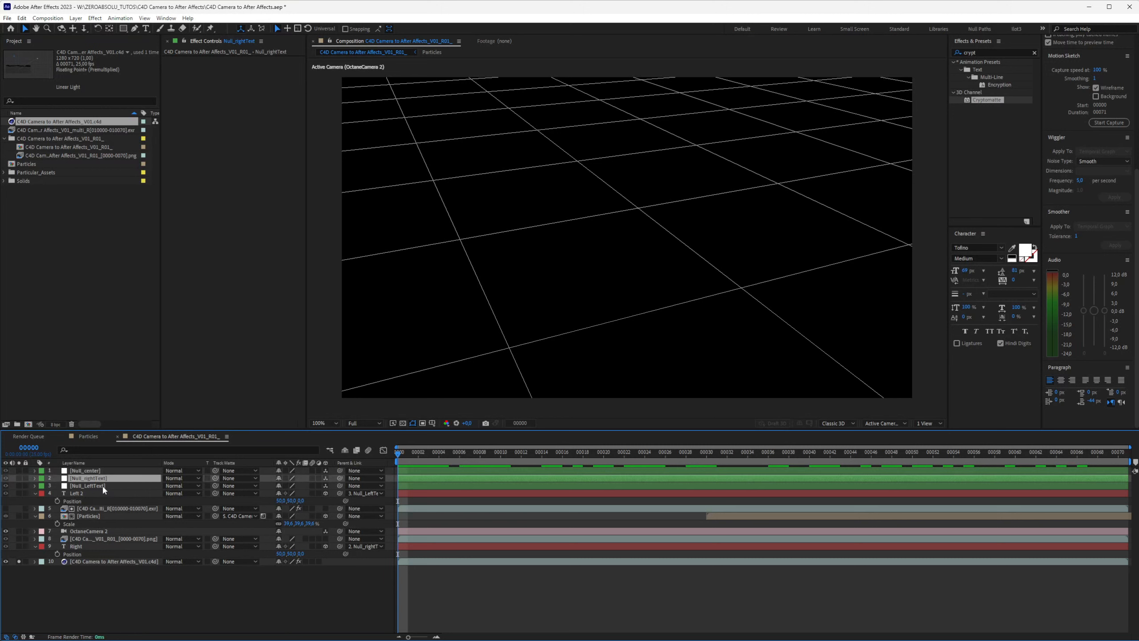
{"action": "left_click", "coordinate": [102, 484]}
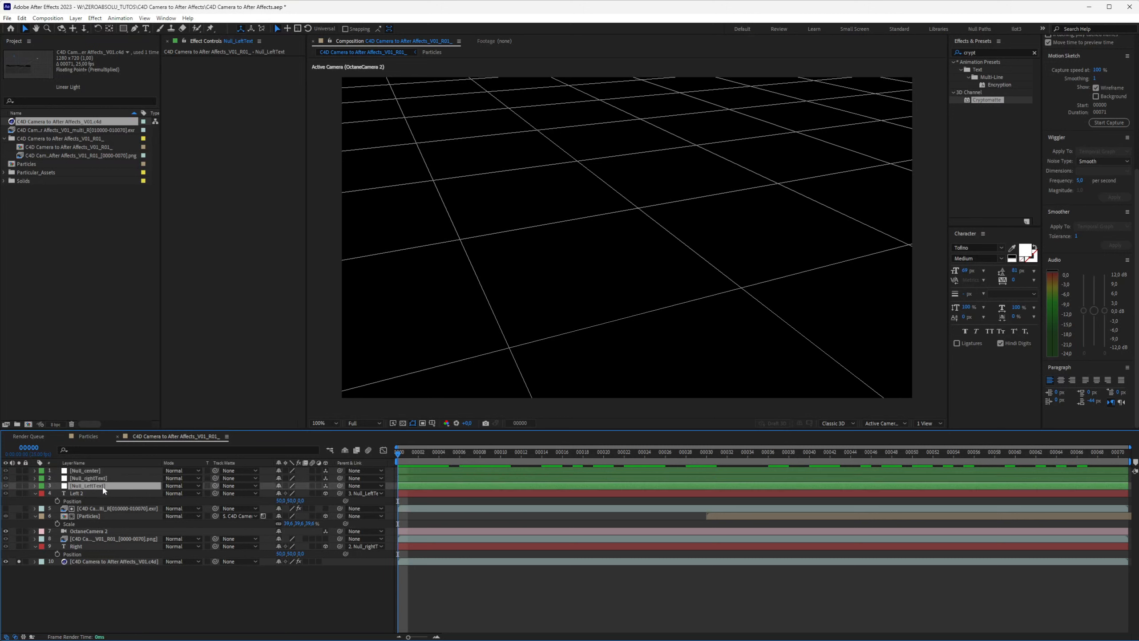
{"action": "left_click", "coordinate": [92, 531]}
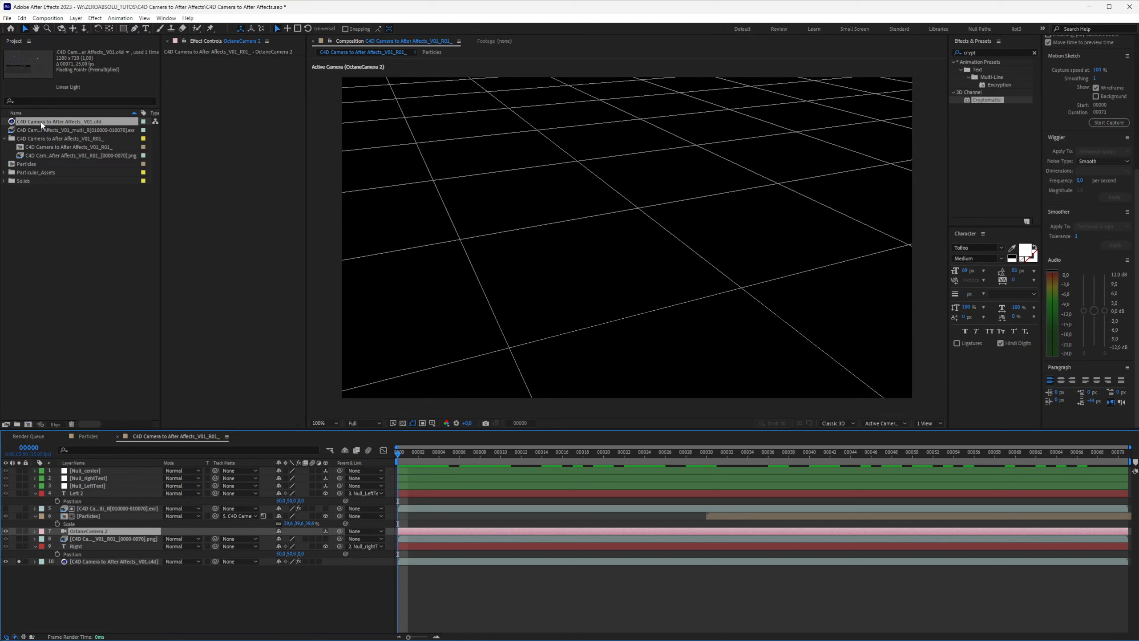
Create a new composition from the imported C4D file and select the Cineware effect on its layer
{"action": "left_click_drag", "start_coordinate": [43, 123], "coordinate": [29, 425]}
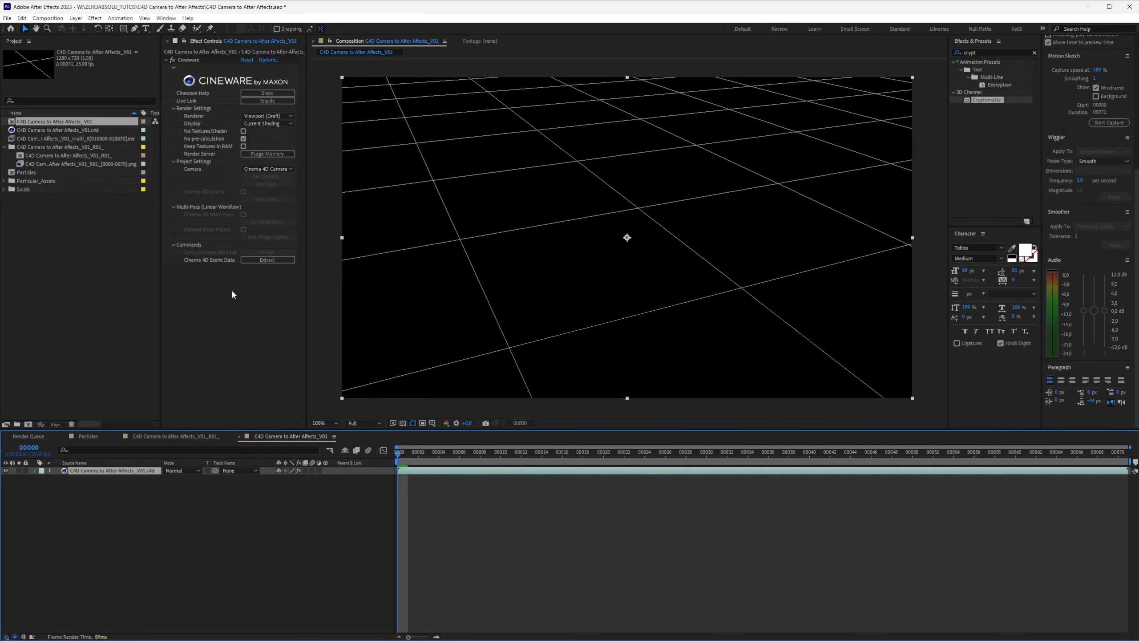
{"action": "left_click", "coordinate": [187, 58]}
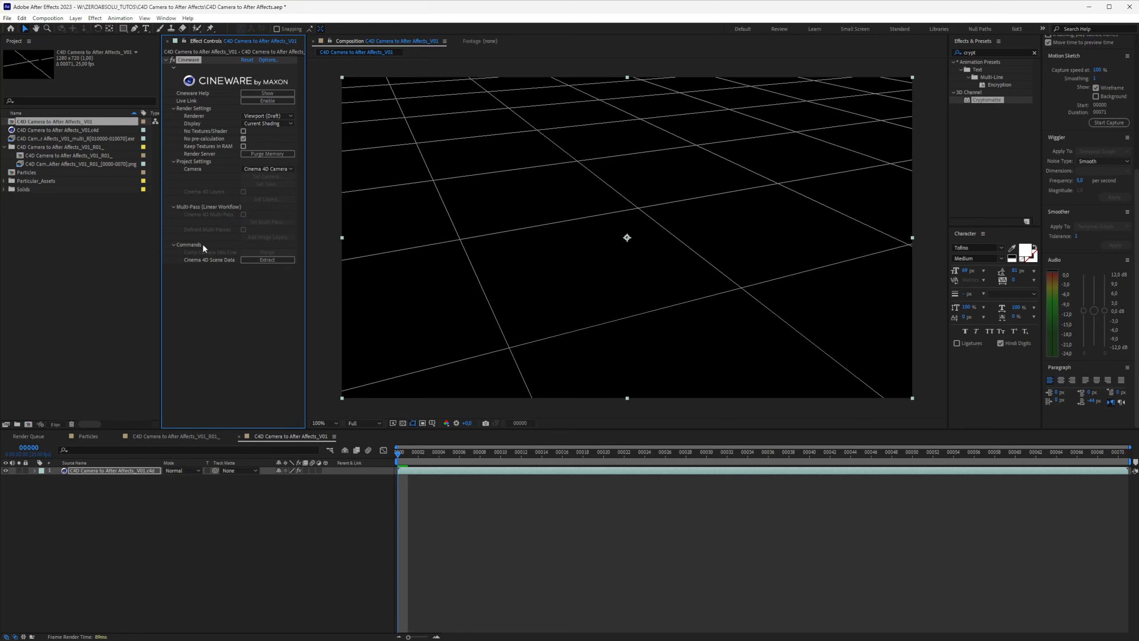
{"action": "left_click", "coordinate": [101, 470]}
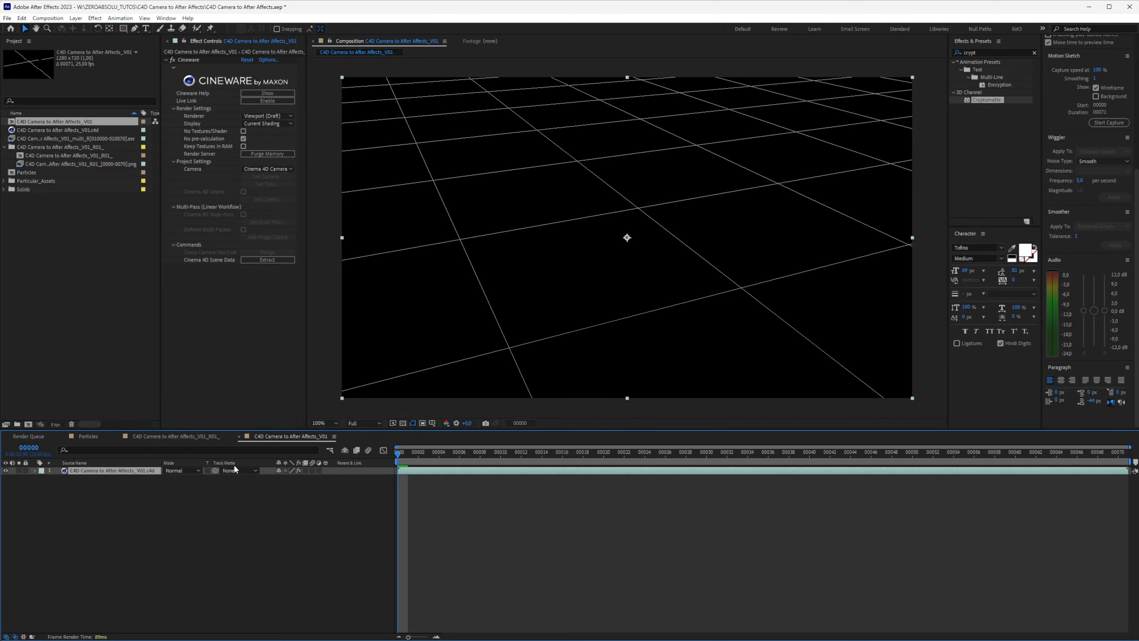
{"action": "left_click", "coordinate": [185, 60]}
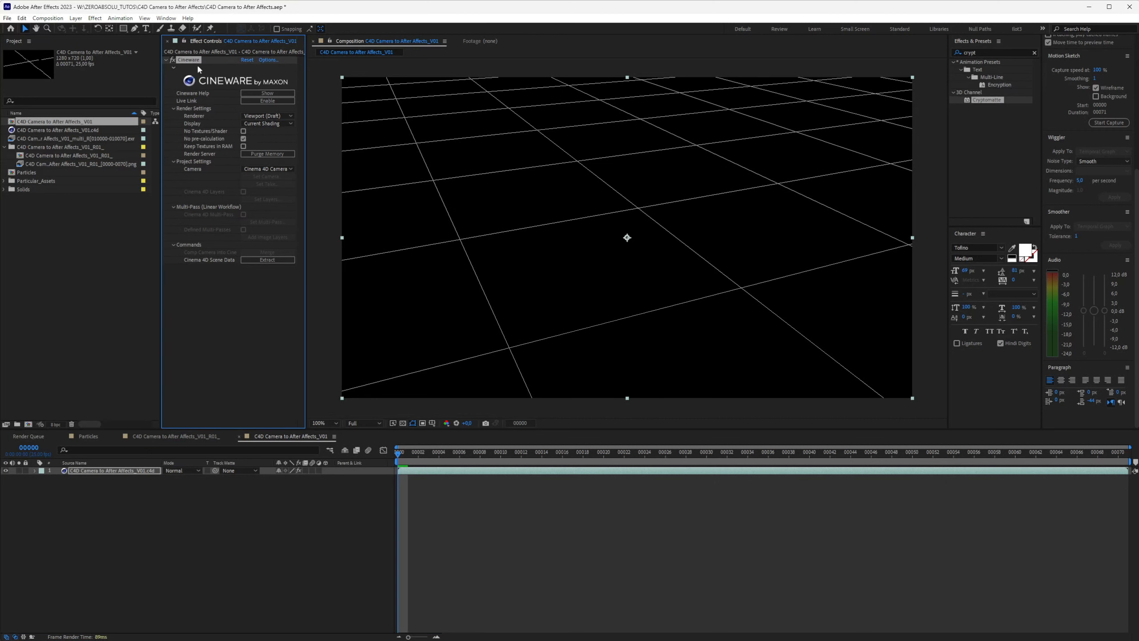
Check the Cinema 4D installation path in the Cineware options without changing it, and extract the Cinema 4D scene data
{"action": "left_click", "coordinate": [268, 59]}
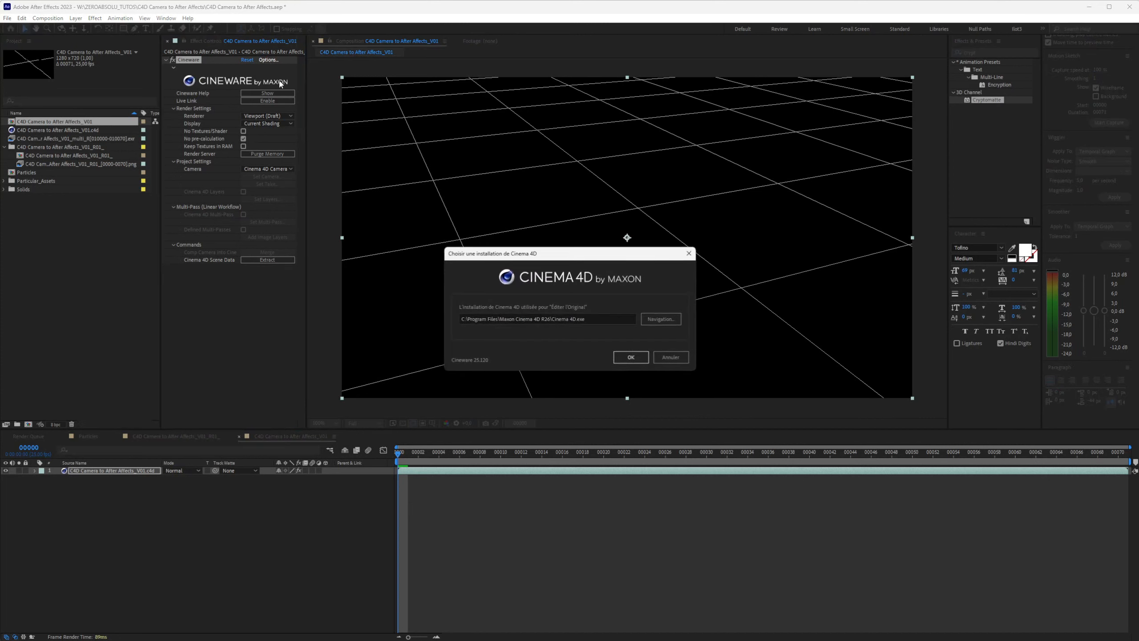
{"action": "left_click", "coordinate": [671, 357]}
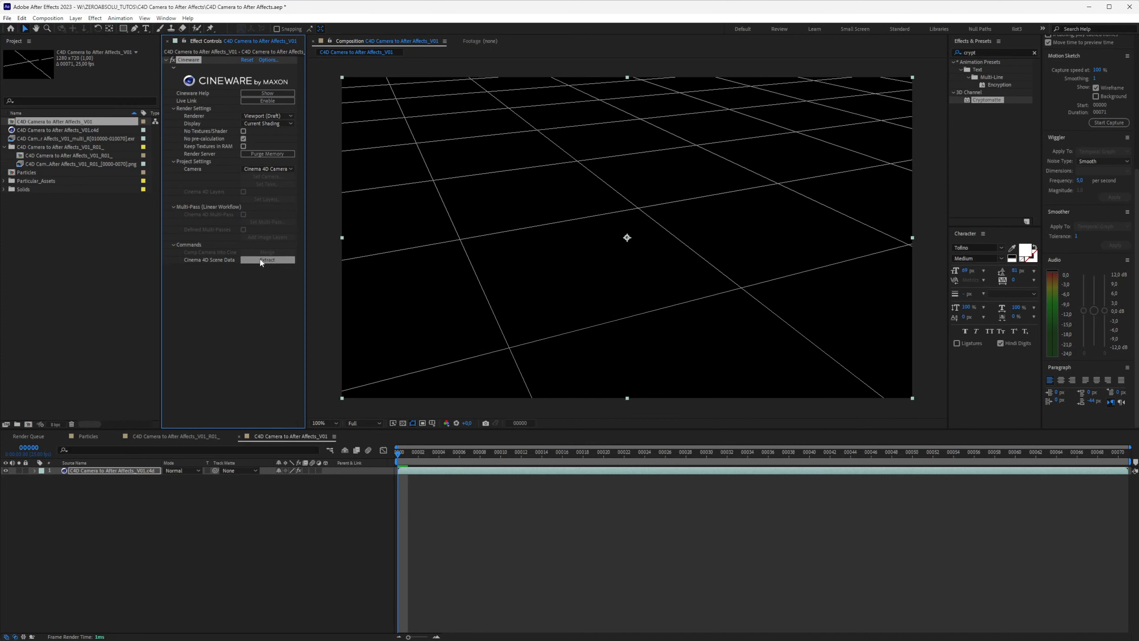
{"action": "left_click", "coordinate": [258, 262]}
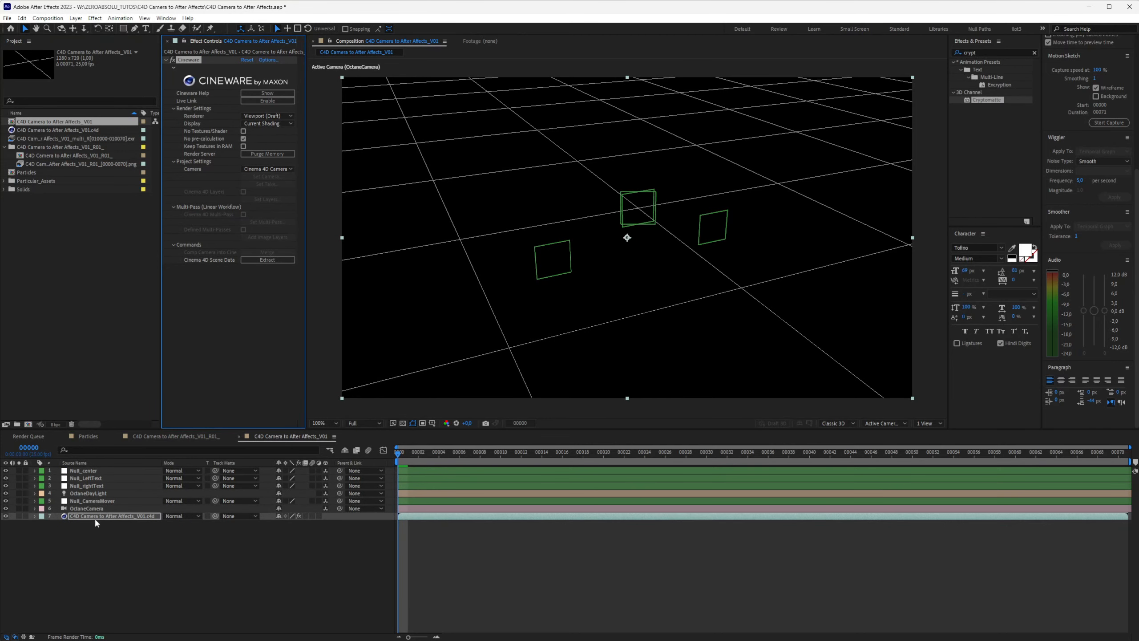
Reveal the keyframes of the Null_CameraMover and OctaneCamera layers and scrub through the animation, returning to frame 0
{"action": "left_click", "coordinate": [85, 508]}
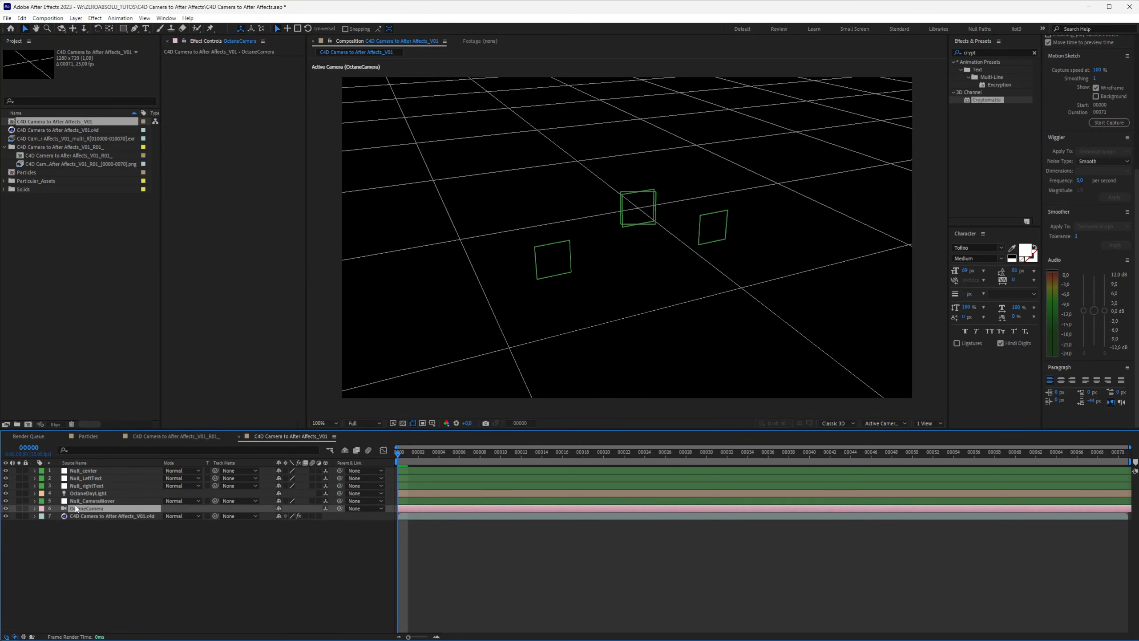
{"action": "key", "text": "ctrl+Up"}
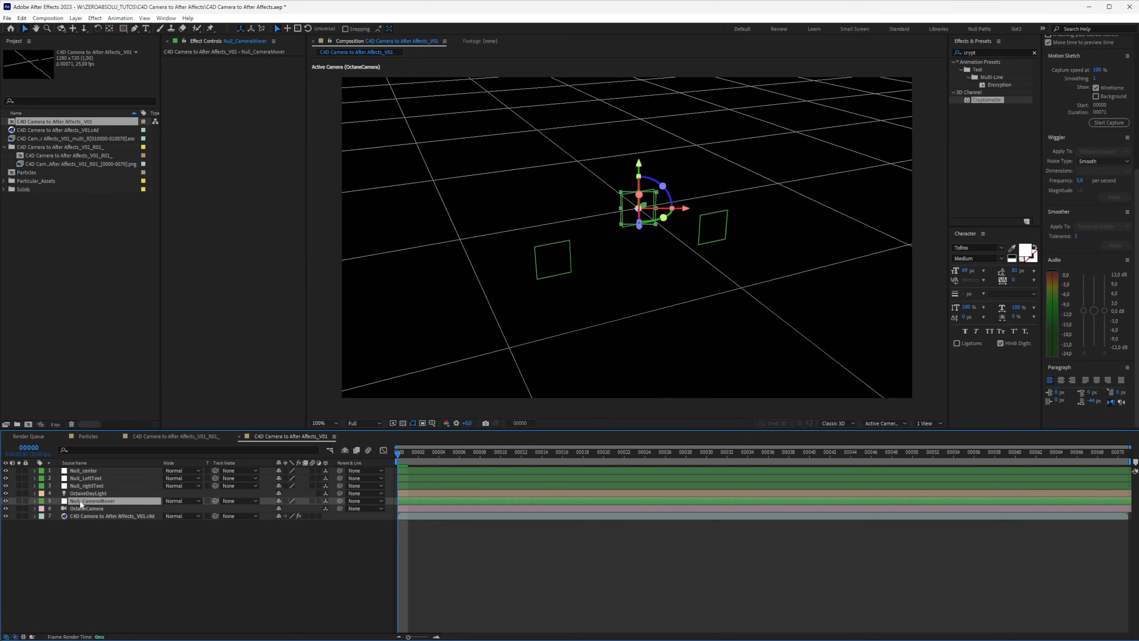
{"action": "key", "text": "u"}
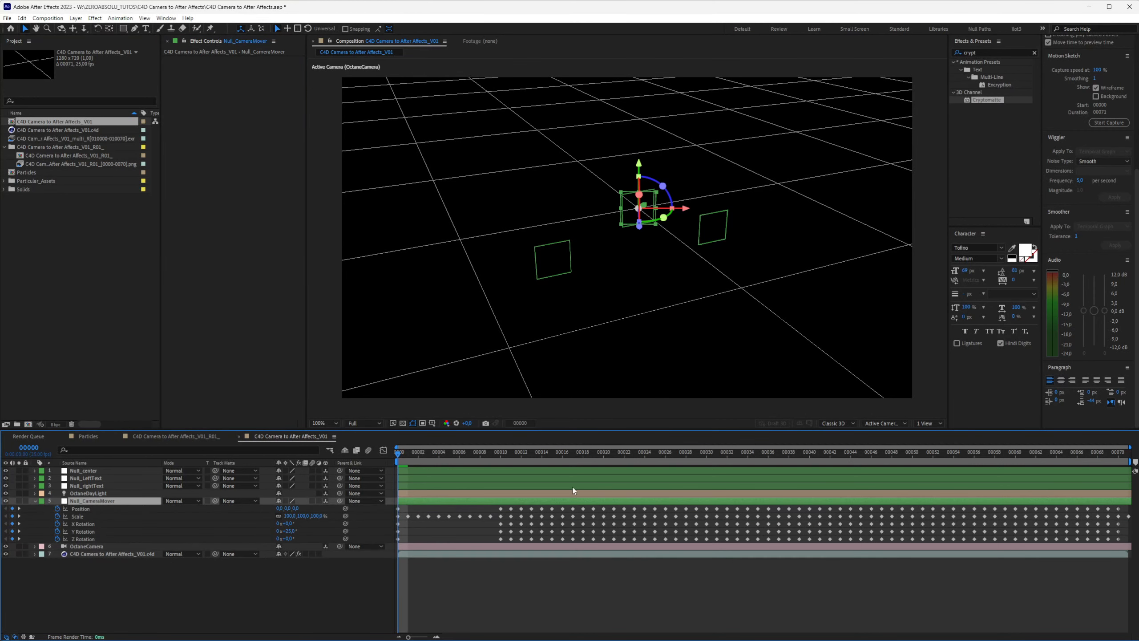
{"action": "left_click_drag", "start_coordinate": [500, 456], "coordinate": [593, 476]}
{"action": "key", "text": "Home"}
{"action": "left_click", "coordinate": [85, 547]}
{"action": "key", "text": "u"}
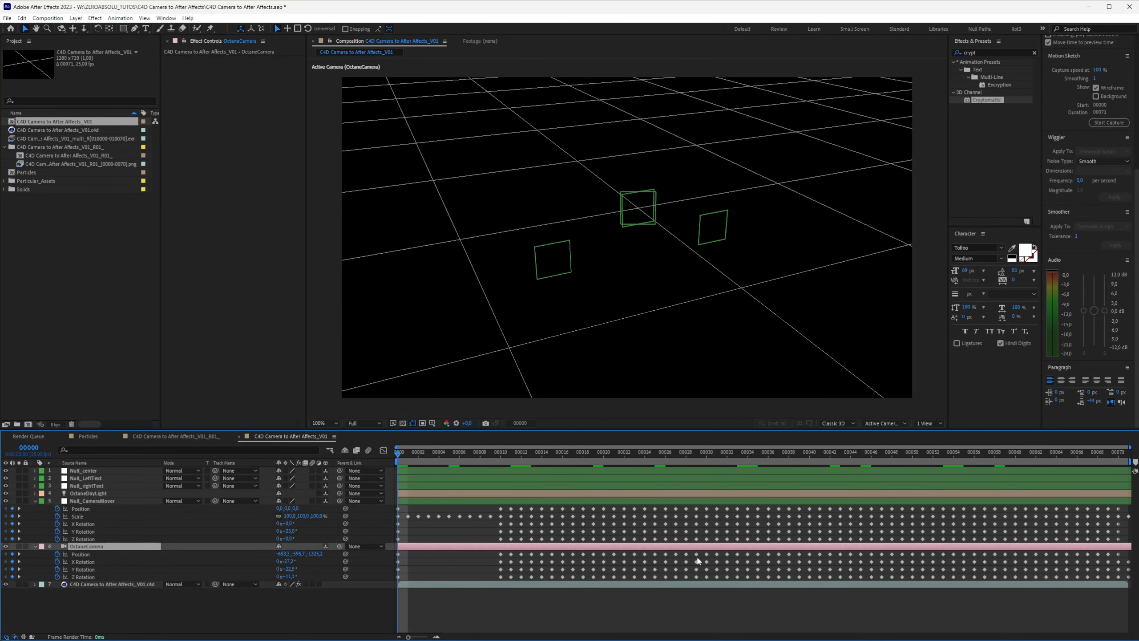
Delete the extracted OctaneDayLight layer
{"action": "left_click", "coordinate": [86, 493]}
{"action": "key", "text": "Delete"}
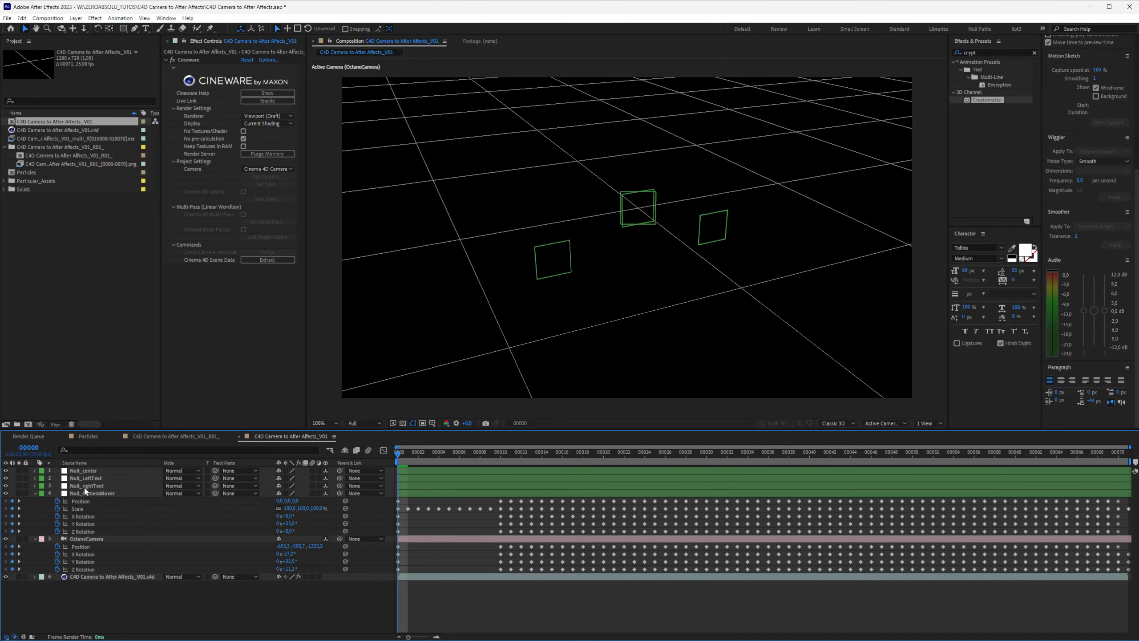
Select the three extracted text nulls, and scrub to frame 40 with only Null_rightText selected to check its tracking
{"action": "left_click", "coordinate": [85, 486]}
{"action": "left_click", "coordinate": [90, 472], "text": "shift"}
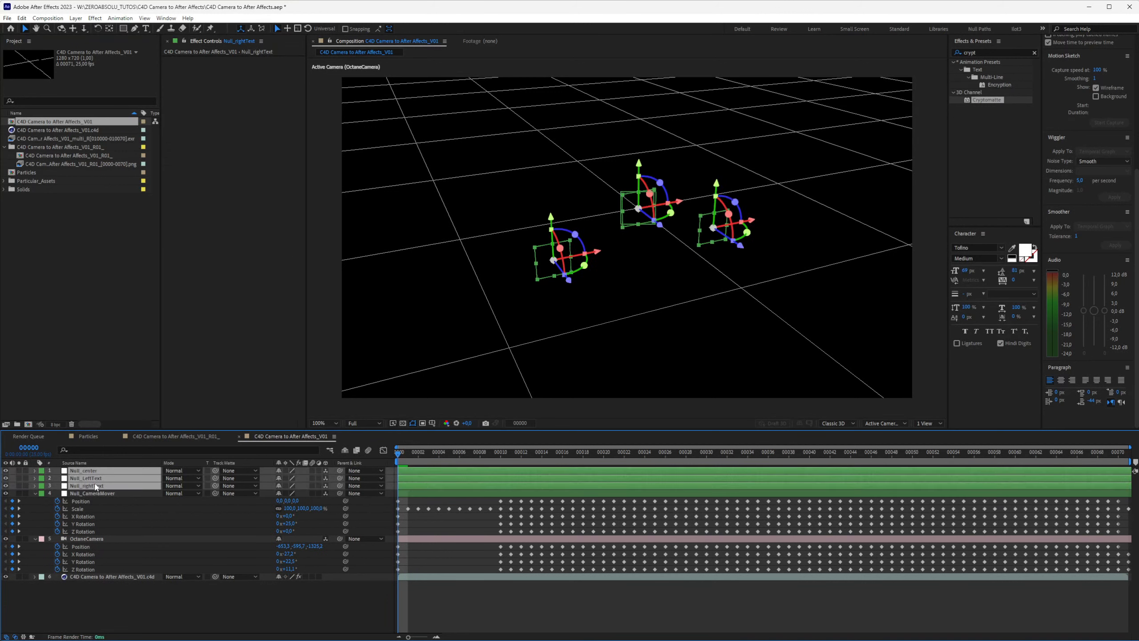
{"action": "left_click", "coordinate": [92, 605]}
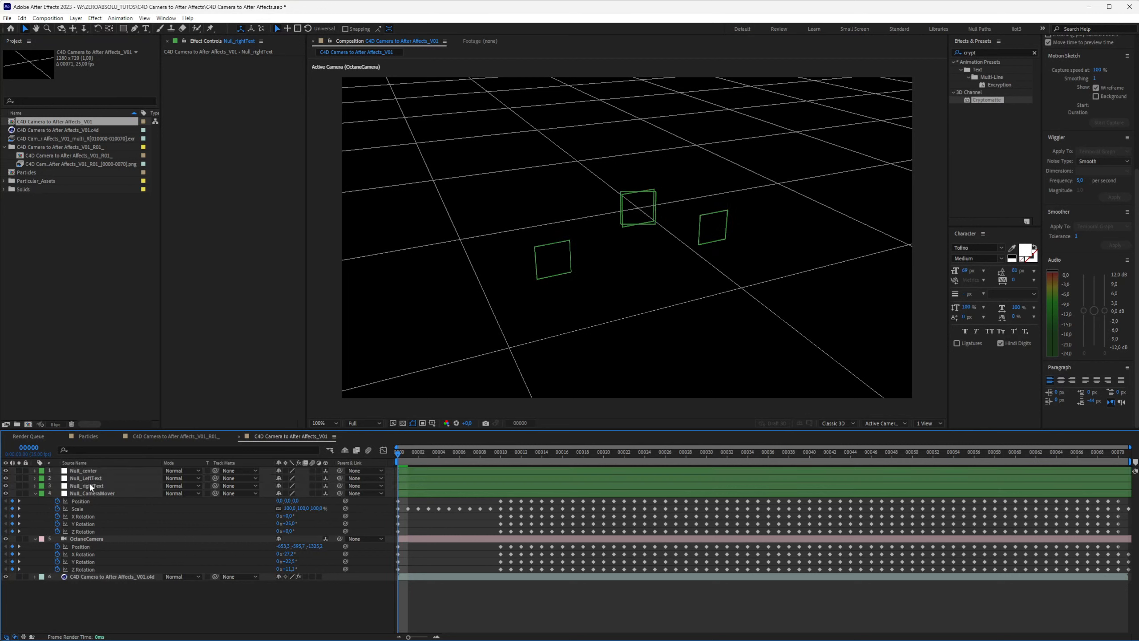
{"action": "left_click", "coordinate": [90, 485]}
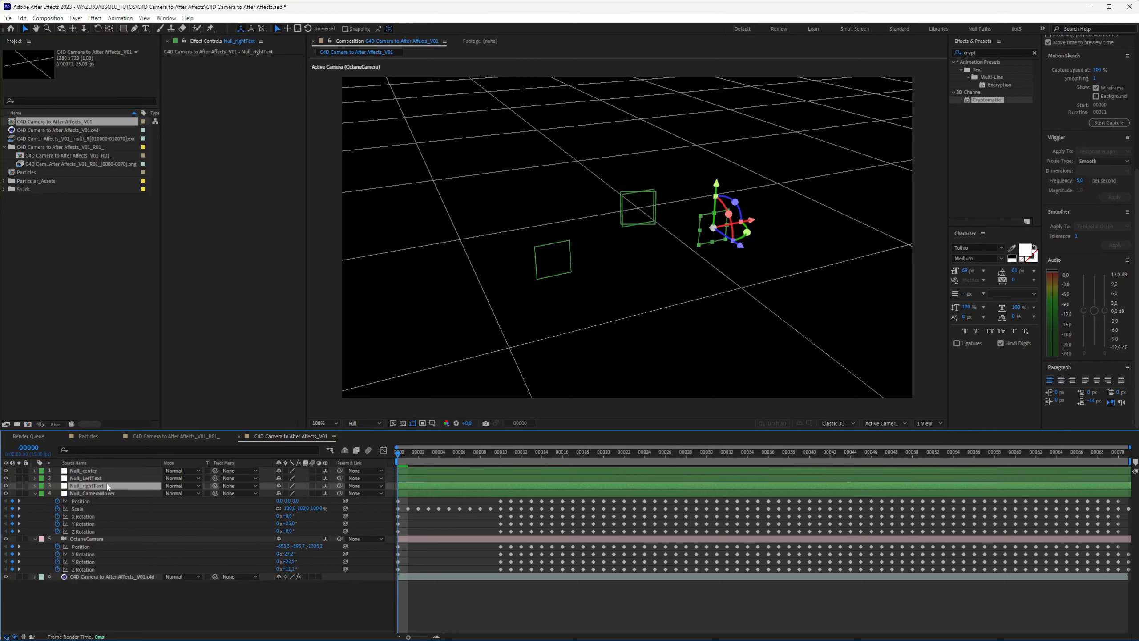
{"action": "left_click_drag", "start_coordinate": [461, 452], "coordinate": [810, 431]}
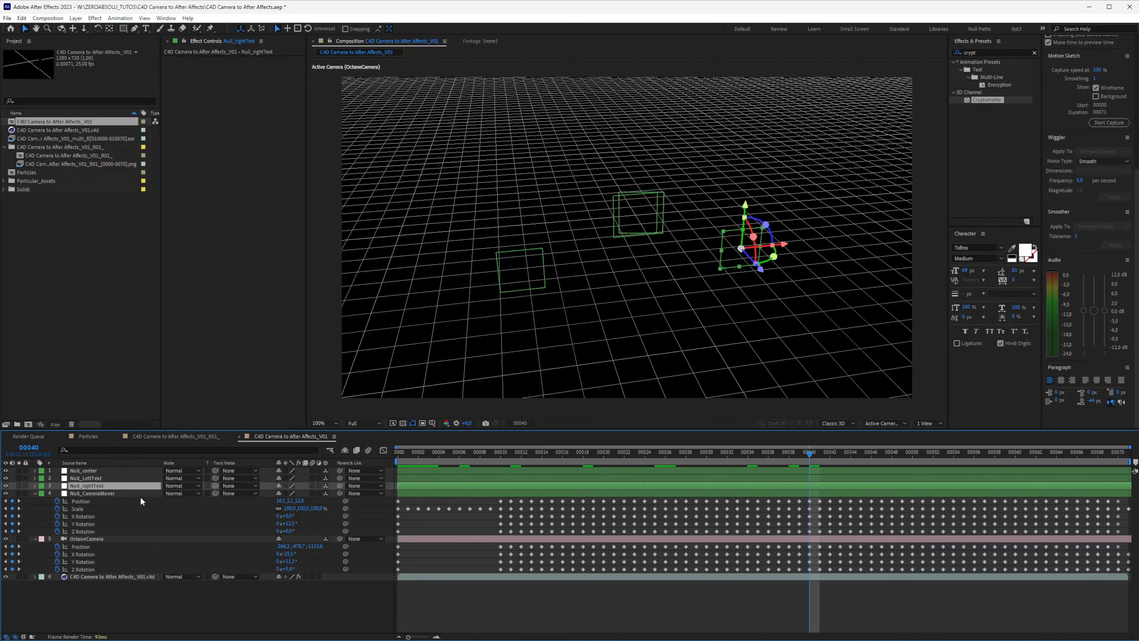
Switch to Cinema 4D, review the Children option in Null_center's Cineware tag, and return to After Effects
{"action": "key", "text": "alt+Tab"}
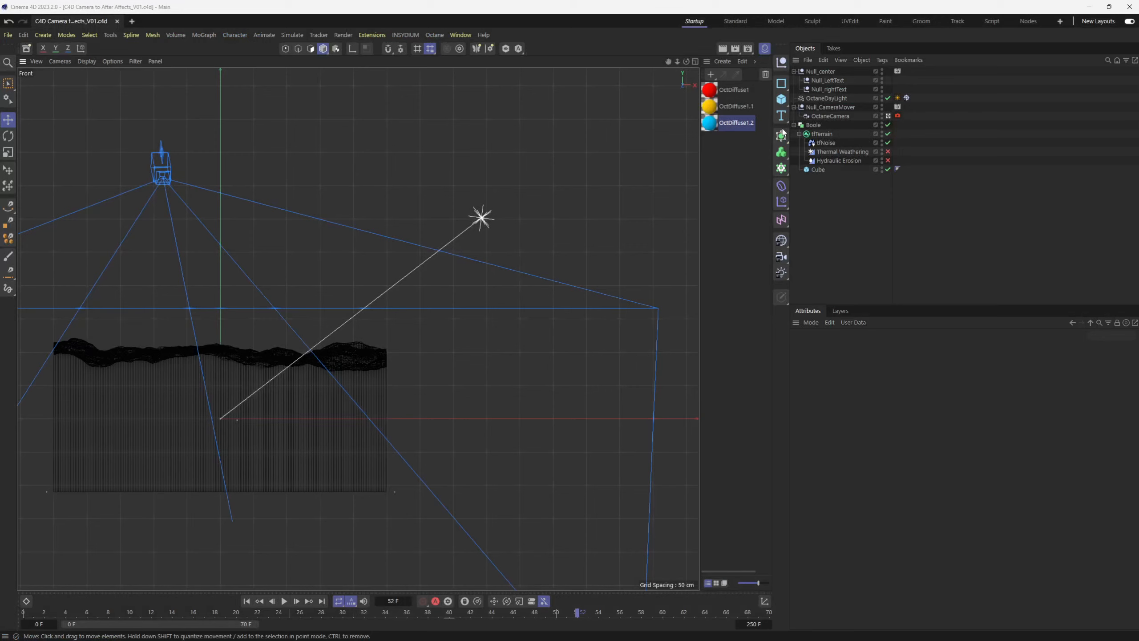
{"action": "left_click", "coordinate": [897, 71]}
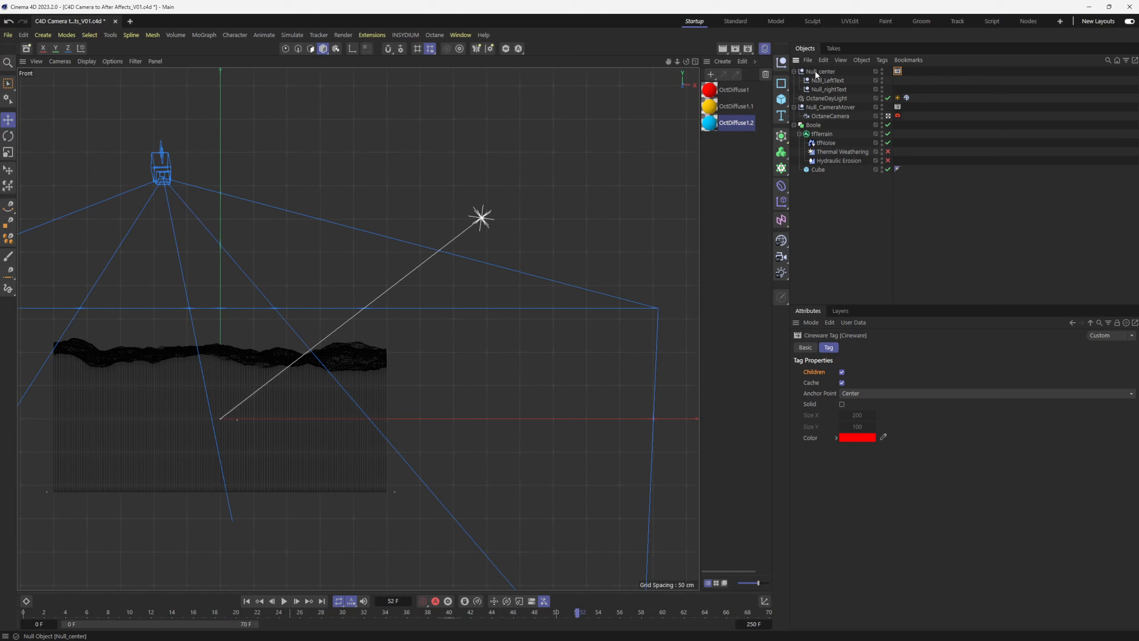
{"action": "left_click", "coordinate": [820, 72]}
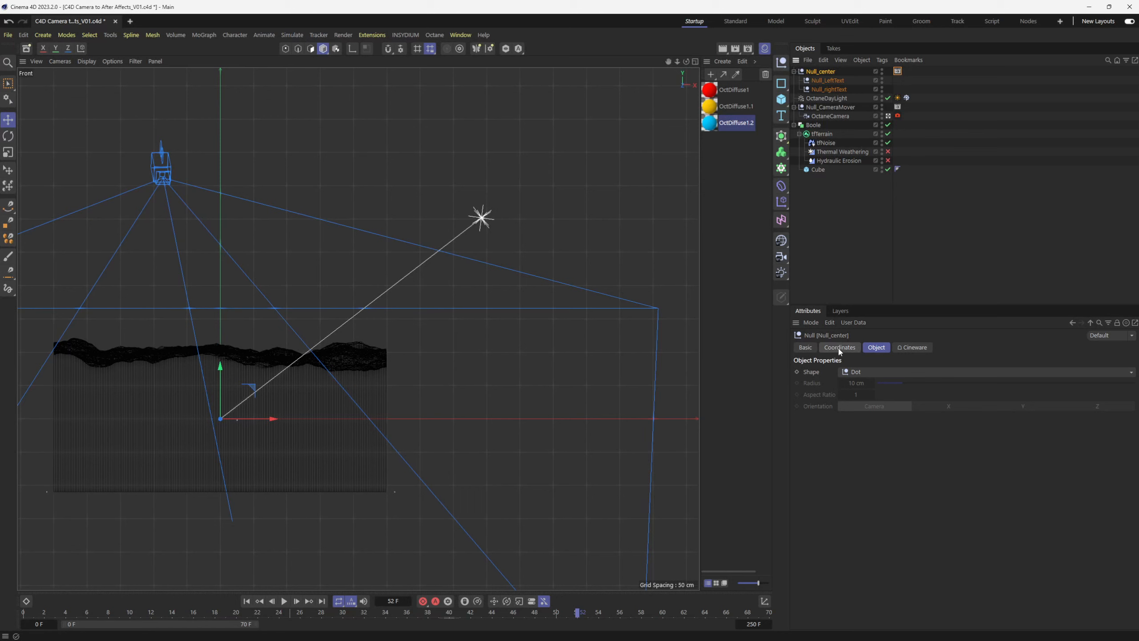
{"action": "left_click", "coordinate": [897, 71]}
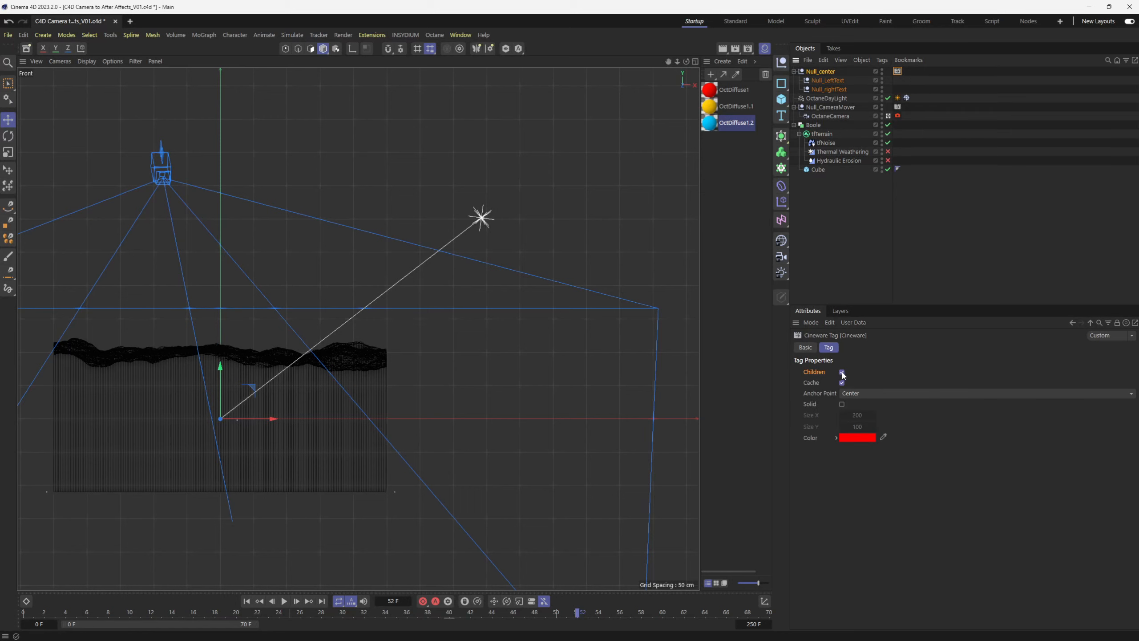
{"action": "key", "text": "alt+Tab"}
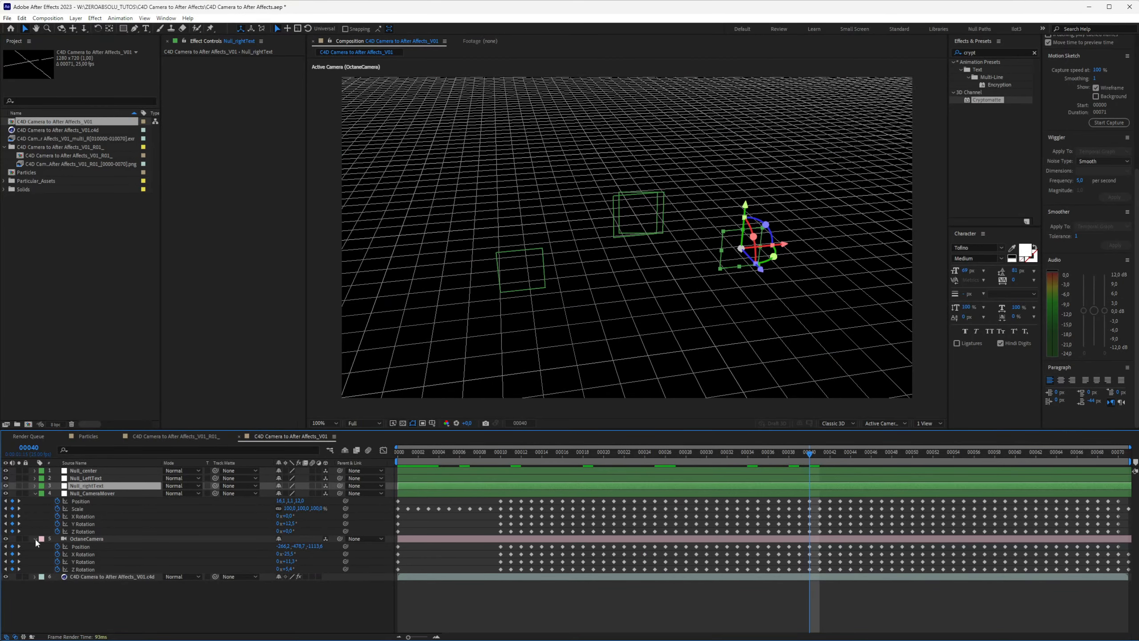
Delete the extracted camera and all null layers, keeping only the C4D file's layer in the composition
{"action": "left_click", "coordinate": [80, 537]}
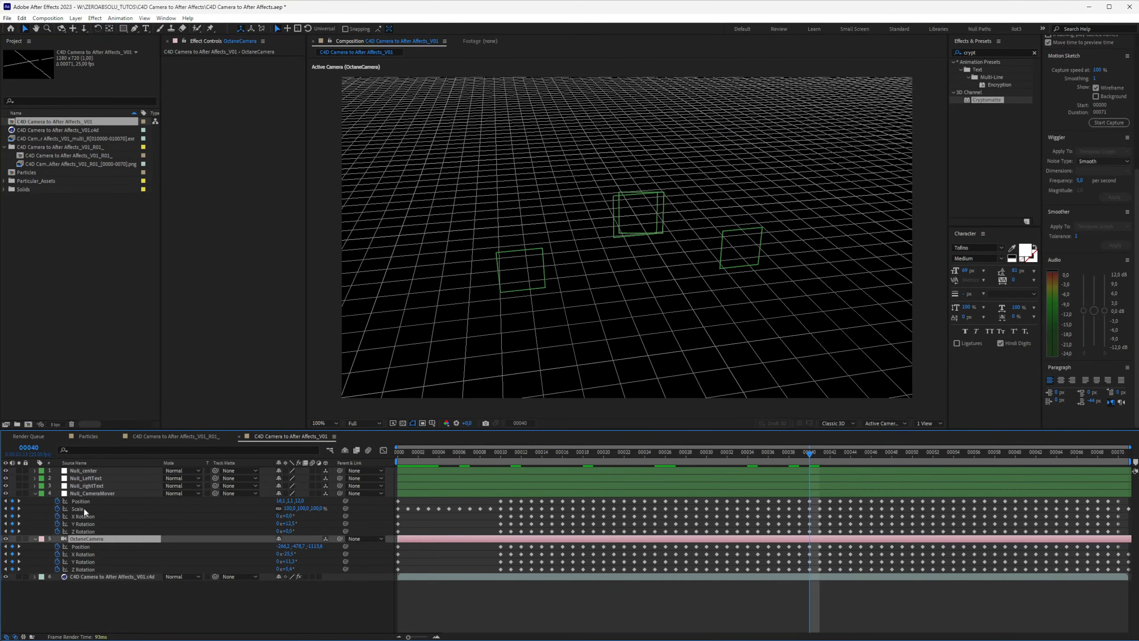
{"action": "left_click", "coordinate": [89, 471], "text": "shift"}
{"action": "key", "text": "Delete"}
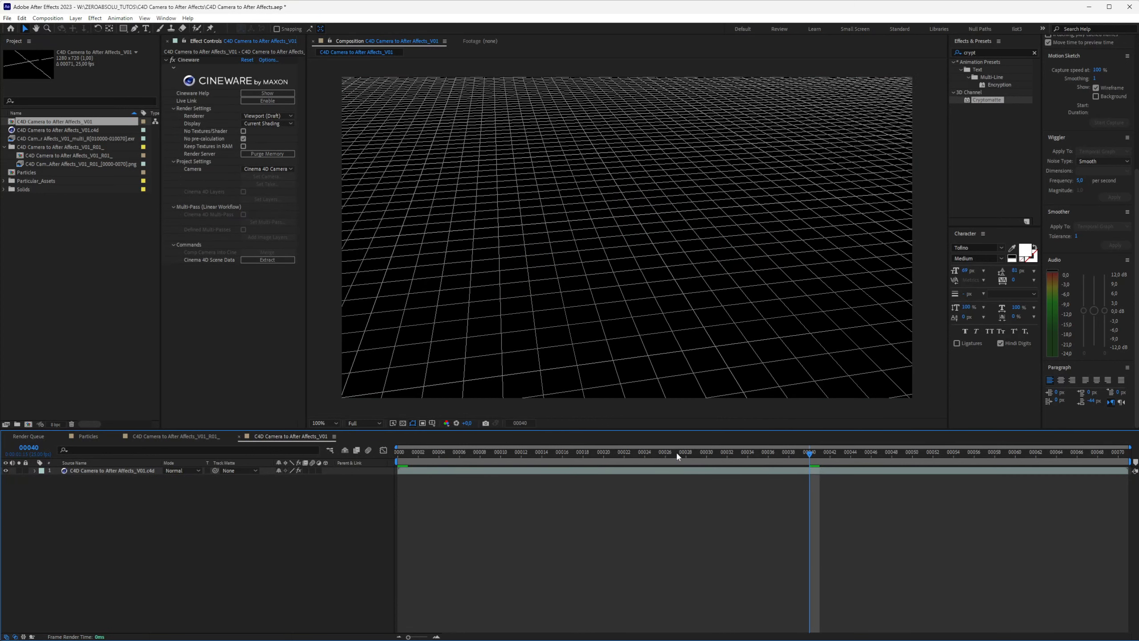
Select the C4D file's layer and scrub through its animation, returning the playhead to frame 0
{"action": "left_click_drag", "start_coordinate": [676, 452], "coordinate": [706, 453]}
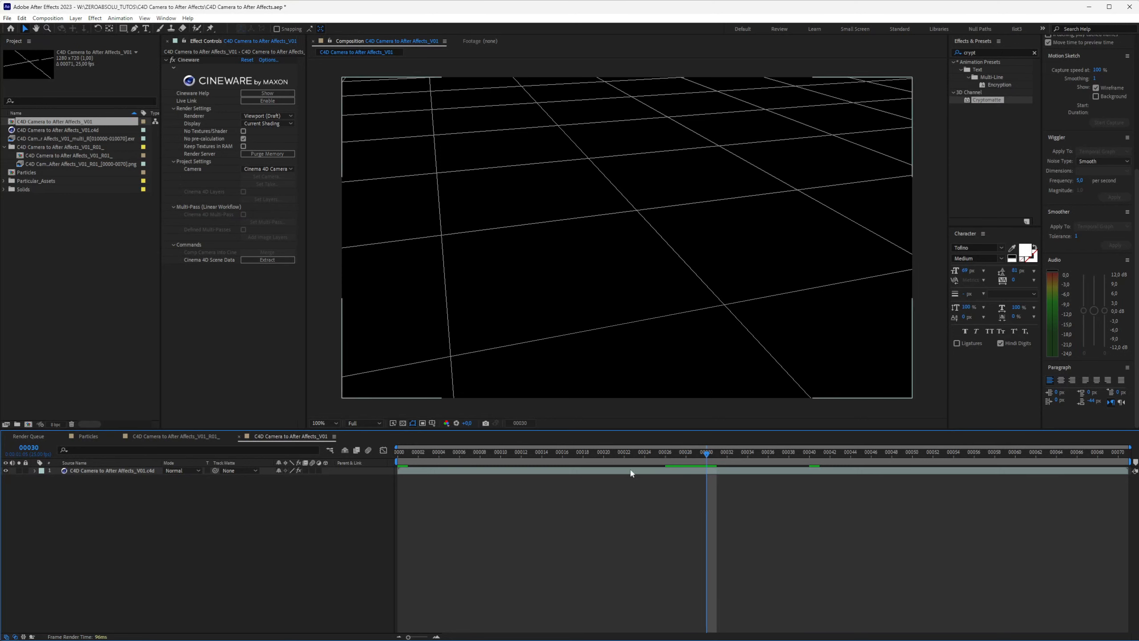
{"action": "left_click", "coordinate": [586, 472]}
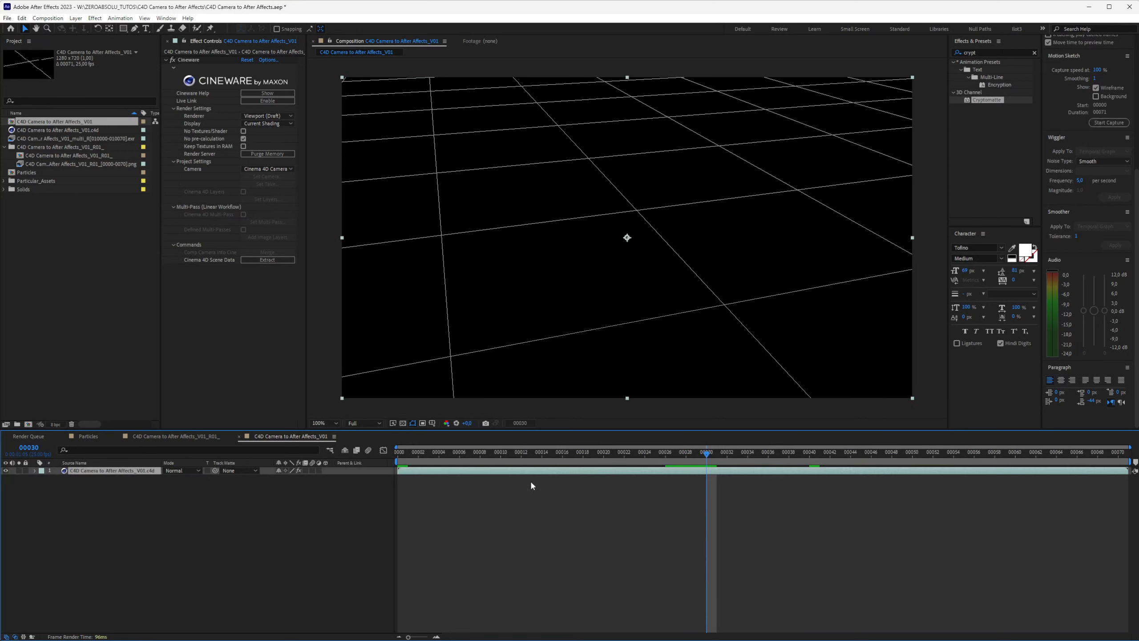
{"action": "left_click_drag", "start_coordinate": [624, 452], "coordinate": [271, 480]}
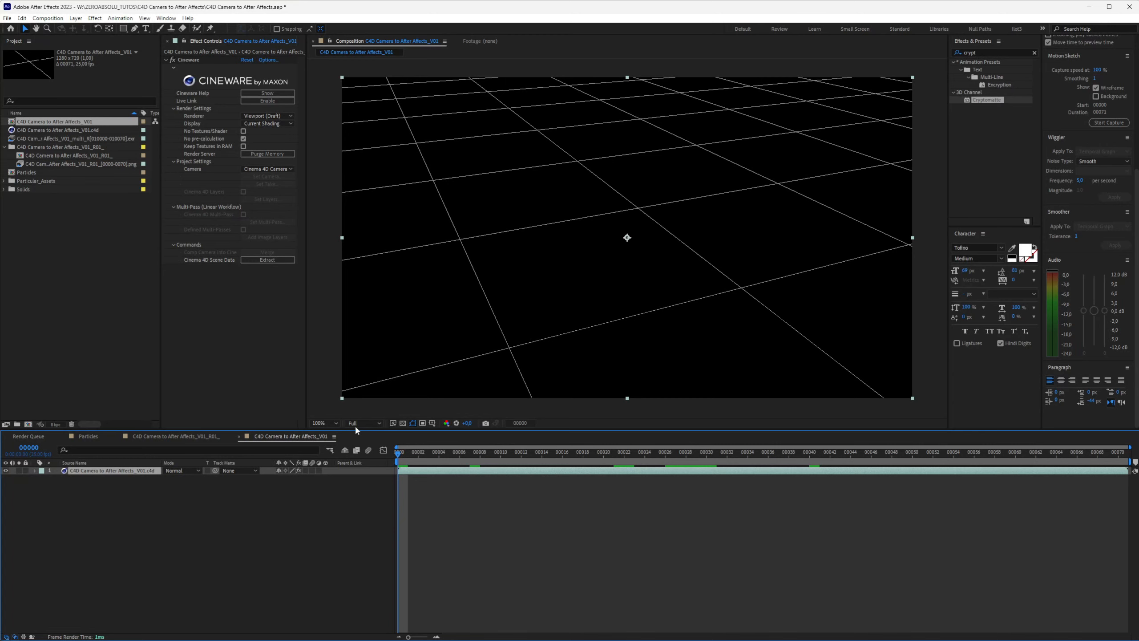
{"action": "left_click_drag", "start_coordinate": [453, 457], "coordinate": [373, 461]}
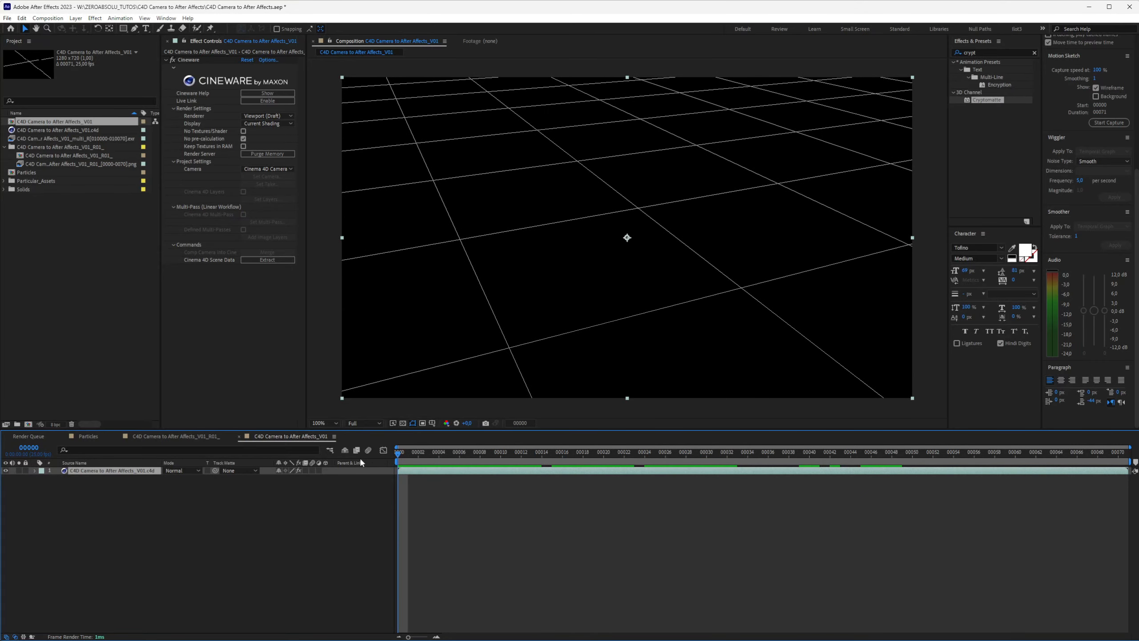
Extract the Cinema 4D scene data with the playhead at frame 30 and extend all extracted layers to the composition's end
{"action": "left_click_drag", "start_coordinate": [664, 452], "coordinate": [706, 460]}
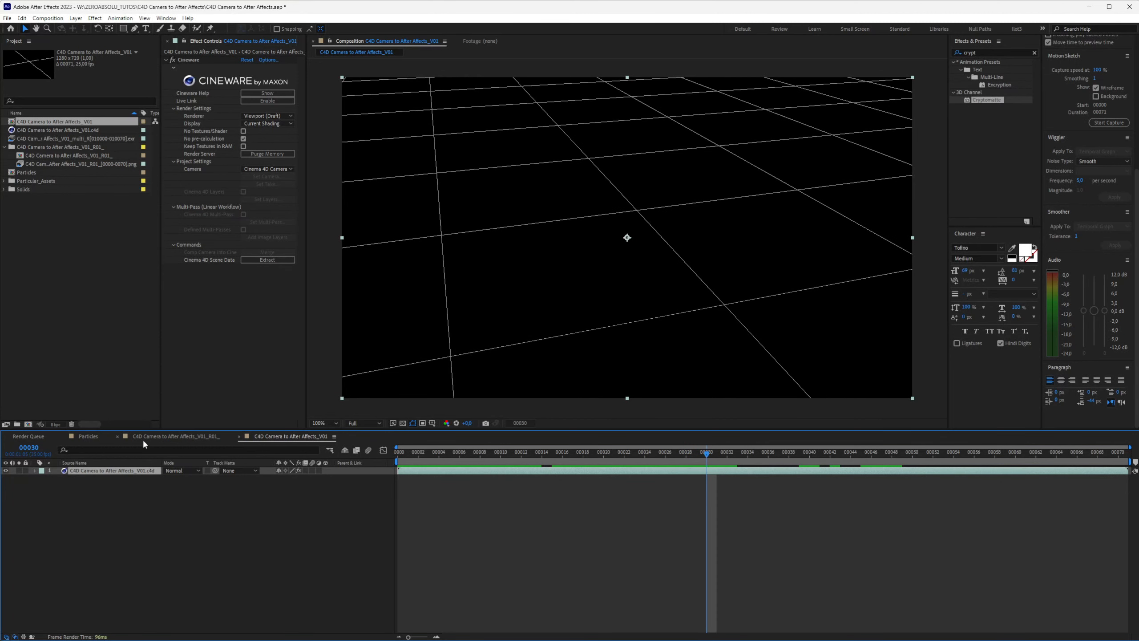
{"action": "left_click", "coordinate": [269, 259]}
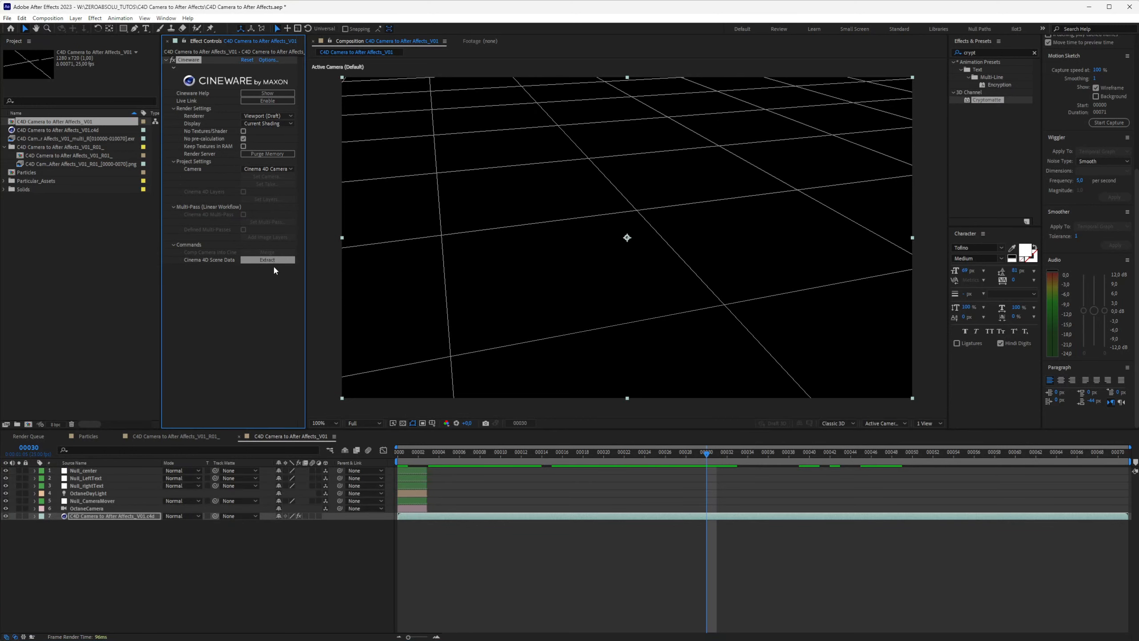
{"action": "left_click", "coordinate": [421, 509]}
{"action": "left_click", "coordinate": [422, 471], "text": "shift"}
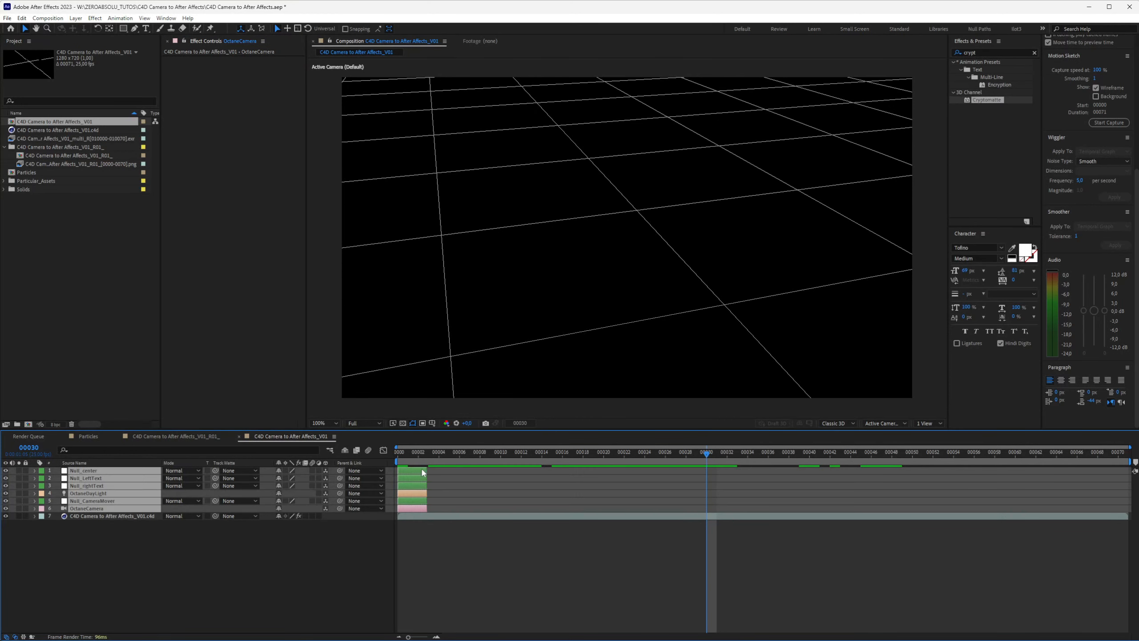
{"action": "left_click_drag", "start_coordinate": [426, 471], "coordinate": [1132, 472]}
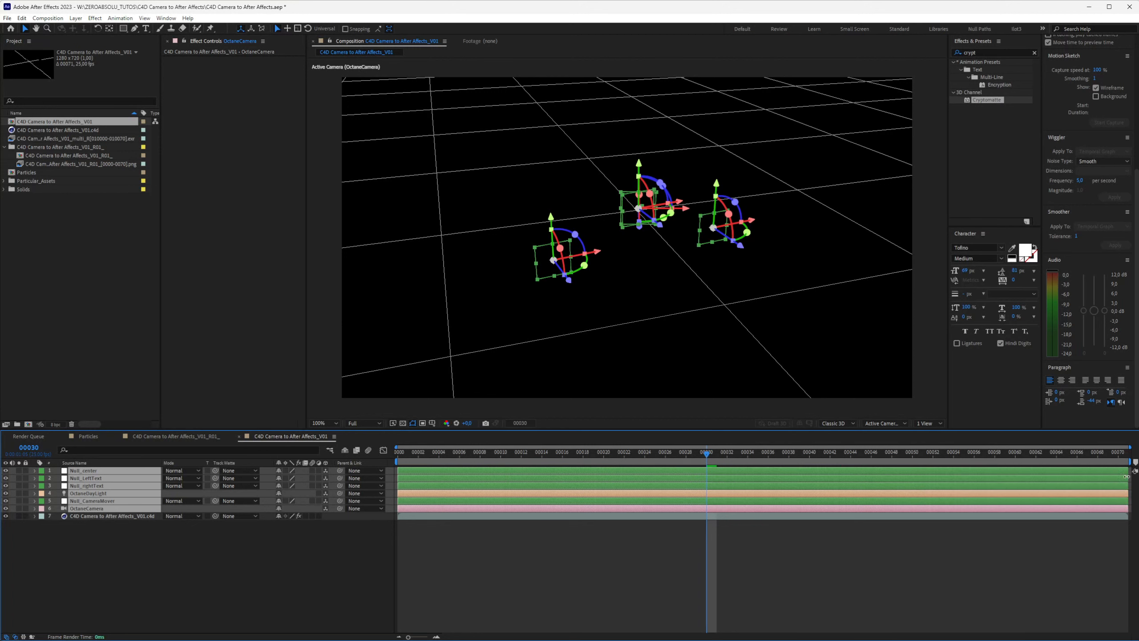
Reveal the keyframes of the newly extracted layers and inspect the start frame on OctaneCamera and Null_CameraMover
{"action": "key", "text": "u"}
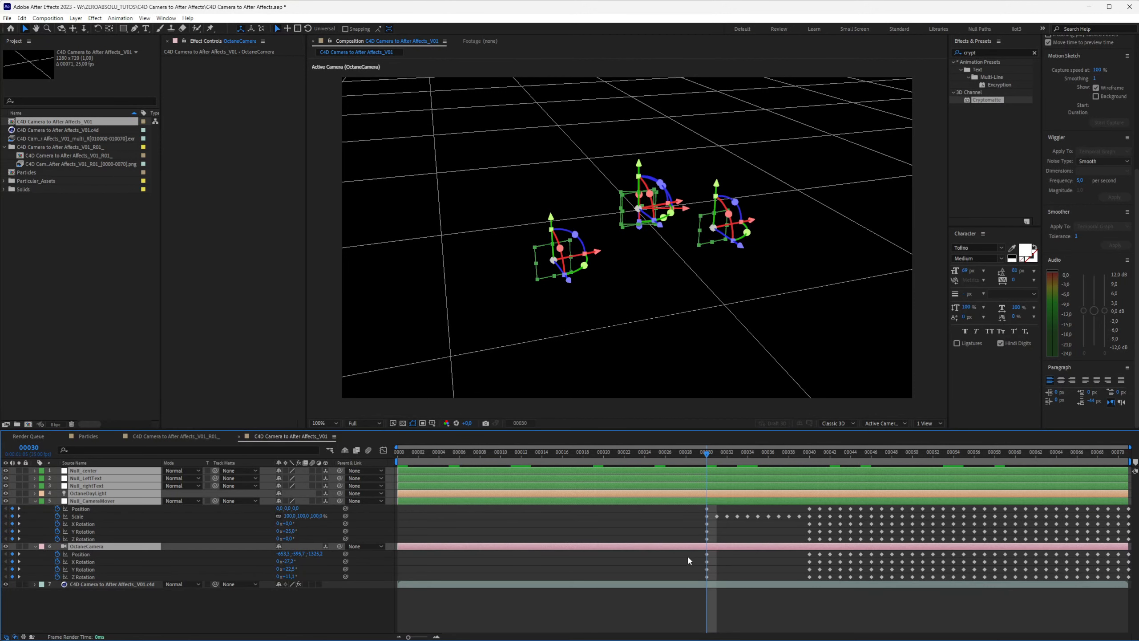
{"action": "key", "text": "u"}
{"action": "key", "text": "u"}
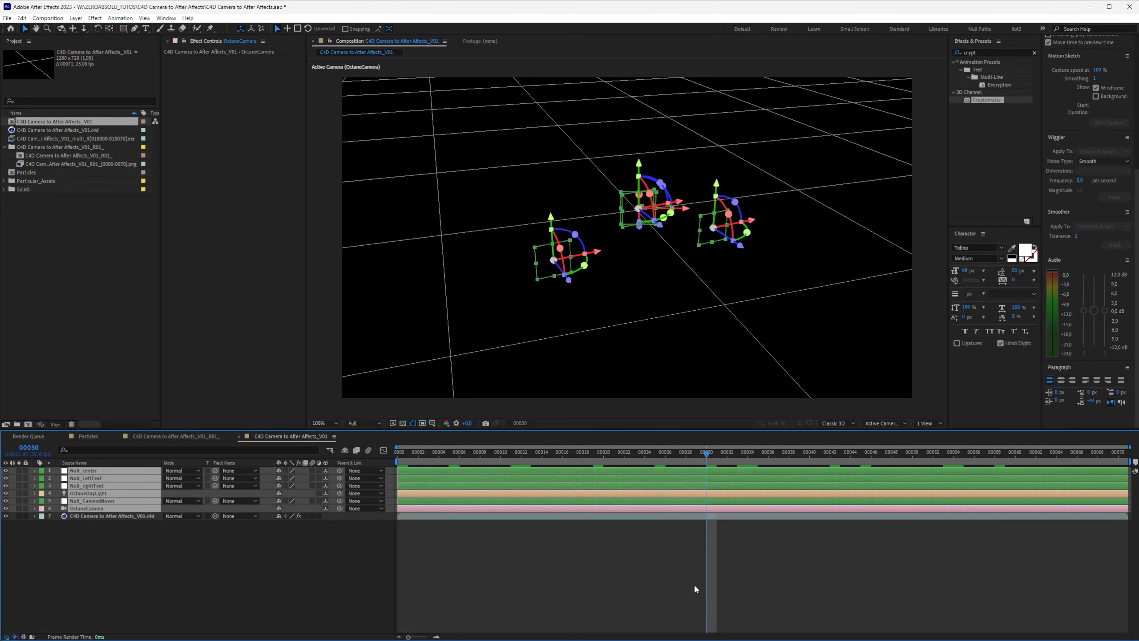
{"action": "left_click", "coordinate": [691, 613]}
{"action": "left_click", "coordinate": [643, 547]}
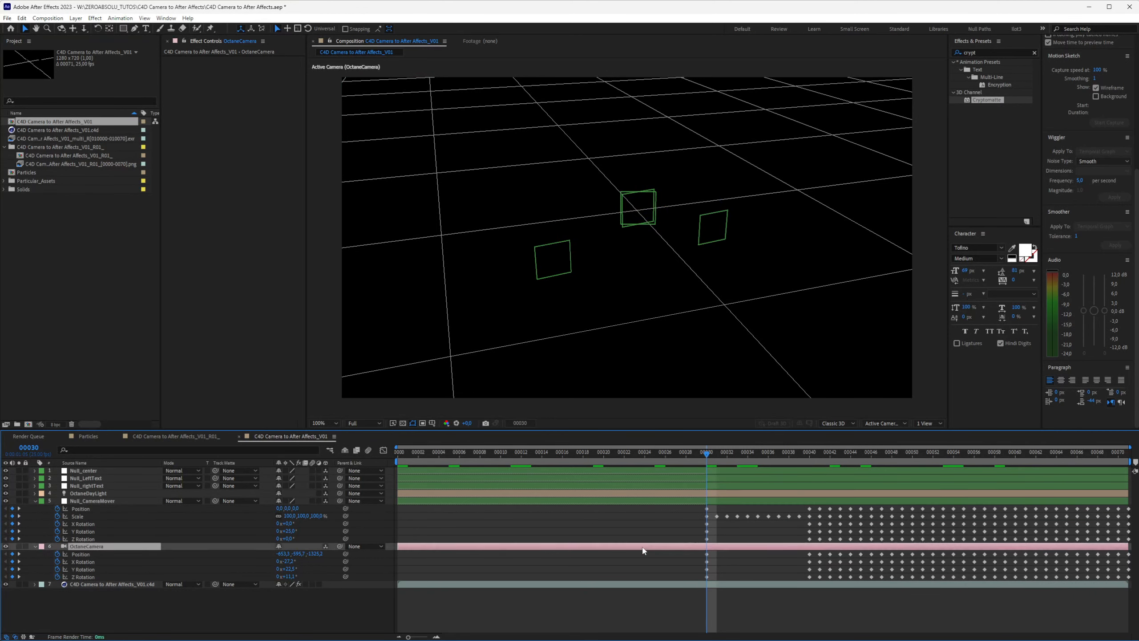
{"action": "left_click", "coordinate": [691, 500]}
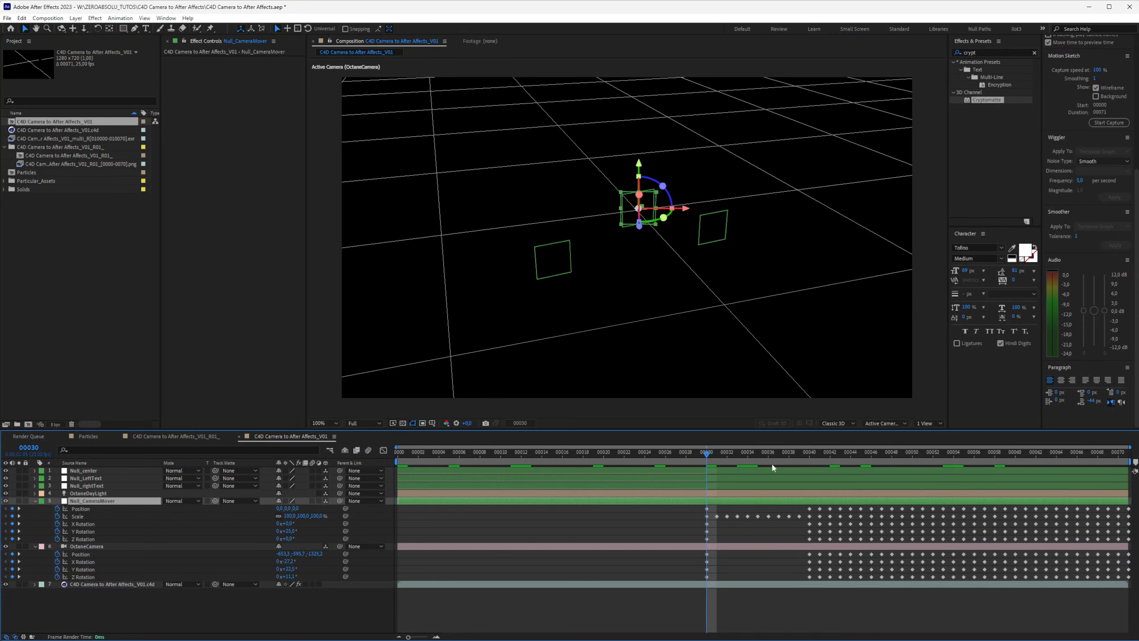
Extract the Cinema 4D scene data with the playhead at frame 50 and extend the newly extracted layers to the composition's end
{"action": "left_click_drag", "start_coordinate": [712, 453], "coordinate": [368, 461]}
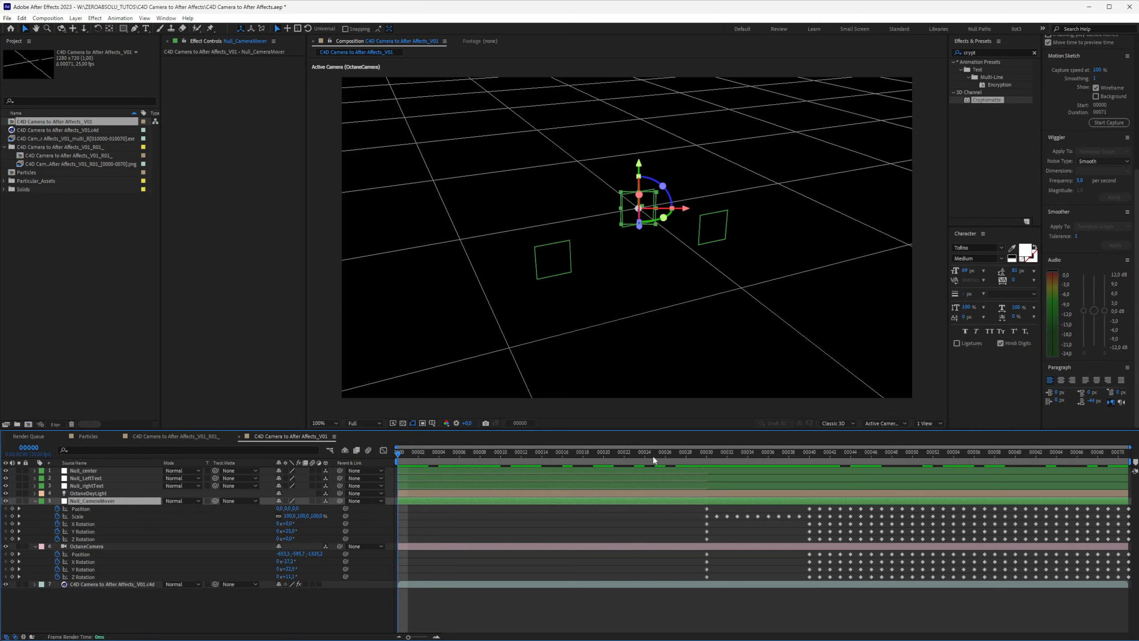
{"action": "left_click_drag", "start_coordinate": [656, 452], "coordinate": [912, 458]}
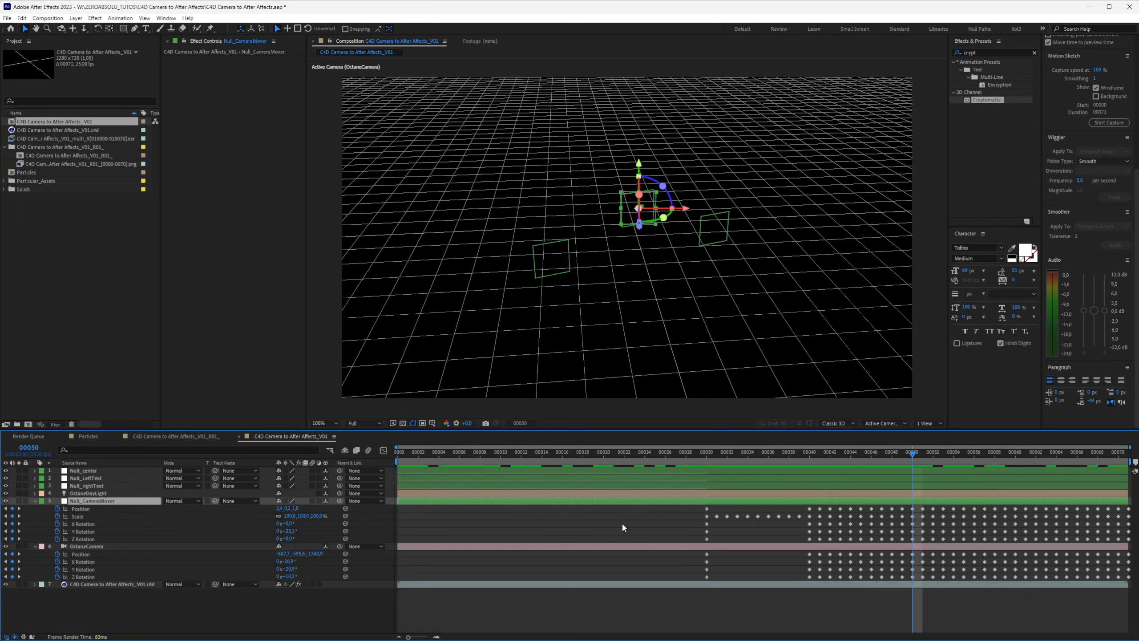
{"action": "left_click", "coordinate": [501, 584]}
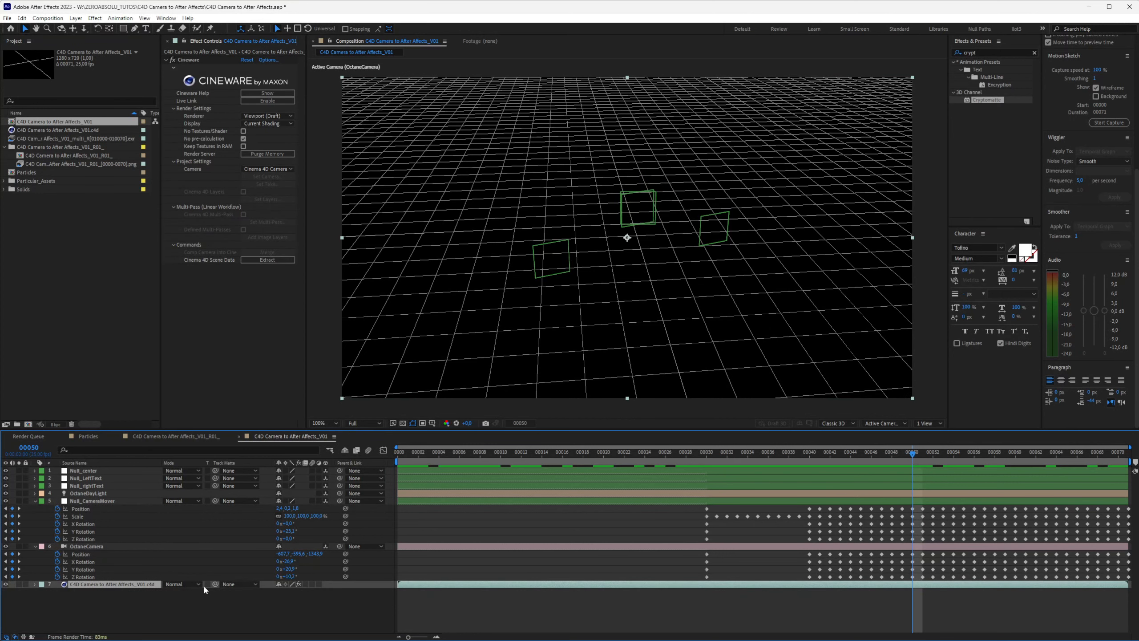
{"action": "left_click", "coordinate": [267, 259]}
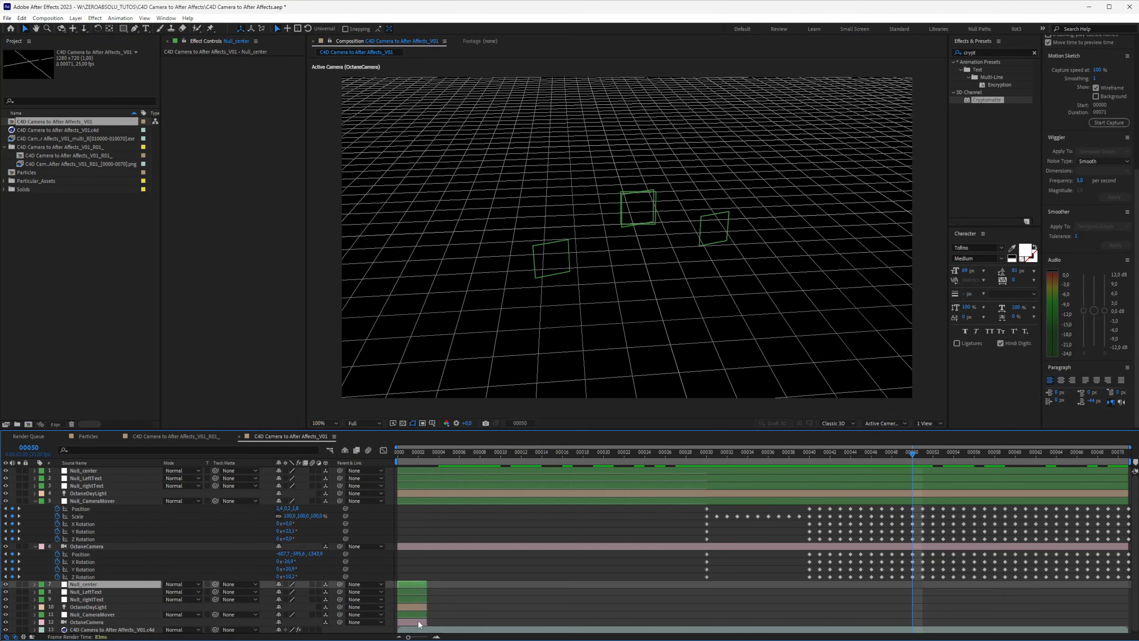
{"action": "left_click_drag", "start_coordinate": [430, 584], "coordinate": [1125, 596]}
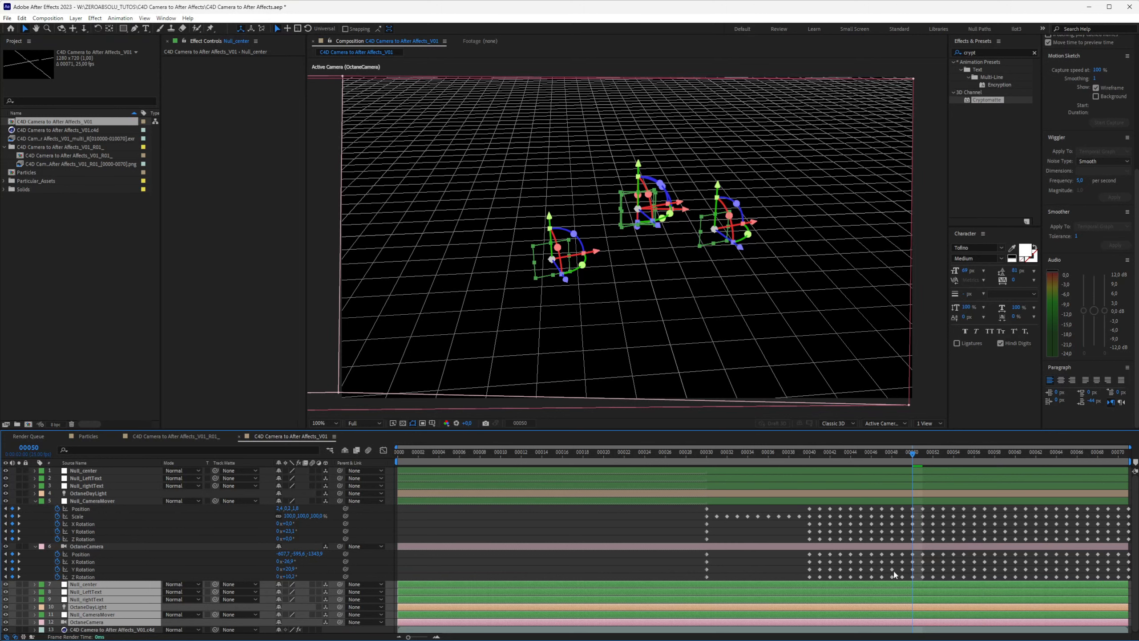
Reveal the keyframes of the layers extracted at frame 50 and examine the start frame on the new OctaneCamera
{"action": "key", "text": "u"}
{"action": "scroll", "coordinate": [840, 530], "scroll_direction": "down", "scroll_amount": 3}
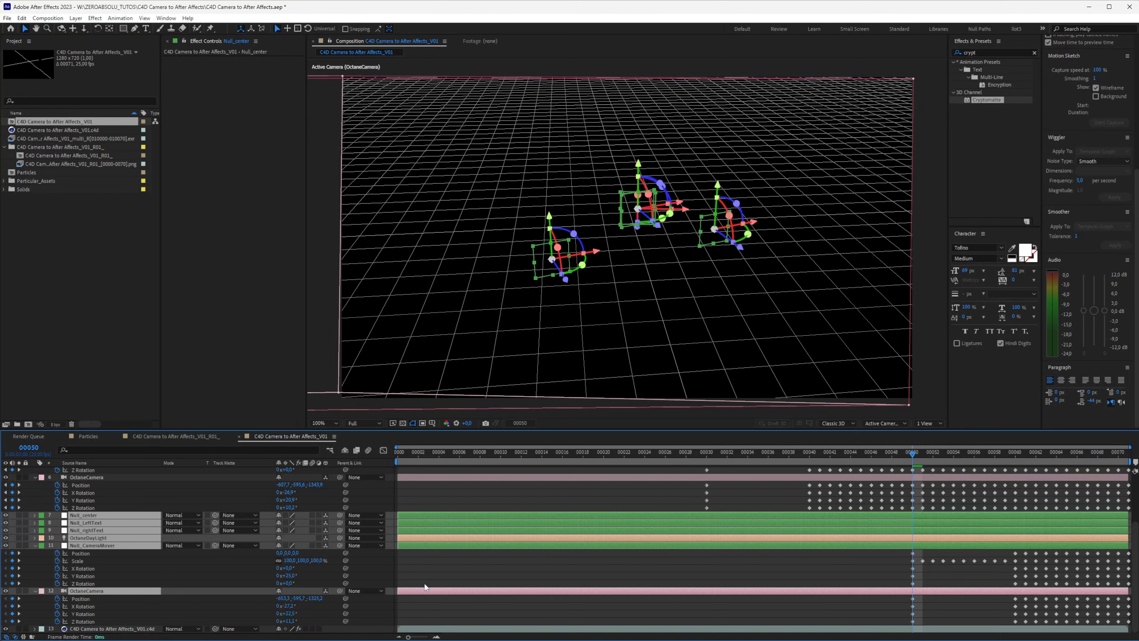
{"action": "left_click", "coordinate": [429, 590]}
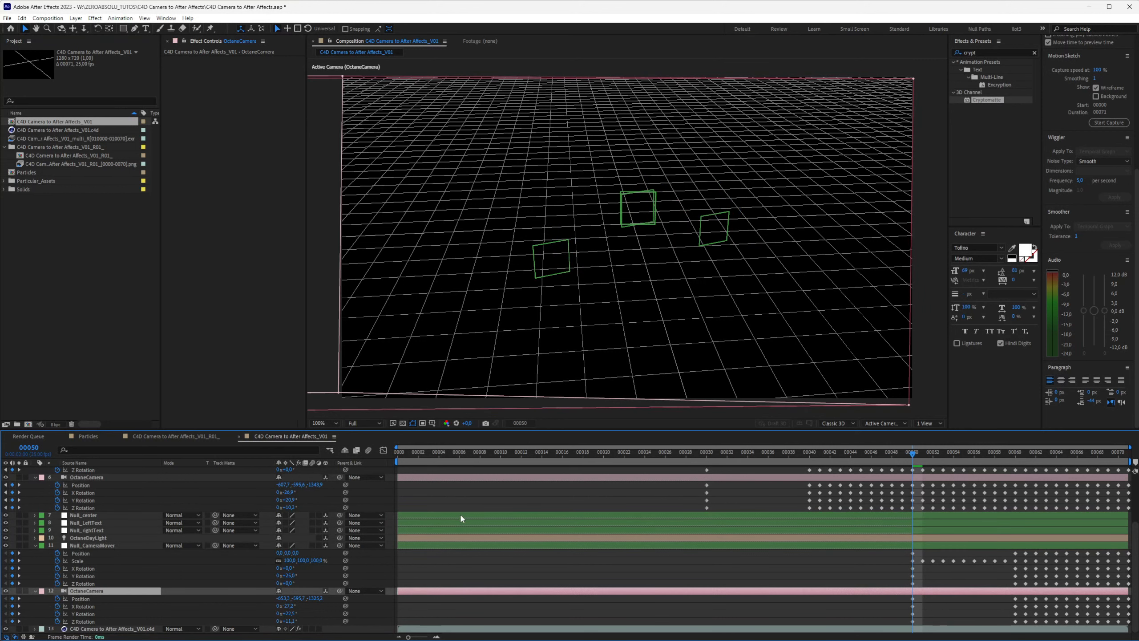
Delete both sets of extracted cameras, lights and nulls, keeping only the C4D file's layer, and return the playhead to frame 0
{"action": "scroll", "coordinate": [457, 512], "scroll_direction": "up", "scroll_amount": 3}
{"action": "left_click", "coordinate": [448, 468], "text": "shift"}
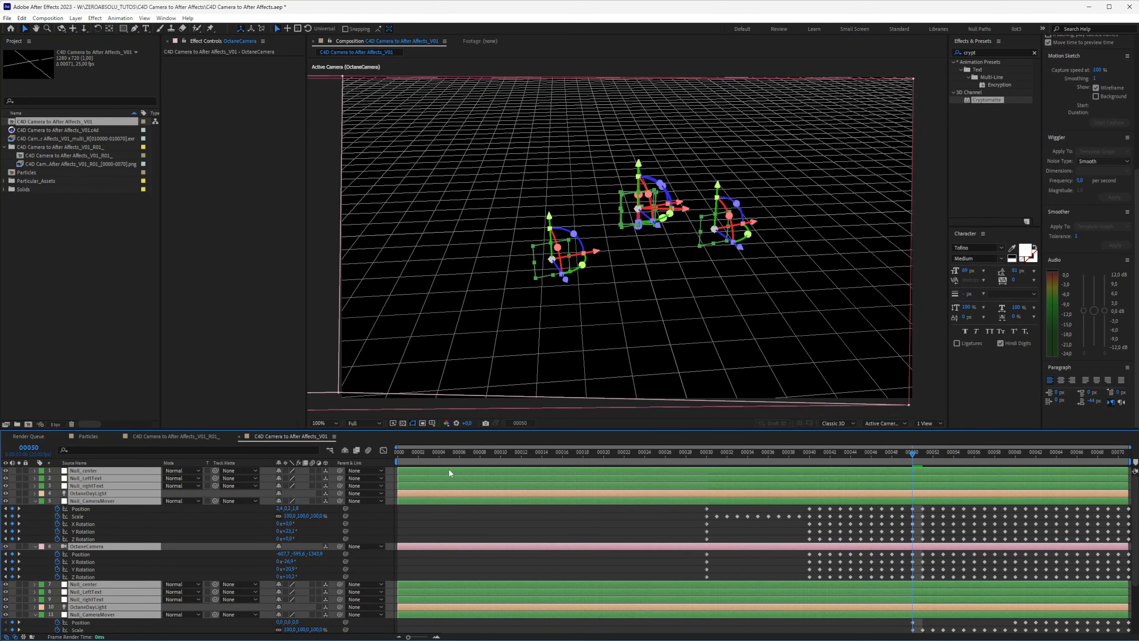
{"action": "key", "text": "Delete"}
{"action": "key", "text": "Home"}
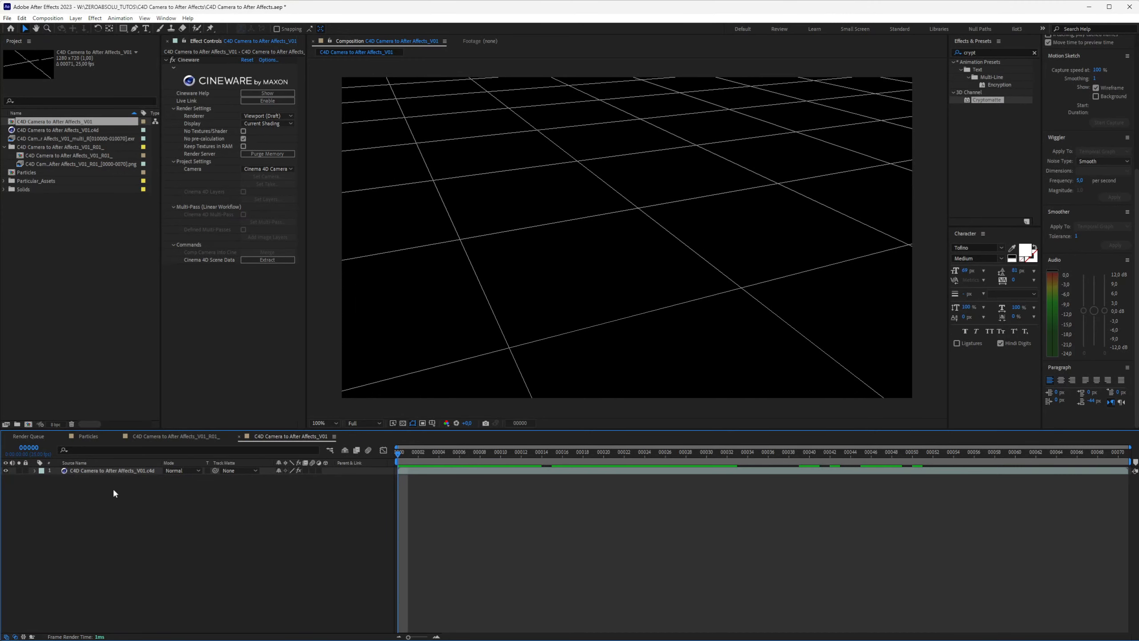
Scrub through the C4D file's layer, return to frame 0, and extract its Cinema 4D scene data there
{"action": "left_click", "coordinate": [100, 472]}
{"action": "left_click", "coordinate": [490, 453]}
{"action": "left_click_drag", "start_coordinate": [541, 454], "coordinate": [347, 455]}
{"action": "left_click", "coordinate": [114, 469]}
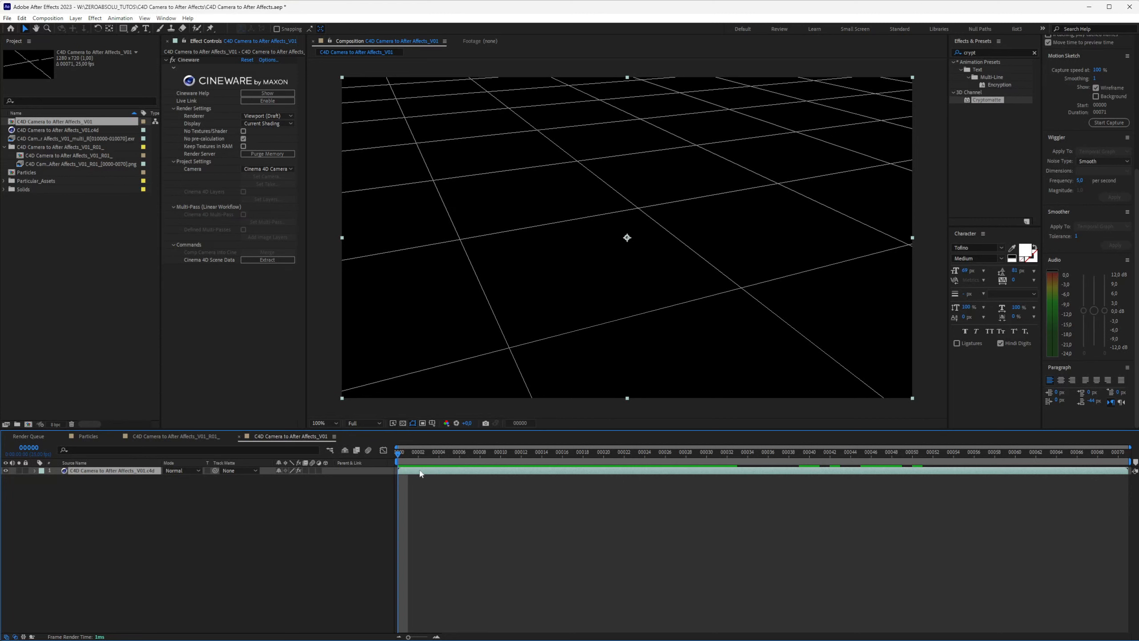
{"action": "left_click", "coordinate": [265, 261]}
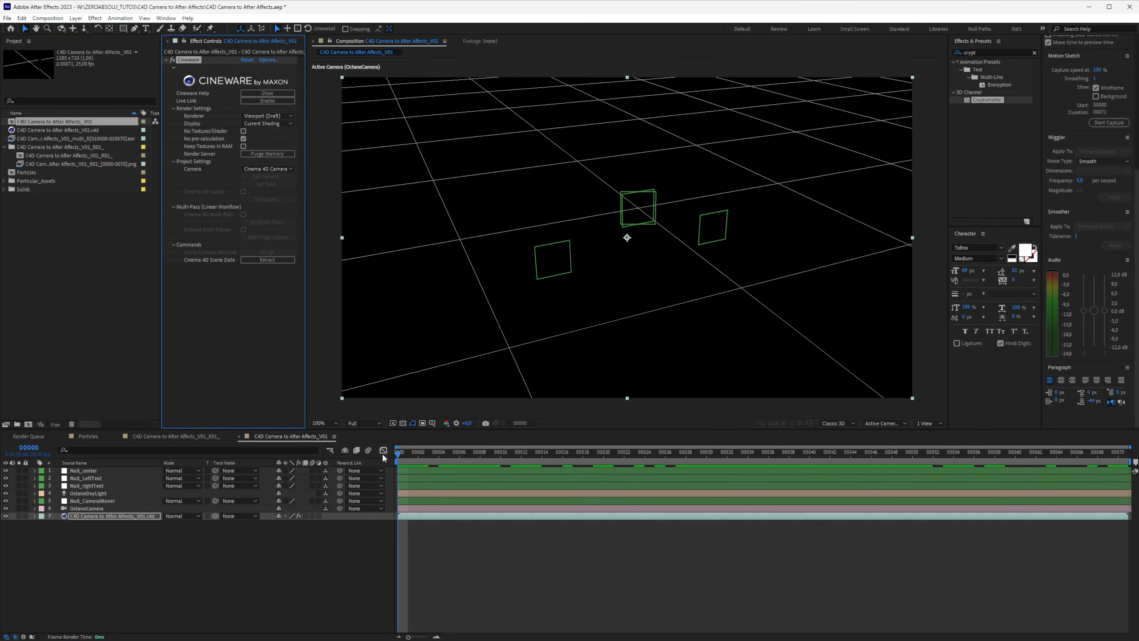
Reveal OctaneCamera's keyframes and check them together with the Null_LeftText layer at the start of the timeline
{"action": "left_click", "coordinate": [88, 508]}
{"action": "key", "text": "u"}
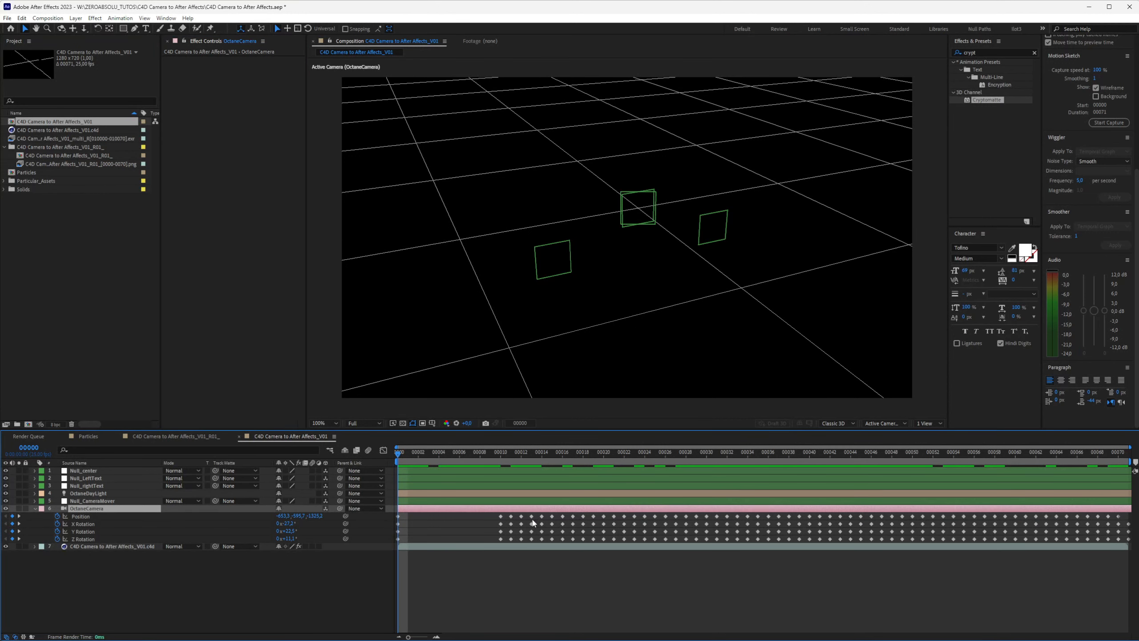
{"action": "left_click", "coordinate": [86, 478]}
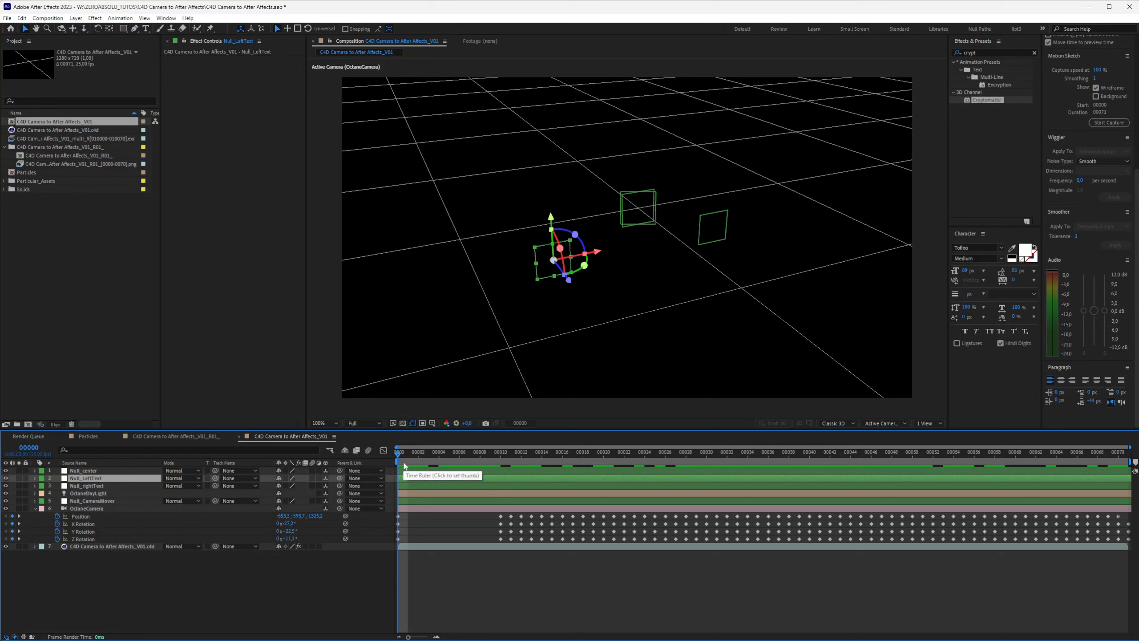
{"action": "left_click", "coordinate": [517, 569]}
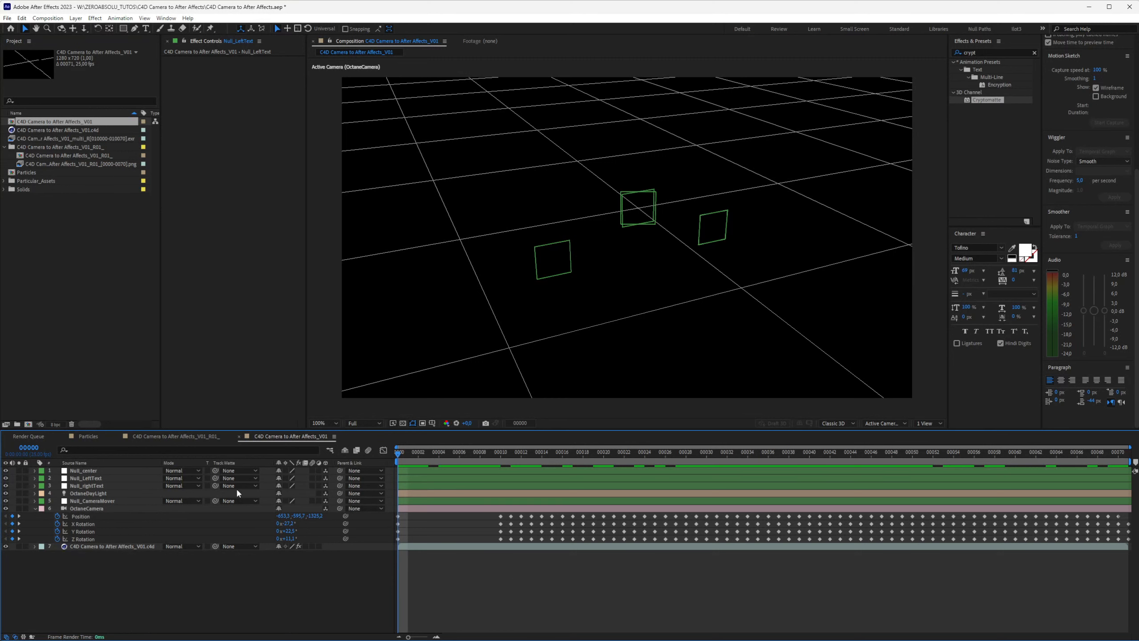
Delete all layers extracted at frame 0, from Null_center through OctaneCamera
{"action": "left_click", "coordinate": [87, 508]}
{"action": "left_click", "coordinate": [92, 471], "text": "shift"}
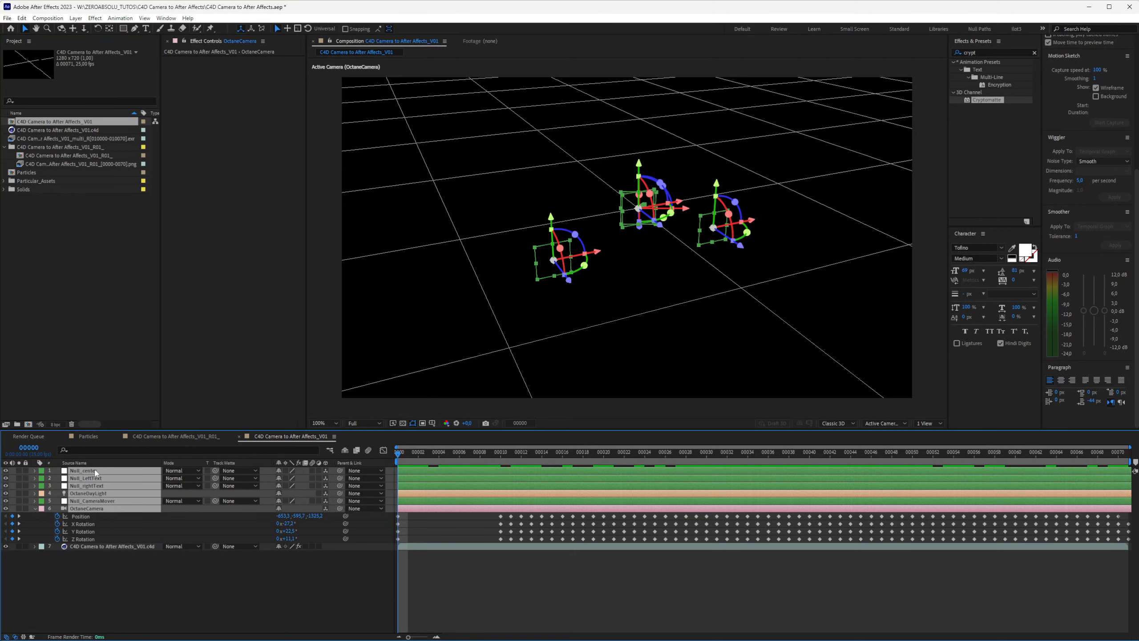
{"action": "key", "text": "Delete"}
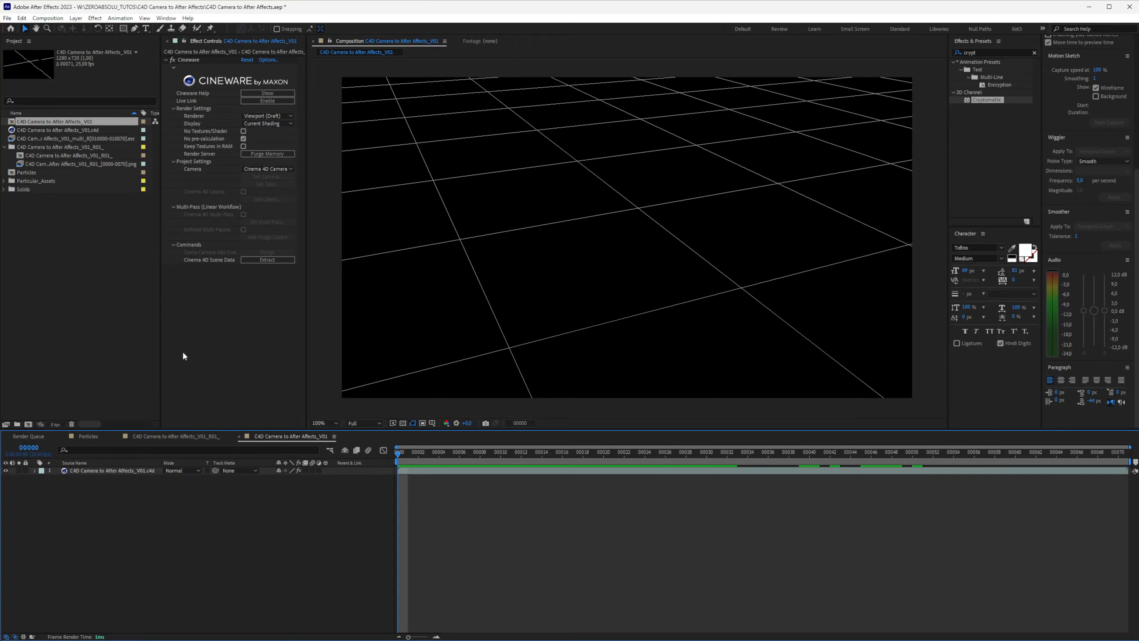
Switch to Cinema 4D and move Null_rightText straight up in the Front view until it is about level with the terrain's surface
{"action": "key", "text": "alt+Tab"}
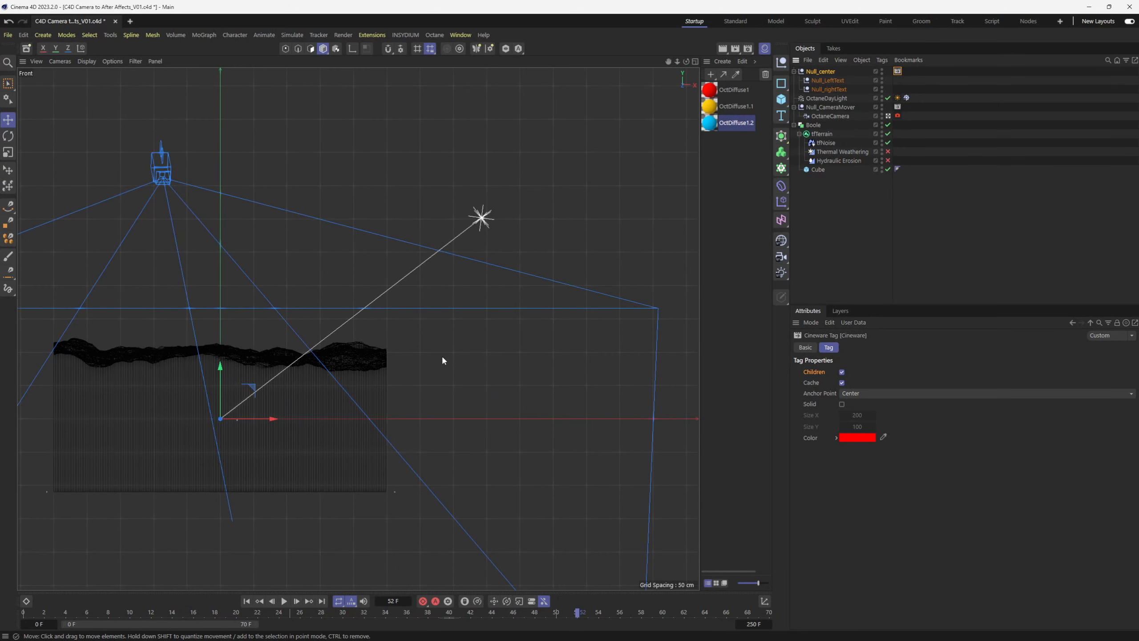
{"action": "left_click", "coordinate": [395, 493]}
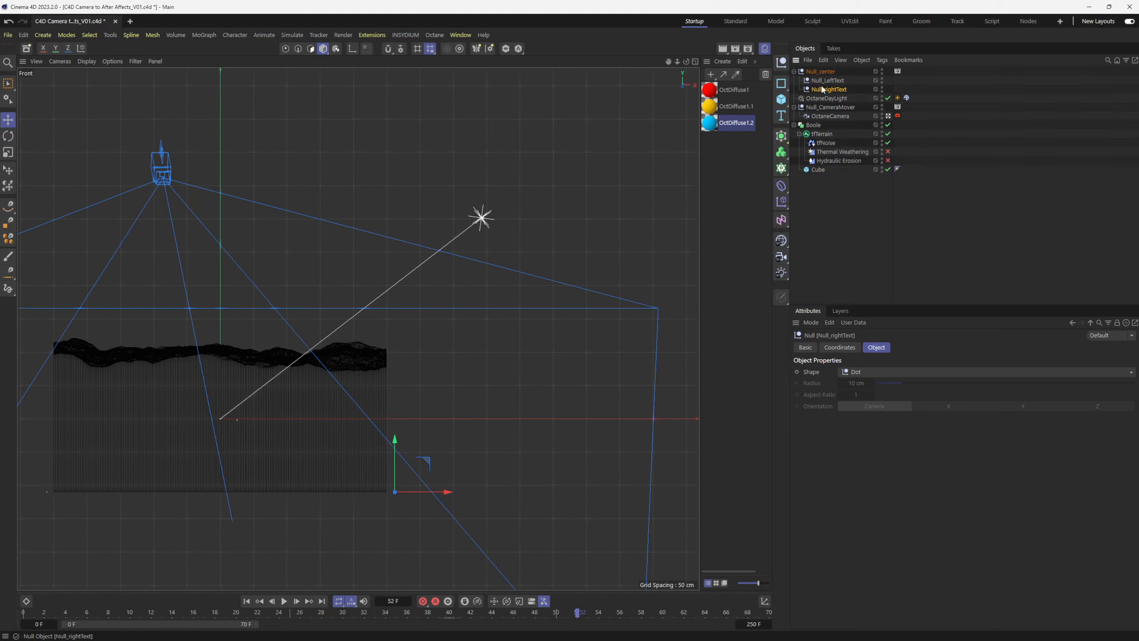
{"action": "left_click_drag", "start_coordinate": [395, 442], "coordinate": [398, 295]}
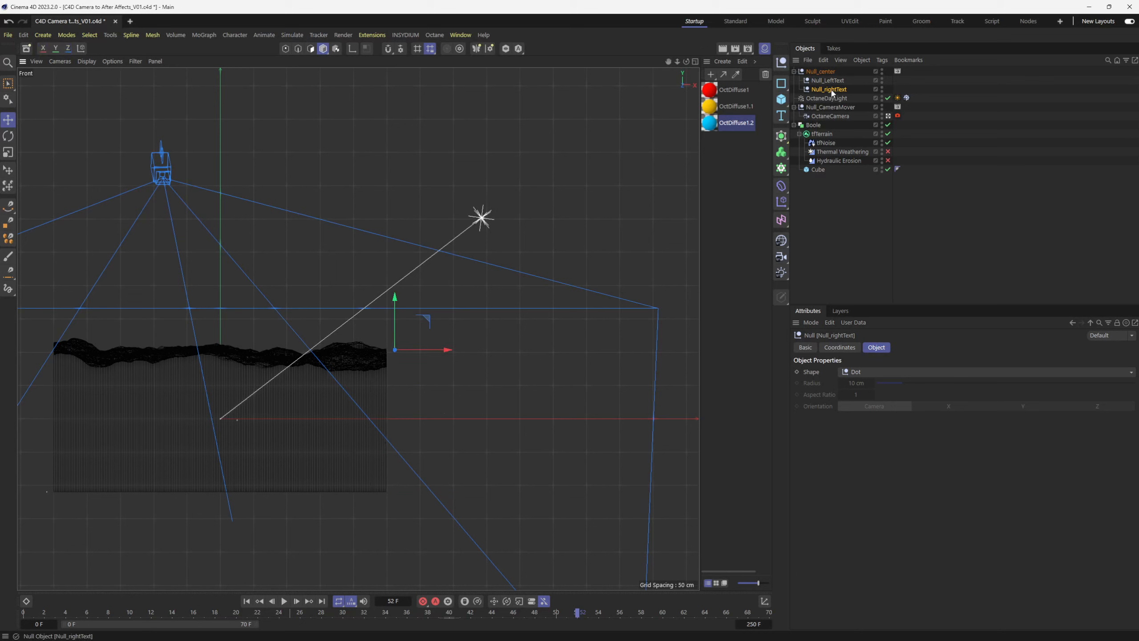
Check the Cineware tag on Null_center and save the Cinema 4D project
{"action": "left_click", "coordinate": [820, 71]}
{"action": "left_click", "coordinate": [897, 71]}
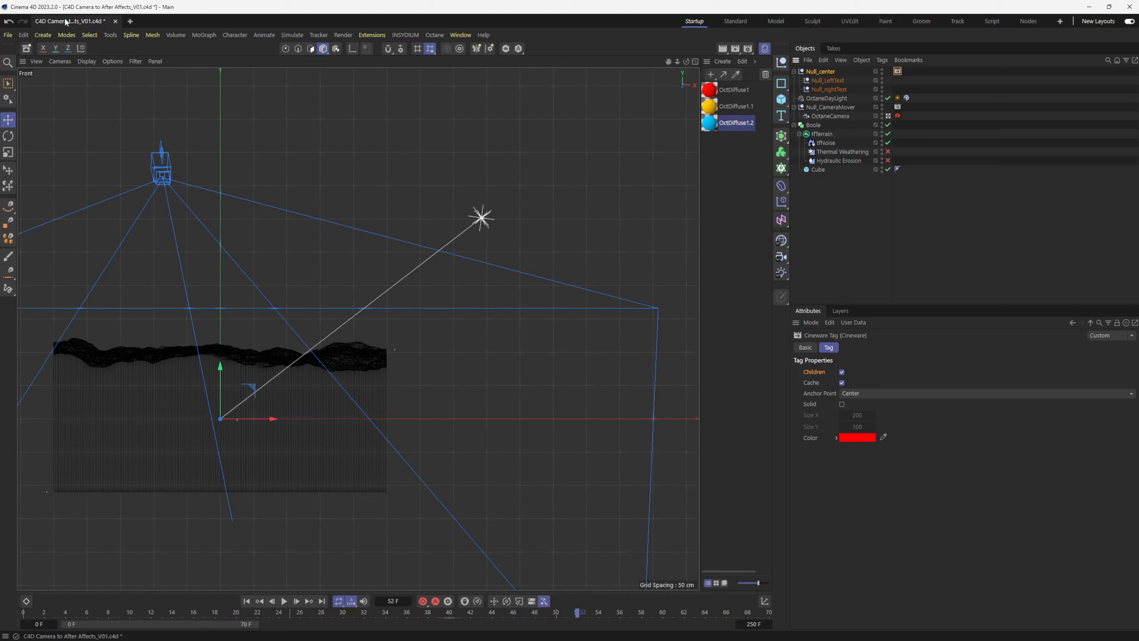
{"action": "left_click", "coordinate": [8, 35]}
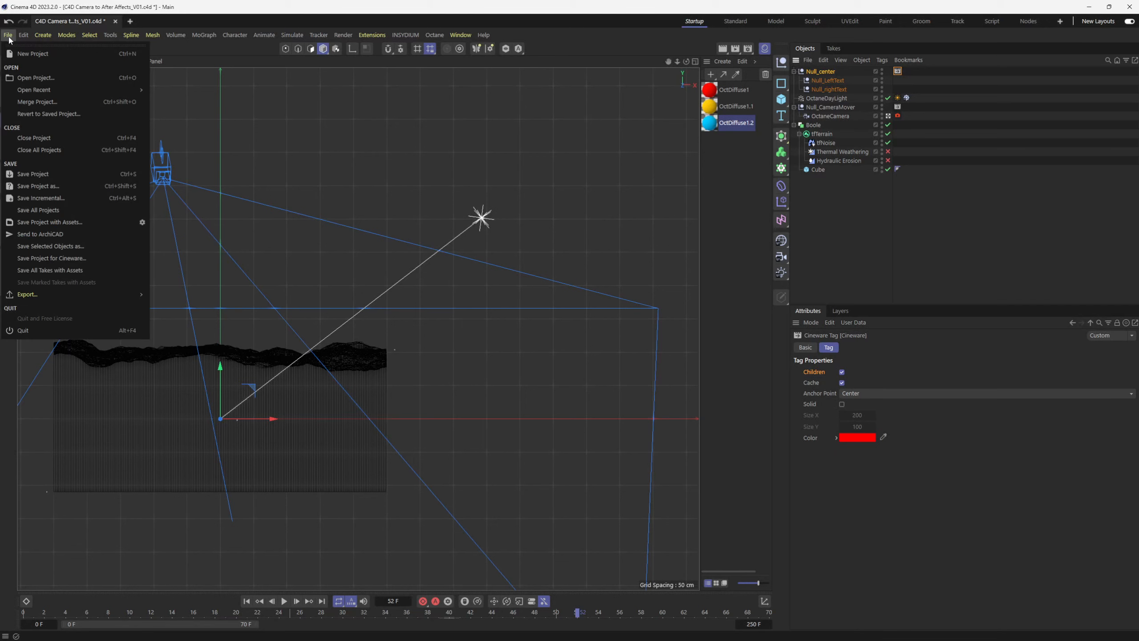
{"action": "left_click", "coordinate": [34, 173]}
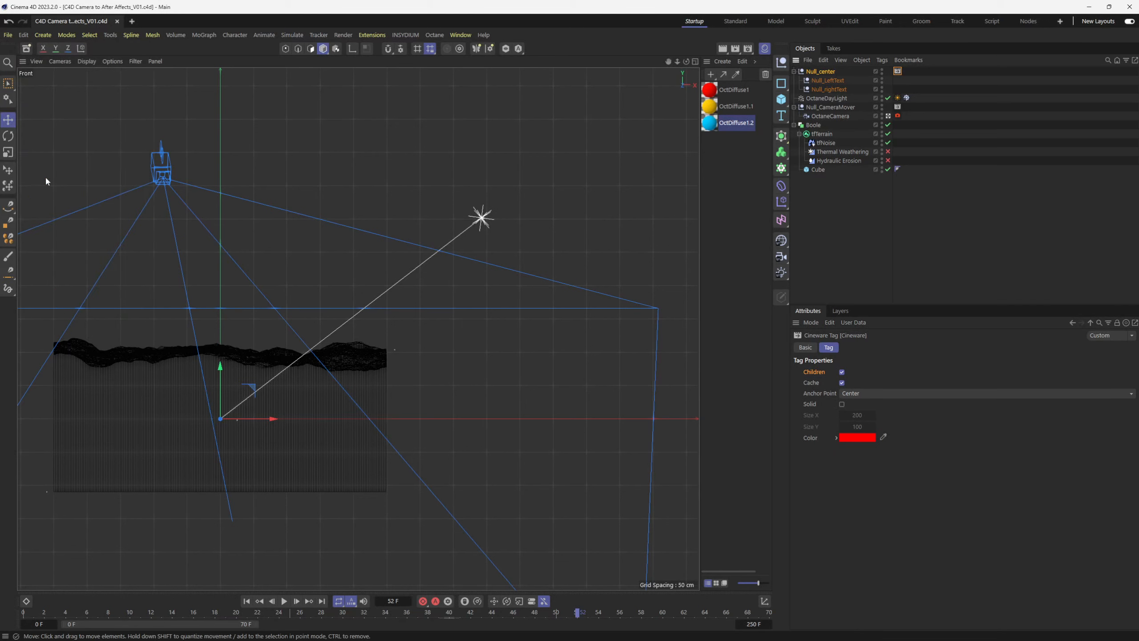
Switch to After Effects and reload the C4D Camera to After Affects_V01.c4d footage in the project
{"action": "key", "text": "alt+Tab"}
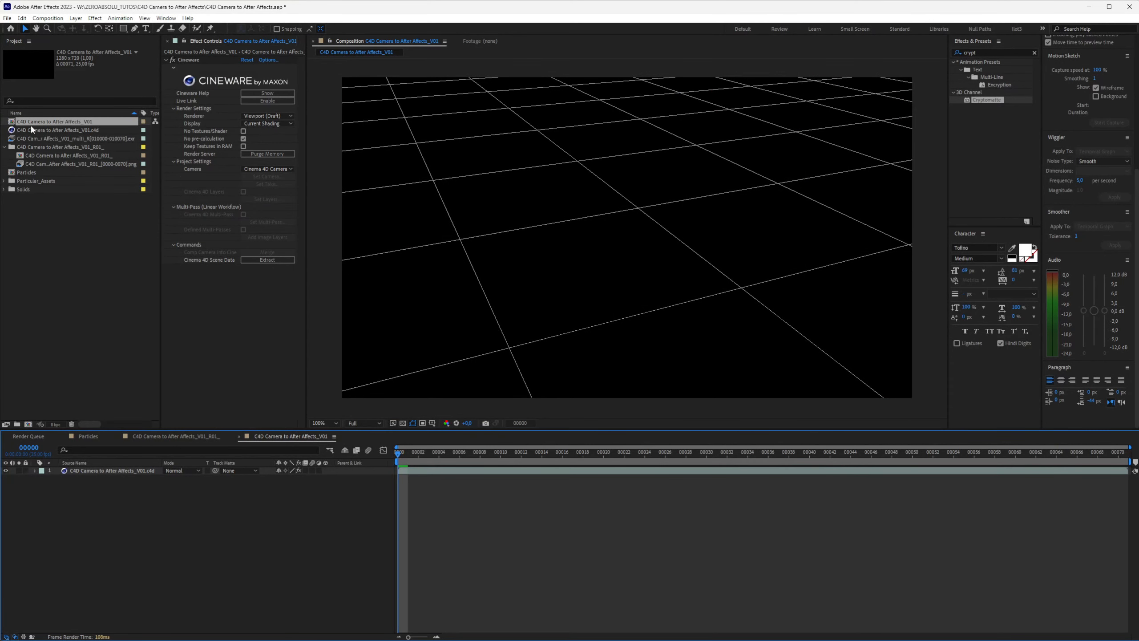
{"action": "left_click", "coordinate": [86, 129]}
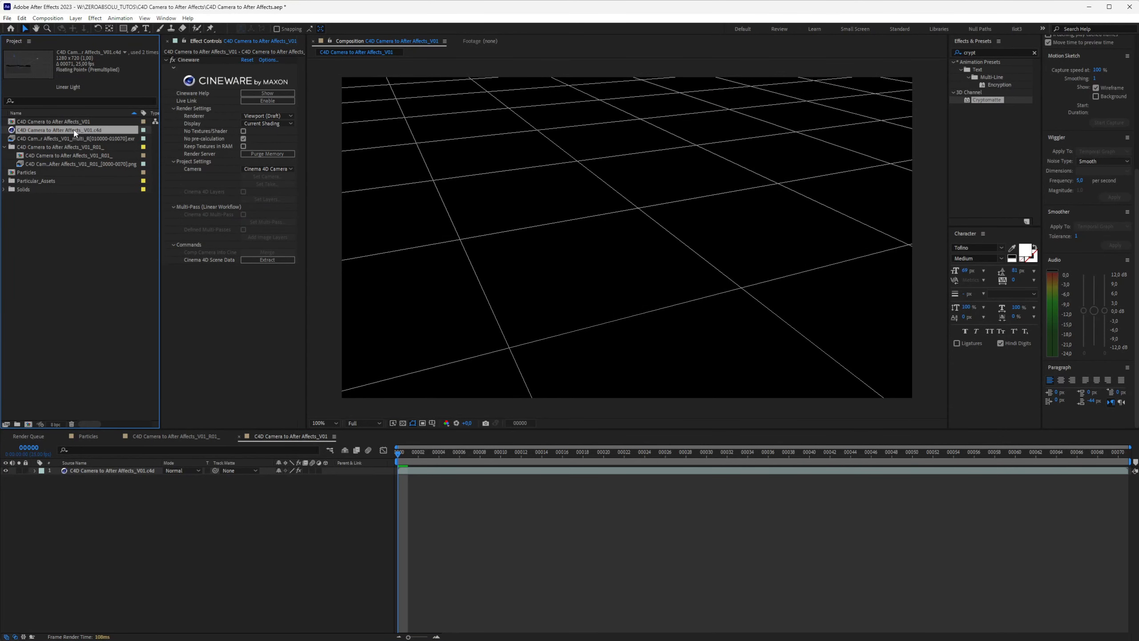
{"action": "right_click", "coordinate": [74, 133]}
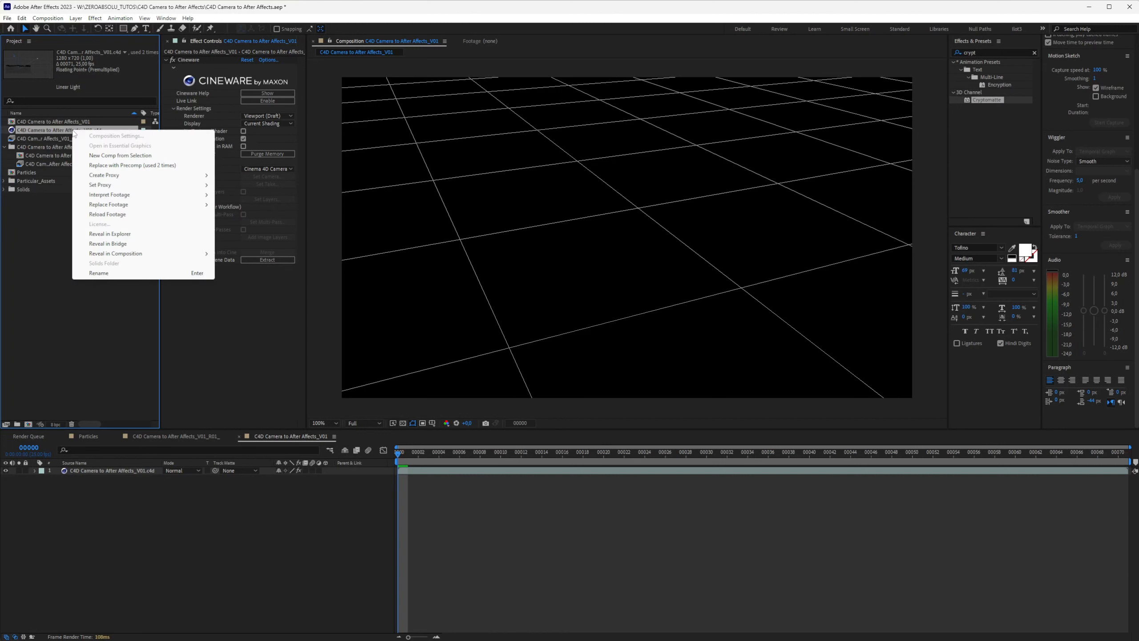
{"action": "left_click", "coordinate": [108, 215]}
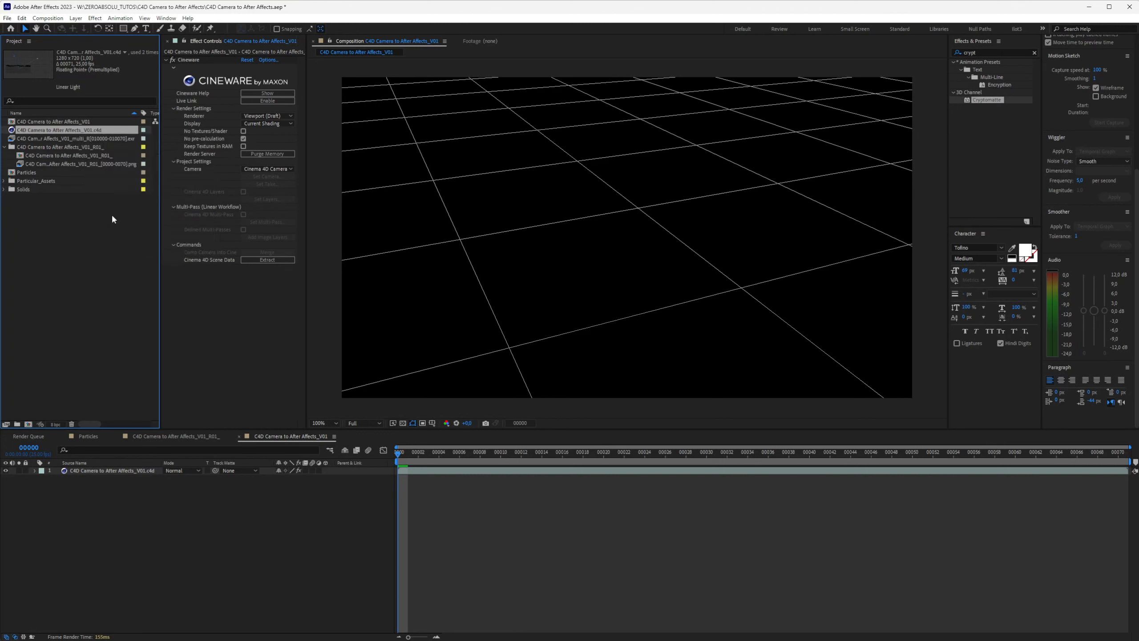
Extract the Cinema 4D scene data from the reloaded file's layer at frame 0 and select Null_LeftText
{"action": "left_click", "coordinate": [426, 470]}
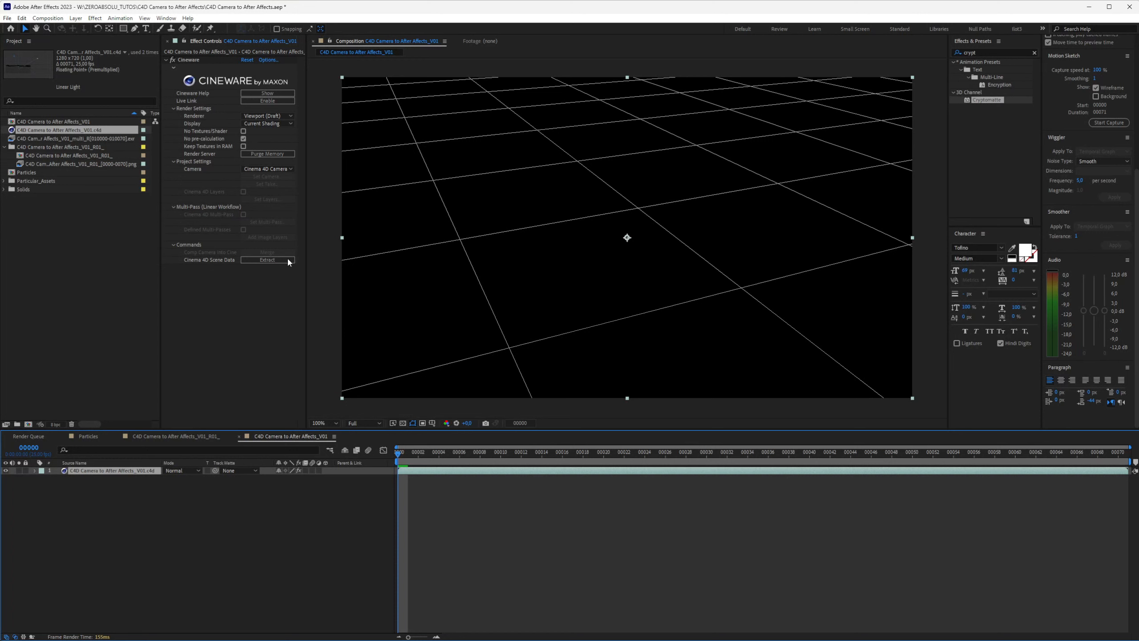
{"action": "left_click", "coordinate": [273, 262]}
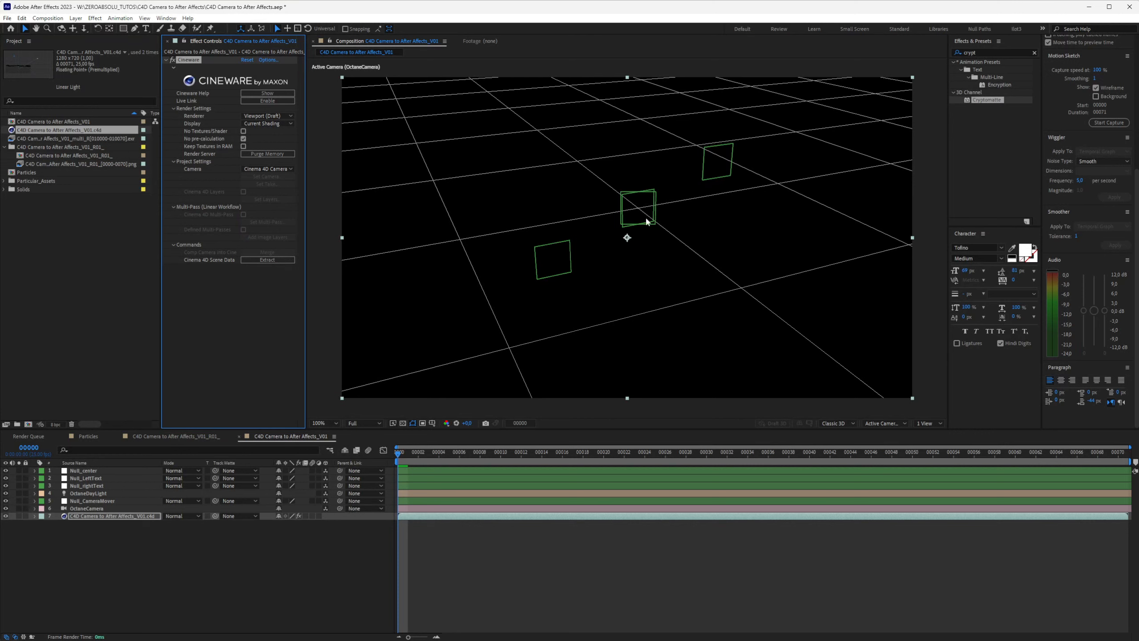
{"action": "left_click", "coordinate": [104, 479]}
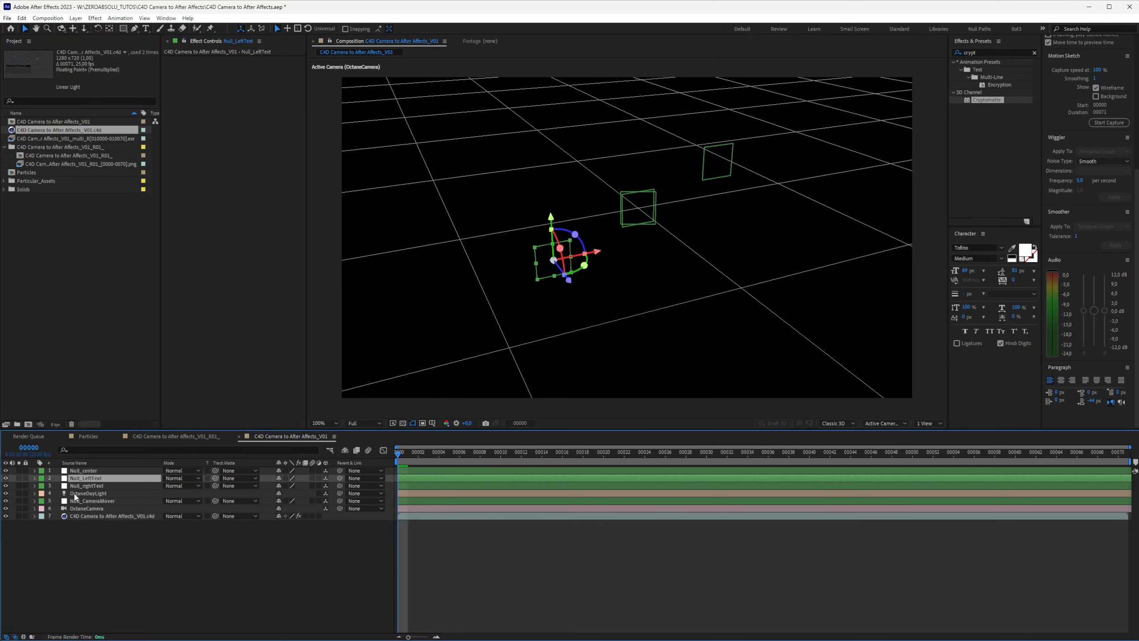
Copy the updated Null_rightText layer into the C4D Camera to After Affects_V01_R01_ composition, directly above the existing Null_rightText
{"action": "left_click", "coordinate": [84, 485]}
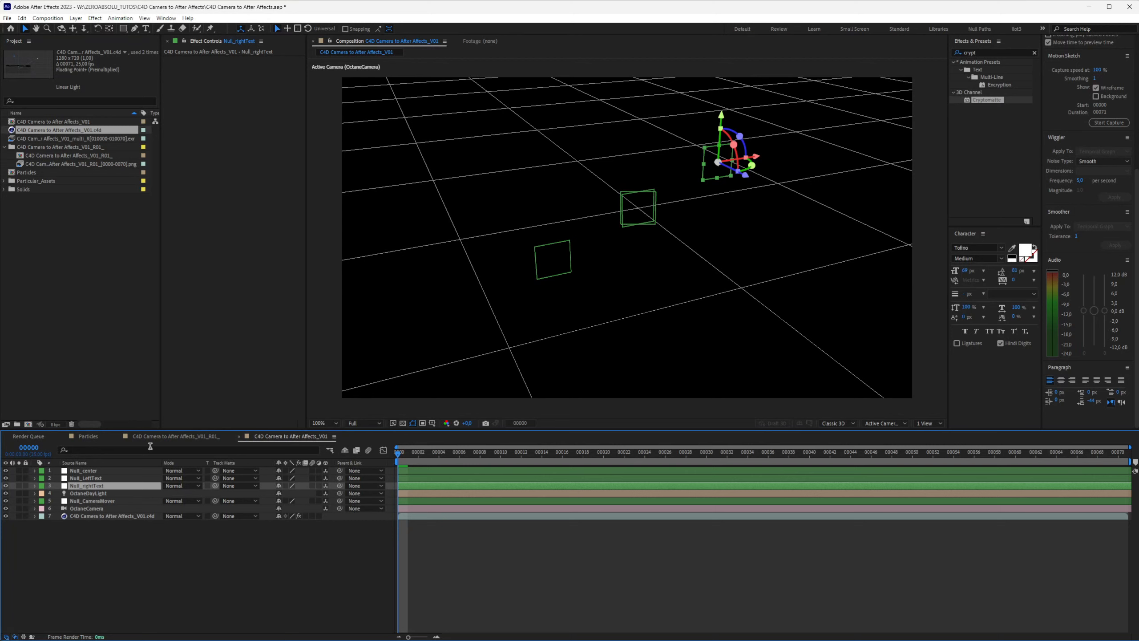
{"action": "left_click", "coordinate": [160, 435]}
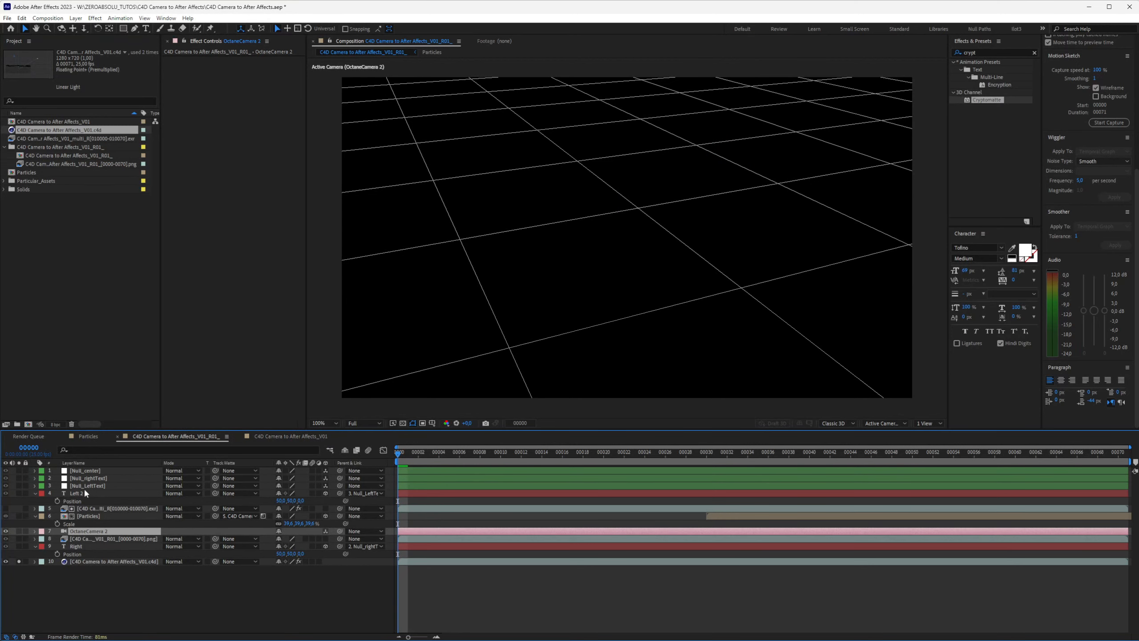
{"action": "left_click", "coordinate": [91, 479]}
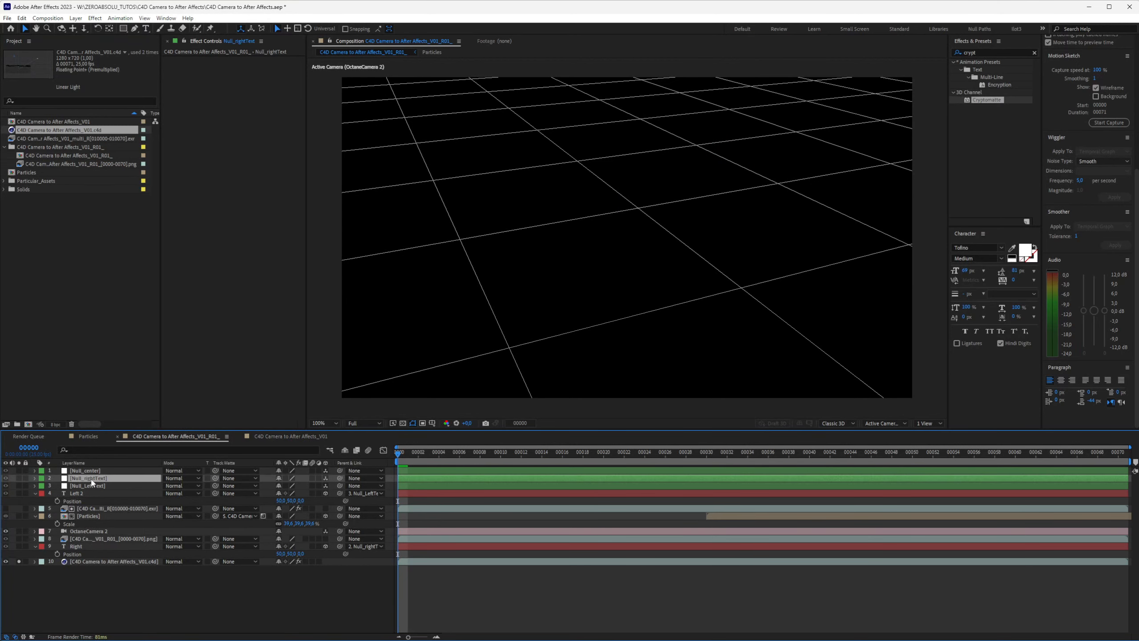
{"action": "left_click", "coordinate": [547, 595]}
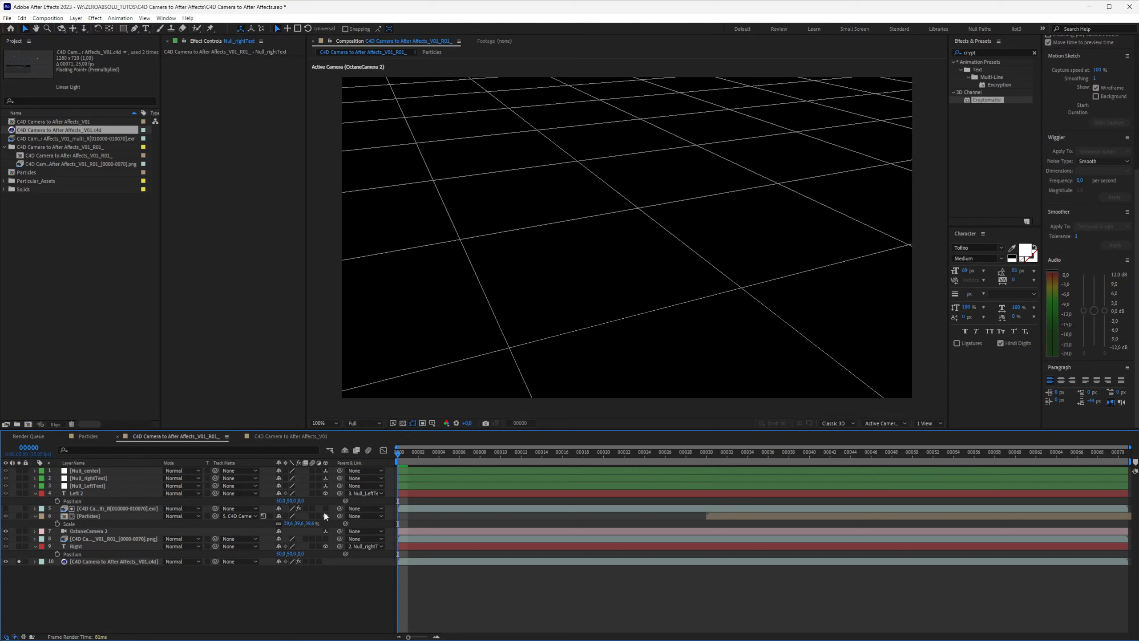
{"action": "left_click", "coordinate": [91, 478]}
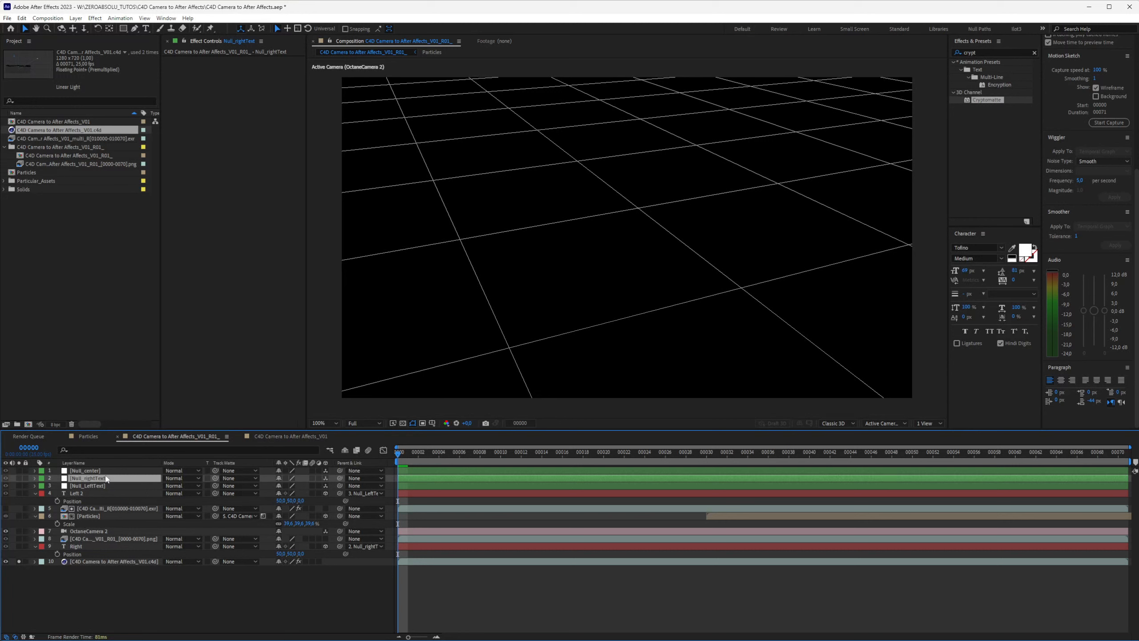
{"action": "key", "text": "ctrl+d"}
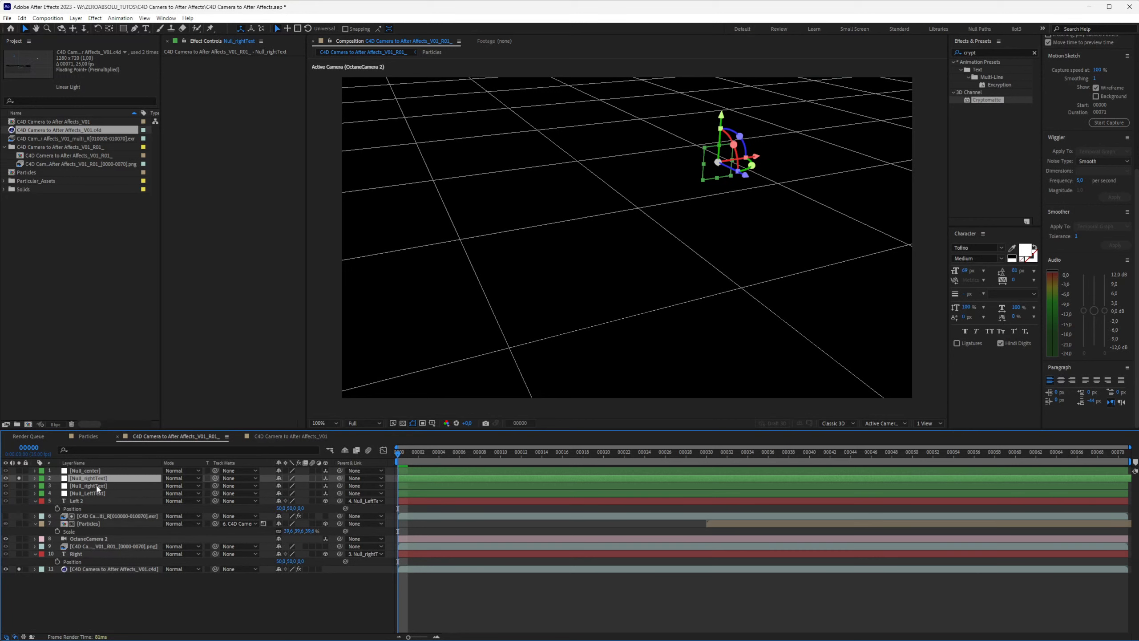
Delete the outdated Null_rightText layer, keep the updated one, and turn off the solo on the C4D Camera to After Affects_V01.c4d layer
{"action": "left_click", "coordinate": [83, 486]}
{"action": "key", "text": "Delete"}
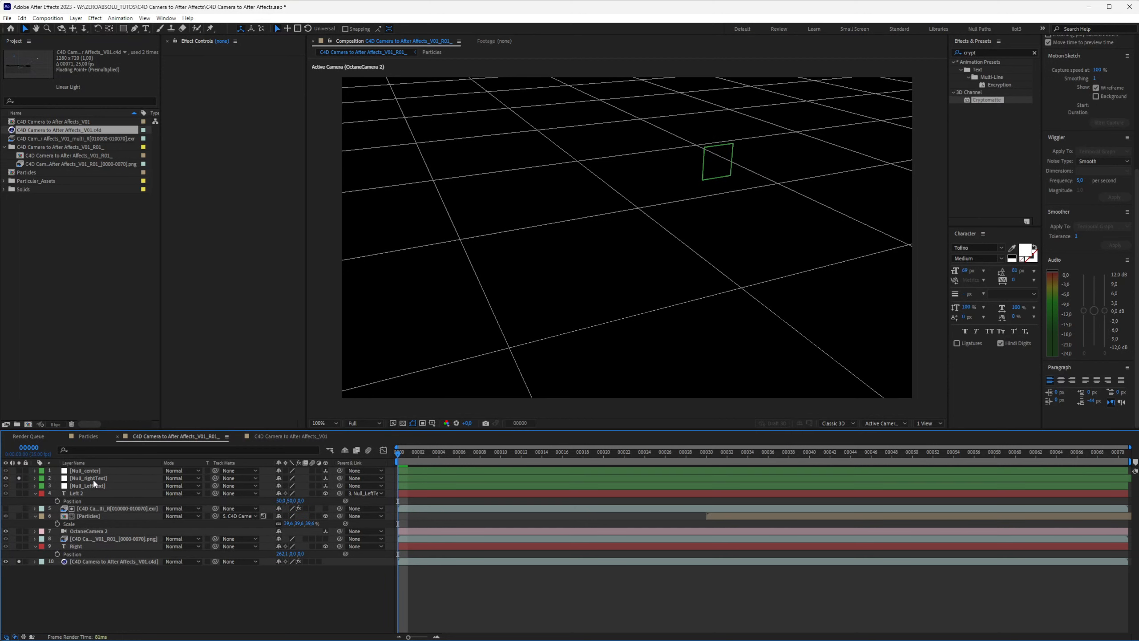
{"action": "left_click", "coordinate": [93, 478]}
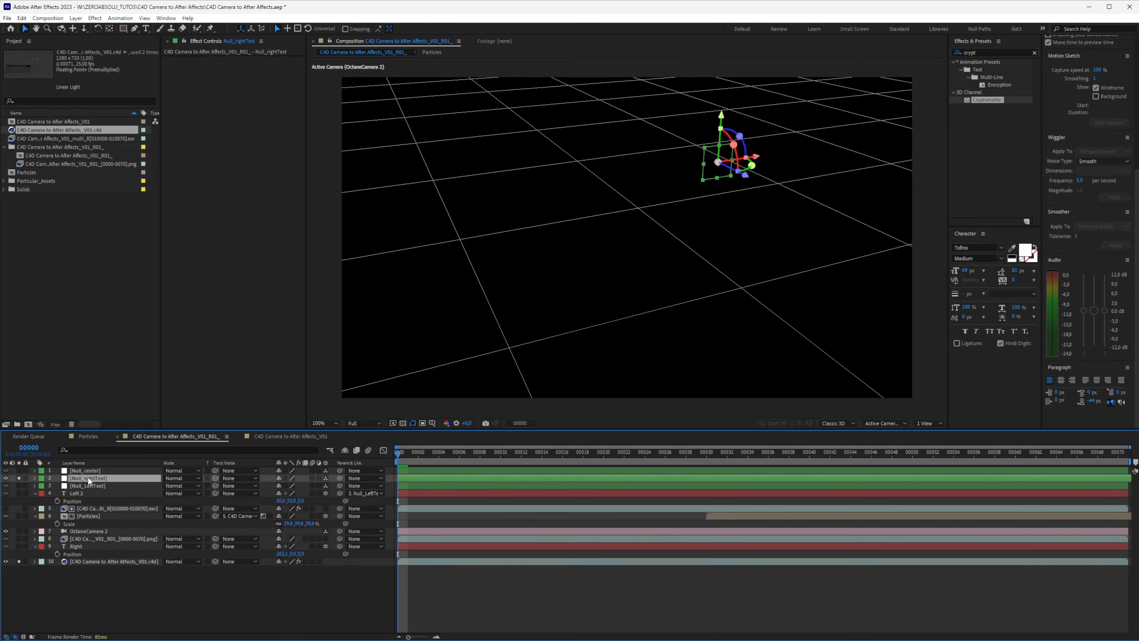
{"action": "left_click", "coordinate": [18, 561]}
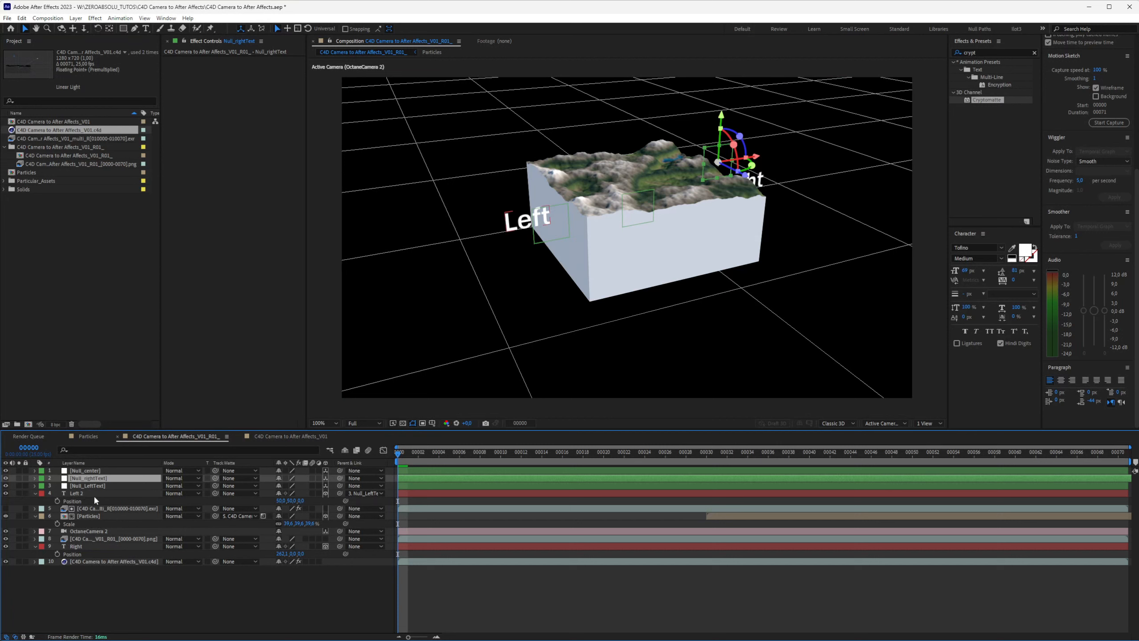
Parent the Right text layer to the updated Null_rightText so it snaps to the null, and hide the C4D Camera to After Affects_V01.c4d layer
{"action": "left_click", "coordinate": [75, 547]}
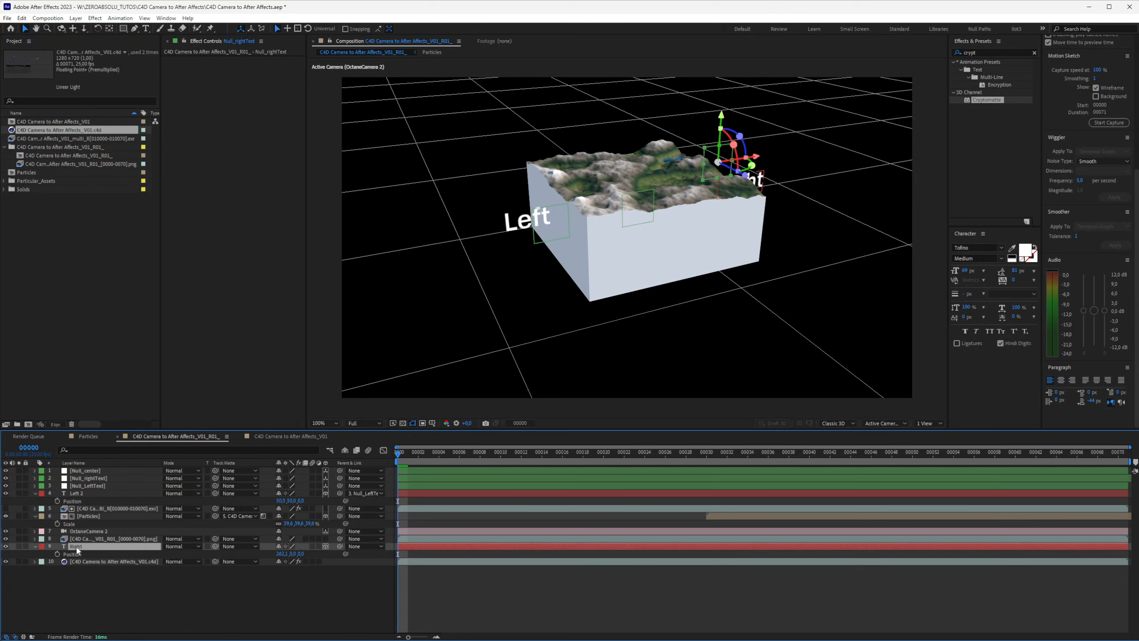
{"action": "left_click_drag", "start_coordinate": [340, 546], "coordinate": [89, 478]}
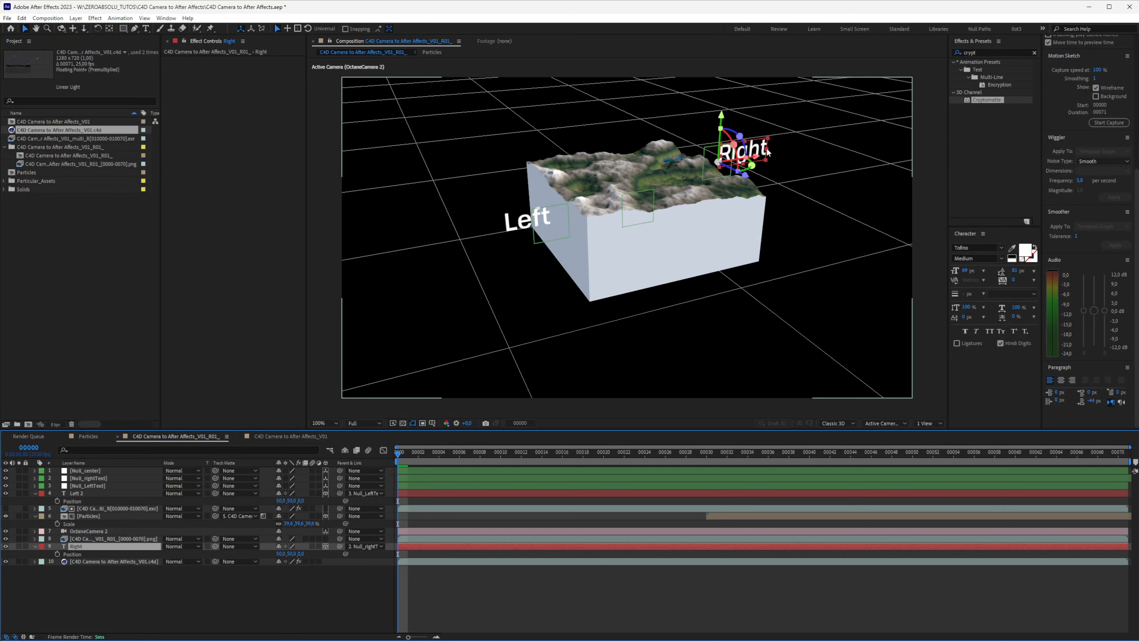
{"action": "left_click", "coordinate": [14, 569]}
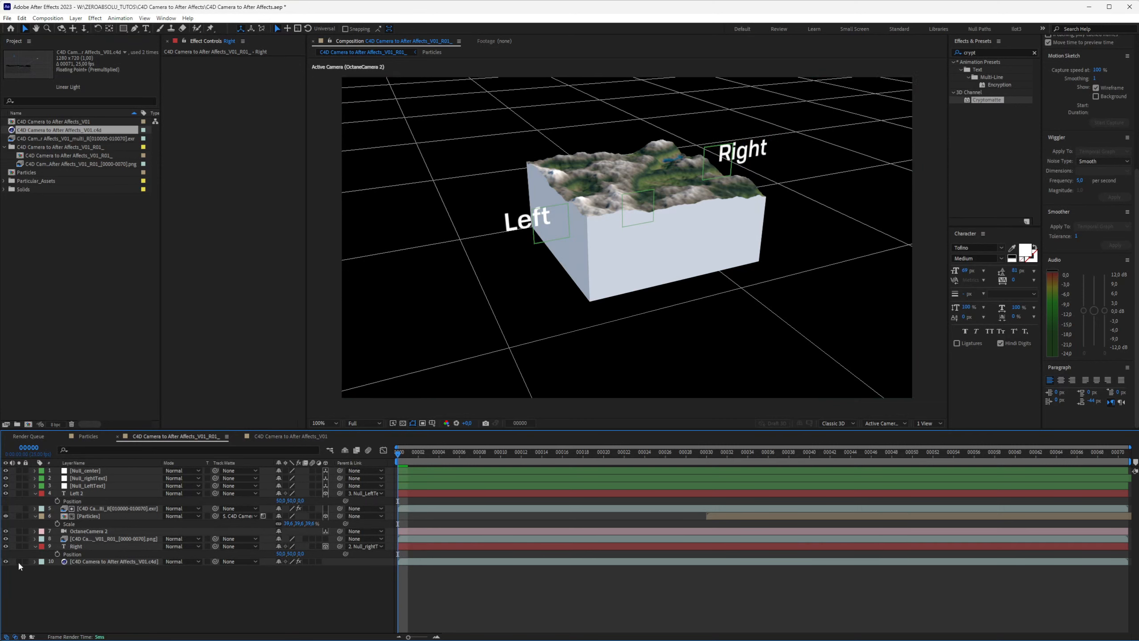
{"action": "left_click", "coordinate": [6, 562]}
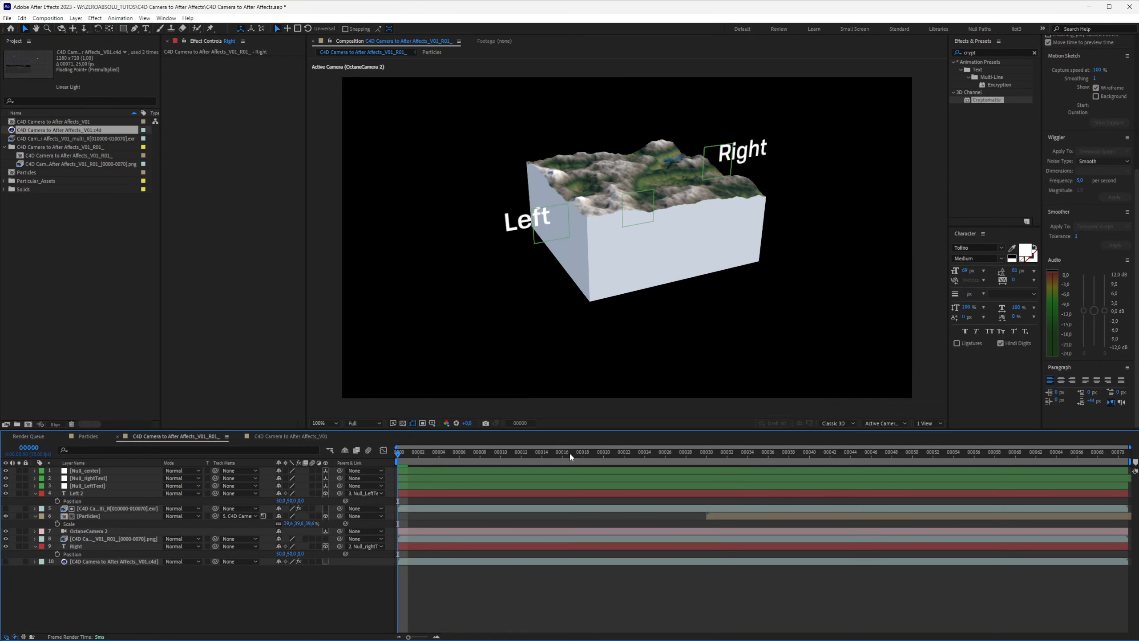
Scrub and preview the composition to check the Right and Left texts, stopping at frame 20
{"action": "left_click_drag", "start_coordinate": [570, 452], "coordinate": [460, 441]}
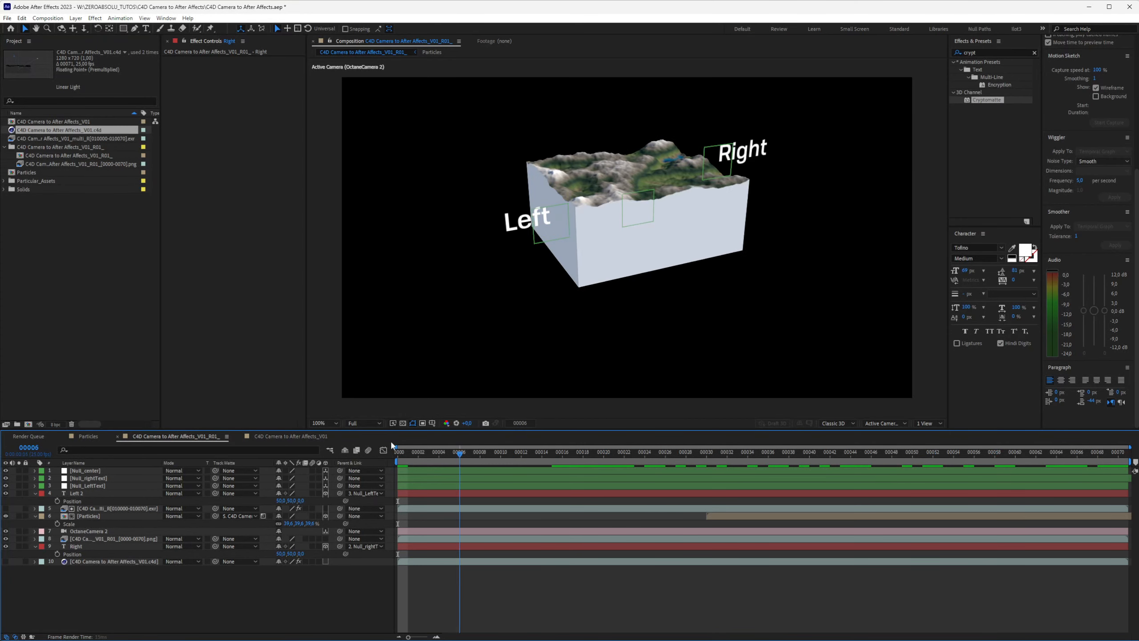
{"action": "key", "text": "space"}
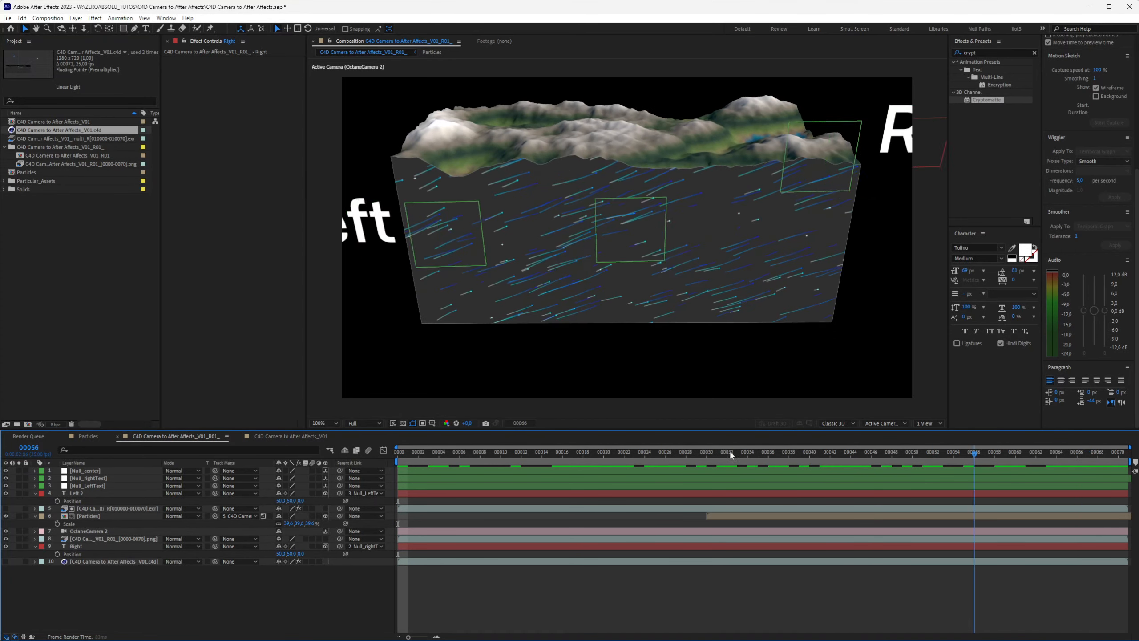
{"action": "left_click", "coordinate": [604, 452]}
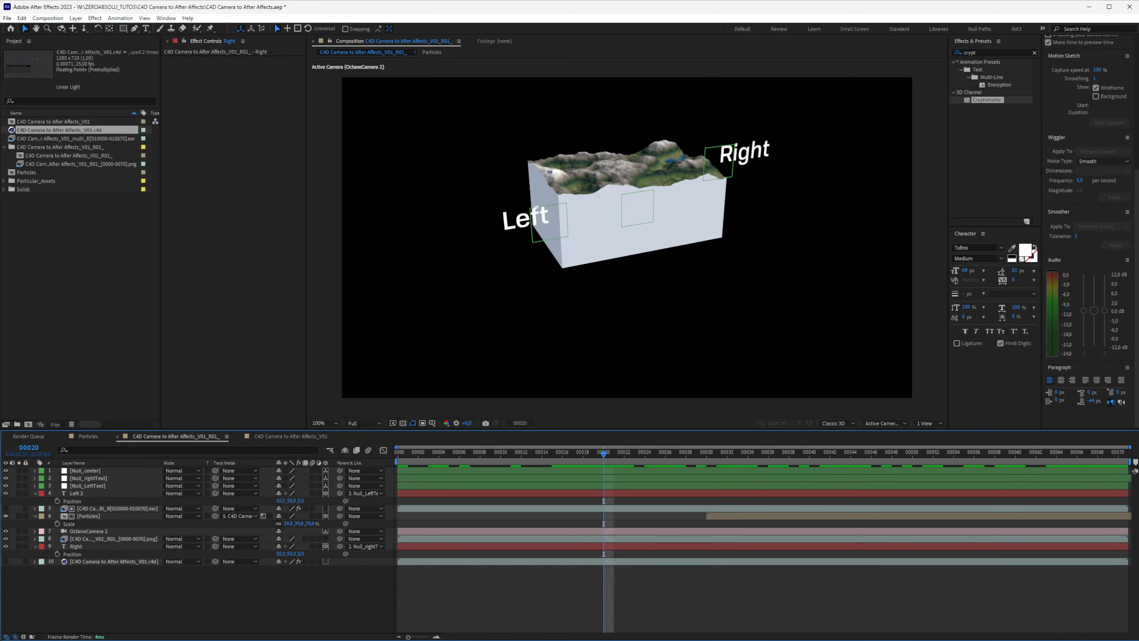
Switch to Cinema 4D, review the Compositing Project File options in the render settings' Save section, and close the settings
{"action": "key", "text": "alt+Tab"}
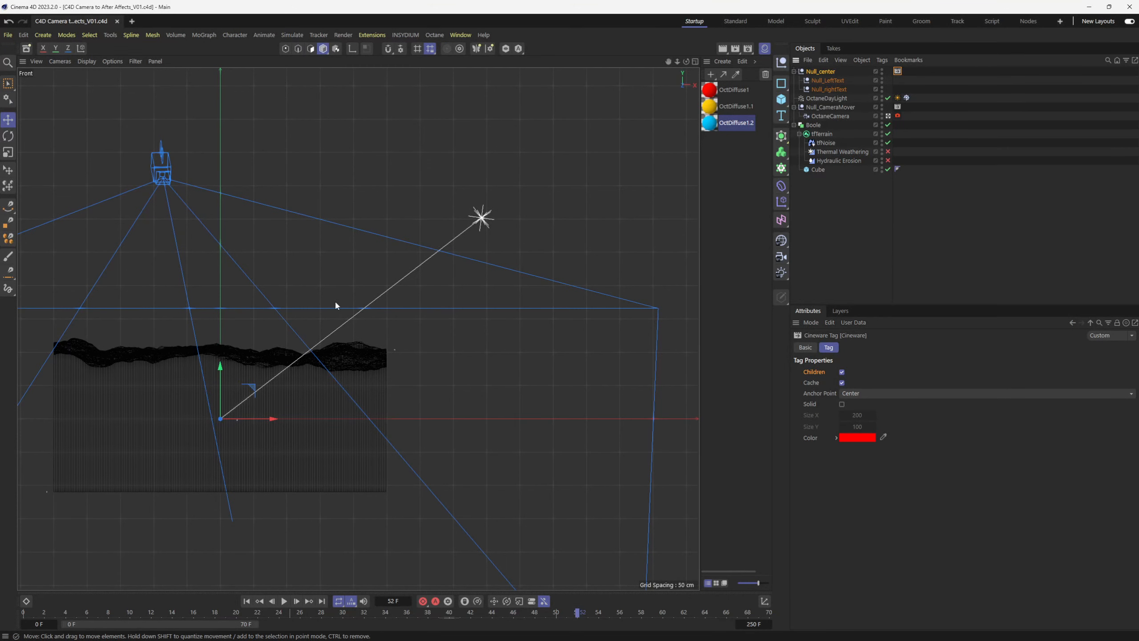
{"action": "left_click", "coordinate": [748, 48]}
{"action": "left_click_drag", "start_coordinate": [785, 43], "coordinate": [287, 64]}
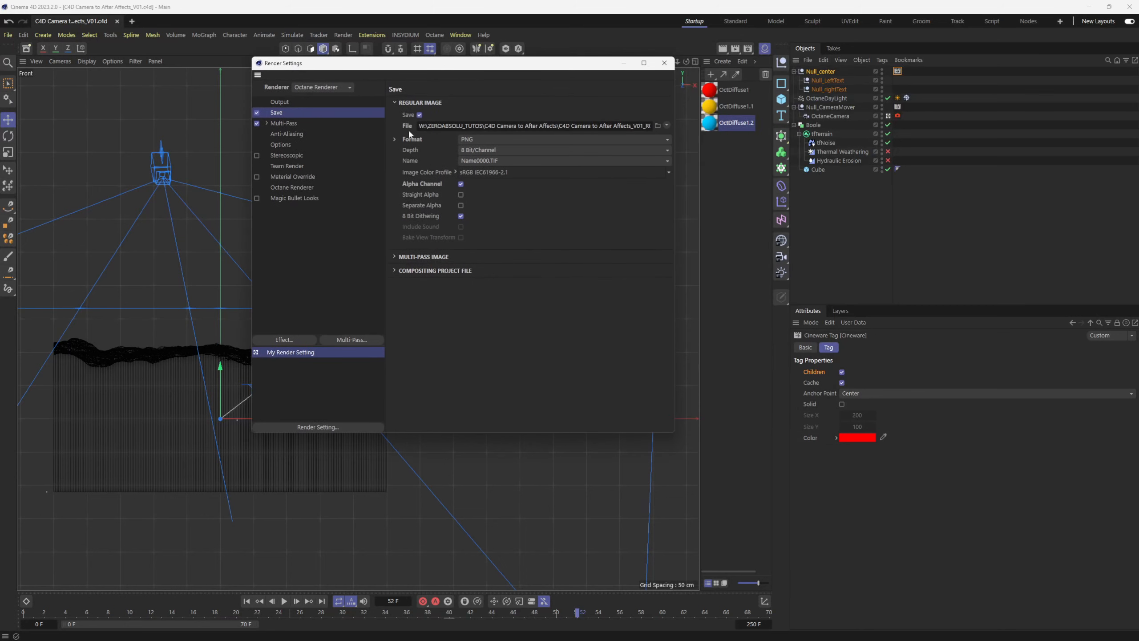
{"action": "left_click", "coordinate": [421, 271]}
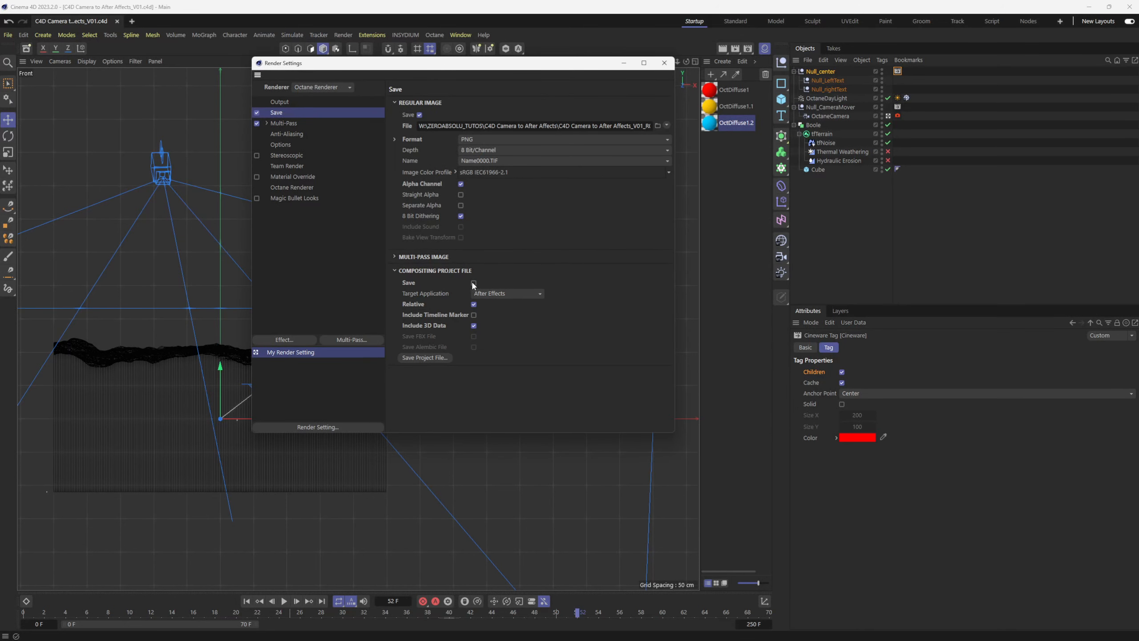
{"action": "left_click", "coordinate": [664, 63]}
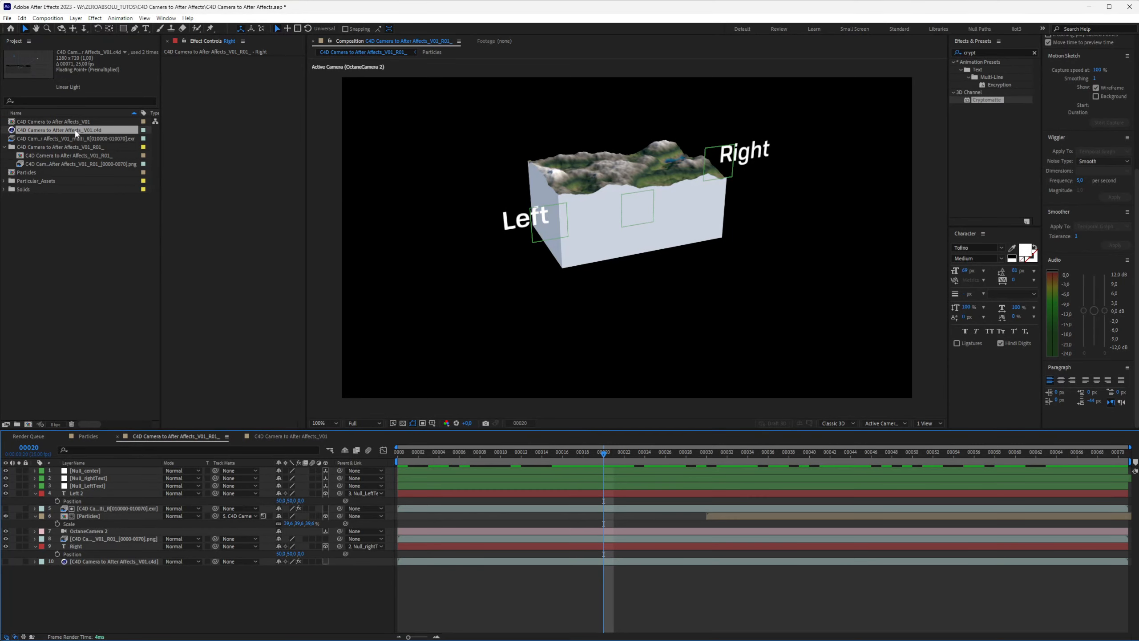
Reload the C4D Camera to After Affects_V01.c4d footage in the After Effects project
{"action": "left_click", "coordinate": [87, 130]}
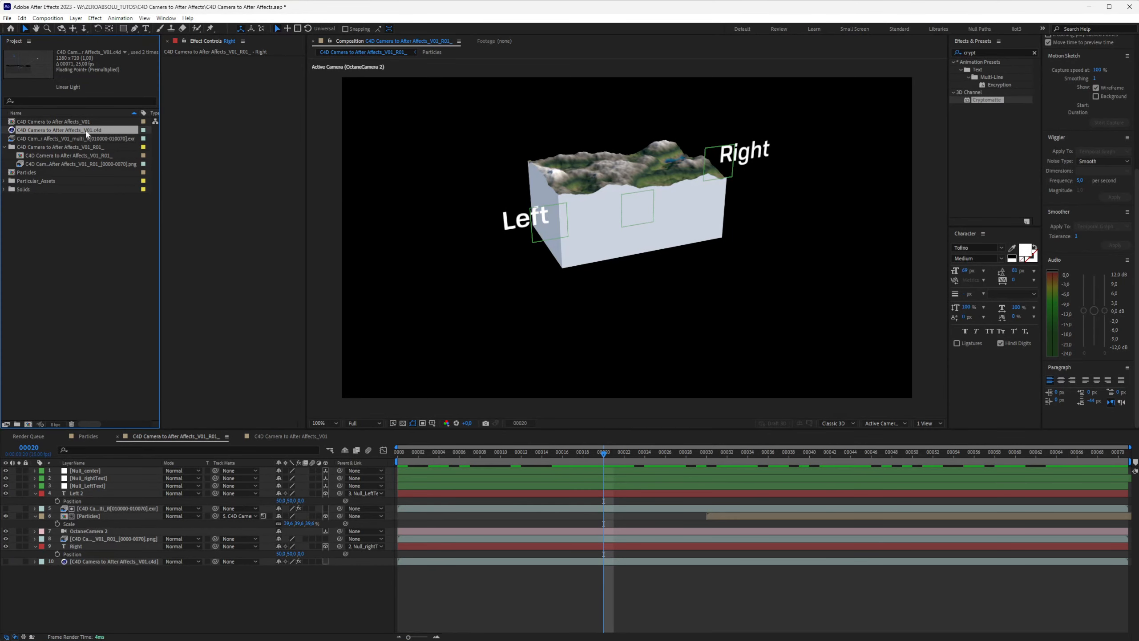
{"action": "right_click", "coordinate": [73, 135]}
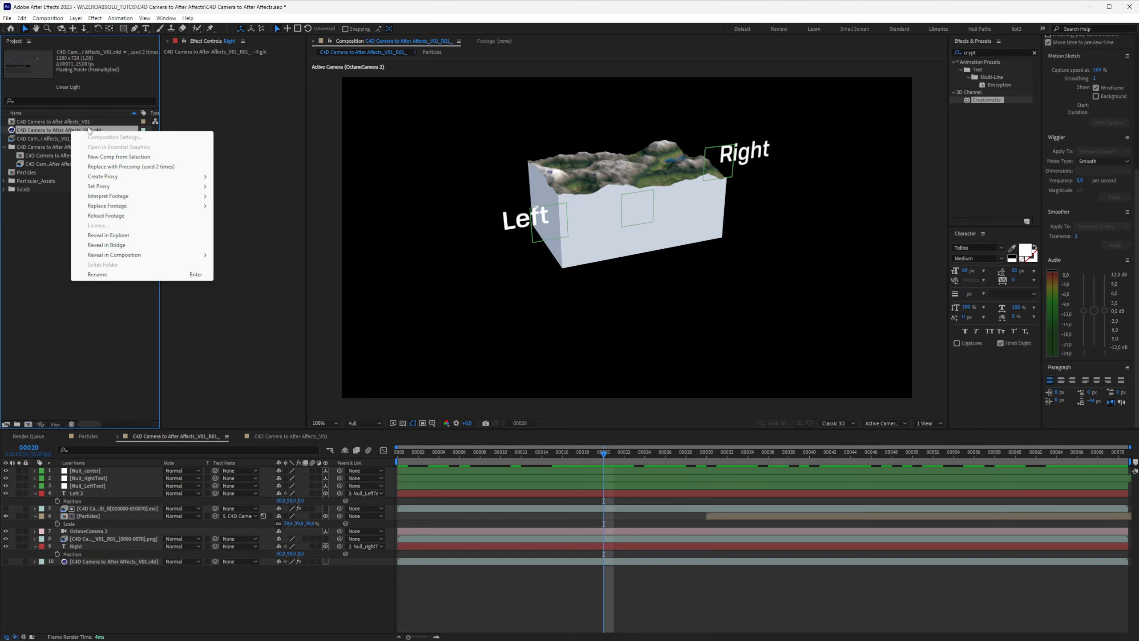
{"action": "left_click", "coordinate": [123, 216]}
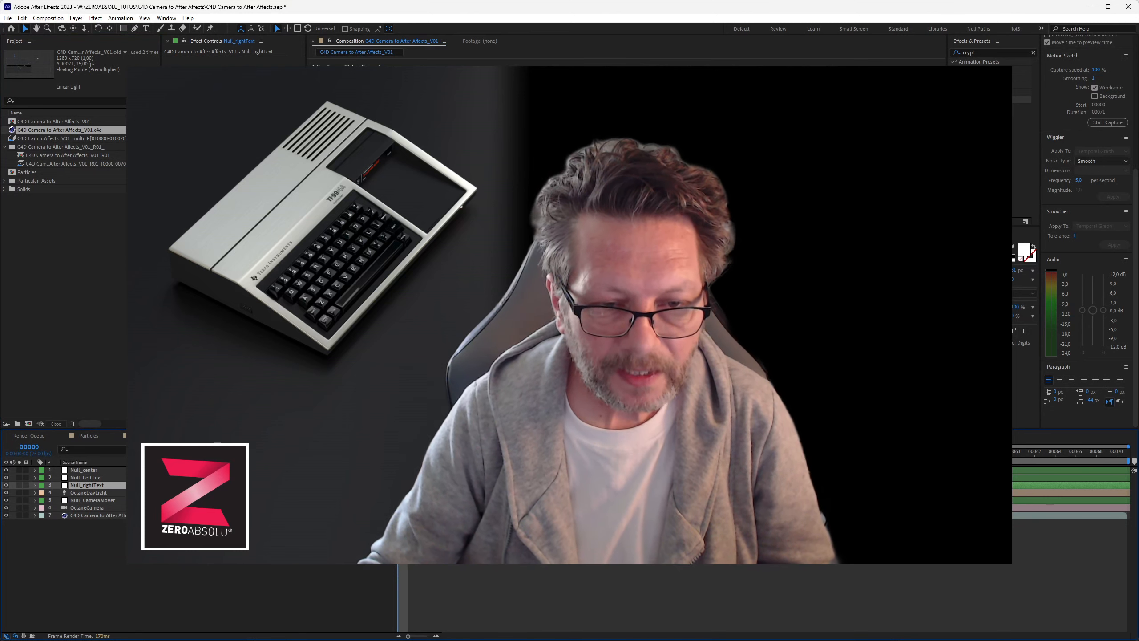
Delete all extracted nulls, light and camera from the C4D Camera to After Affects_V01 composition, keeping only the .c4d layer
{"action": "left_click", "coordinate": [88, 508]}
{"action": "left_click", "coordinate": [83, 470], "text": "shift"}
{"action": "key", "text": "Delete"}
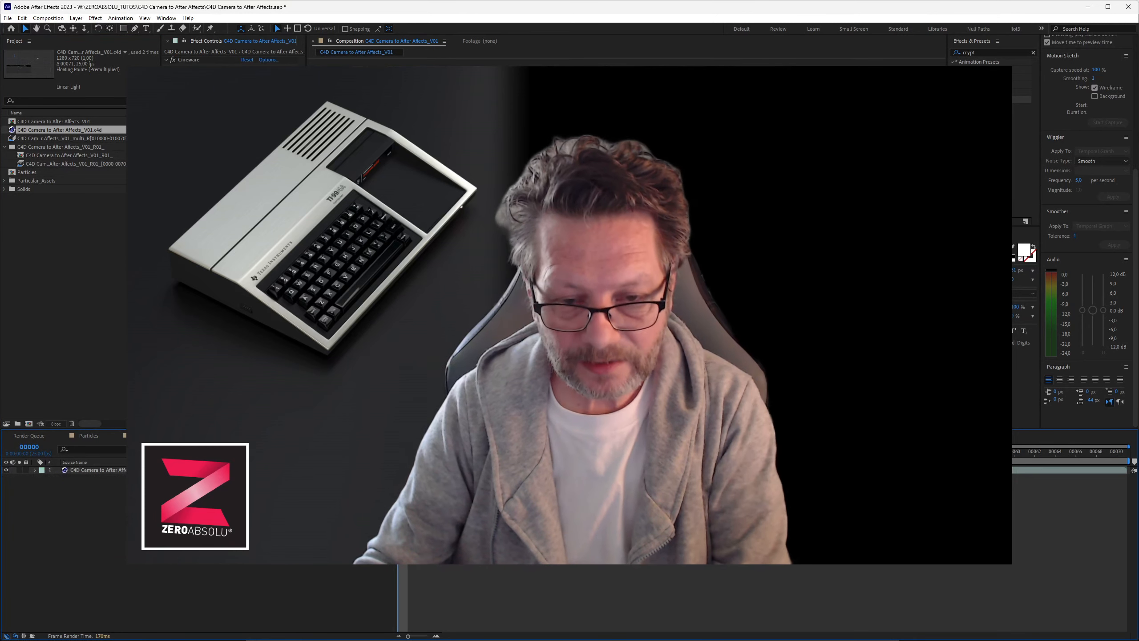
Extract the Cinema 4D scene data from the .c4d layer with the playhead at frame 42
{"action": "left_click", "coordinate": [98, 470]}
{"action": "left_click_drag", "start_coordinate": [399, 451], "coordinate": [829, 451]}
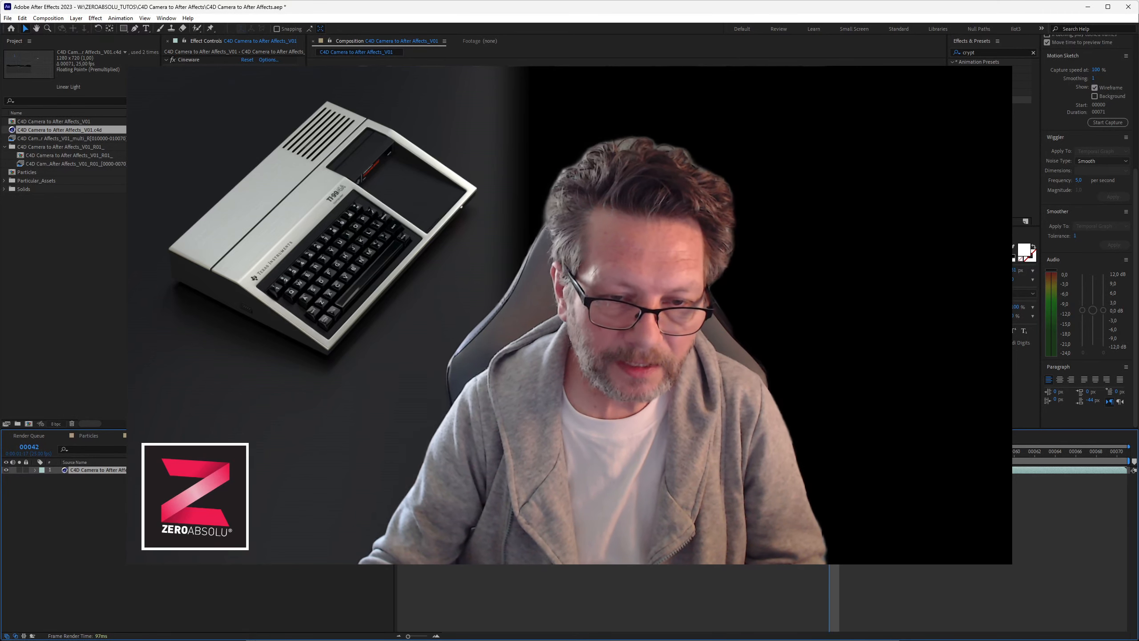
{"action": "left_click", "coordinate": [250, 231]}
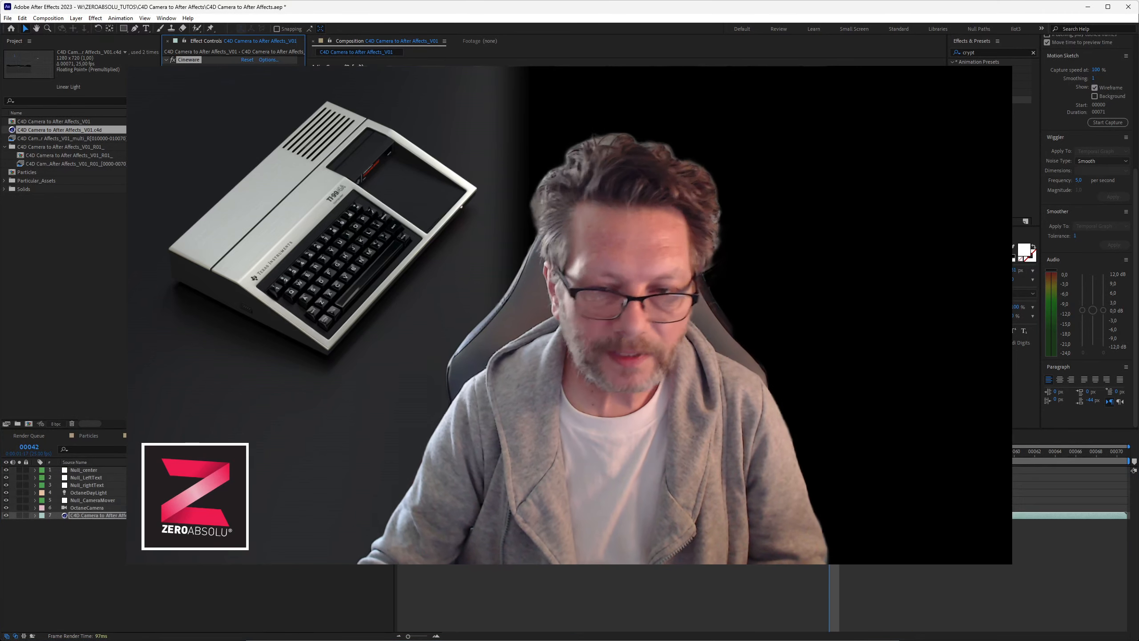
Reveal the keyframes of all layers from Null_center to OctaneCamera, and delete these extracted layers
{"action": "left_click", "coordinate": [139, 470]}
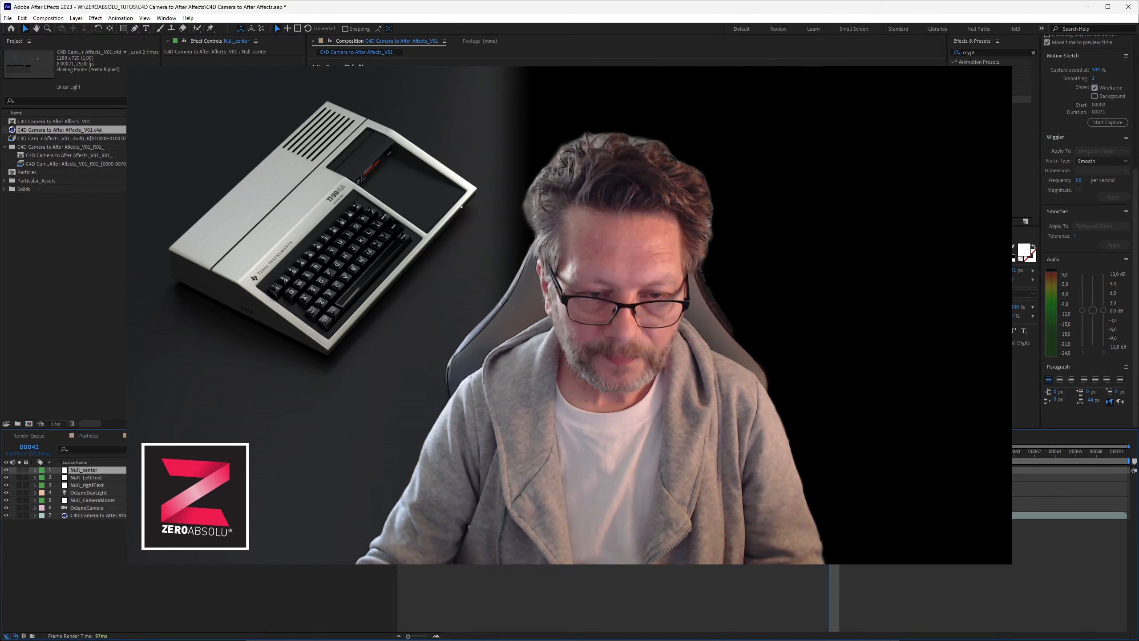
{"action": "left_click", "coordinate": [139, 508], "text": "shift"}
{"action": "key", "text": "u"}
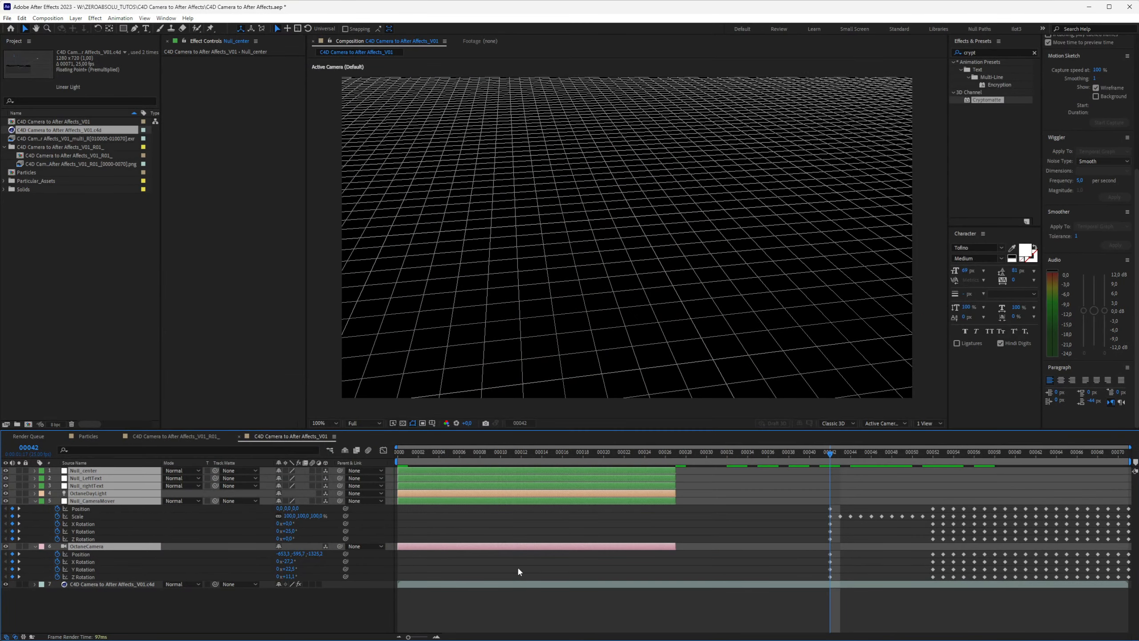
{"action": "key", "text": "Delete"}
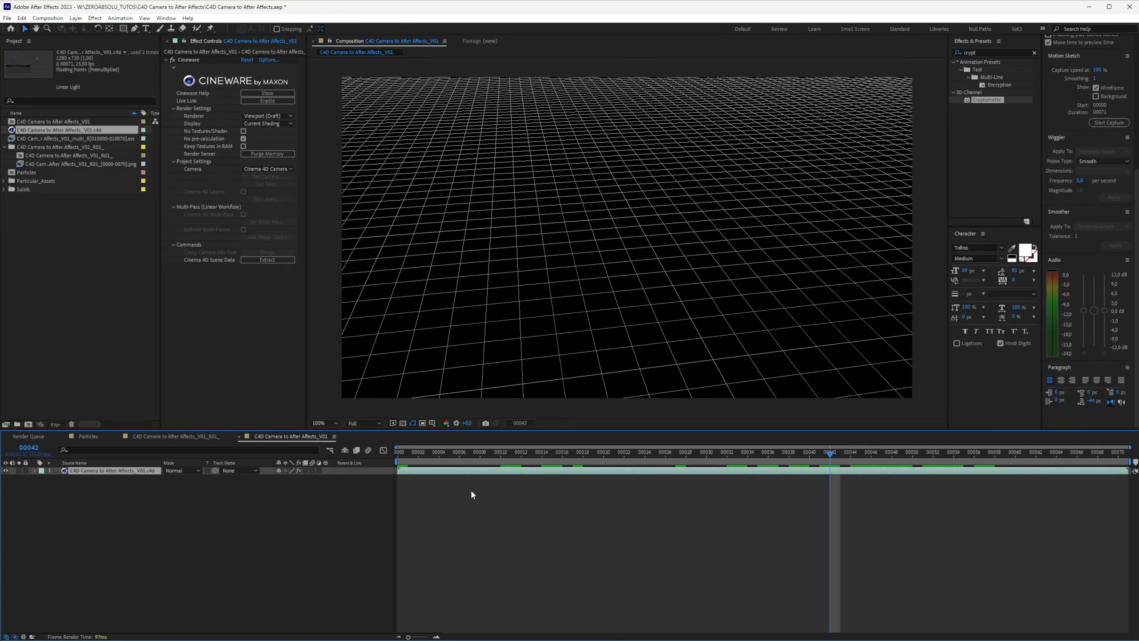
Extract the Cinema 4D scene data from the .c4d layer with the playhead at frame 47
{"action": "left_click", "coordinate": [470, 493]}
{"action": "left_click_drag", "start_coordinate": [473, 448], "coordinate": [880, 452]}
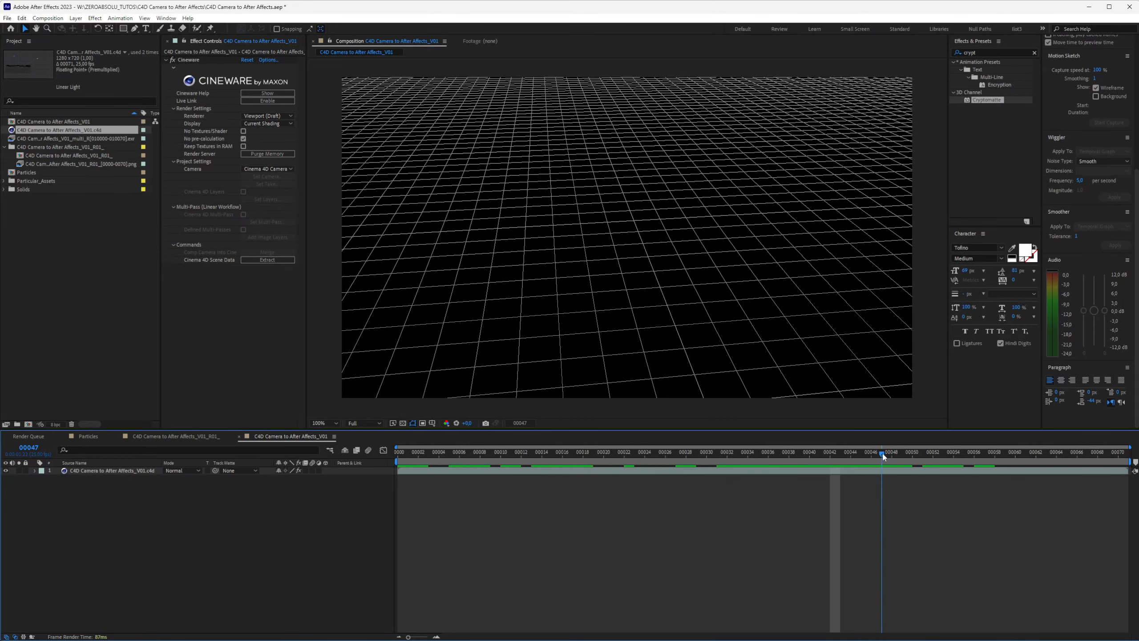
{"action": "left_click", "coordinate": [561, 471]}
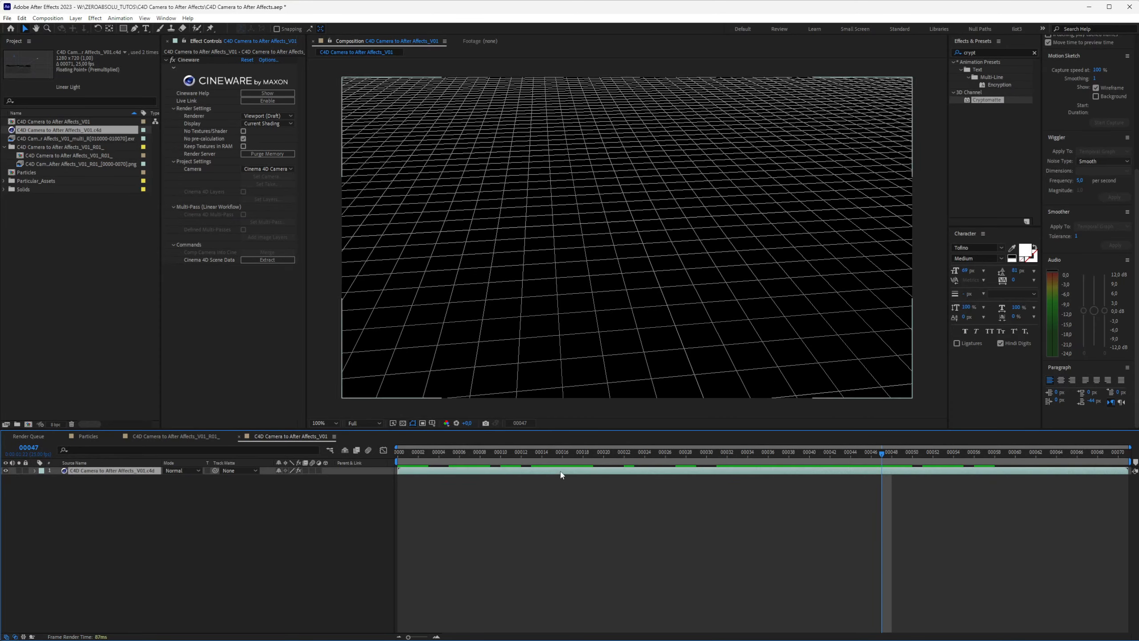
{"action": "left_click", "coordinate": [260, 260]}
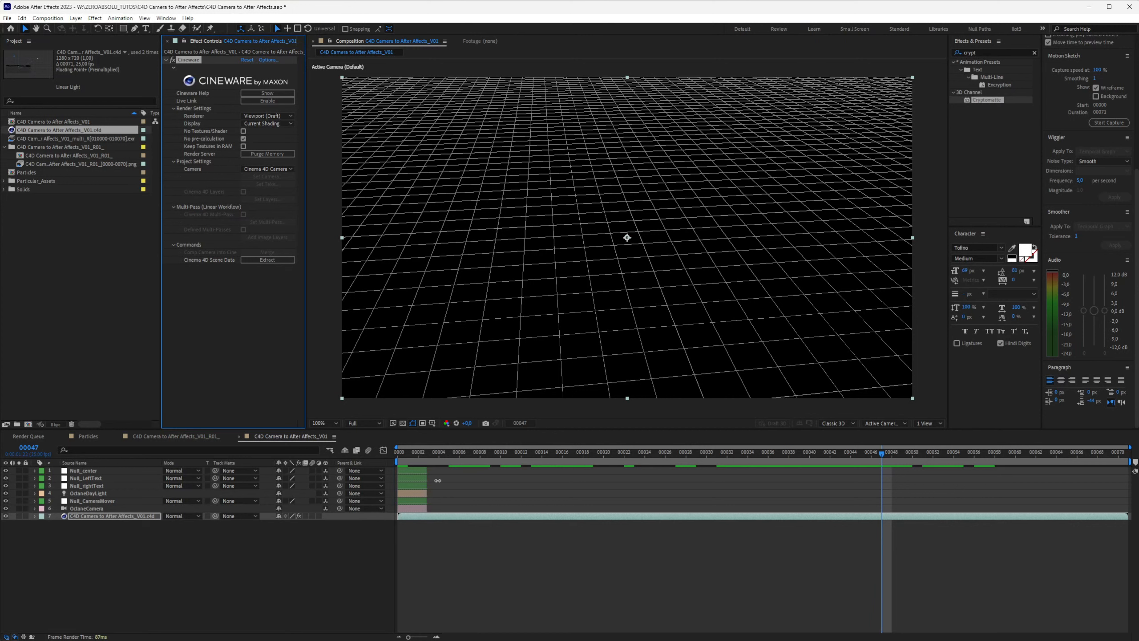
Reveal the keyframes of all extracted layers, scrub to frame 70 to inspect the camera animation, and return to frame 0
{"action": "left_click", "coordinate": [419, 509]}
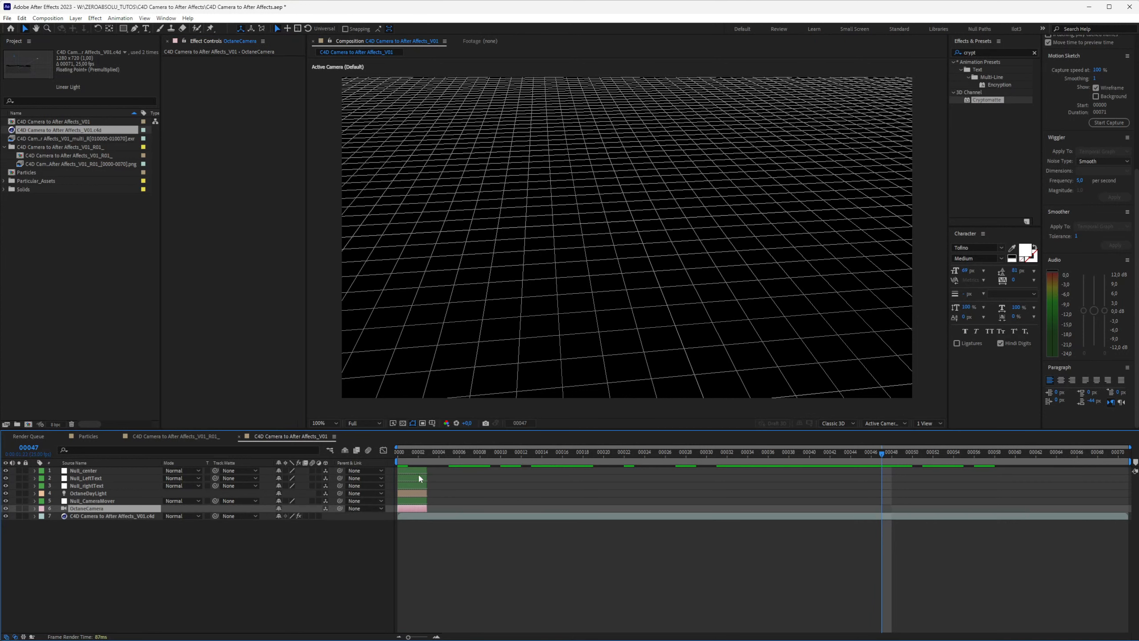
{"action": "left_click", "coordinate": [418, 472], "text": "shift"}
{"action": "key", "text": "u"}
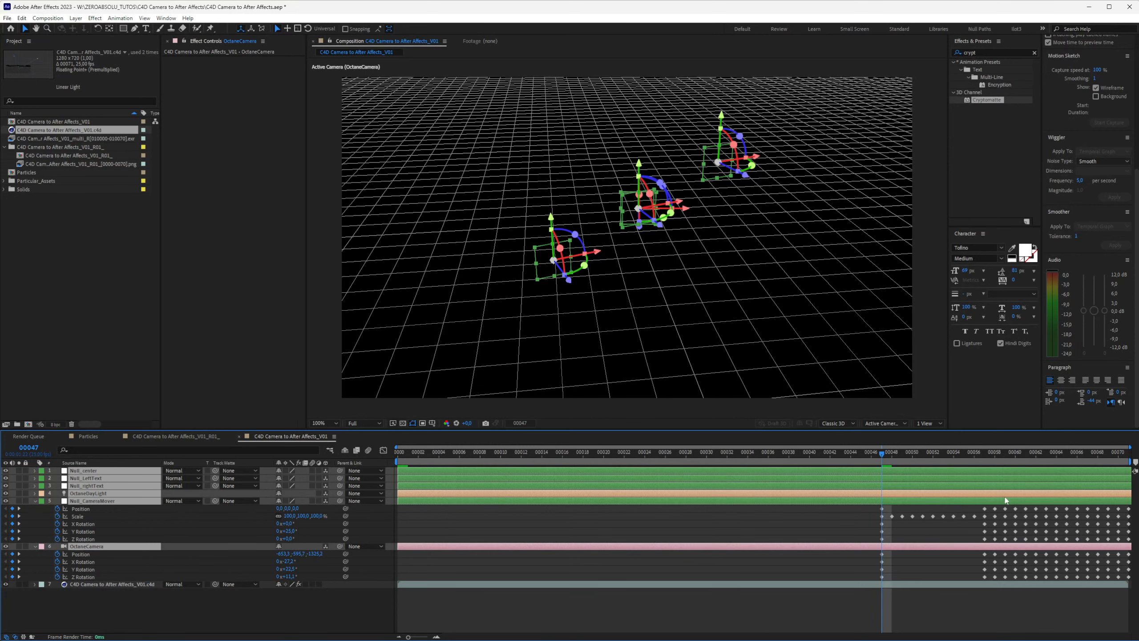
{"action": "left_click_drag", "start_coordinate": [679, 453], "coordinate": [1138, 458]}
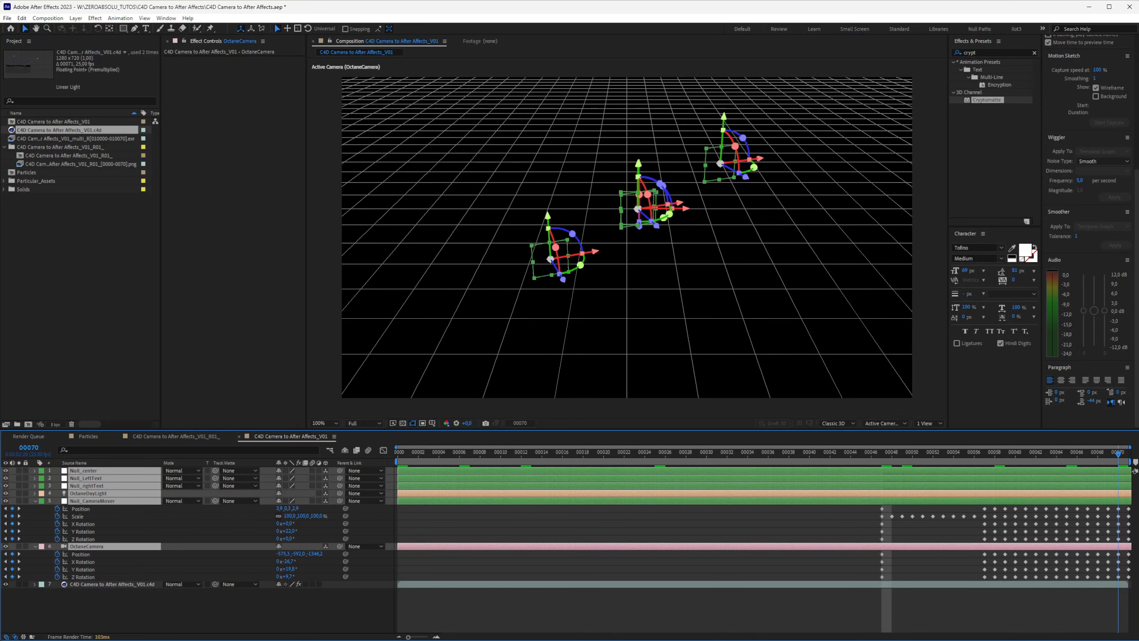
{"action": "key", "text": "Home"}
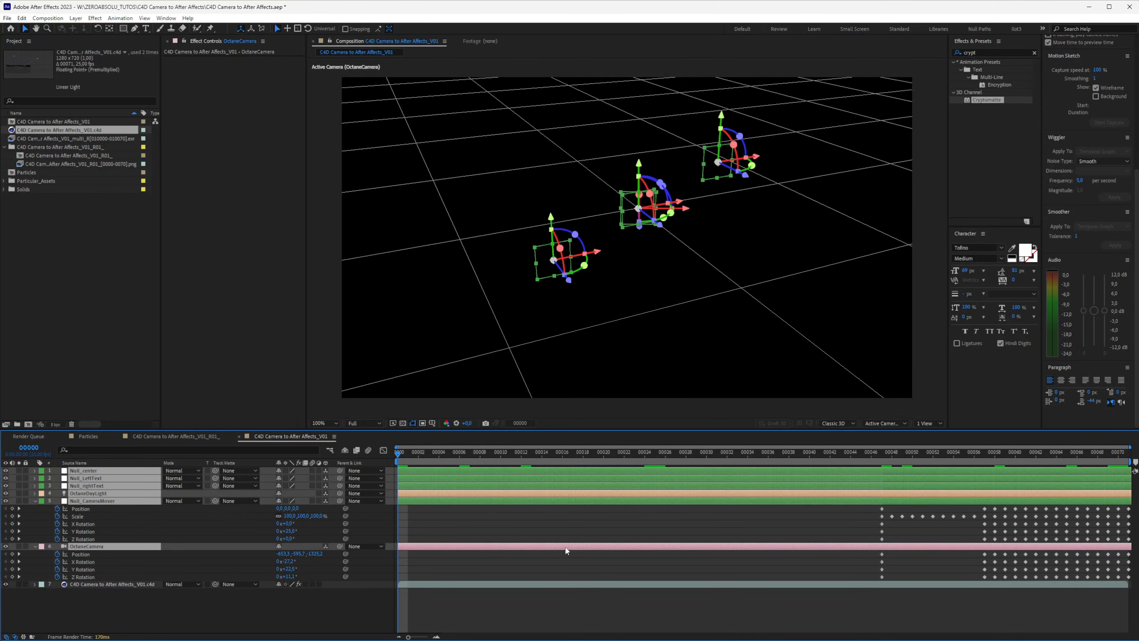